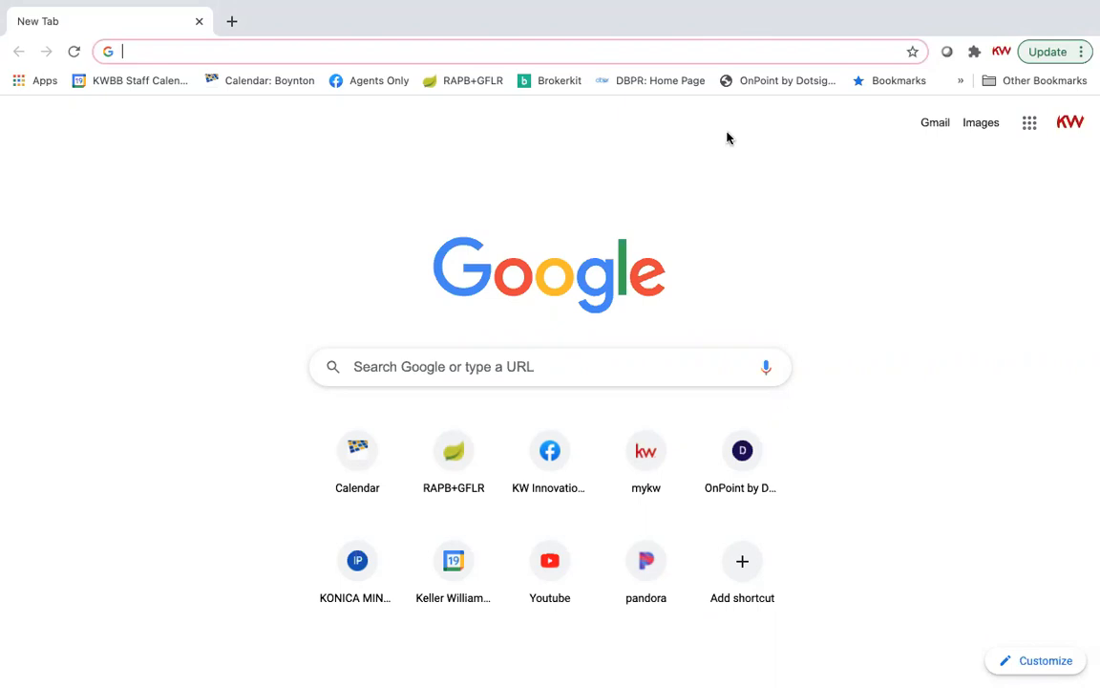
Open the Command dashboard at agent.kw.com
{"action": "left_click", "coordinate": [509, 95]}
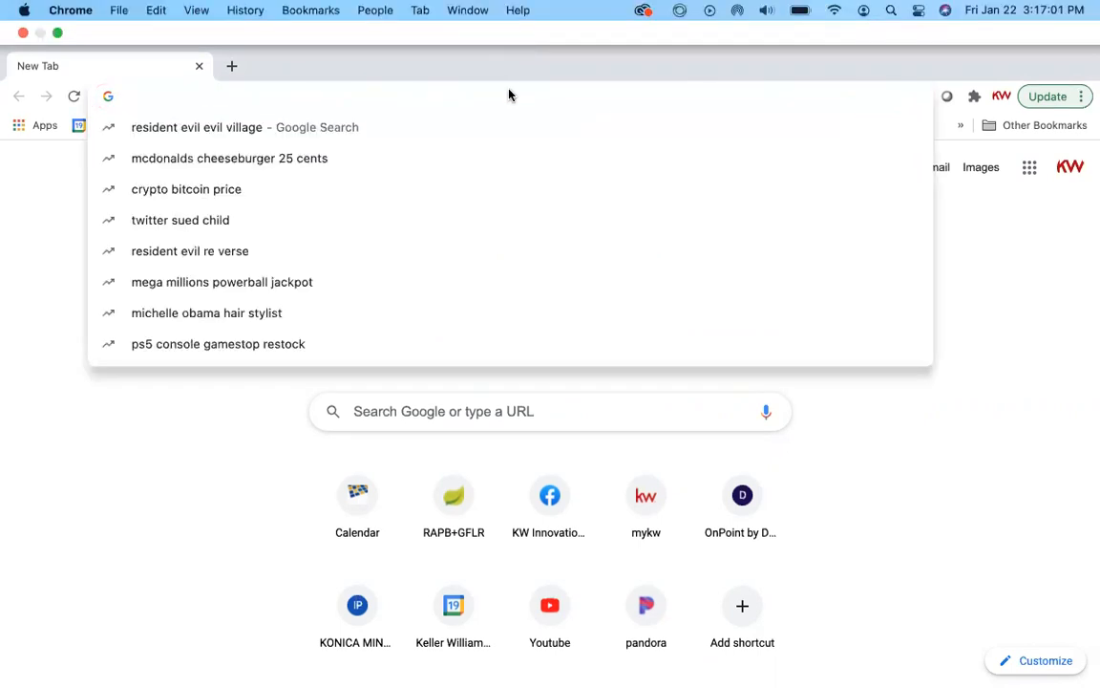
{"action": "type", "text": "agent.kw.co"}
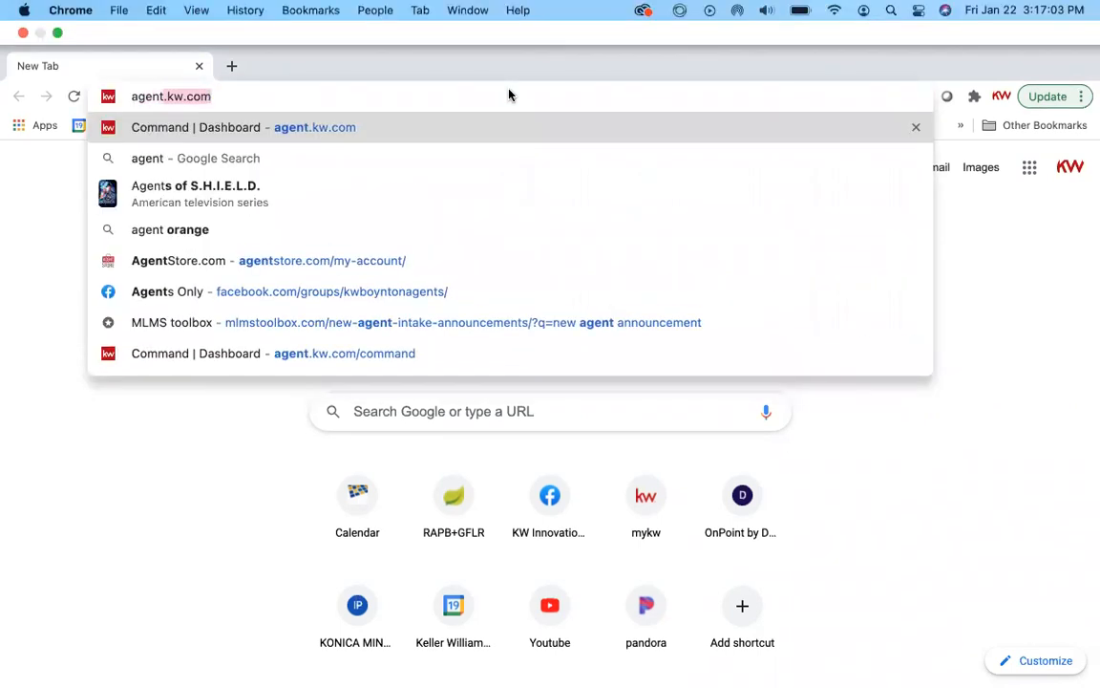
{"action": "type", "text": "m"}
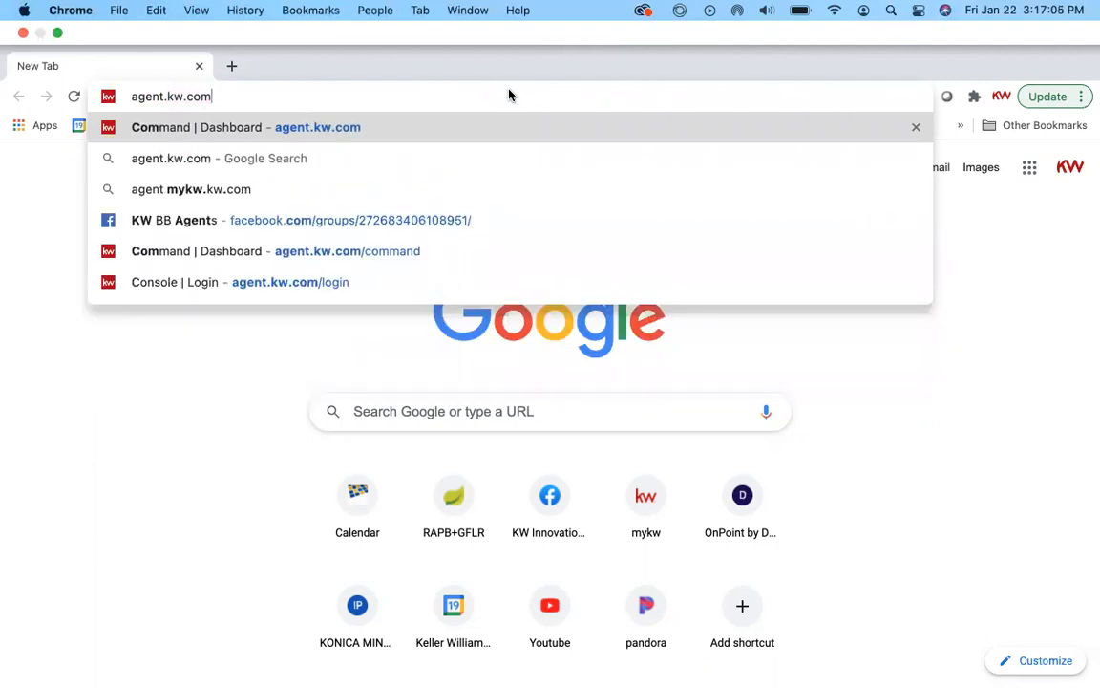
{"action": "key", "text": "Return"}
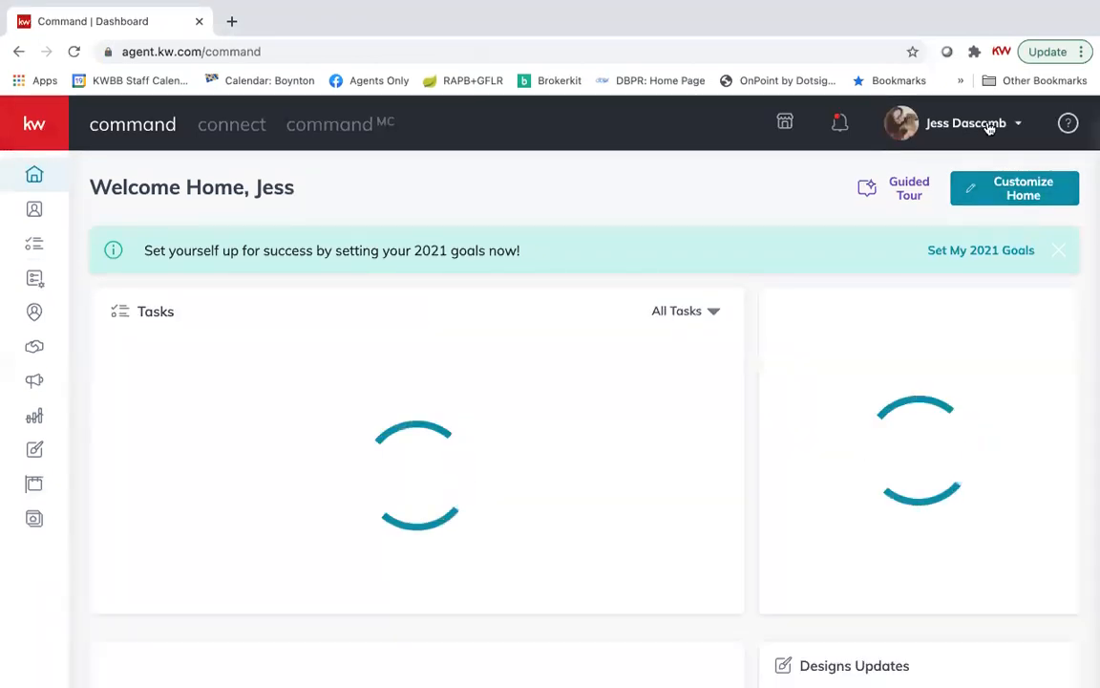
Log out of the current account and sign back in to Keller Cloud with the saved credentials
{"action": "left_click", "coordinate": [989, 129]}
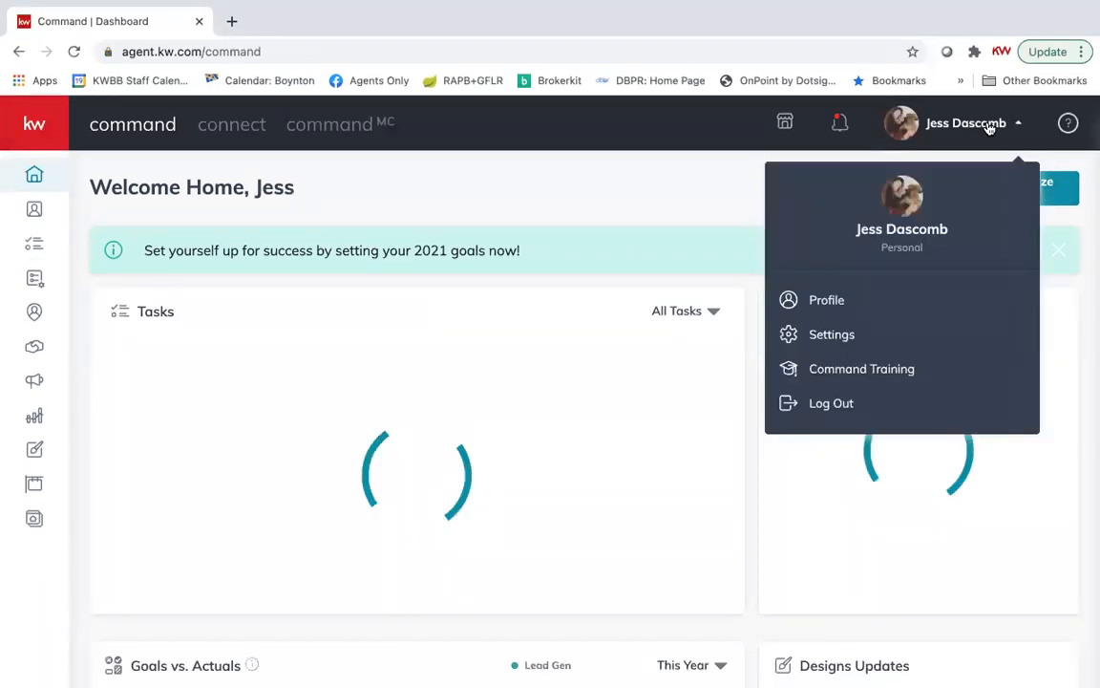
{"action": "left_click", "coordinate": [855, 410]}
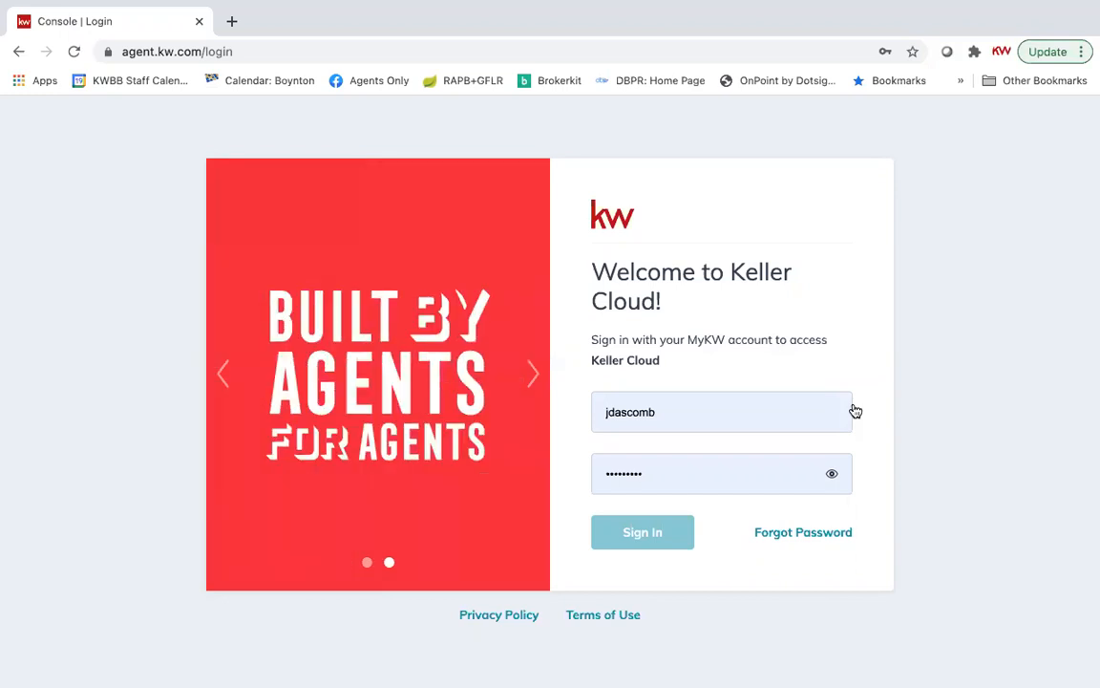
{"action": "mouse_move", "coordinate": [769, 3]}
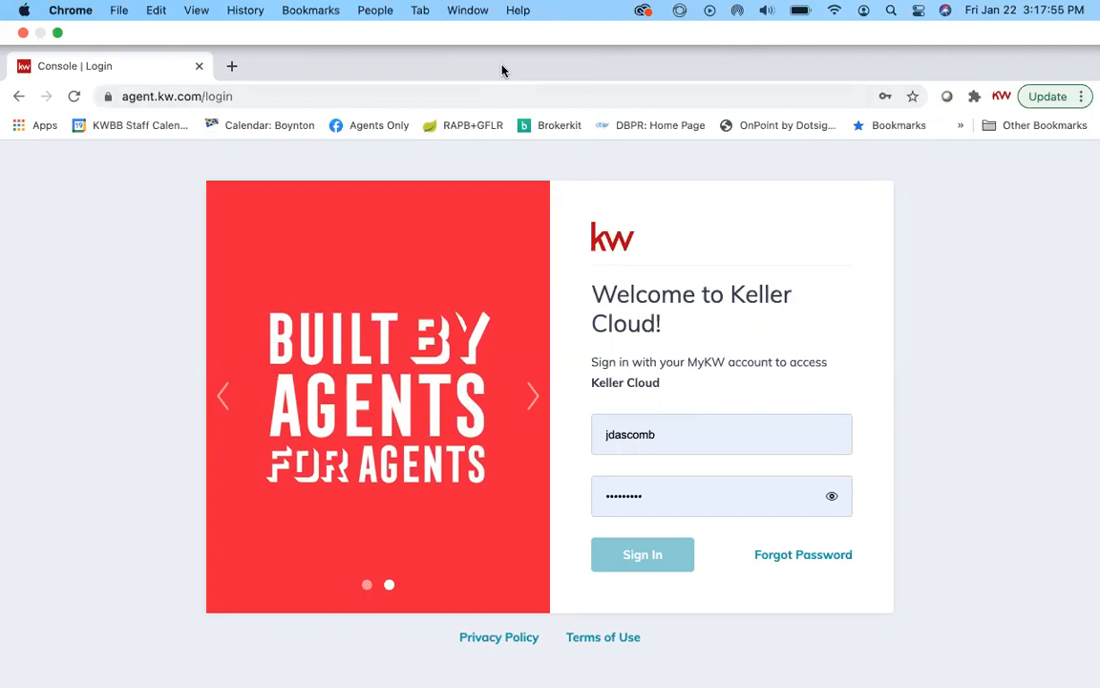
{"action": "key", "text": "ctrl+super+f"}
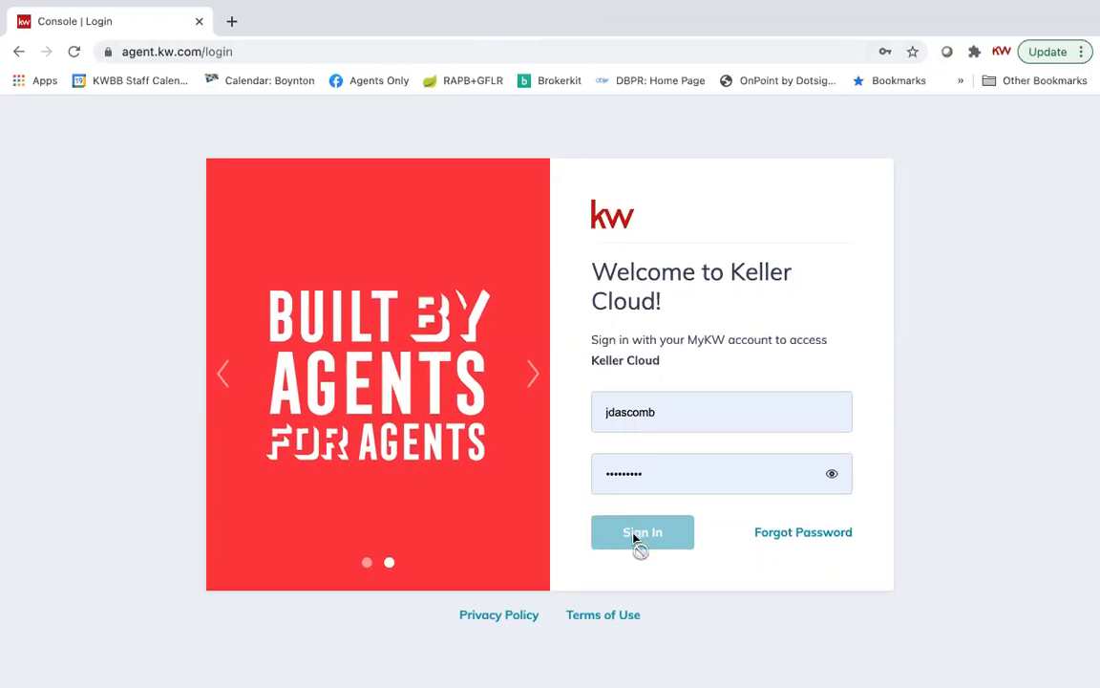
{"action": "left_click", "coordinate": [635, 538]}
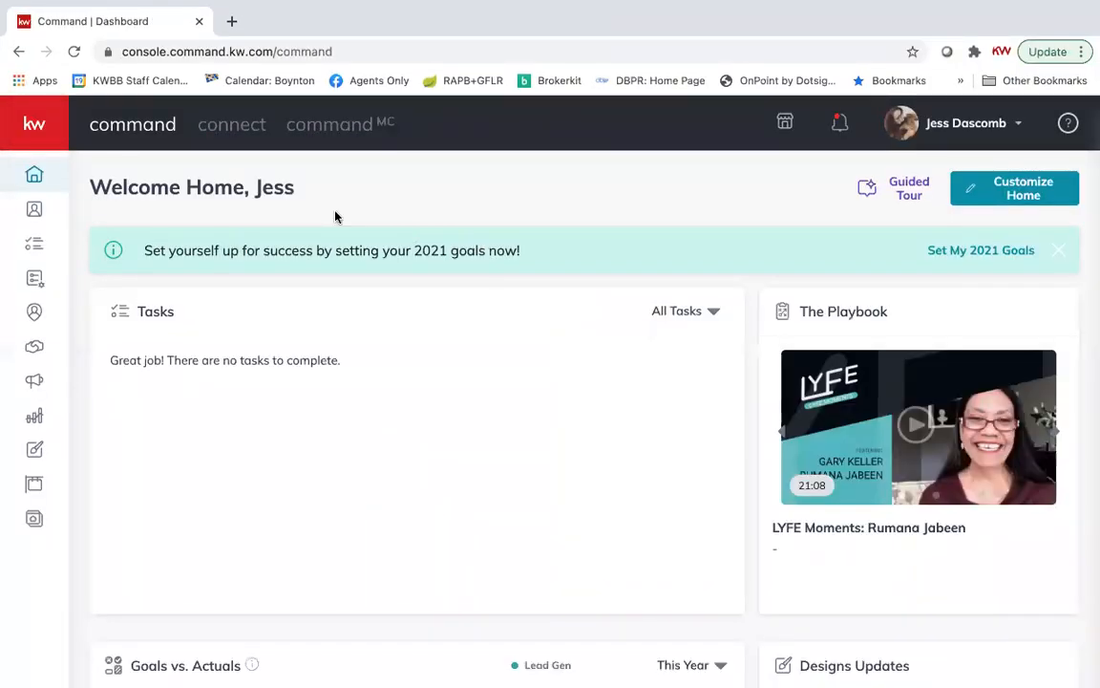
Look over the home dashboard and reload it from the address agent.kw.com
{"action": "scroll", "coordinate": [334, 217], "scroll_direction": "down", "scroll_amount": 1}
{"action": "scroll", "coordinate": [334, 217], "scroll_direction": "up", "scroll_amount": 1}
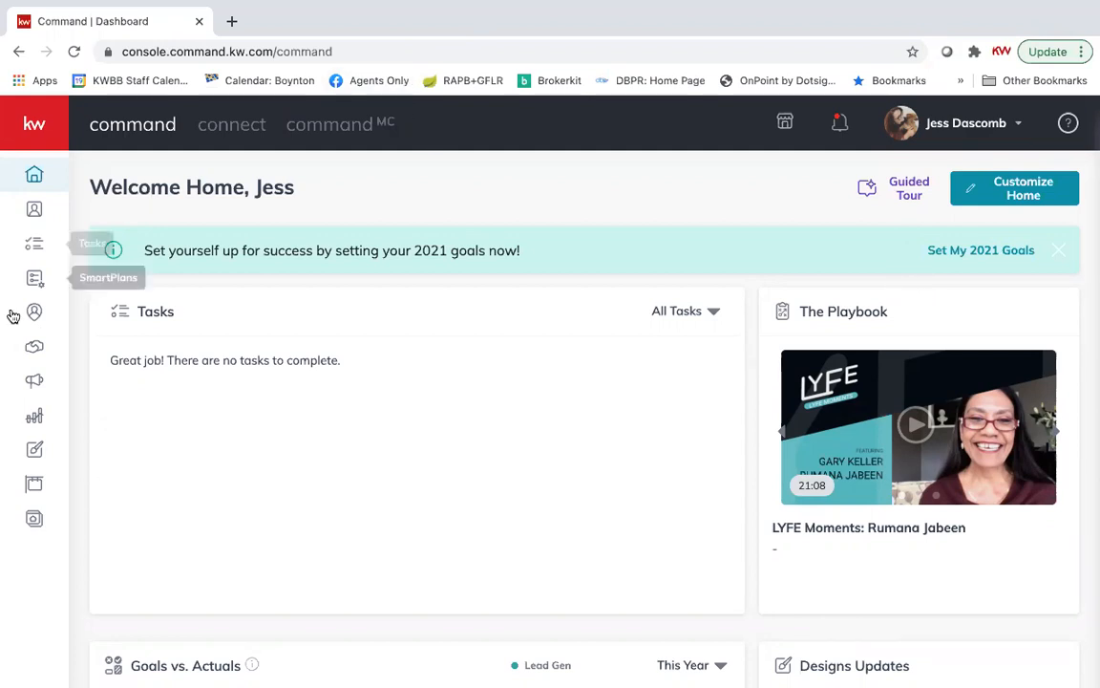
{"action": "left_click", "coordinate": [449, 55]}
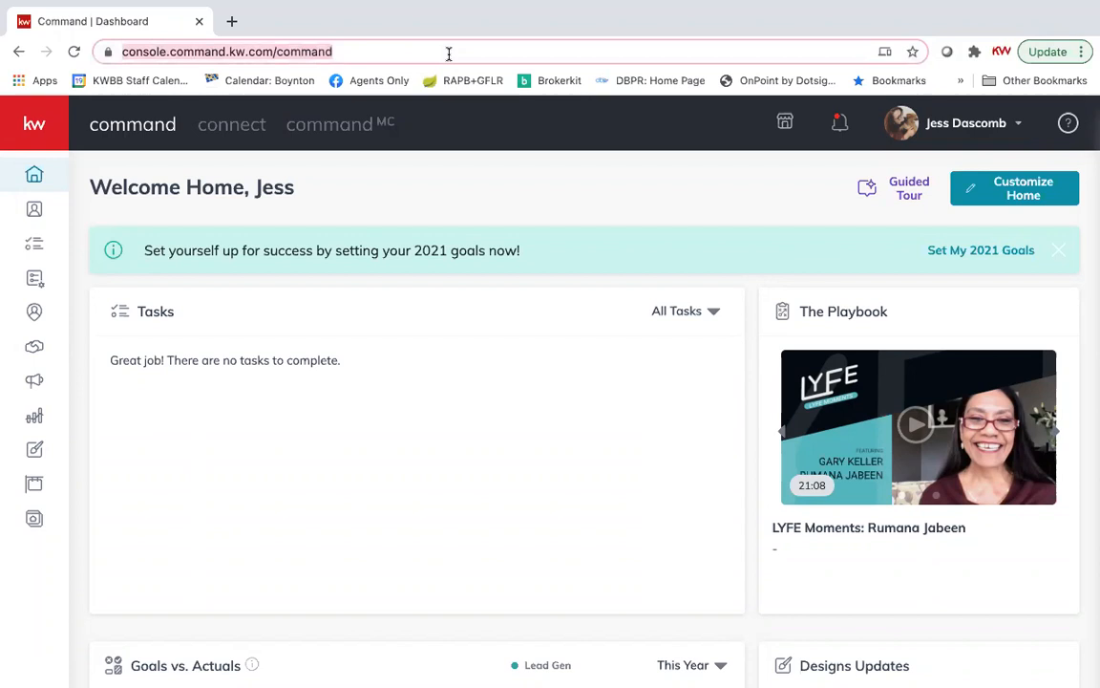
{"action": "type", "text": "agent."}
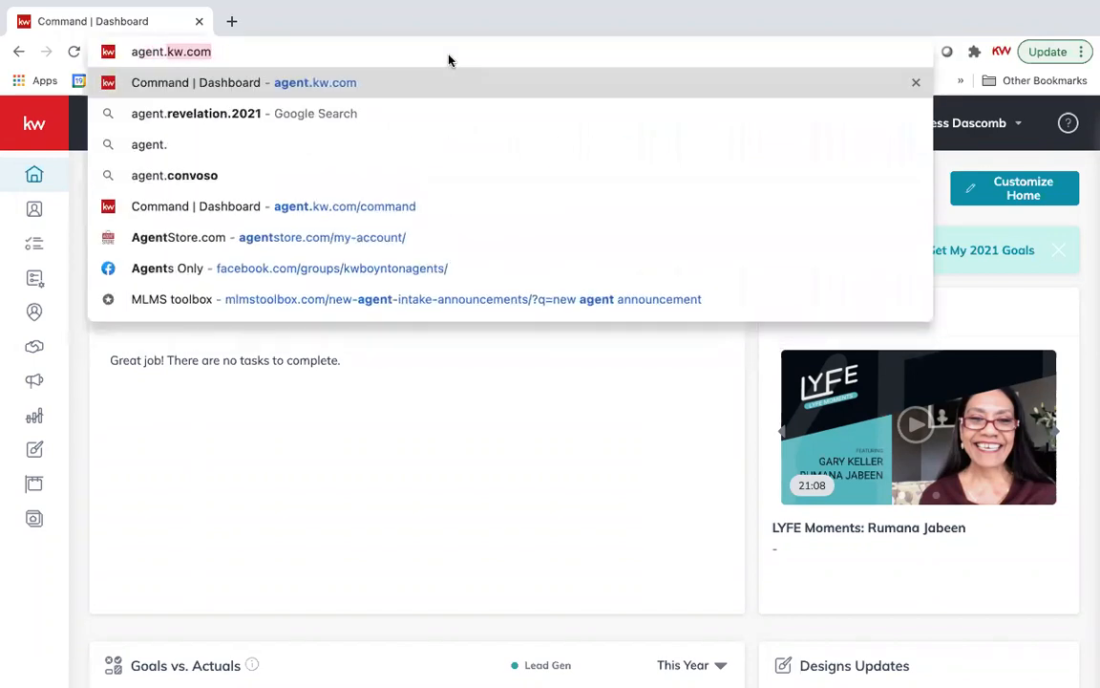
{"action": "type", "text": "kw.com"}
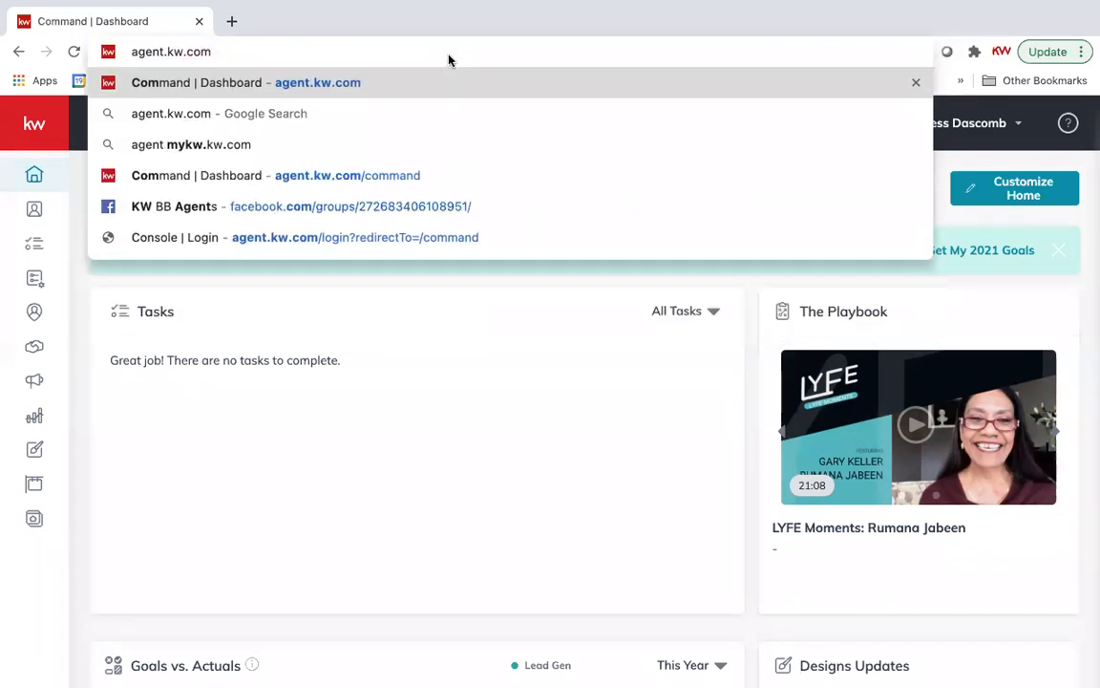
{"action": "key", "text": "Return"}
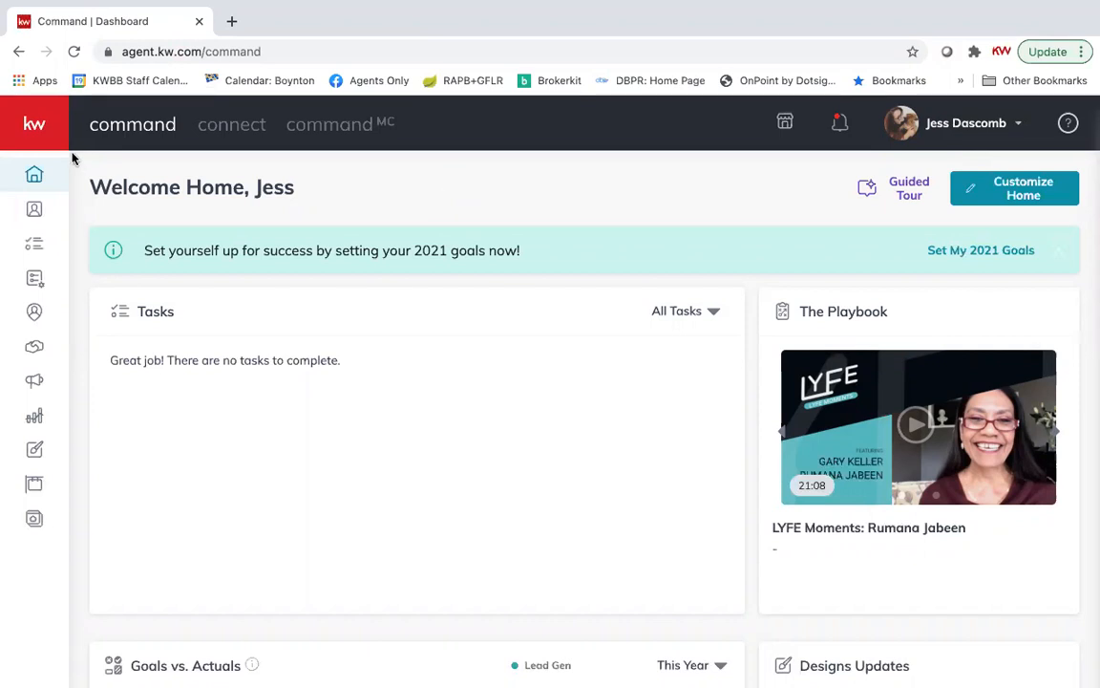
Expand the navigation to show the section names, open Contacts and browse down the list to the names starting with B
{"action": "left_click", "coordinate": [42, 130]}
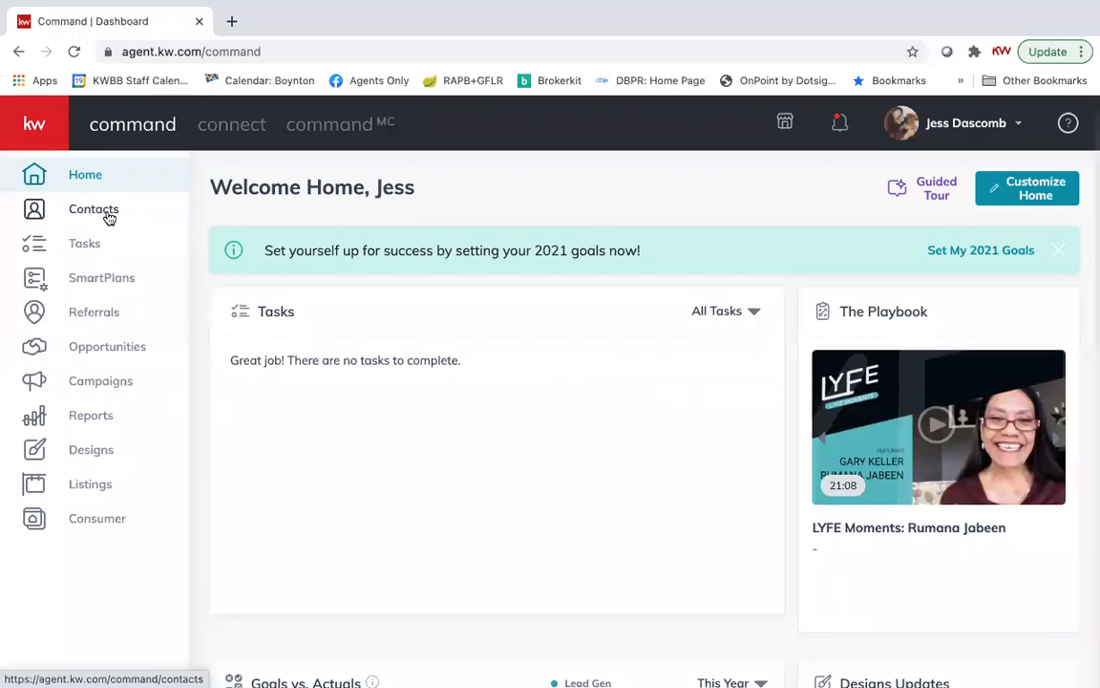
{"action": "left_click", "coordinate": [109, 219]}
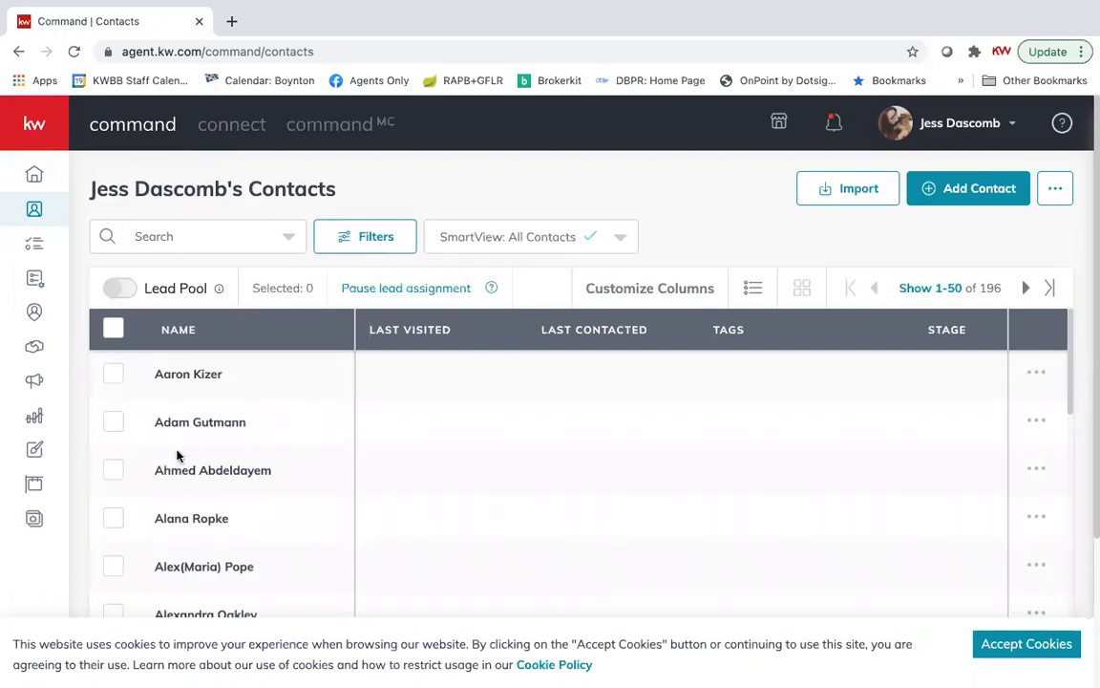
{"action": "scroll", "coordinate": [340, 439], "scroll_direction": "down", "scroll_amount": 6}
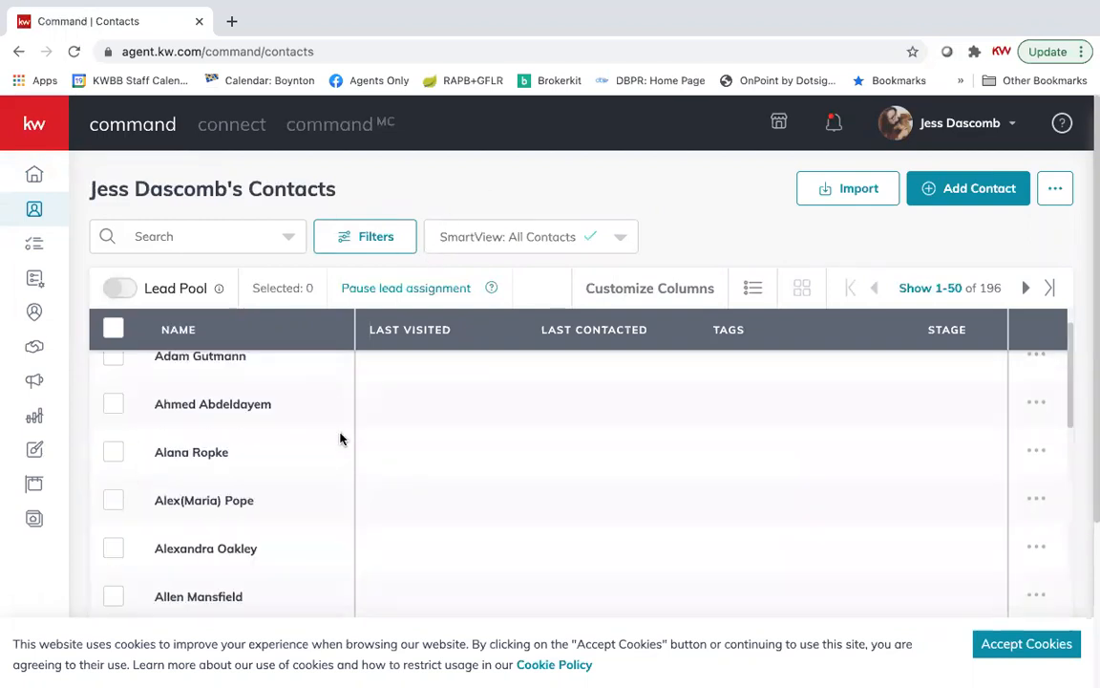
{"action": "scroll", "coordinate": [334, 357], "scroll_direction": "down", "scroll_amount": 5}
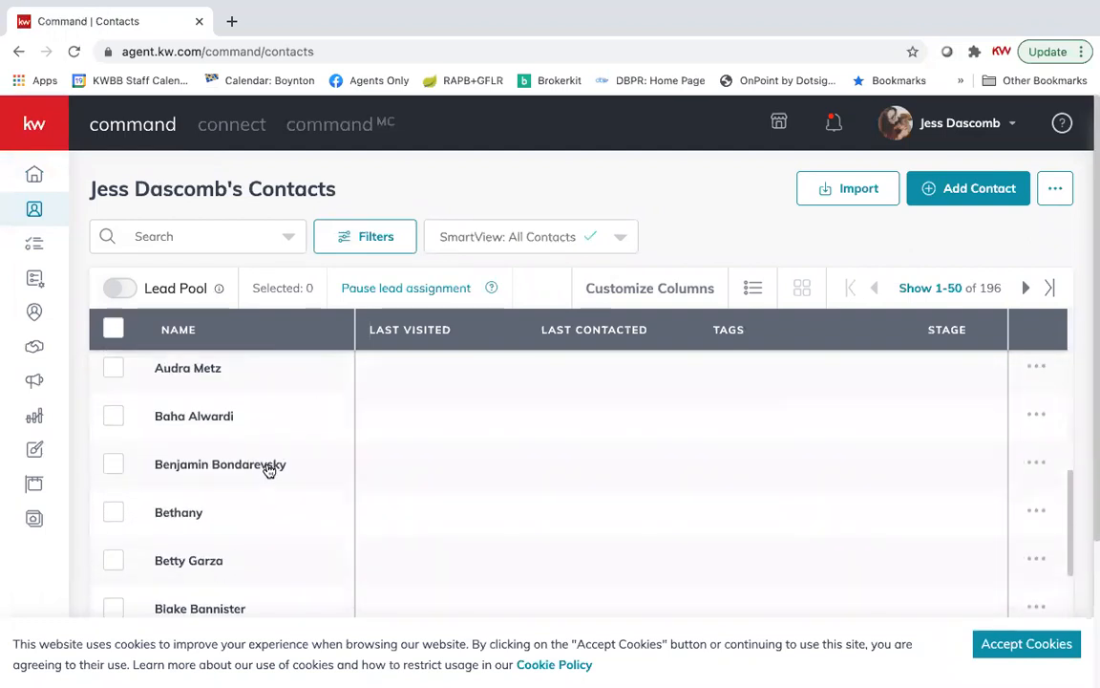
View the opportunities of a contact whose name starts with B and accept the site's cookies
{"action": "left_click", "coordinate": [273, 463]}
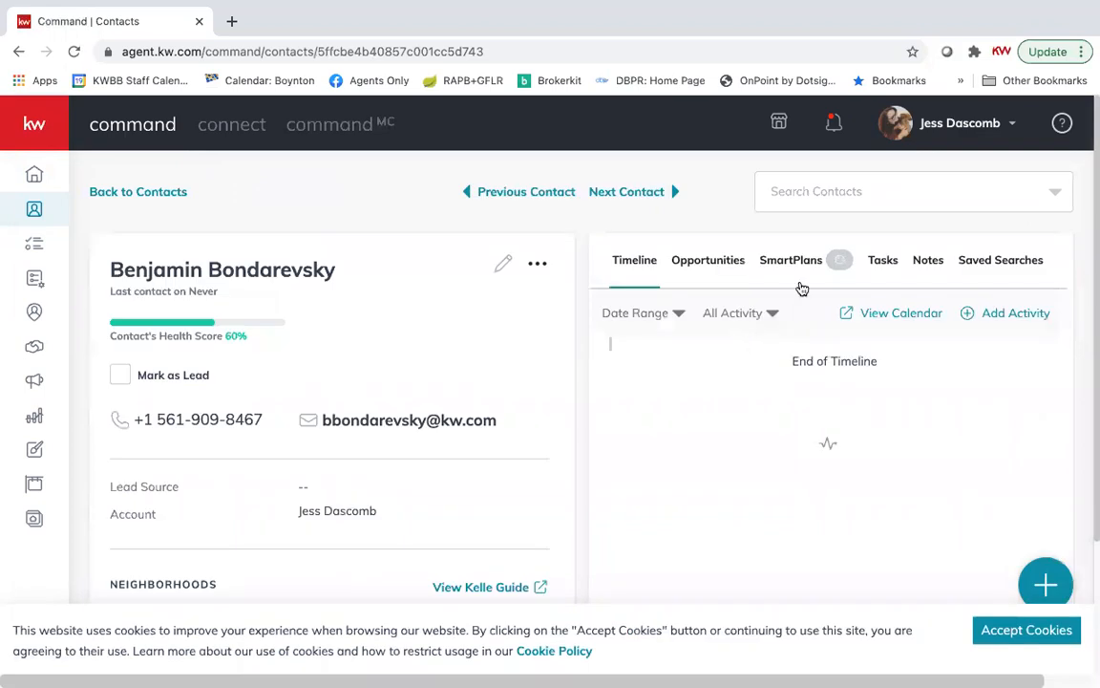
{"action": "left_click", "coordinate": [719, 259]}
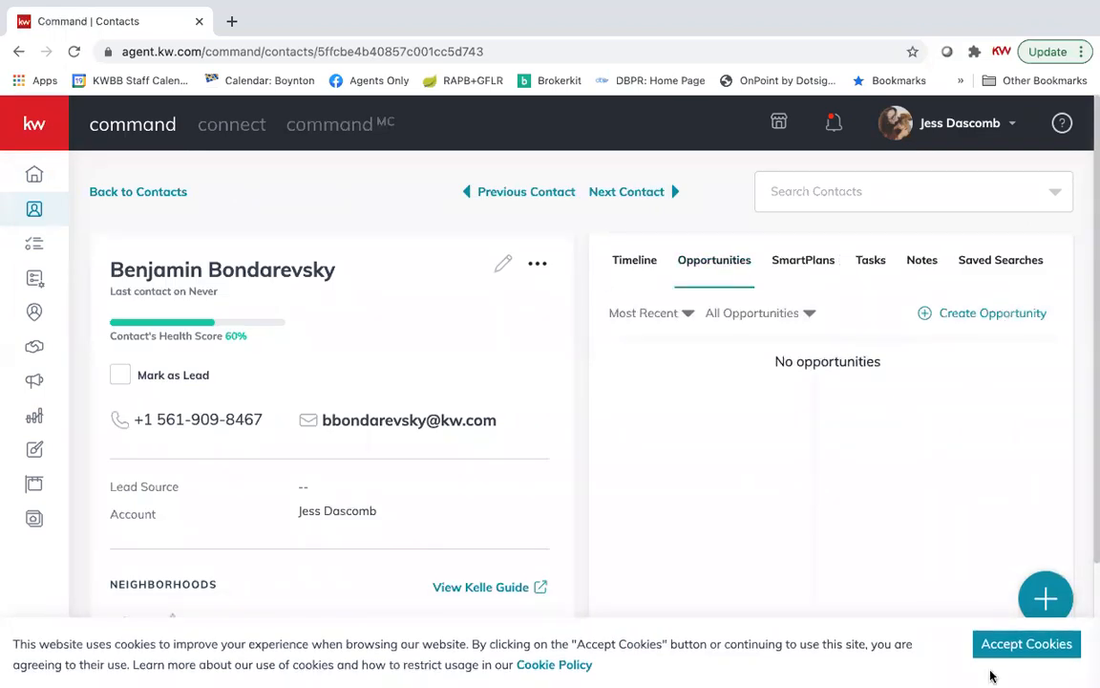
{"action": "left_click", "coordinate": [1028, 644]}
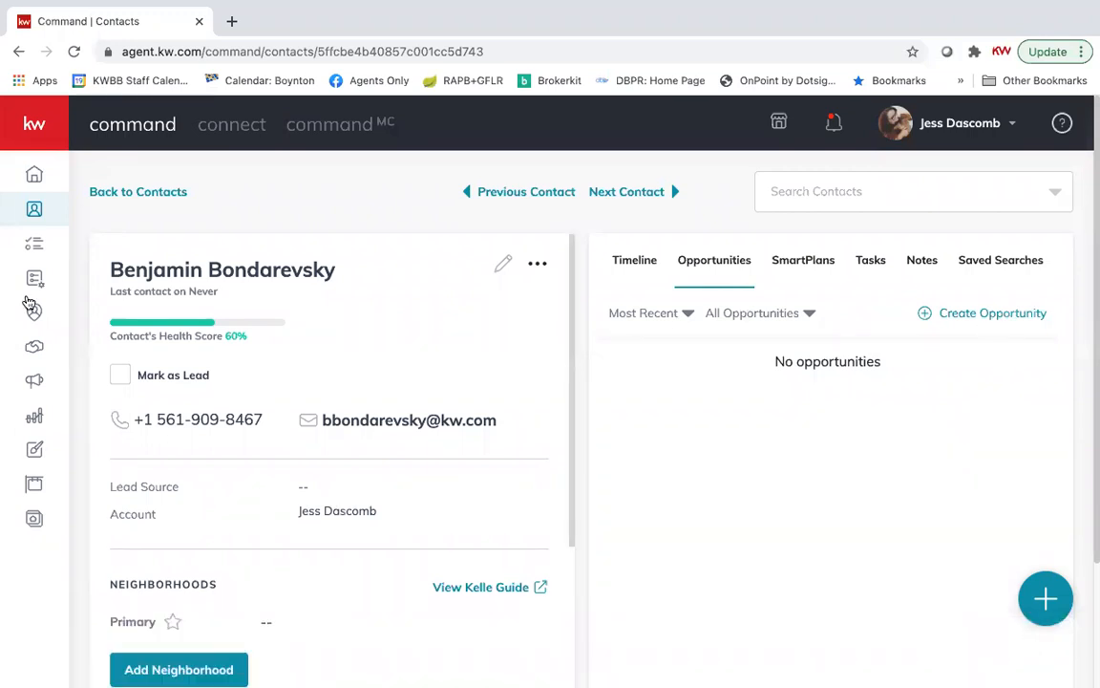
Open the Opportunities section and examine the listings, buyers and leases pipelines, the ratio and activity charts and this month's closings
{"action": "left_click", "coordinate": [35, 348]}
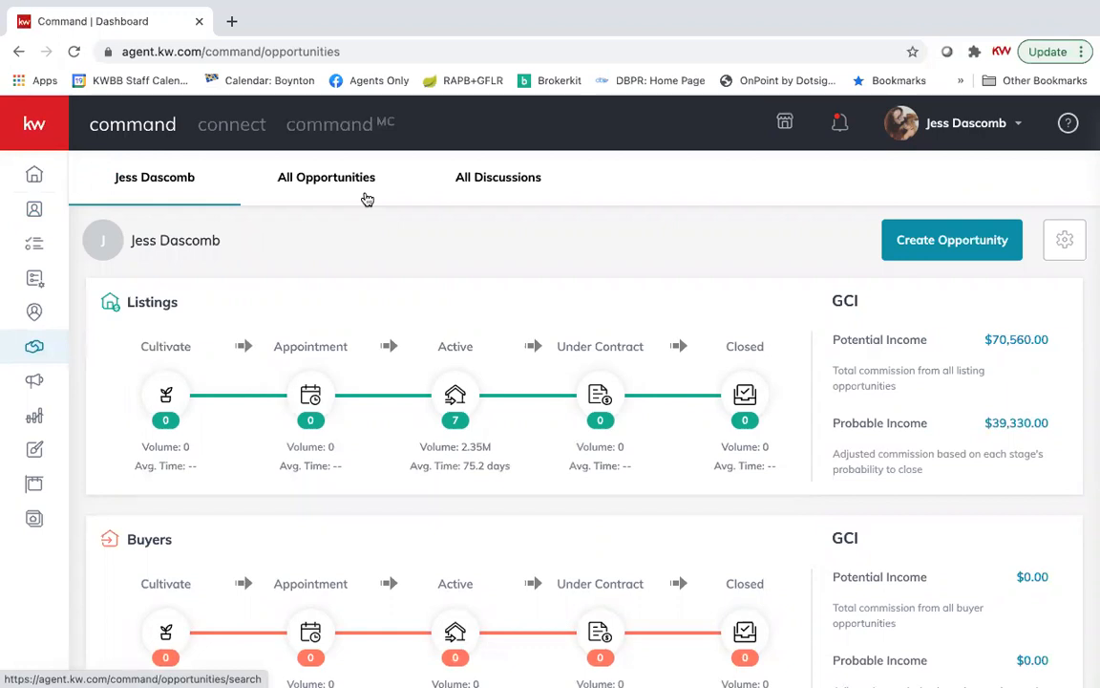
{"action": "scroll", "coordinate": [455, 394], "scroll_direction": "down", "scroll_amount": 2}
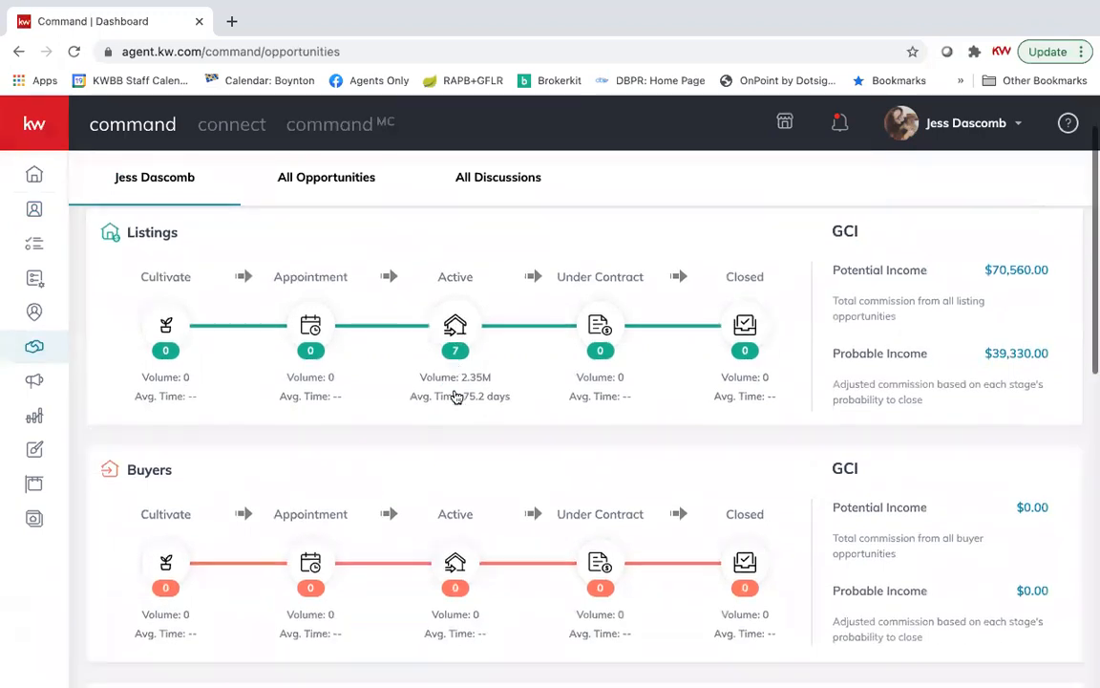
{"action": "scroll", "coordinate": [455, 325], "scroll_direction": "down", "scroll_amount": 1}
{"action": "scroll", "coordinate": [456, 394], "scroll_direction": "down", "scroll_amount": 2}
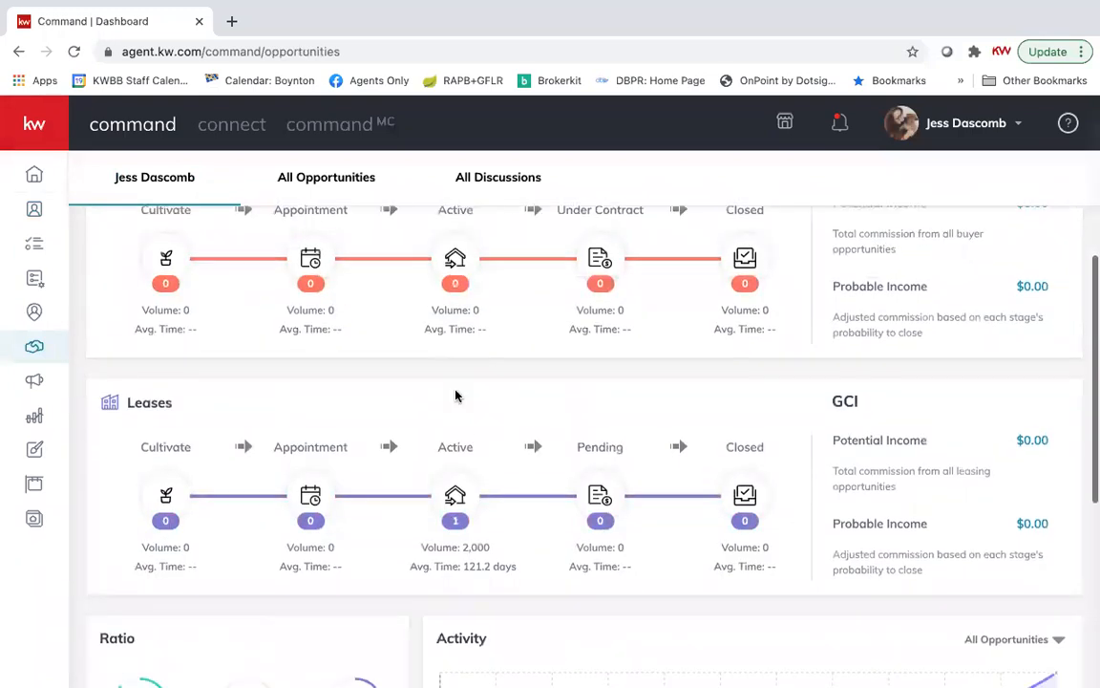
{"action": "scroll", "coordinate": [455, 392], "scroll_direction": "up", "scroll_amount": 1}
{"action": "scroll", "coordinate": [458, 478], "scroll_direction": "down", "scroll_amount": 5}
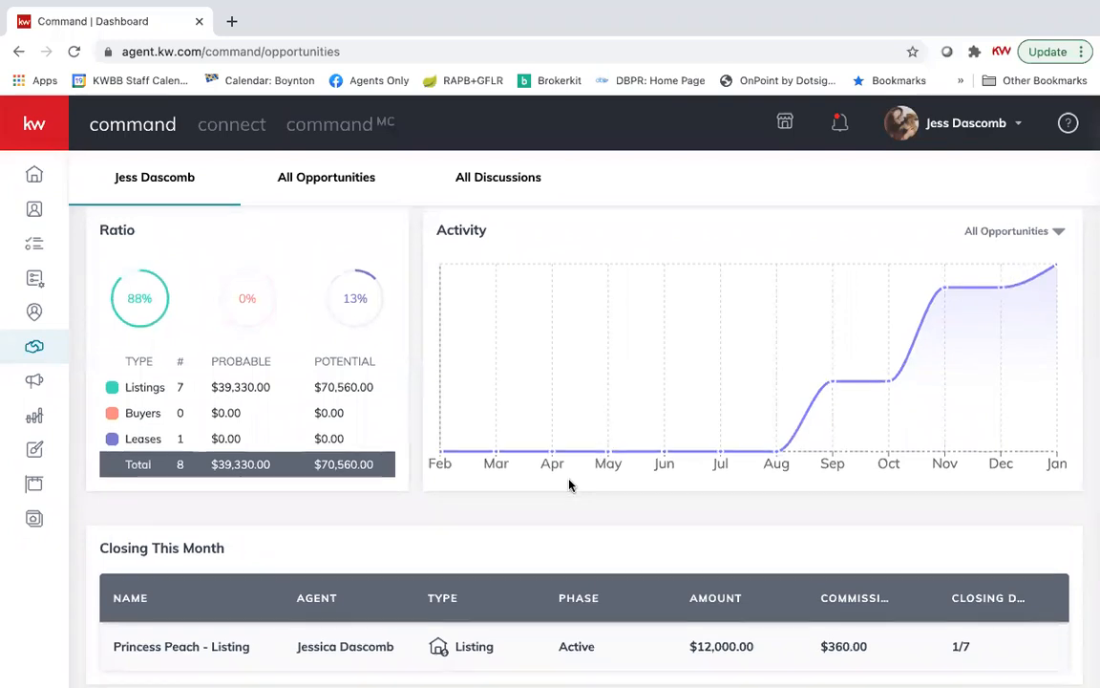
{"action": "scroll", "coordinate": [569, 485], "scroll_direction": "down", "scroll_amount": 1}
{"action": "scroll", "coordinate": [569, 485], "scroll_direction": "up", "scroll_amount": 10}
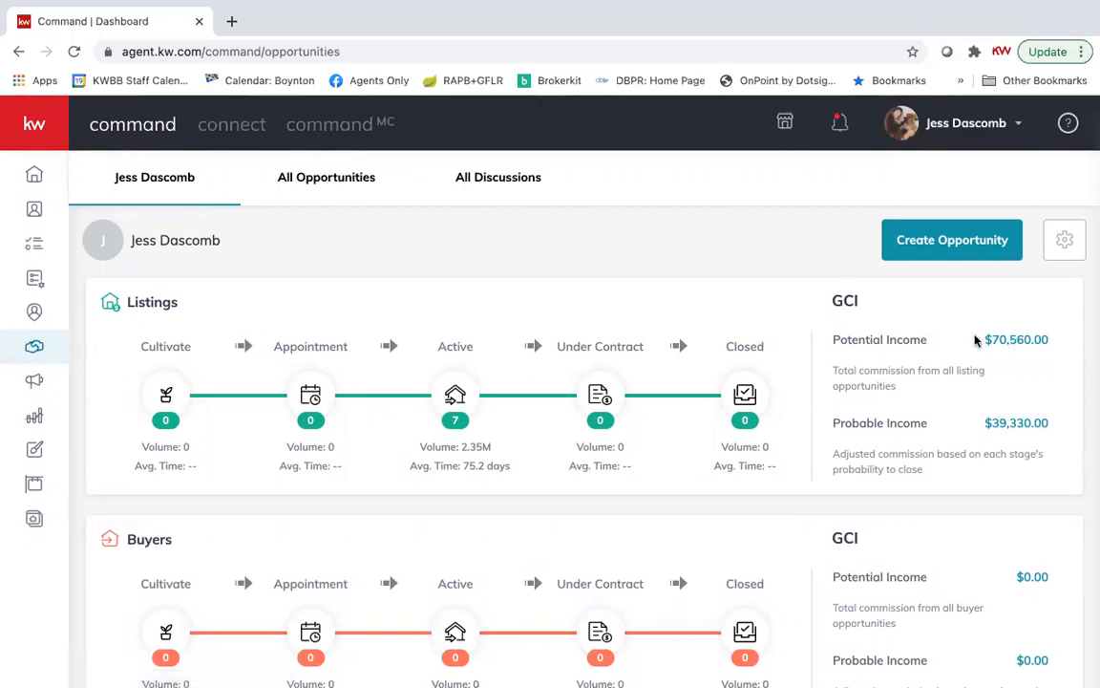
Highlight the potential and probable income figures in the GCI summary of the Listings pipeline
{"action": "left_click_drag", "start_coordinate": [989, 341], "coordinate": [1054, 348]}
{"action": "left_click", "coordinate": [987, 343]}
{"action": "left_click_drag", "start_coordinate": [989, 341], "coordinate": [1057, 468]}
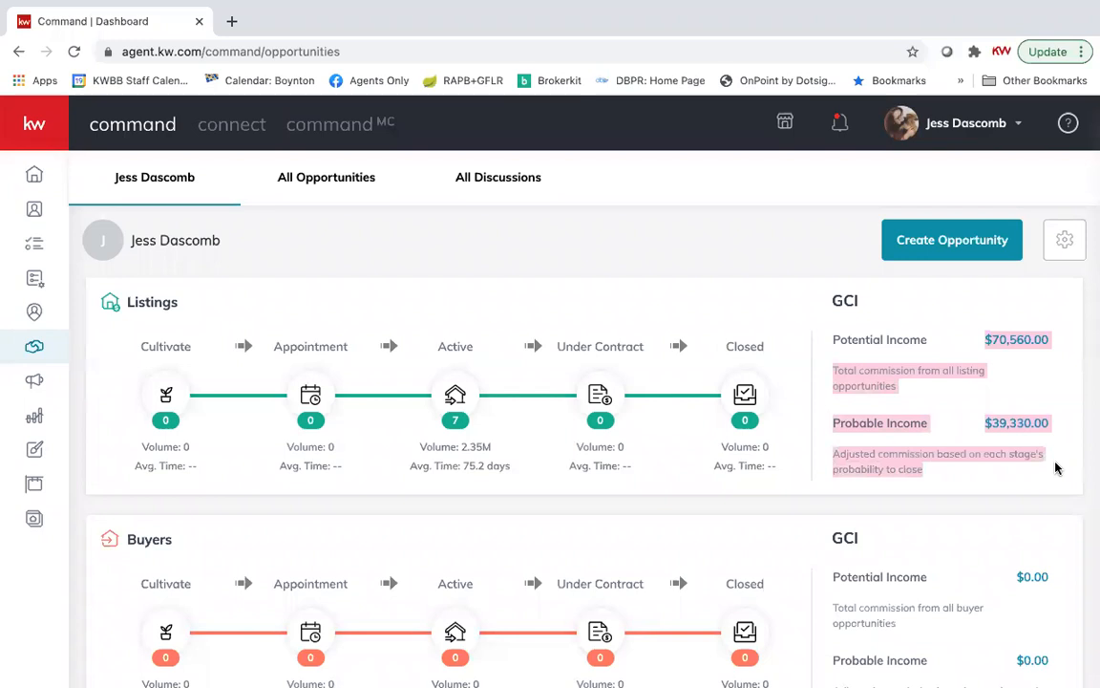
{"action": "left_click", "coordinate": [969, 479]}
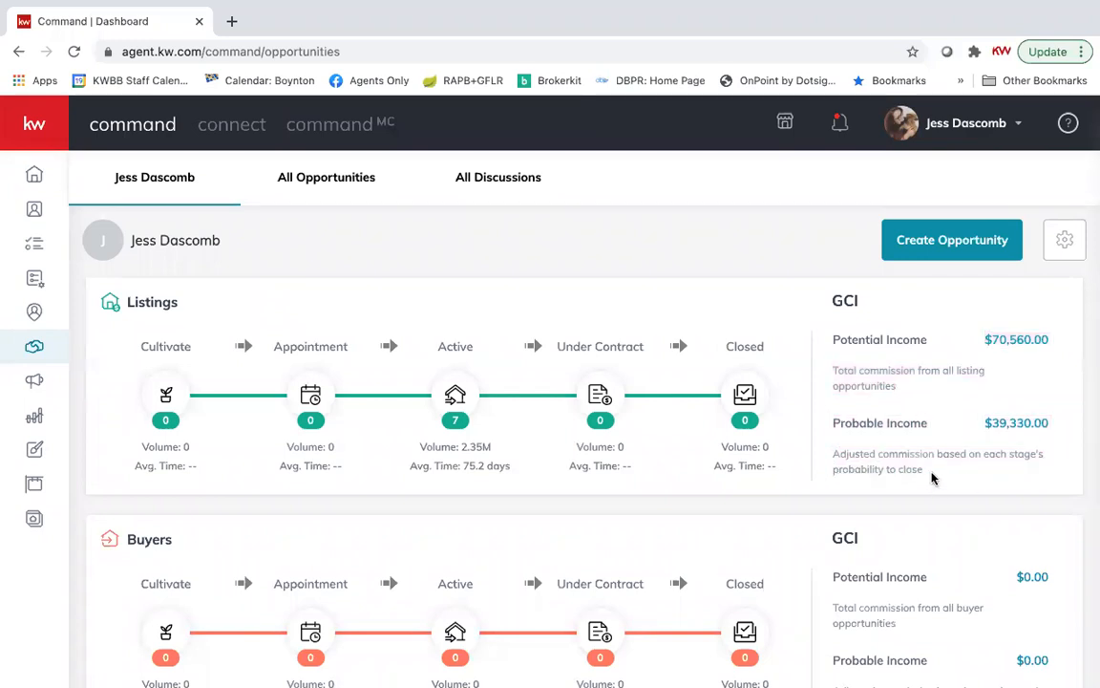
{"action": "left_click_drag", "start_coordinate": [932, 477], "coordinate": [827, 304]}
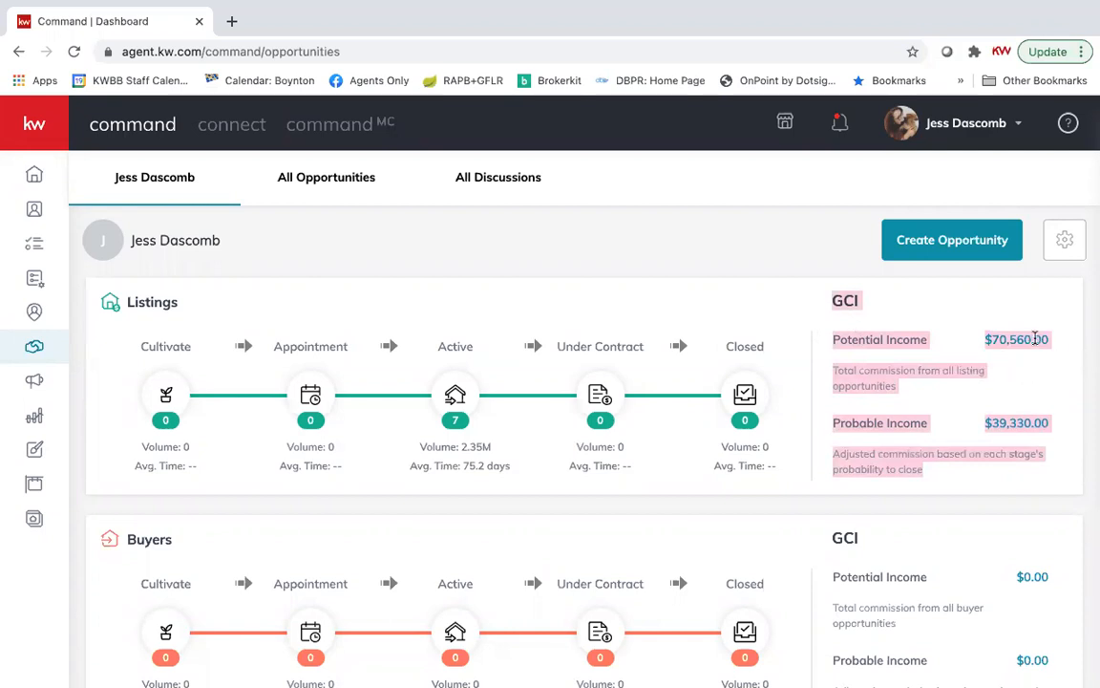
{"action": "left_click", "coordinate": [974, 326]}
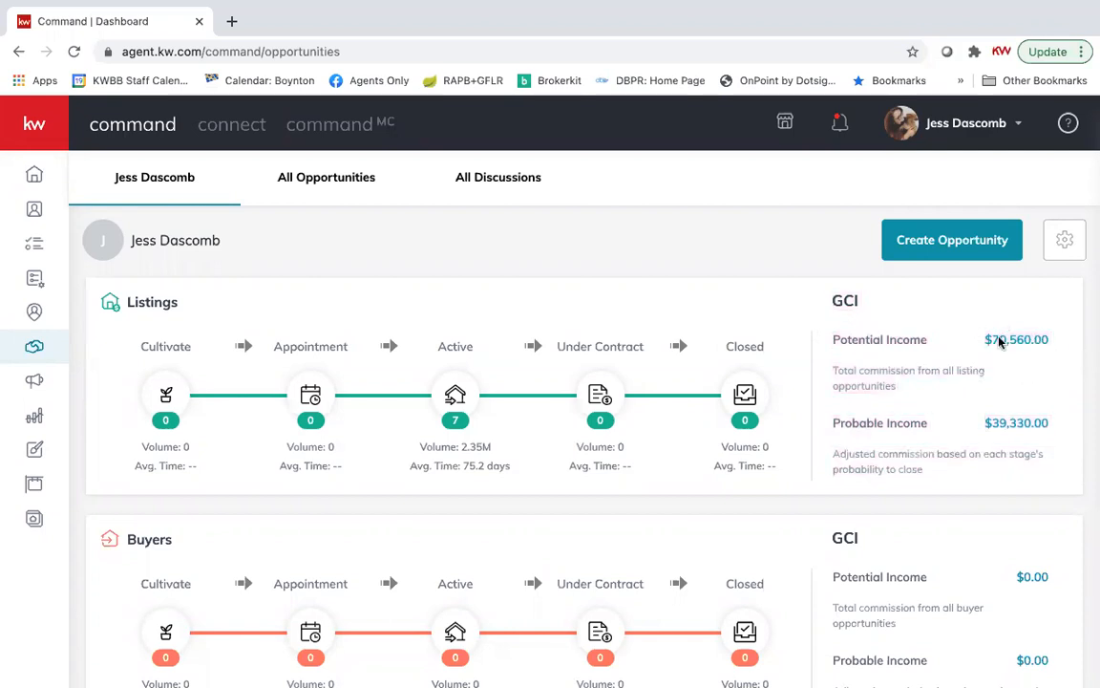
{"action": "left_click_drag", "start_coordinate": [985, 423], "coordinate": [1073, 417]}
{"action": "left_click", "coordinate": [1042, 399]}
Open the last listing in the list of all opportunities and examine its general information, property and seller worksheet details
{"action": "left_click", "coordinate": [332, 186]}
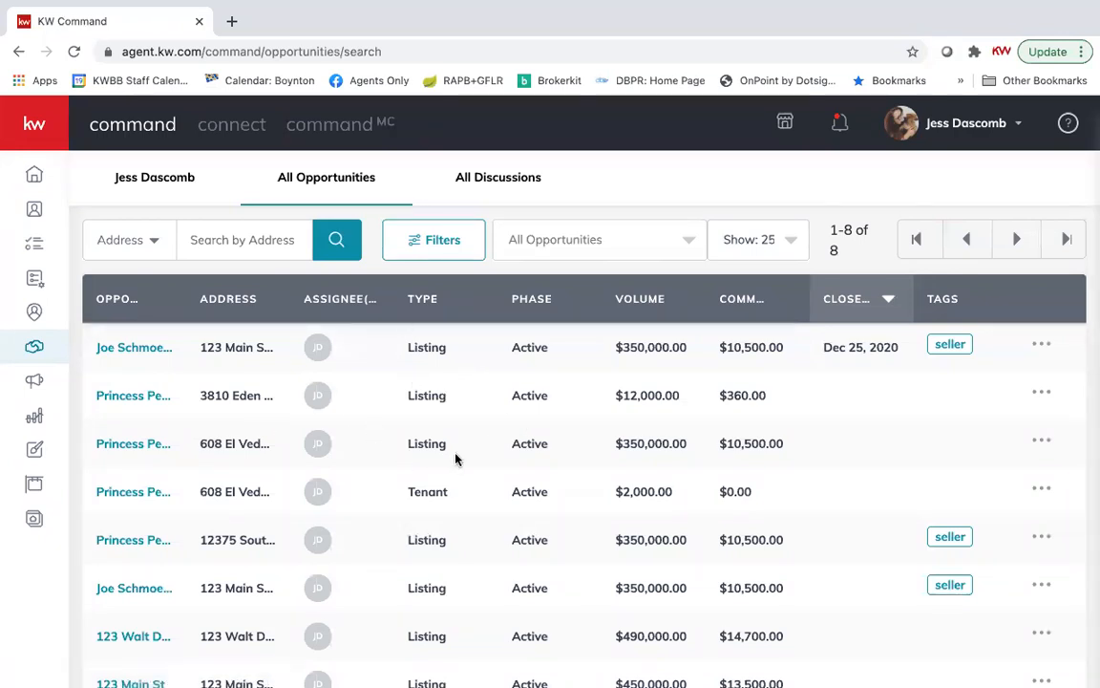
{"action": "scroll", "coordinate": [455, 460], "scroll_direction": "down", "scroll_amount": 1}
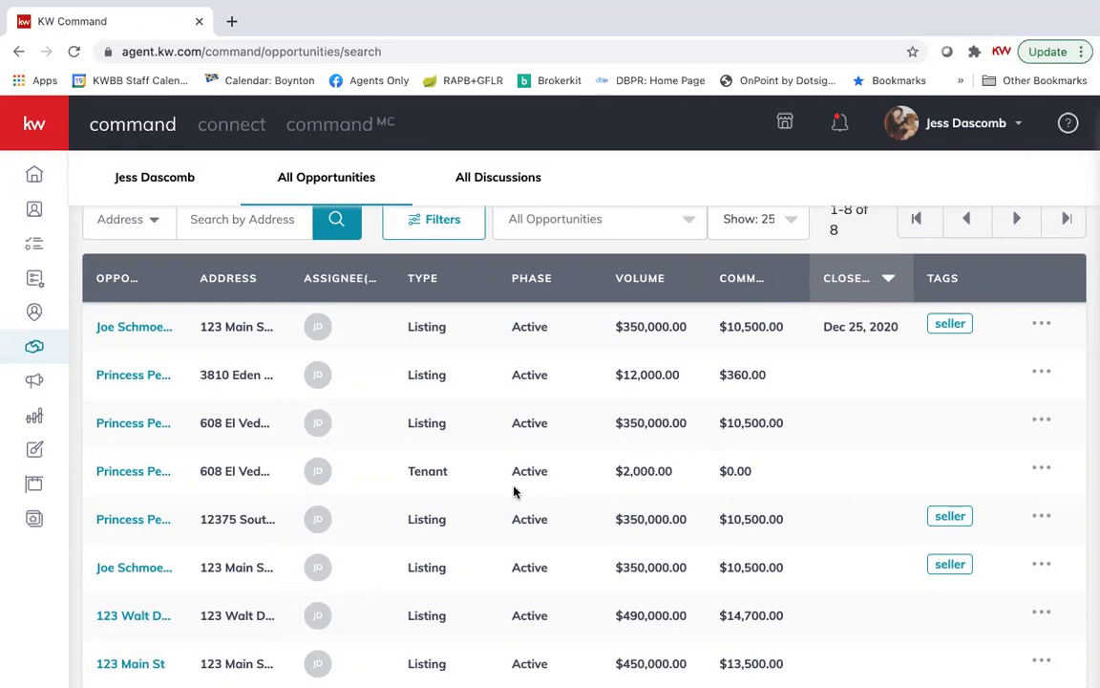
{"action": "left_click", "coordinate": [139, 663]}
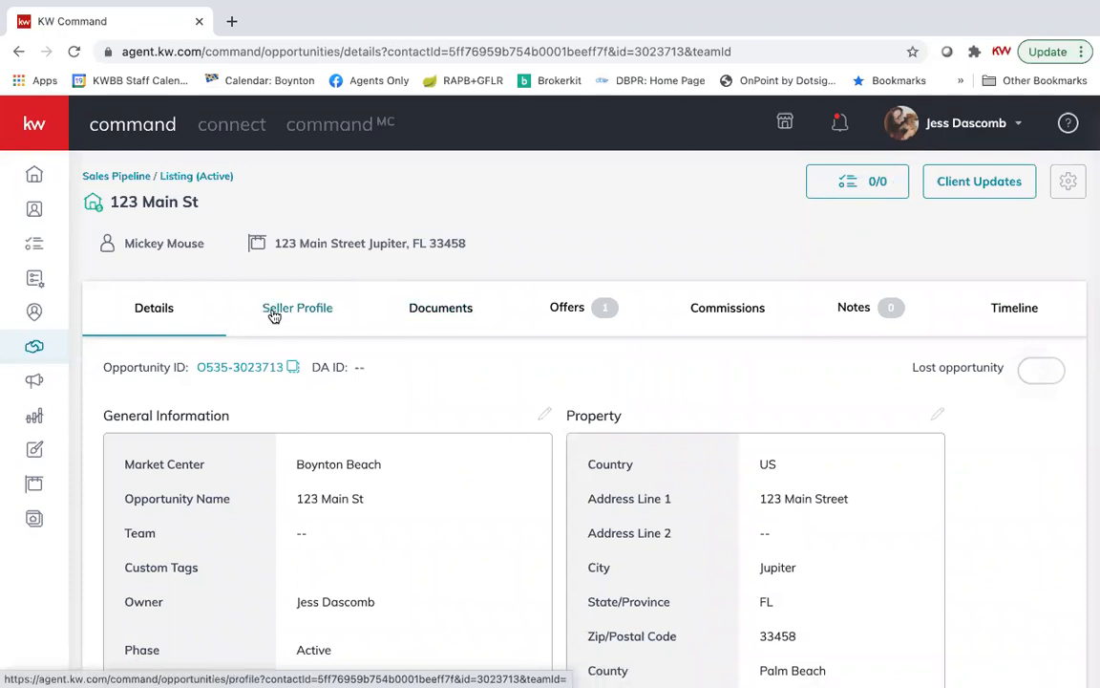
{"action": "scroll", "coordinate": [315, 401], "scroll_direction": "down", "scroll_amount": 3}
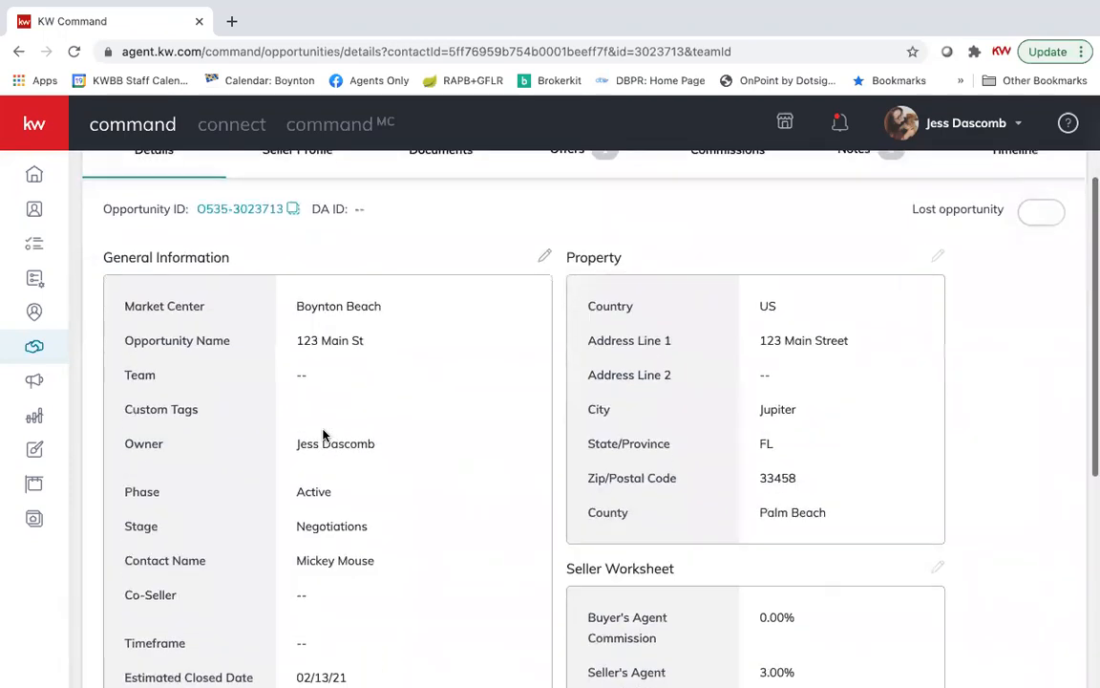
{"action": "scroll", "coordinate": [322, 401], "scroll_direction": "down", "scroll_amount": 2}
{"action": "scroll", "coordinate": [363, 583], "scroll_direction": "down", "scroll_amount": 2}
{"action": "scroll", "coordinate": [363, 583], "scroll_direction": "up", "scroll_amount": 4}
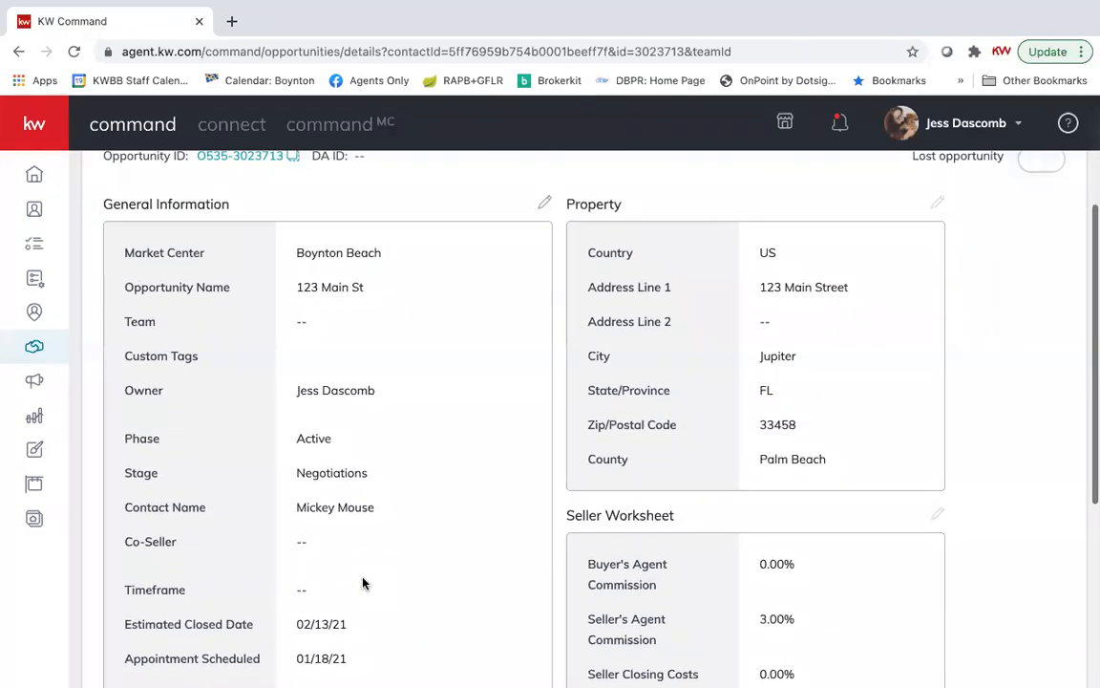
Examine the listing's appointment and agreement dates, estimated price, commission and seller worksheet in its details
{"action": "scroll", "coordinate": [363, 583], "scroll_direction": "down", "scroll_amount": 3}
{"action": "scroll", "coordinate": [363, 582], "scroll_direction": "down", "scroll_amount": 2}
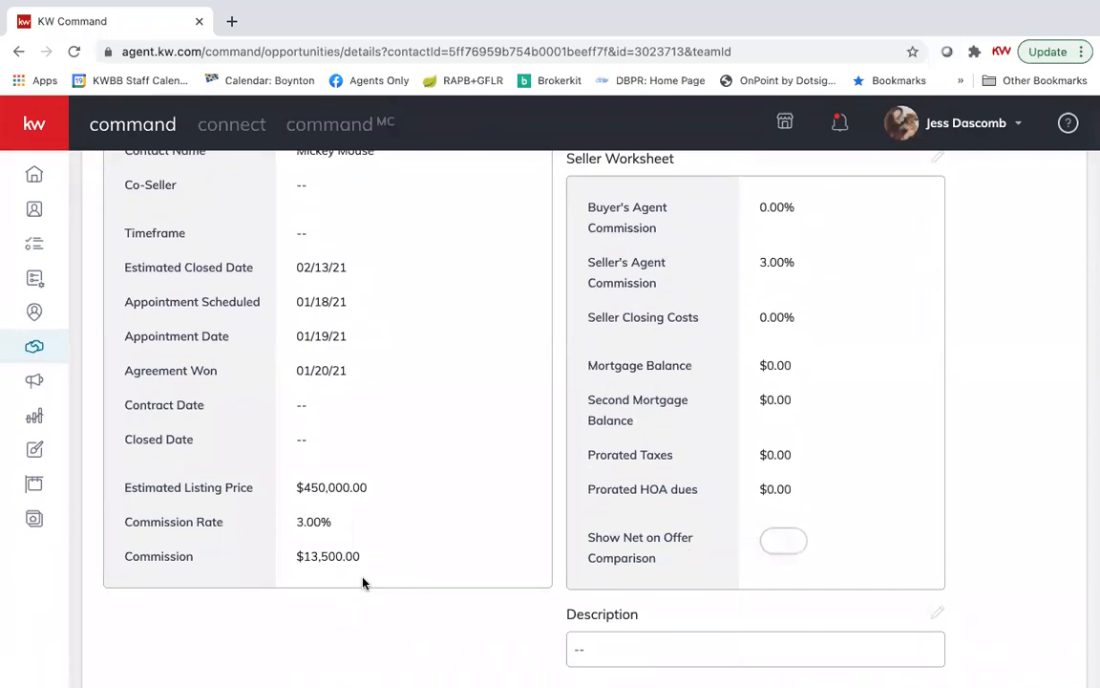
{"action": "scroll", "coordinate": [363, 582], "scroll_direction": "up", "scroll_amount": 7}
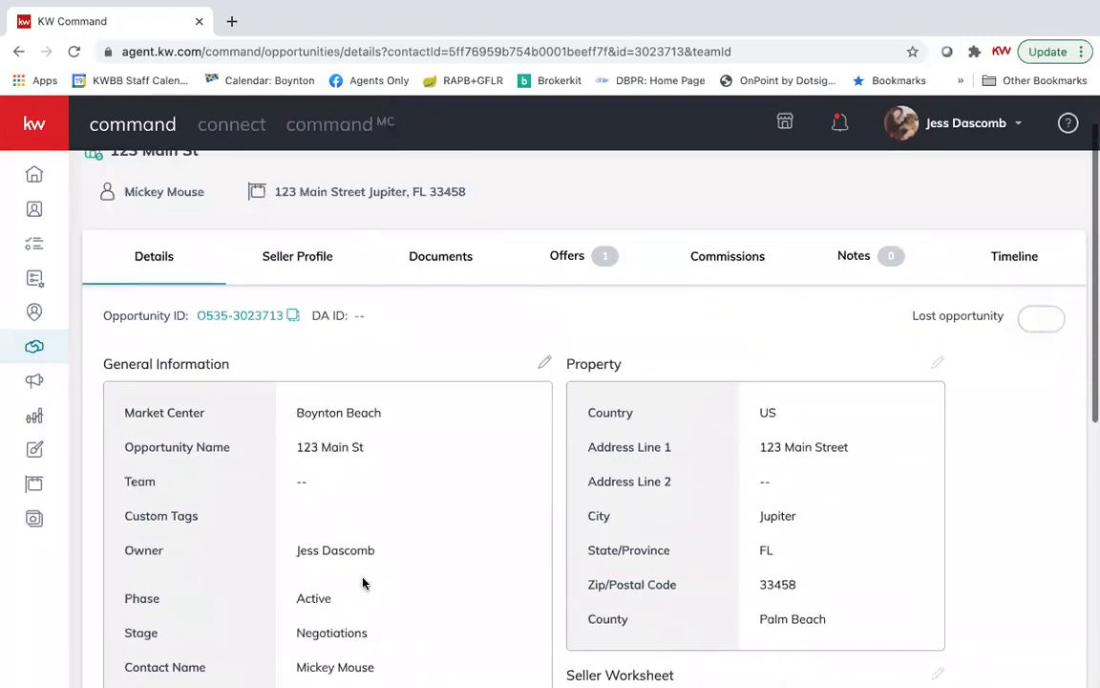
{"action": "scroll", "coordinate": [363, 582], "scroll_direction": "up", "scroll_amount": 1}
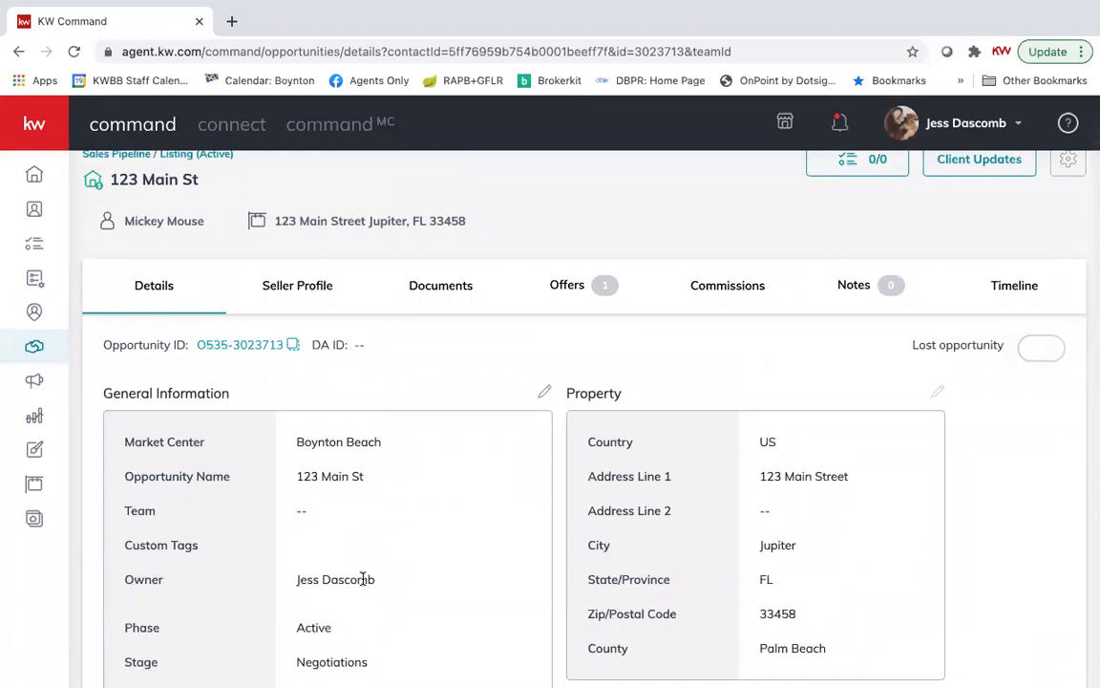
{"action": "scroll", "coordinate": [363, 578], "scroll_direction": "down", "scroll_amount": 2}
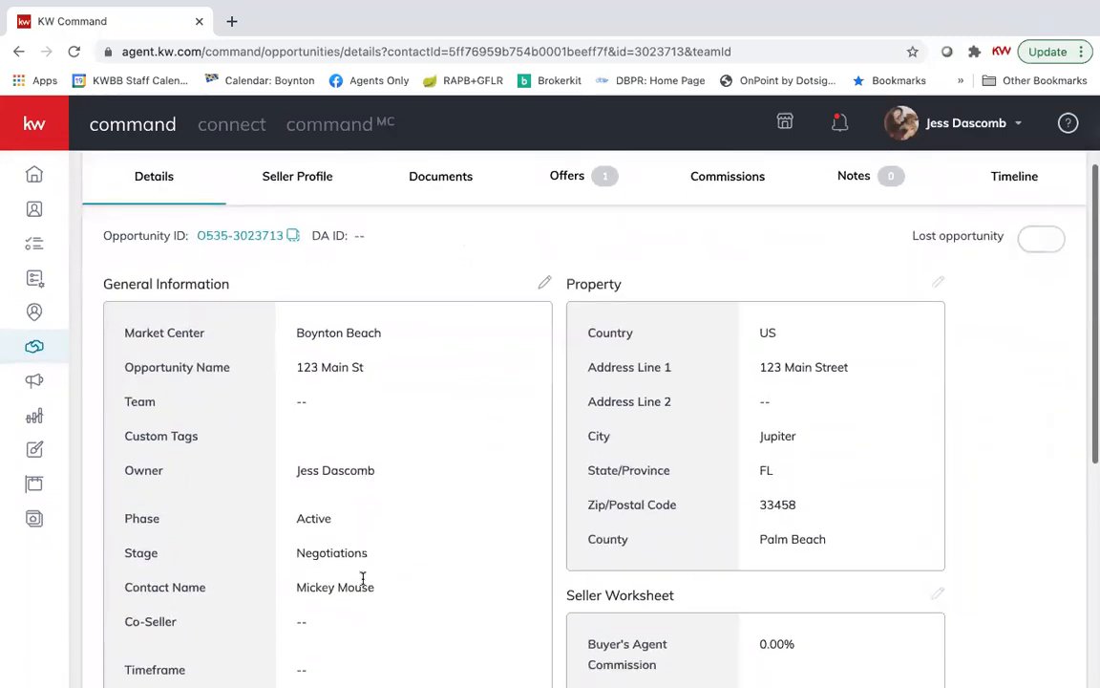
Open the listing's general information for editing, review its phase, stage, date, price and commission fields, and cancel without changes
{"action": "left_click", "coordinate": [544, 282]}
{"action": "scroll", "coordinate": [542, 285], "scroll_direction": "down", "scroll_amount": 4}
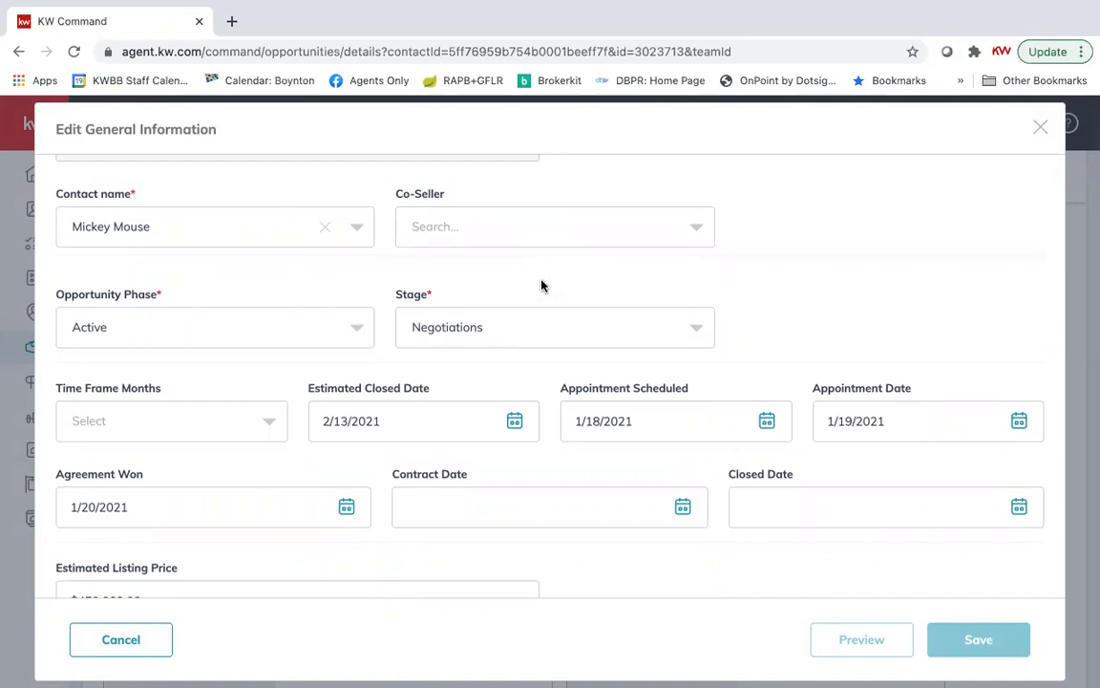
{"action": "scroll", "coordinate": [541, 284], "scroll_direction": "down", "scroll_amount": 2}
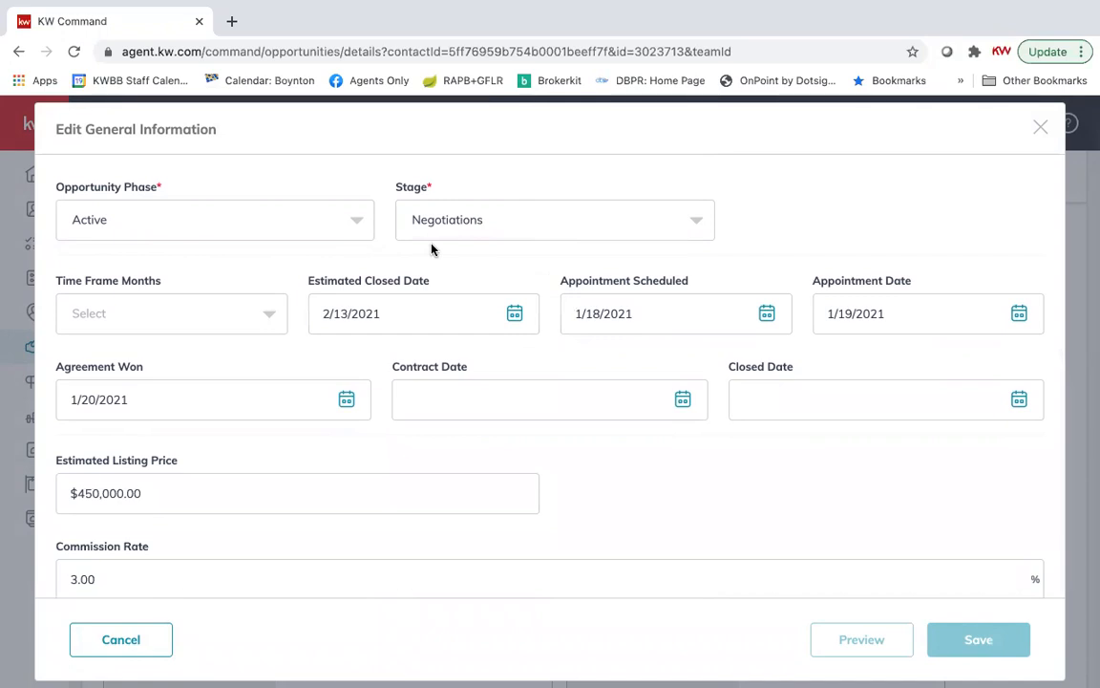
{"action": "scroll", "coordinate": [431, 248], "scroll_direction": "down", "scroll_amount": 1}
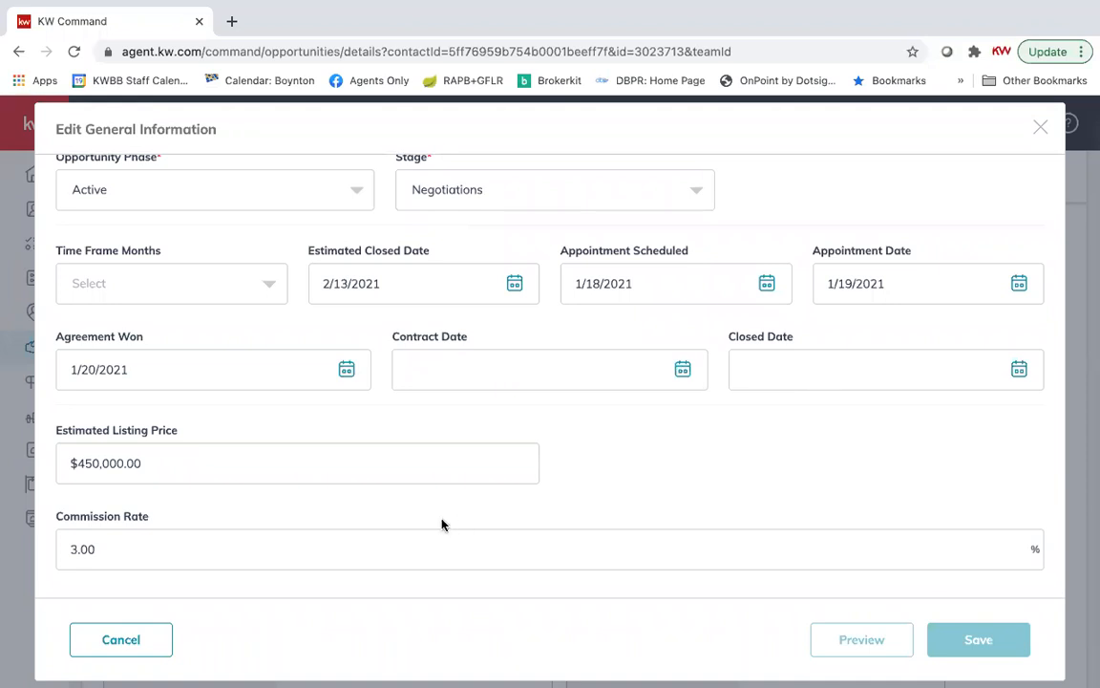
{"action": "scroll", "coordinate": [443, 524], "scroll_direction": "up", "scroll_amount": 1}
{"action": "scroll", "coordinate": [442, 523], "scroll_direction": "down", "scroll_amount": 1}
{"action": "scroll", "coordinate": [416, 456], "scroll_direction": "up", "scroll_amount": 2}
{"action": "scroll", "coordinate": [416, 457], "scroll_direction": "up", "scroll_amount": 2}
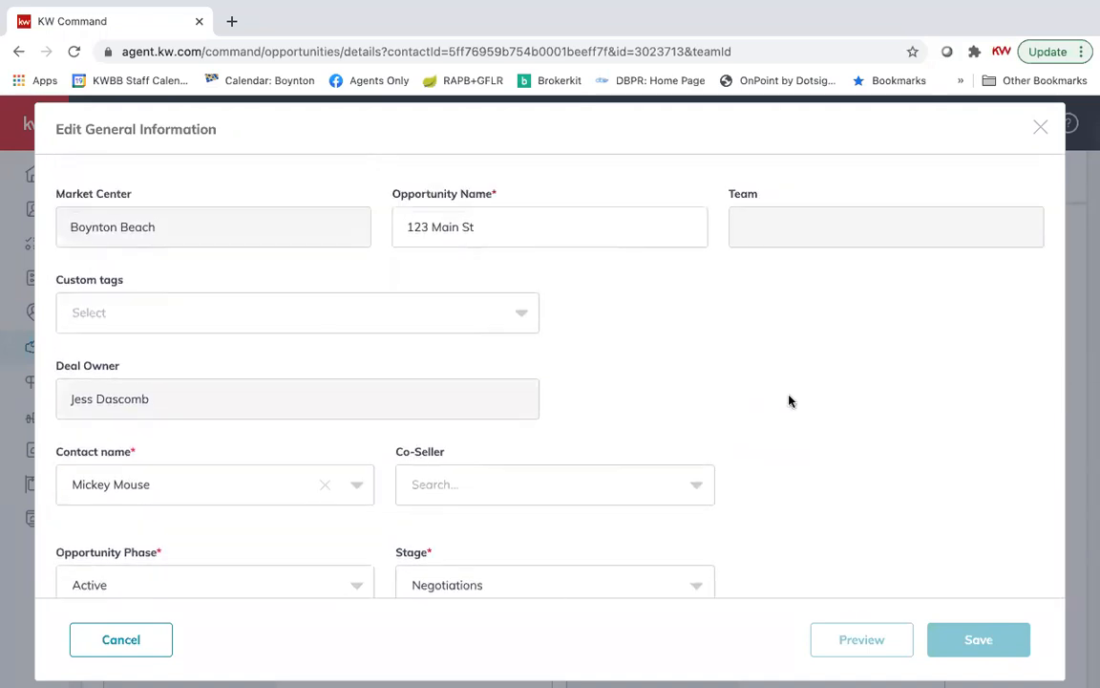
{"action": "left_click", "coordinate": [121, 640]}
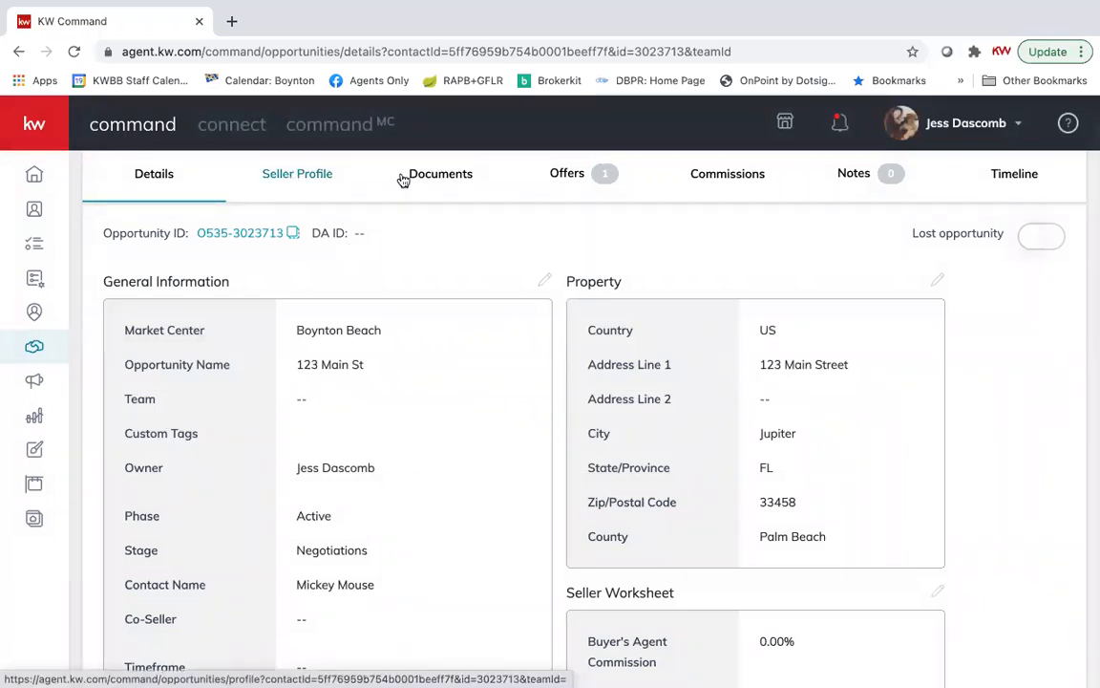
View the listing's seller profile and examine its document checklist for the Listed stage
{"action": "left_click", "coordinate": [302, 178]}
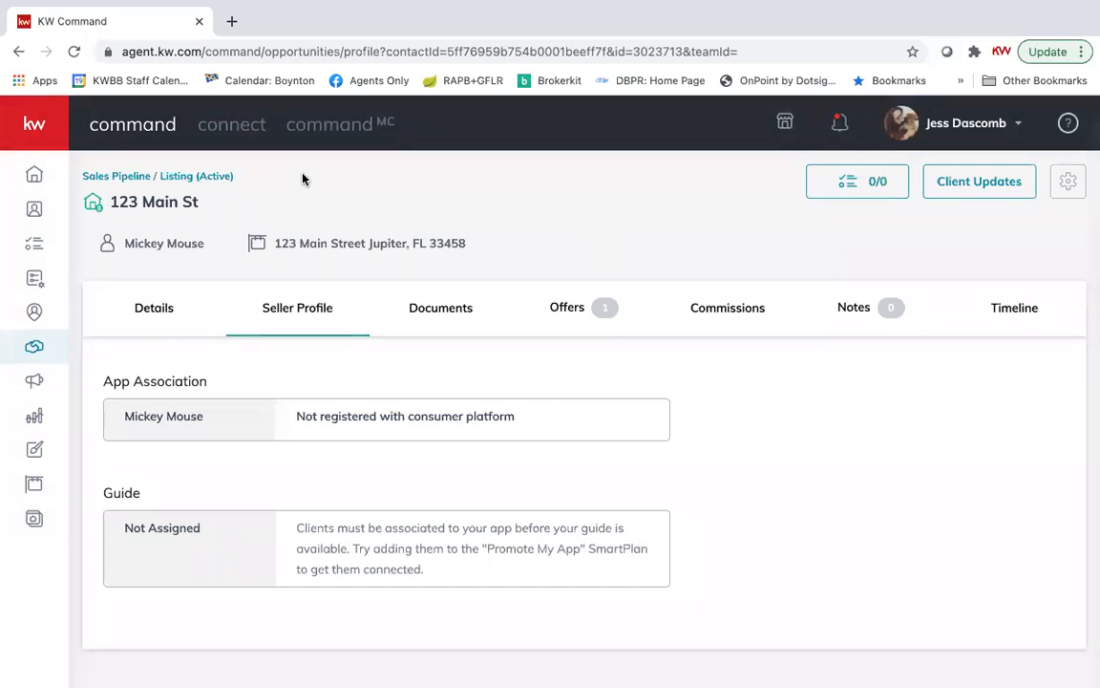
{"action": "left_click", "coordinate": [457, 314]}
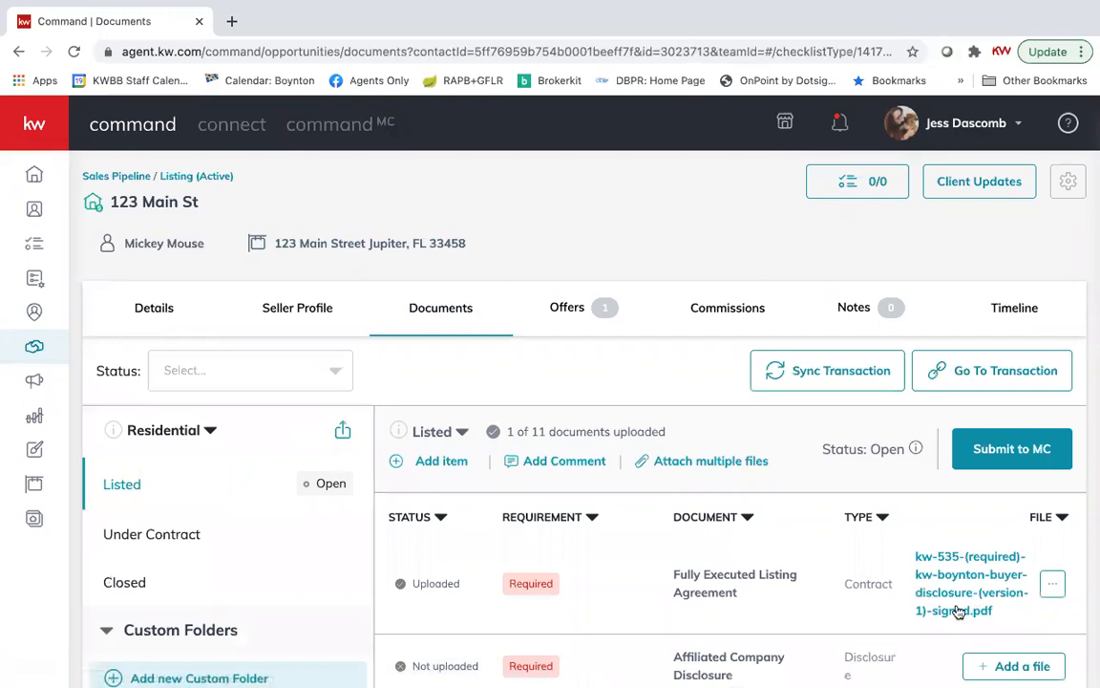
{"action": "scroll", "coordinate": [943, 570], "scroll_direction": "down", "scroll_amount": 2}
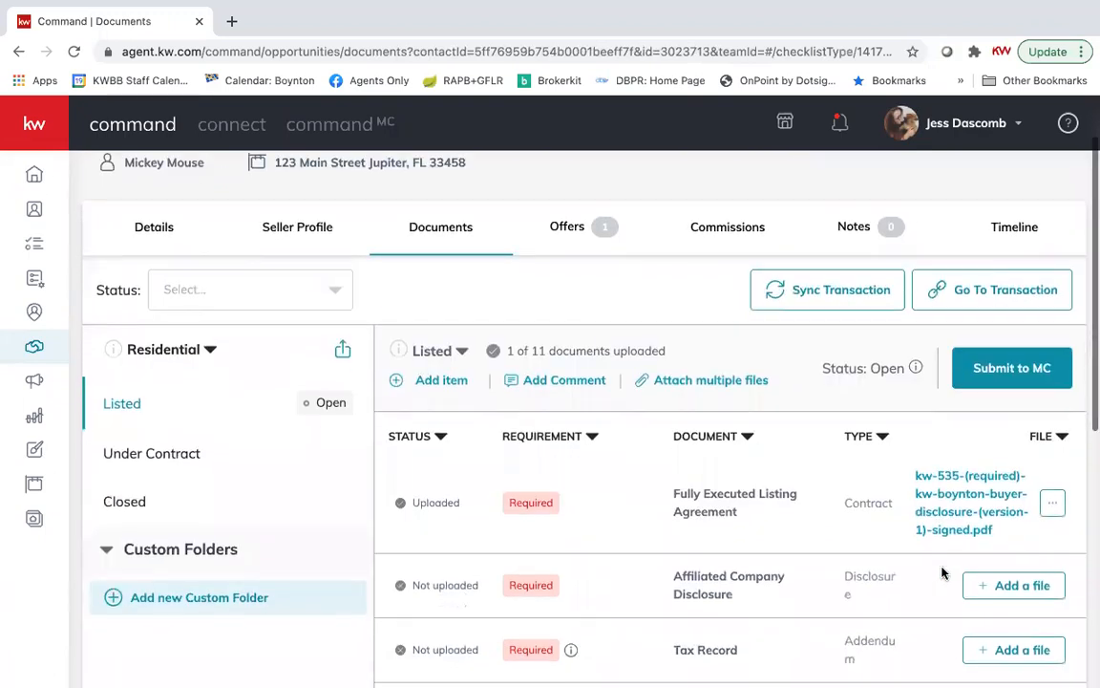
{"action": "scroll", "coordinate": [873, 565], "scroll_direction": "up", "scroll_amount": 2}
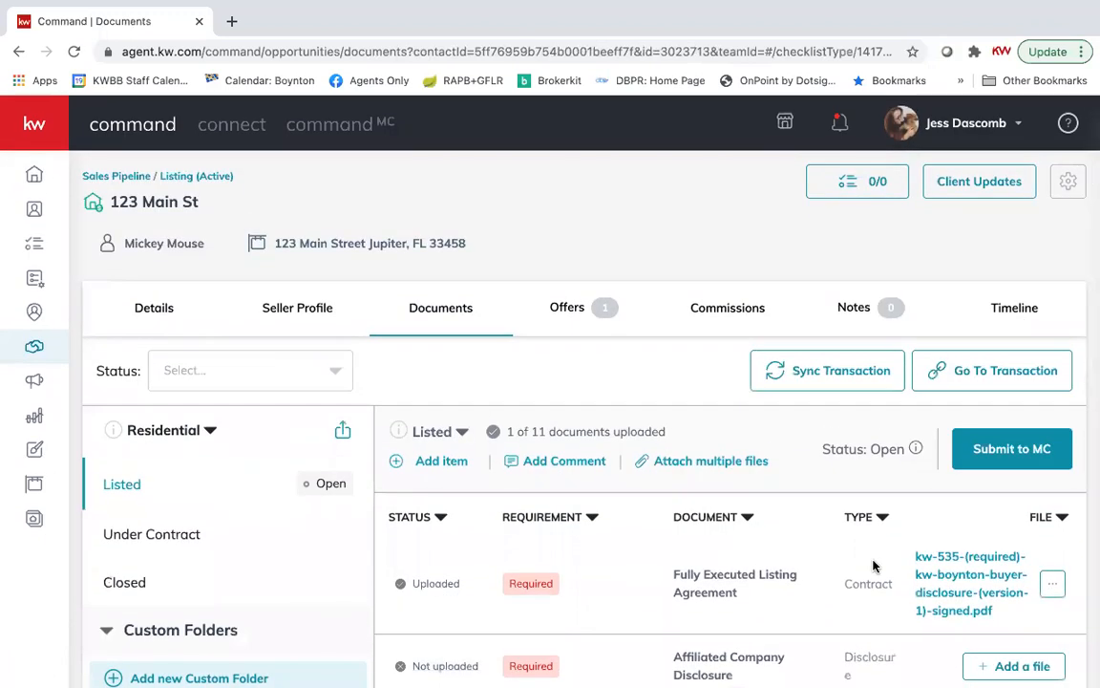
Add a new offer version named Daisy Duck to the listing's offers
{"action": "left_click", "coordinate": [571, 308]}
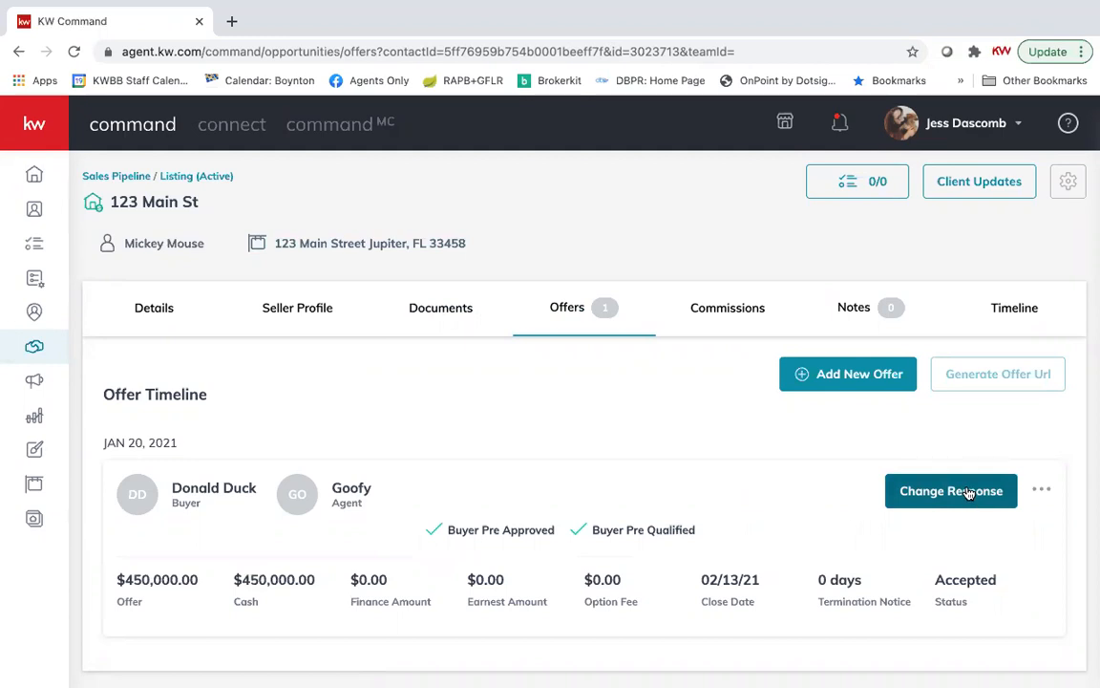
{"action": "left_click", "coordinate": [807, 376]}
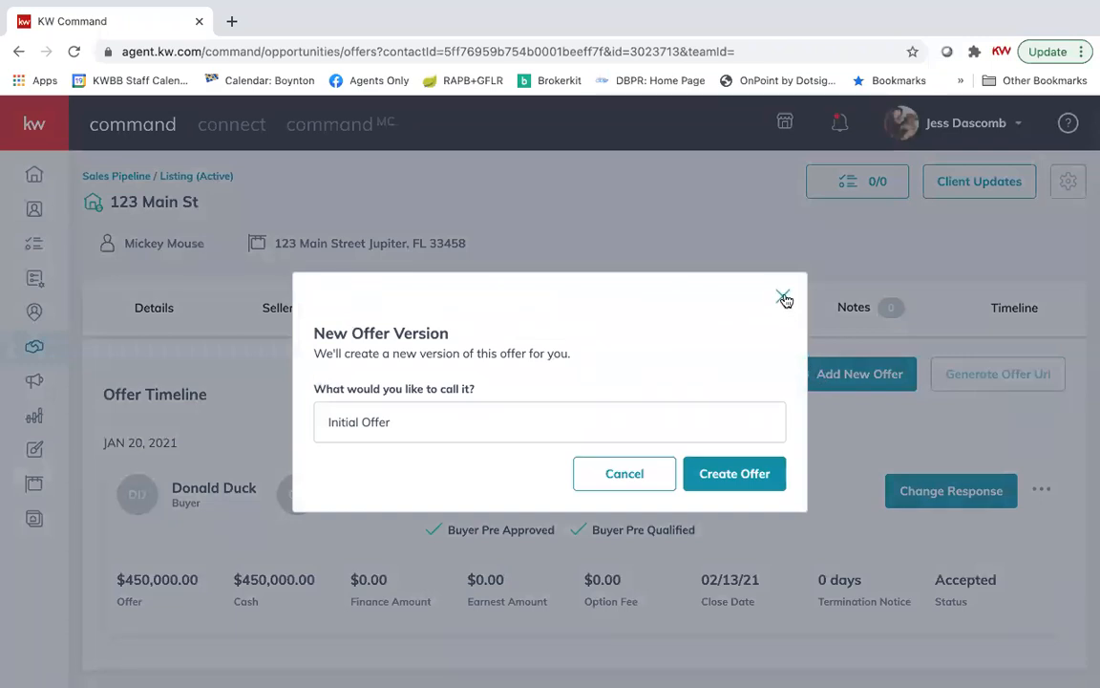
{"action": "triple_click", "coordinate": [714, 419]}
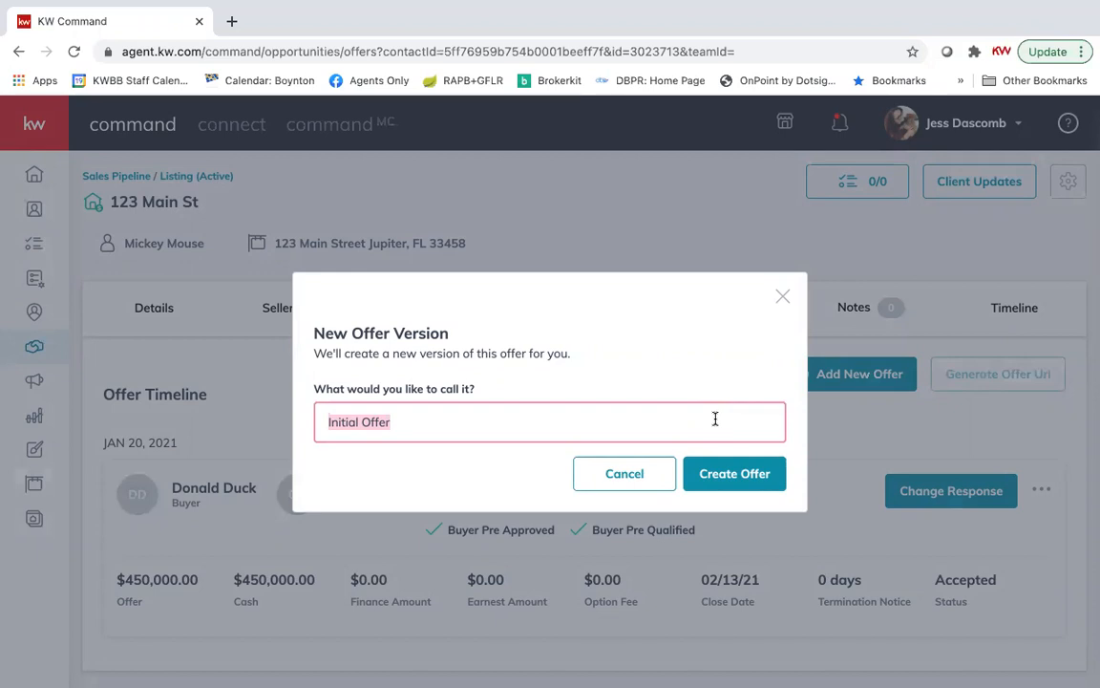
{"action": "type", "text": "Diasy"}
{"action": "key", "text": "BackSpace"}
{"action": "key", "text": "BackSpace"}
{"action": "key", "text": "BackSpace"}
{"action": "type", "text": "aisy "}
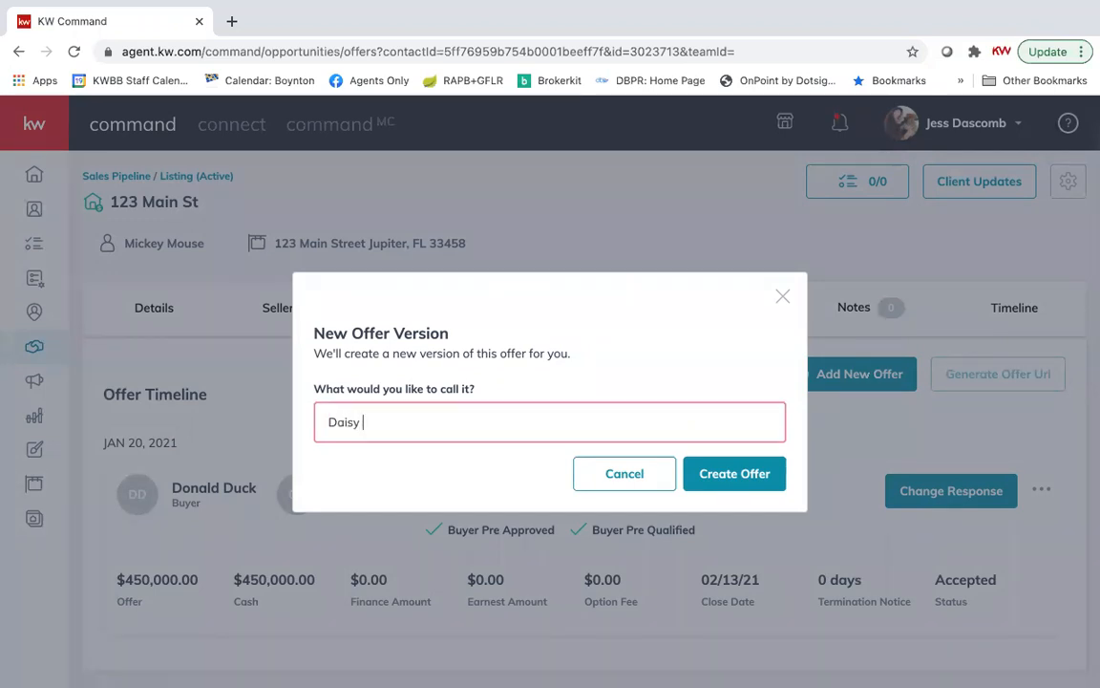
{"action": "type", "text": "Duck"}
{"action": "left_click", "coordinate": [755, 484]}
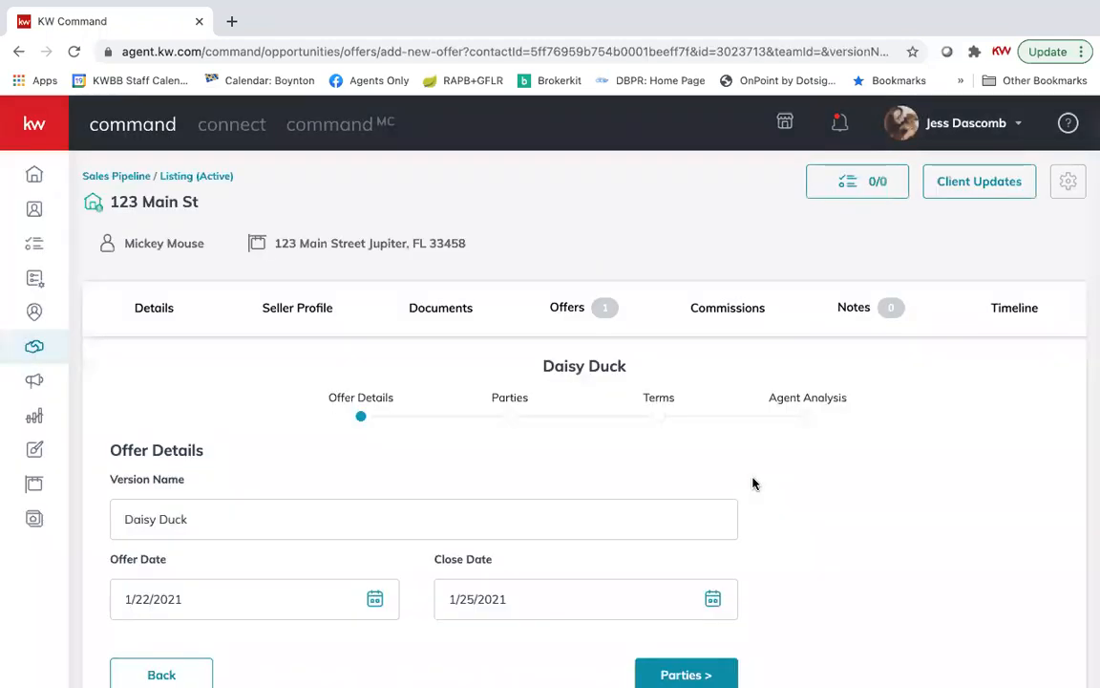
{"action": "scroll", "coordinate": [754, 484], "scroll_direction": "down", "scroll_amount": 1}
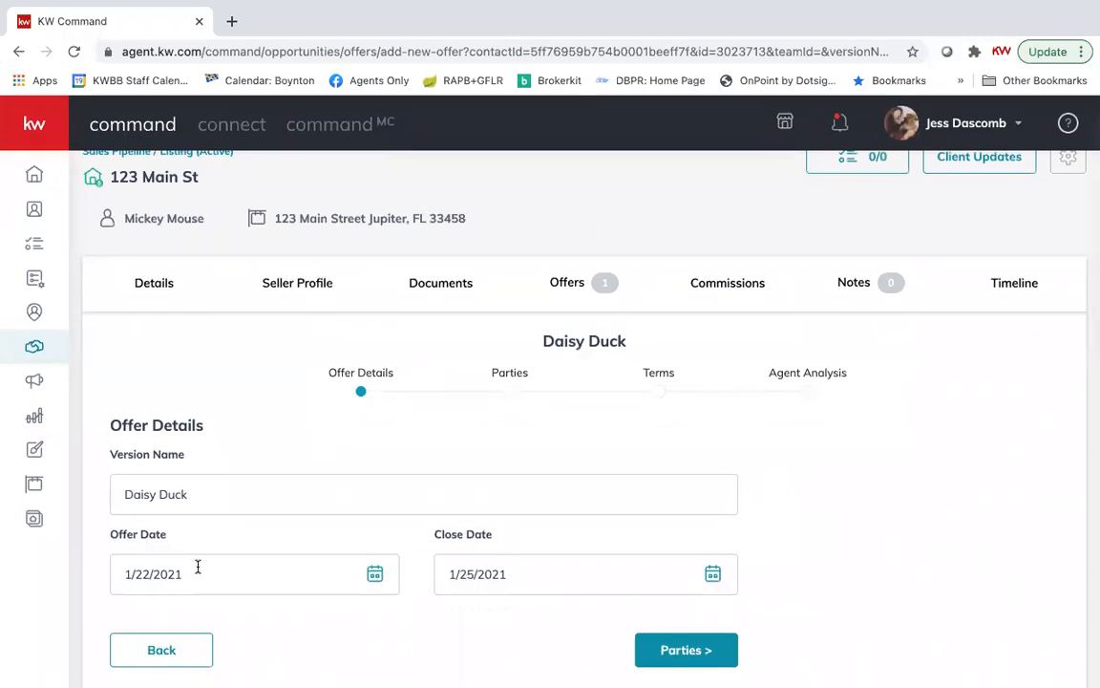
{"action": "left_click", "coordinate": [374, 573]}
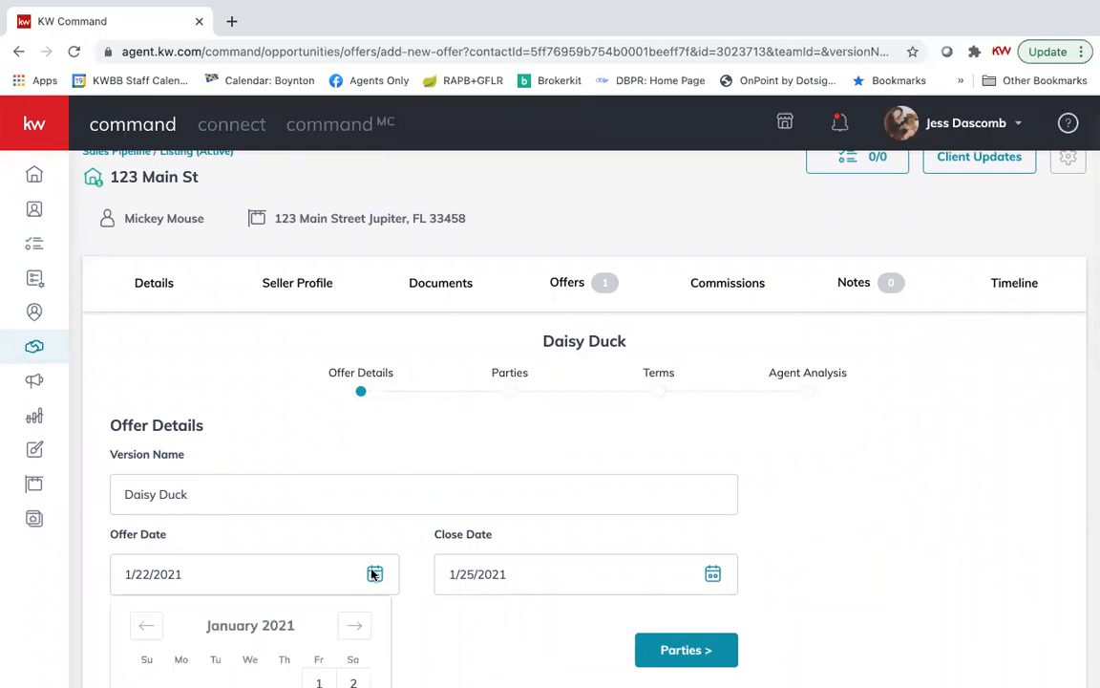
{"action": "scroll", "coordinate": [374, 573], "scroll_direction": "down", "scroll_amount": 4}
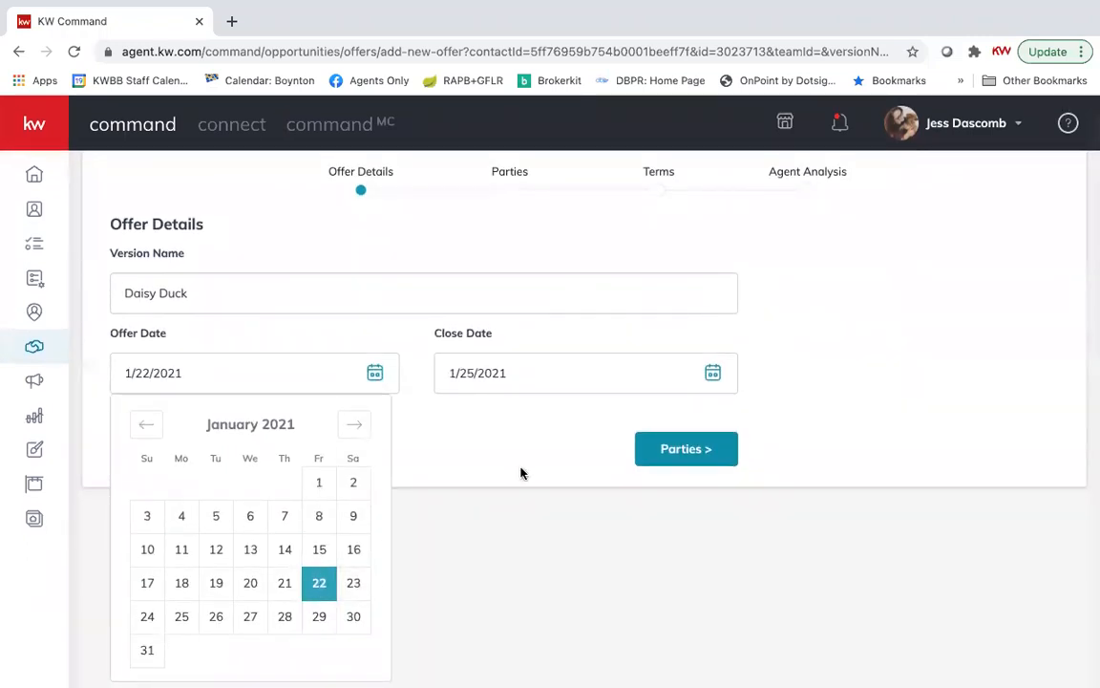
{"action": "left_click", "coordinate": [521, 473]}
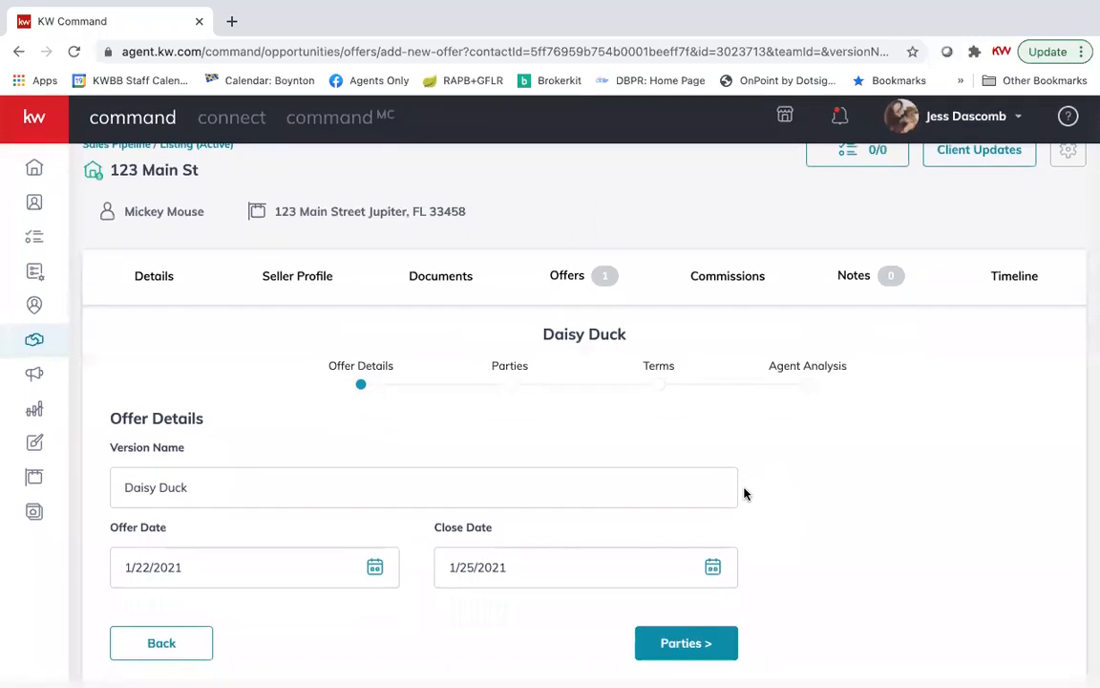
Set the new offer's close date to 2/8/2021 and continue to the Parties stage
{"action": "left_click", "coordinate": [713, 570]}
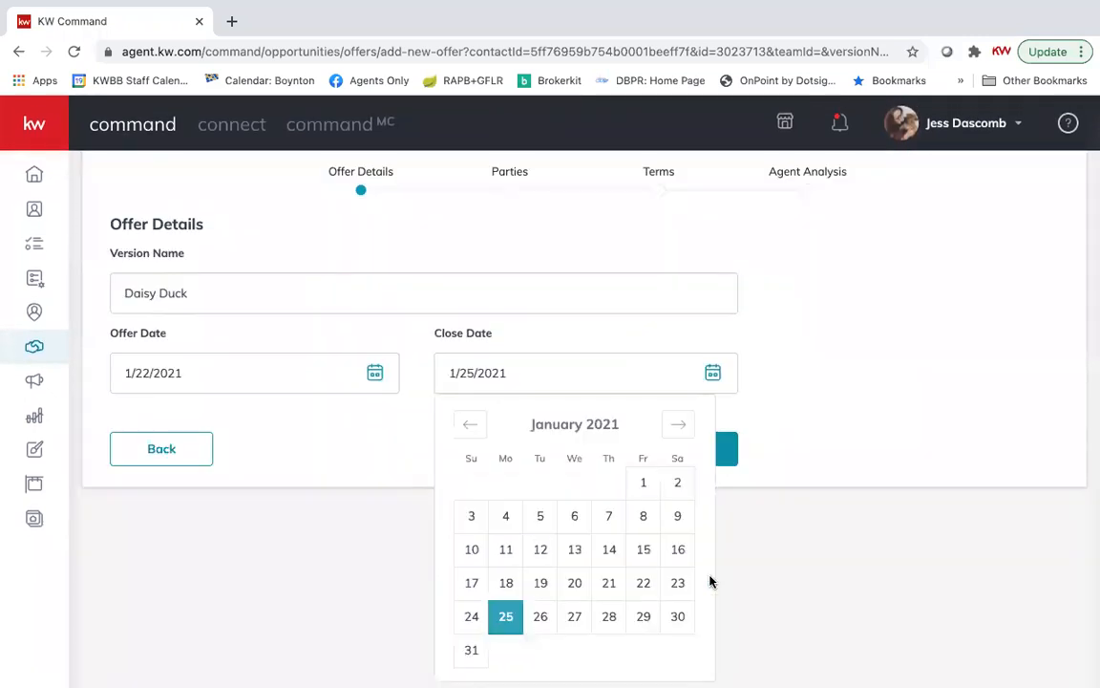
{"action": "left_click", "coordinate": [680, 426]}
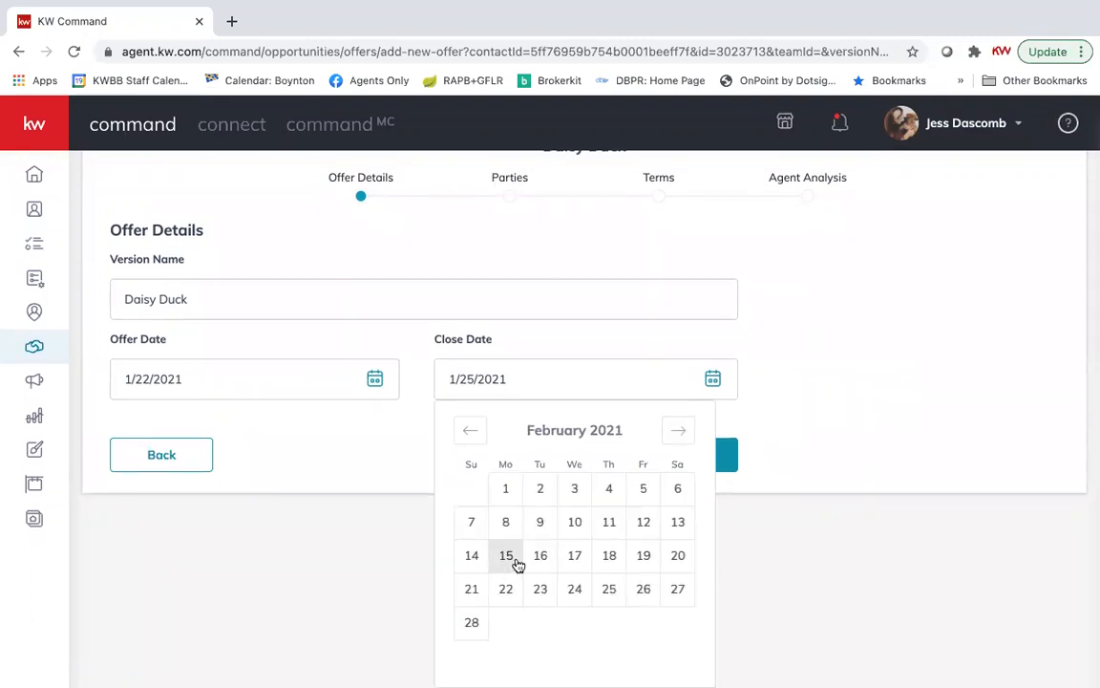
{"action": "left_click", "coordinate": [505, 520]}
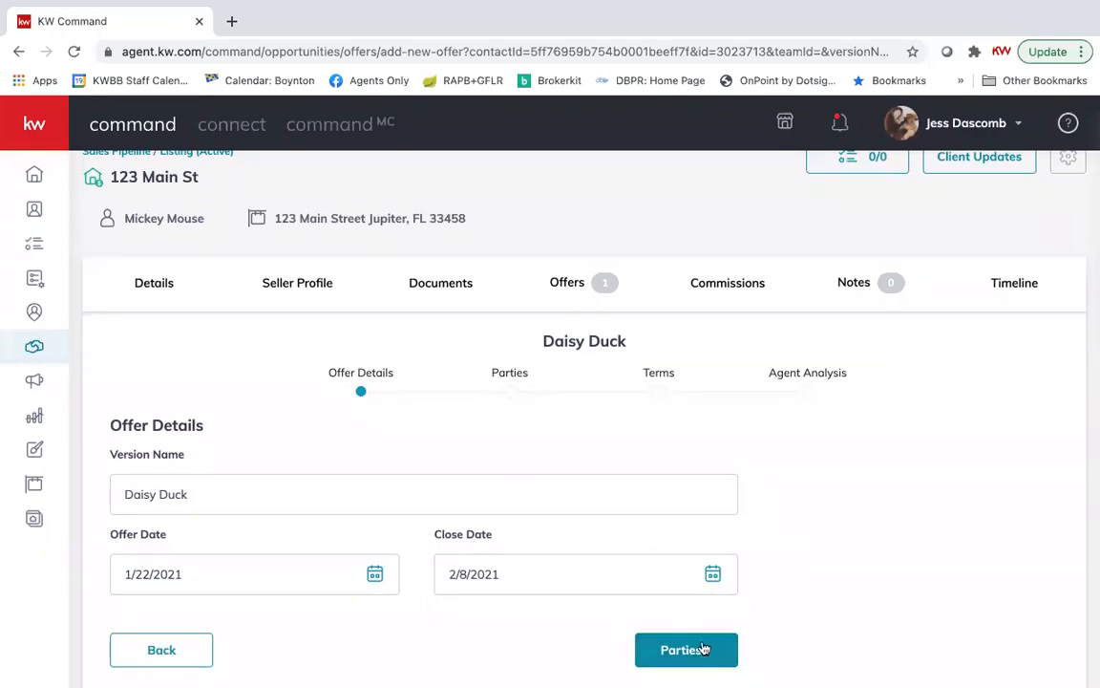
{"action": "left_click", "coordinate": [702, 650]}
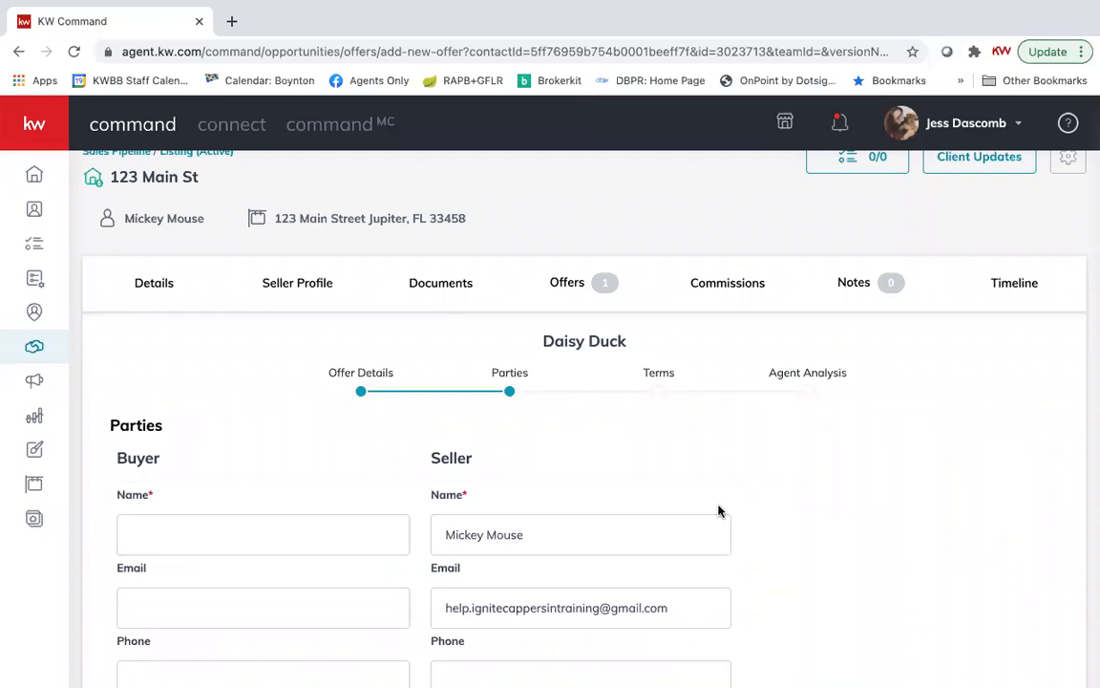
Enter the buyer's full name, matching the offer's version name, and dismiss the incoming mail notification
{"action": "scroll", "coordinate": [719, 511], "scroll_direction": "down", "scroll_amount": 2}
{"action": "left_click", "coordinate": [294, 355]}
{"action": "type", "text": "Daisy Duck"}
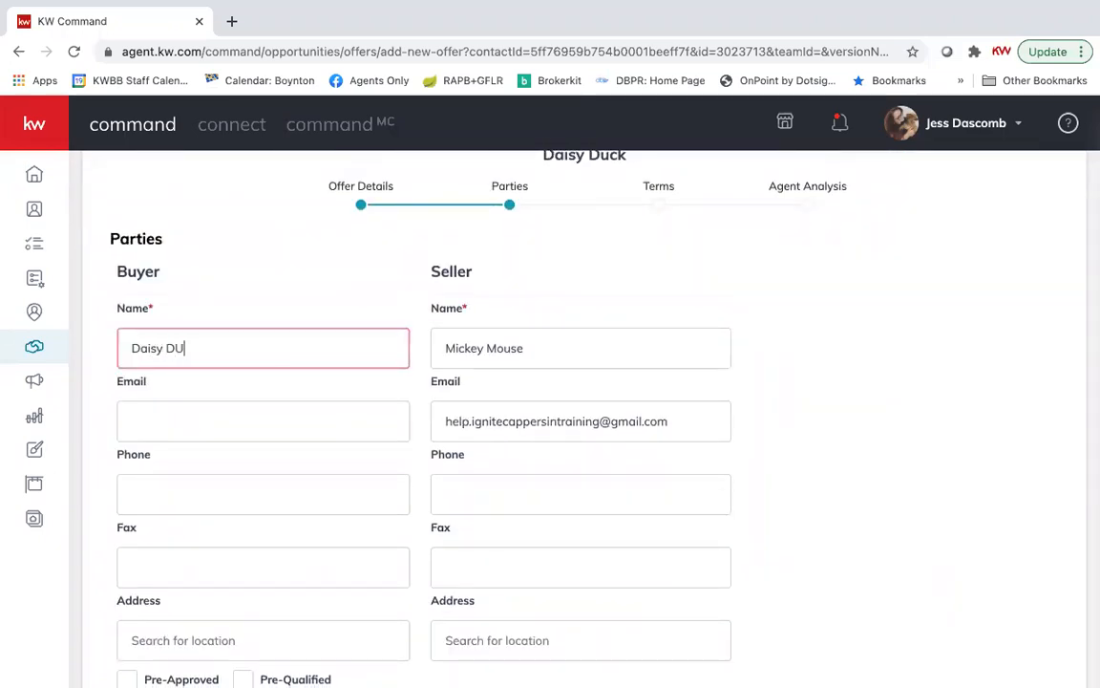
{"action": "left_click", "coordinate": [188, 425]}
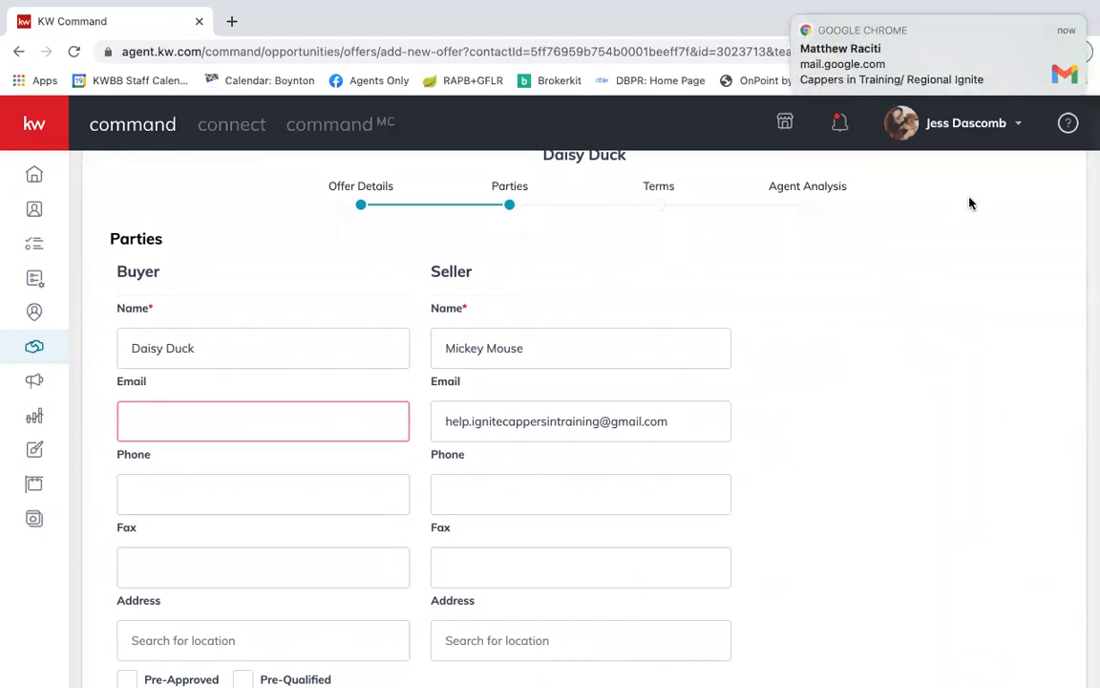
{"action": "left_click", "coordinate": [790, 21]}
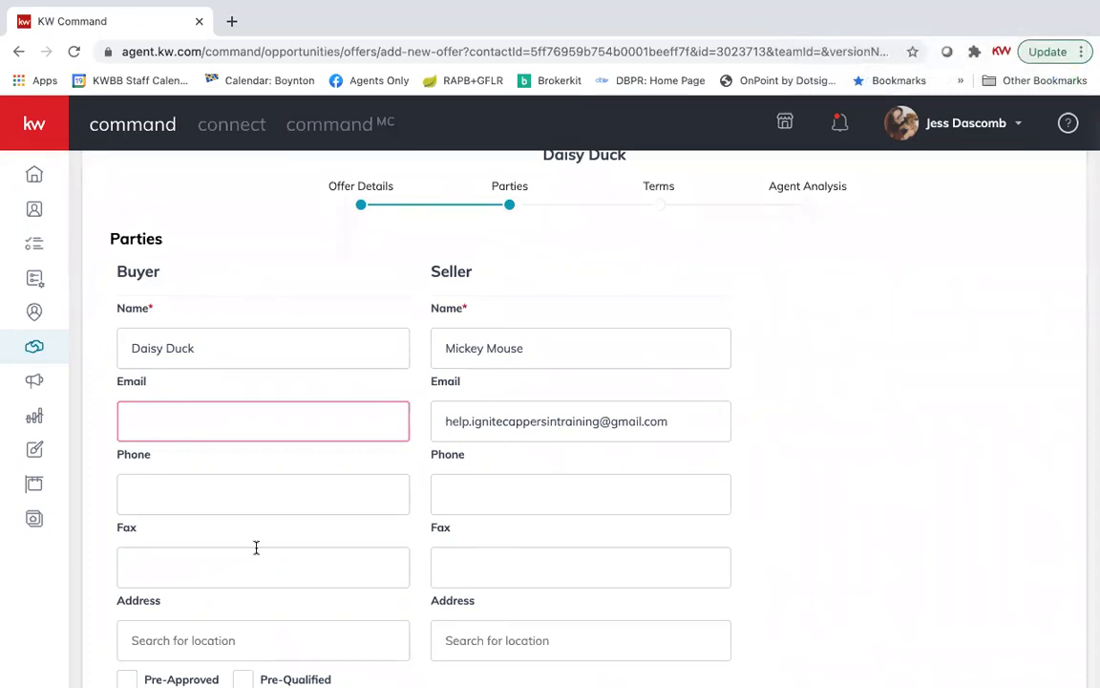
Review the party fields and enter only a partial street number as the buyer's address, without picking a suggested location
{"action": "scroll", "coordinate": [232, 527], "scroll_direction": "down", "scroll_amount": 3}
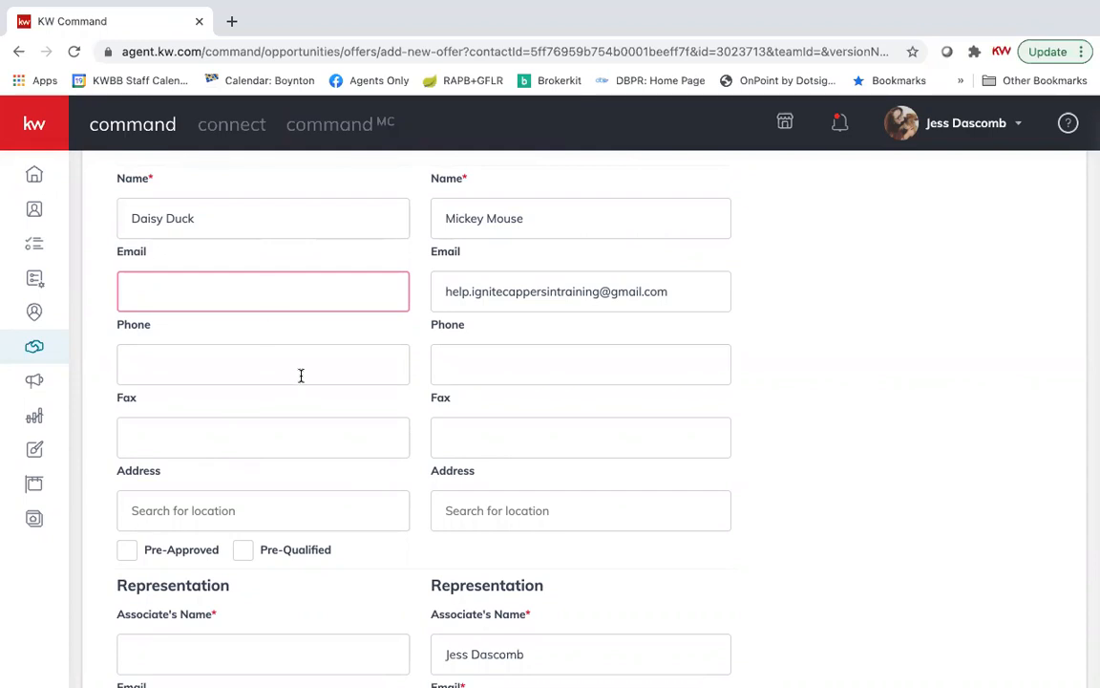
{"action": "scroll", "coordinate": [250, 380], "scroll_direction": "down", "scroll_amount": 2}
{"action": "scroll", "coordinate": [252, 380], "scroll_direction": "down", "scroll_amount": 3}
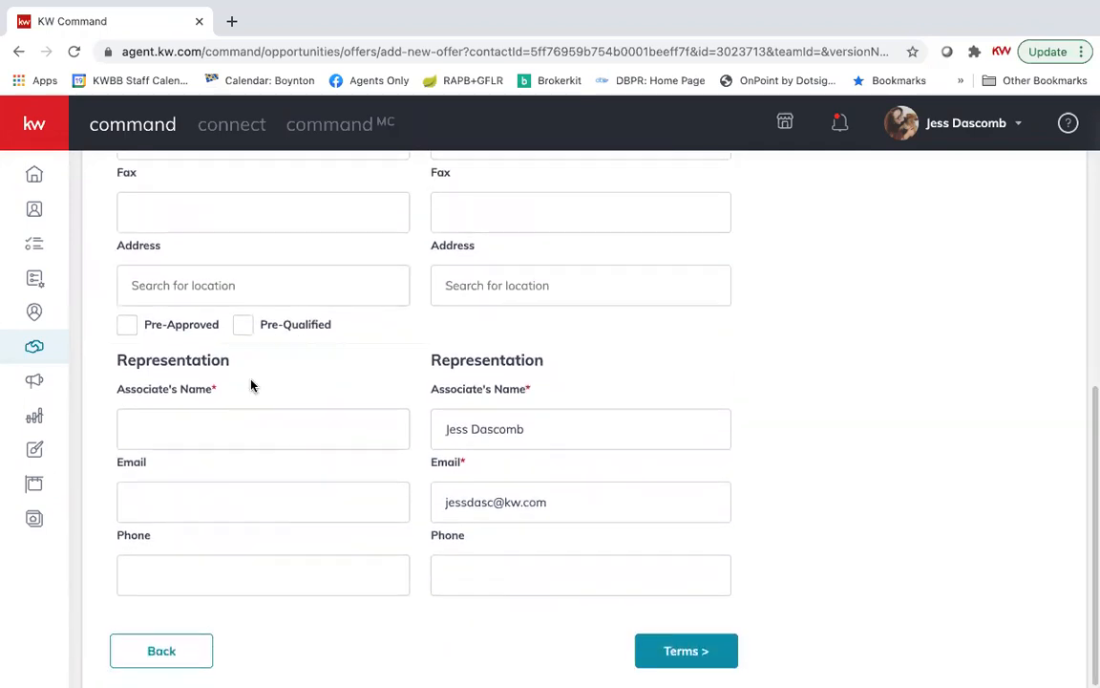
{"action": "scroll", "coordinate": [251, 385], "scroll_direction": "down", "scroll_amount": 1}
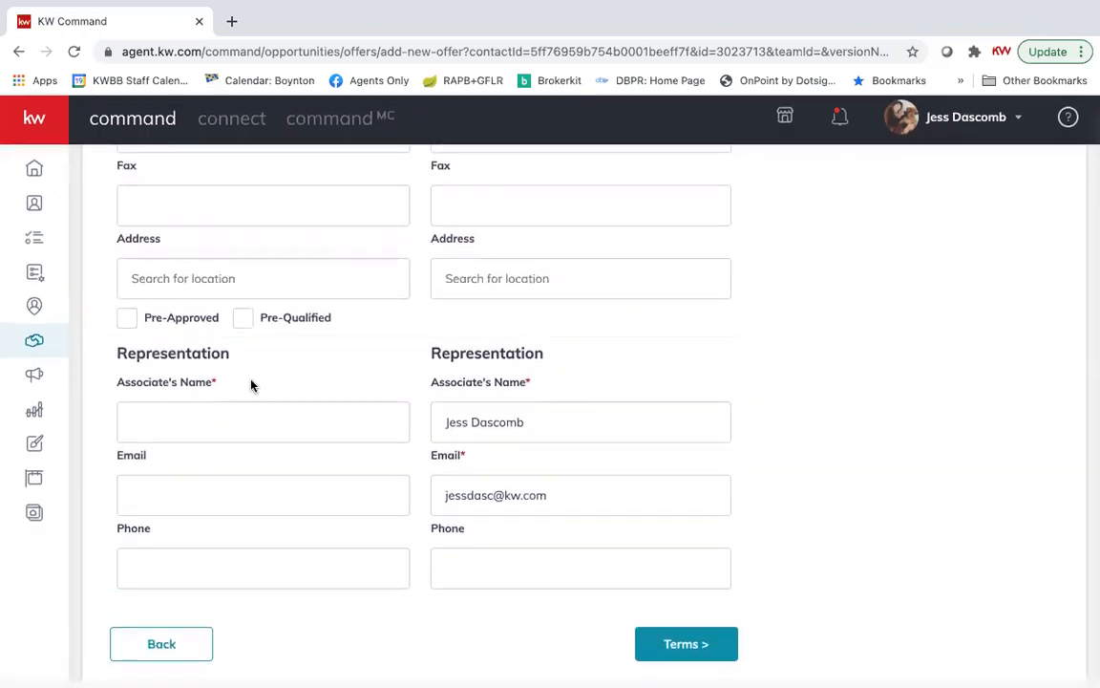
{"action": "left_click", "coordinate": [258, 289]}
{"action": "type", "text": "123"}
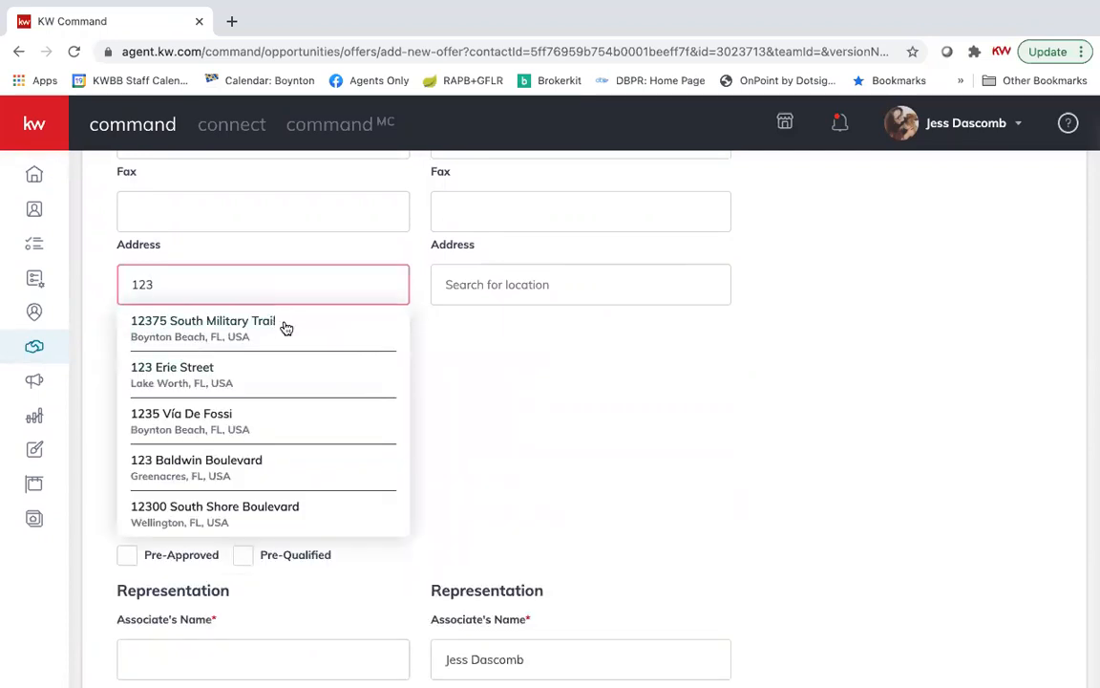
{"action": "left_click", "coordinate": [322, 251]}
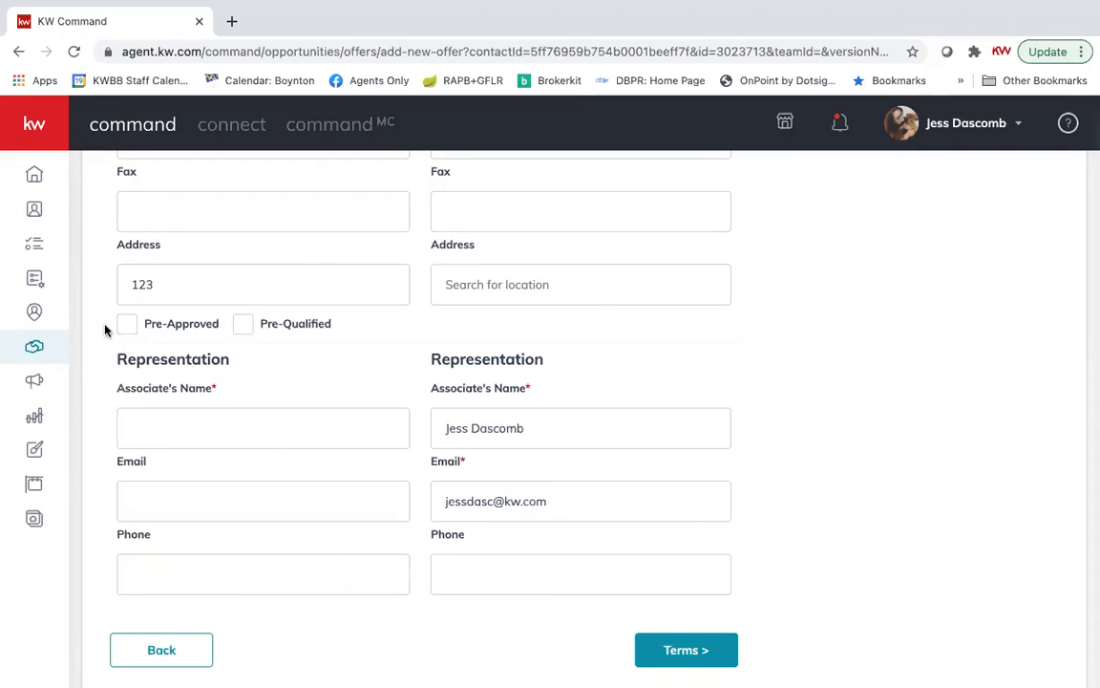
Enter the full name of the buyer's associate in the Representation section
{"action": "left_click", "coordinate": [179, 429]}
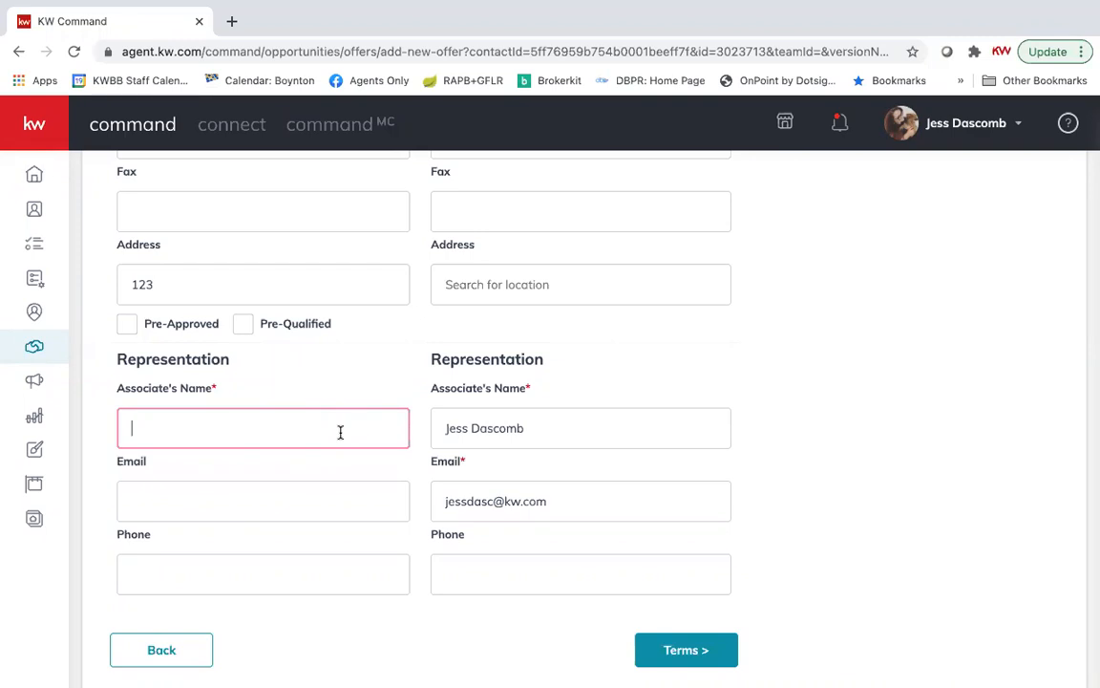
{"action": "type", "text": "Howie Duk"}
{"action": "key", "text": "BackSpace"}
{"action": "type", "text": "ck"}
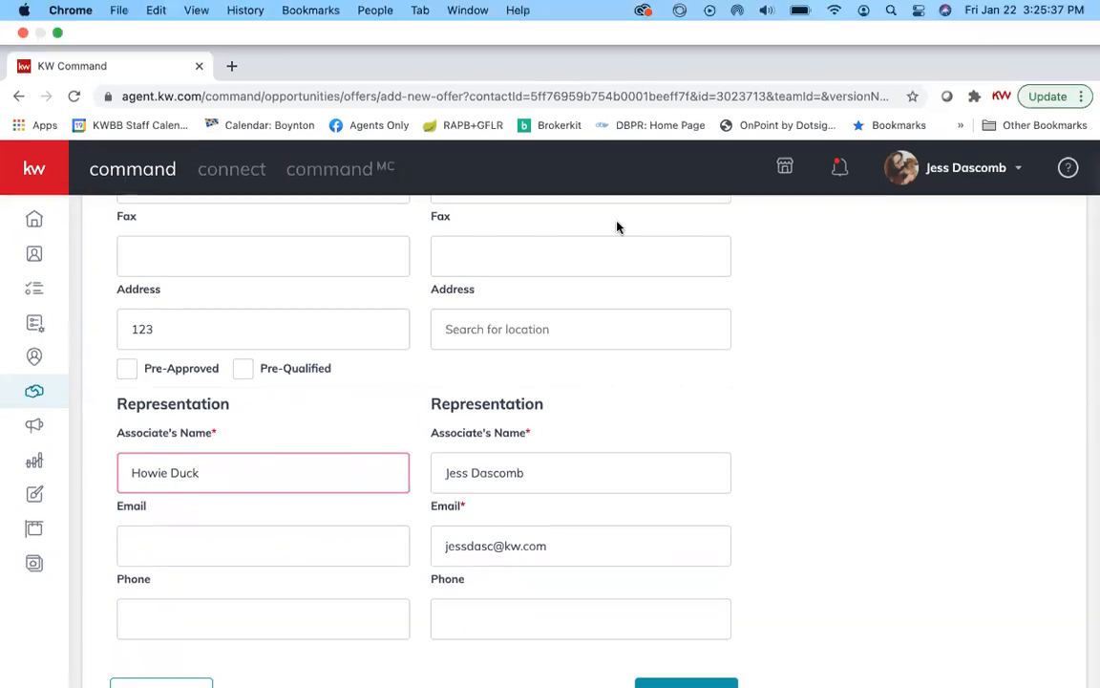
{"action": "scroll", "coordinate": [653, 447], "scroll_direction": "up", "scroll_amount": 3}
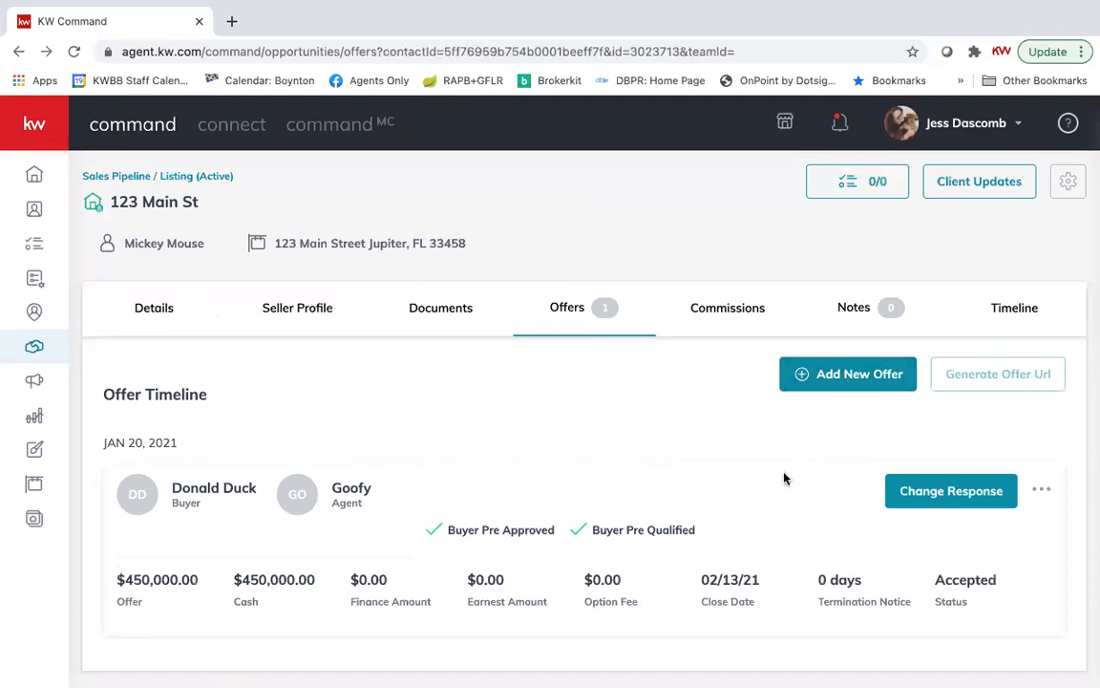
Start a new offer on the listing again and create its version with the name Daisy Duck
{"action": "left_click", "coordinate": [853, 375]}
{"action": "left_click", "coordinate": [457, 434]}
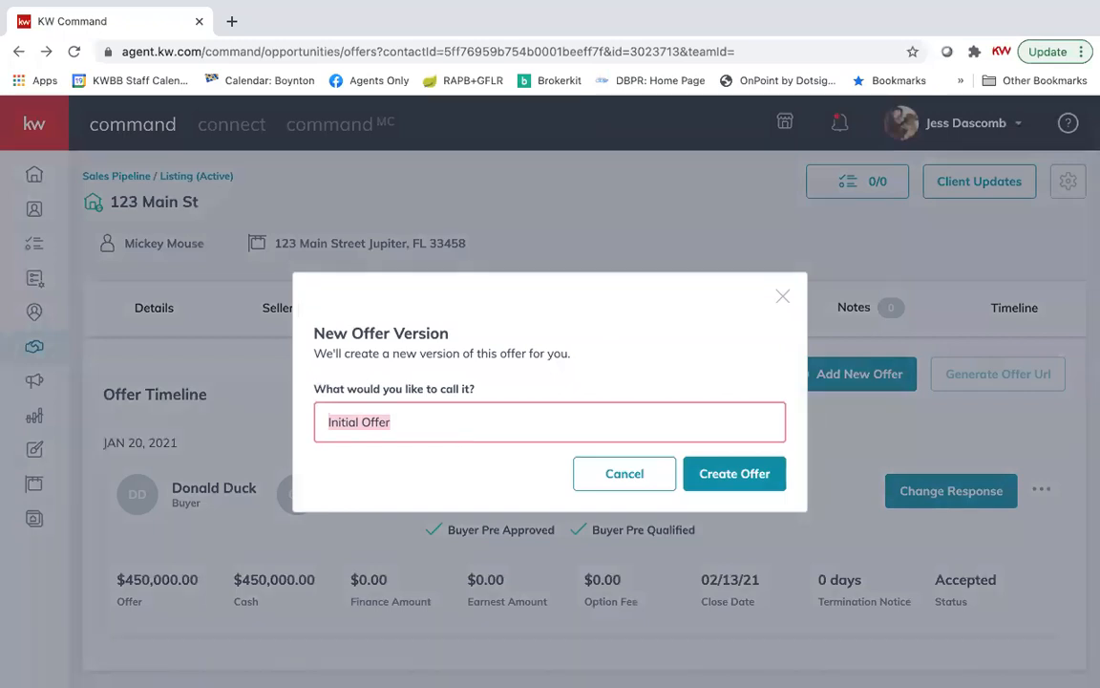
{"action": "type", "text": "Daisy Duck"}
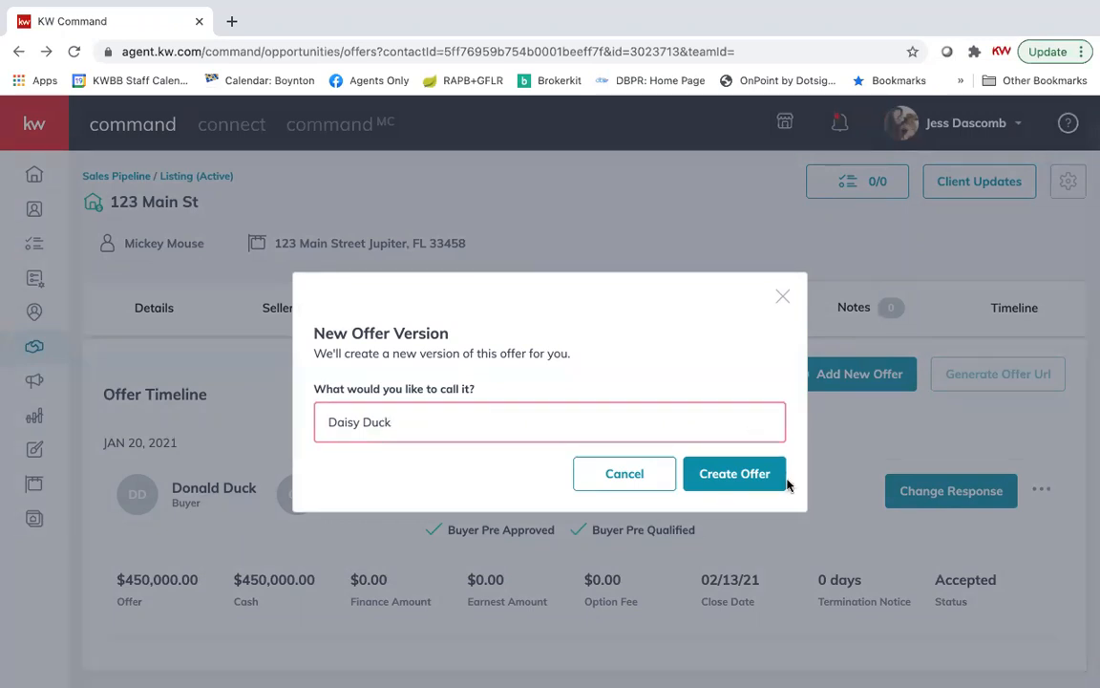
{"action": "left_click", "coordinate": [735, 474]}
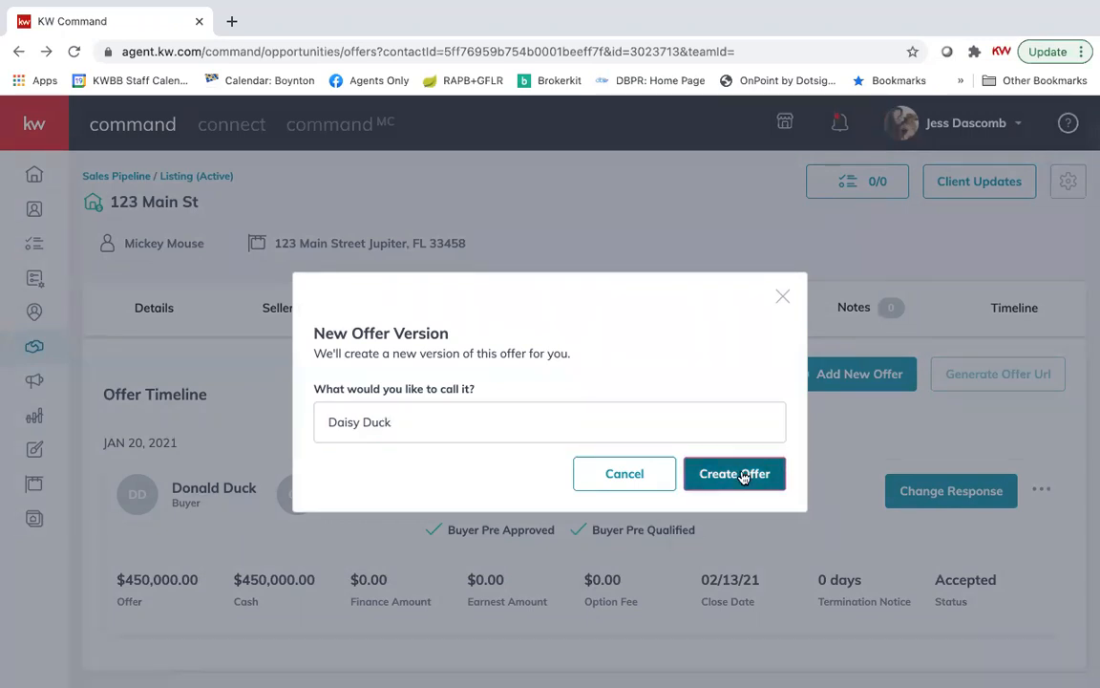
Set the offer's close date to 2/8/2021 and continue to the Parties stage
{"action": "mouse_move", "coordinate": [647, 15]}
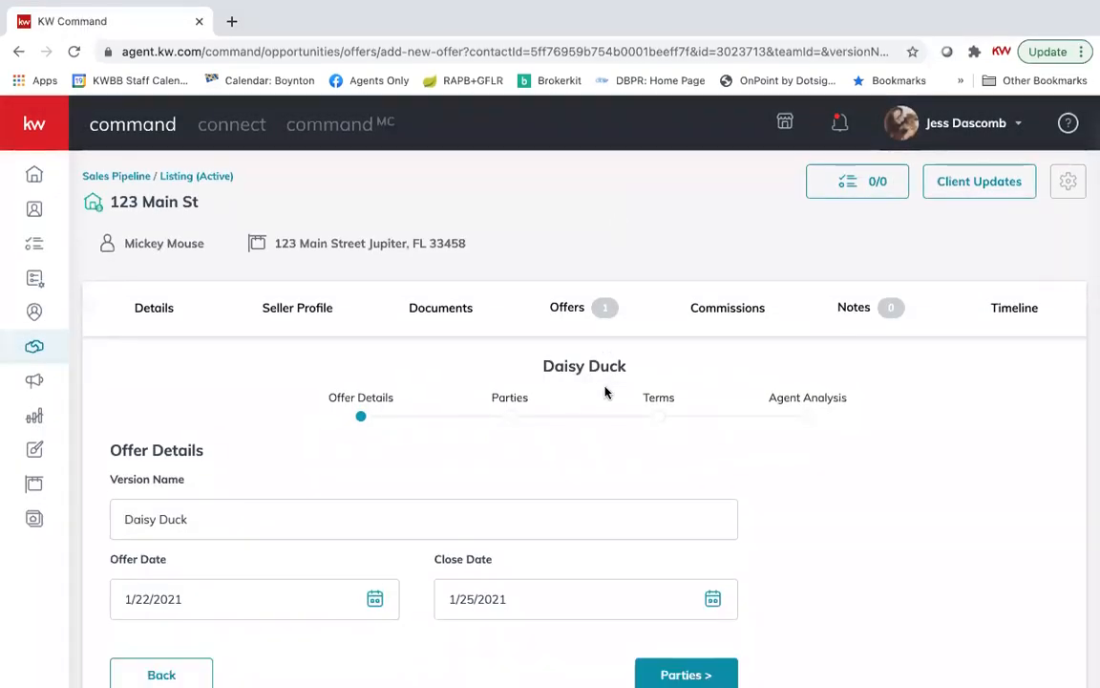
{"action": "scroll", "coordinate": [605, 389], "scroll_direction": "down", "scroll_amount": 1}
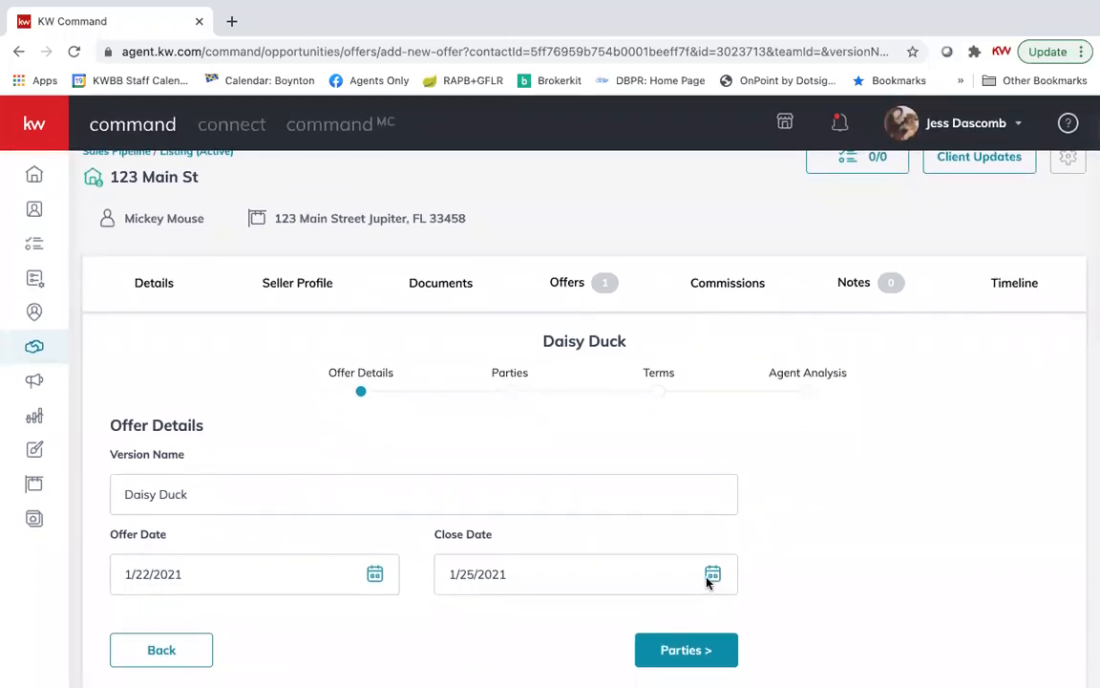
{"action": "left_click", "coordinate": [713, 574]}
{"action": "scroll", "coordinate": [582, 638], "scroll_direction": "down", "scroll_amount": 3}
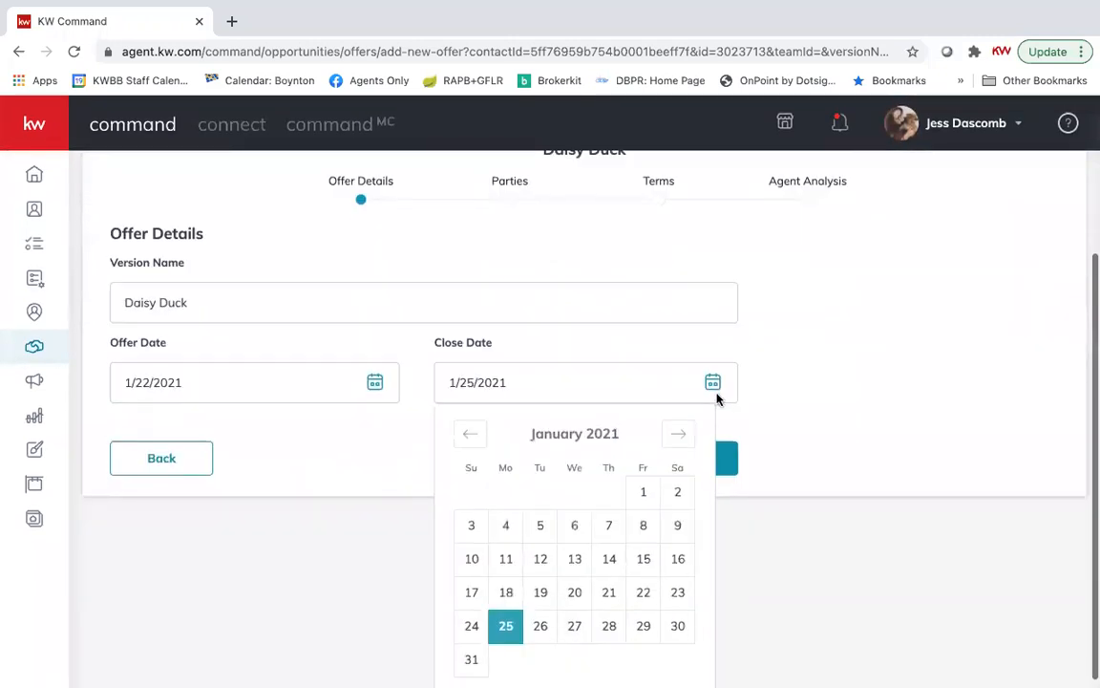
{"action": "left_click", "coordinate": [679, 433]}
{"action": "left_click", "coordinate": [506, 525]}
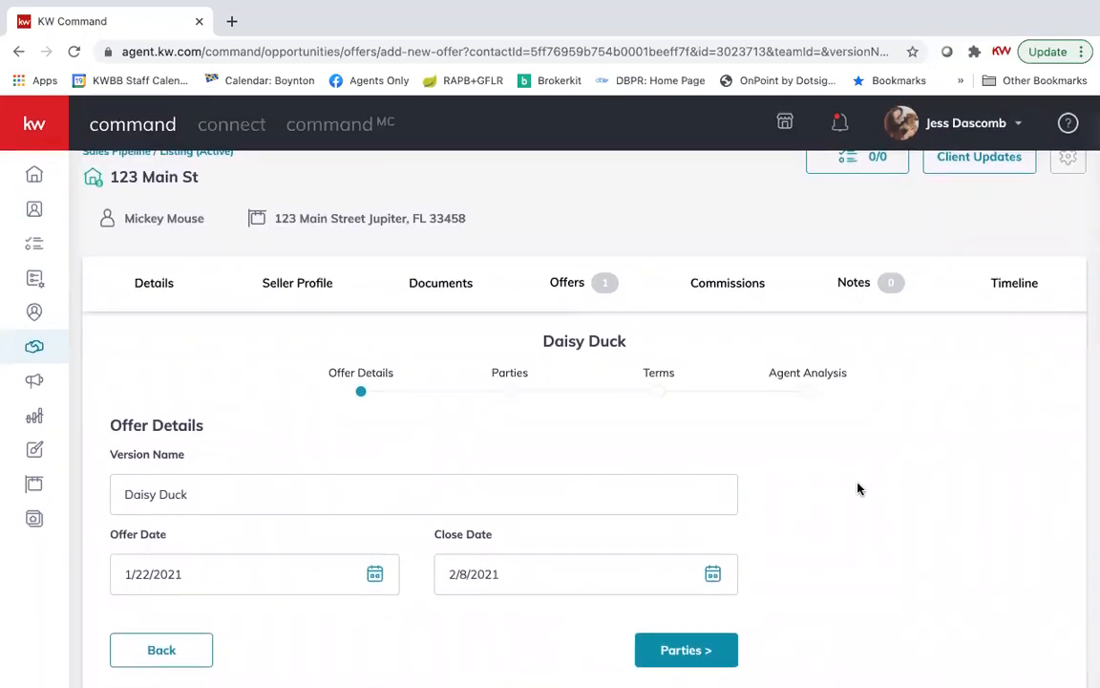
{"action": "left_click", "coordinate": [729, 649]}
Enter the buyer's full name and the full name of the buyer's representing associate in the offer's parties
{"action": "scroll", "coordinate": [316, 290], "scroll_direction": "down", "scroll_amount": 2}
{"action": "left_click", "coordinate": [304, 339]}
{"action": "type", "text": "Daisy Duck"}
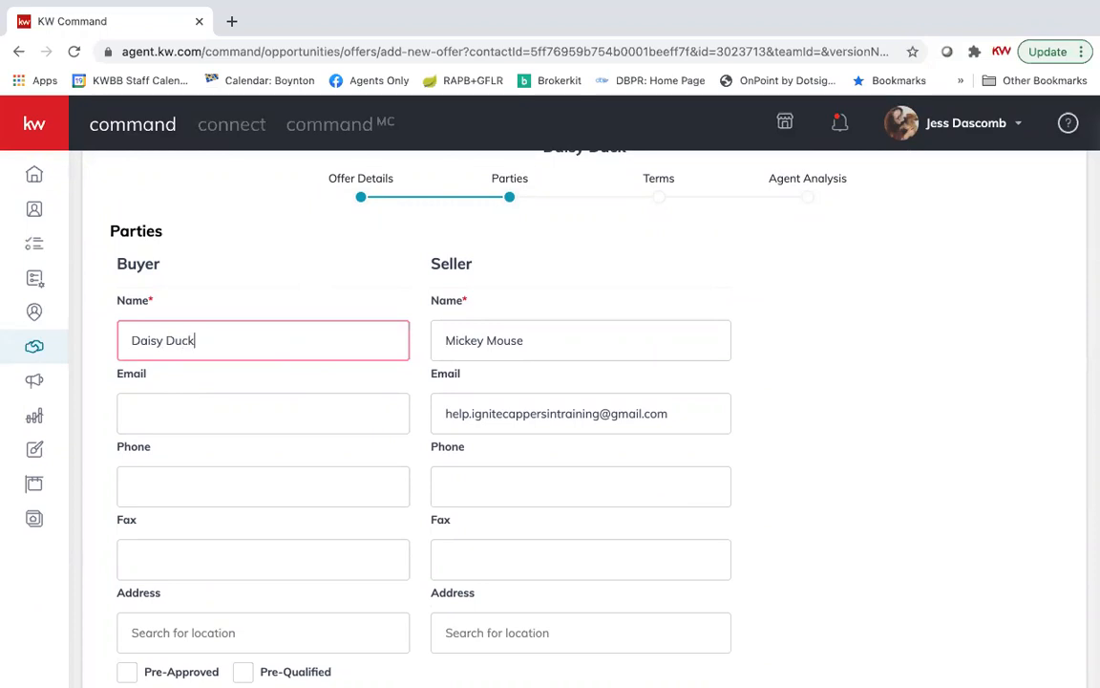
{"action": "scroll", "coordinate": [334, 459], "scroll_direction": "down", "scroll_amount": 4}
{"action": "left_click", "coordinate": [323, 436]}
{"action": "type", "text": "Howie Duck"}
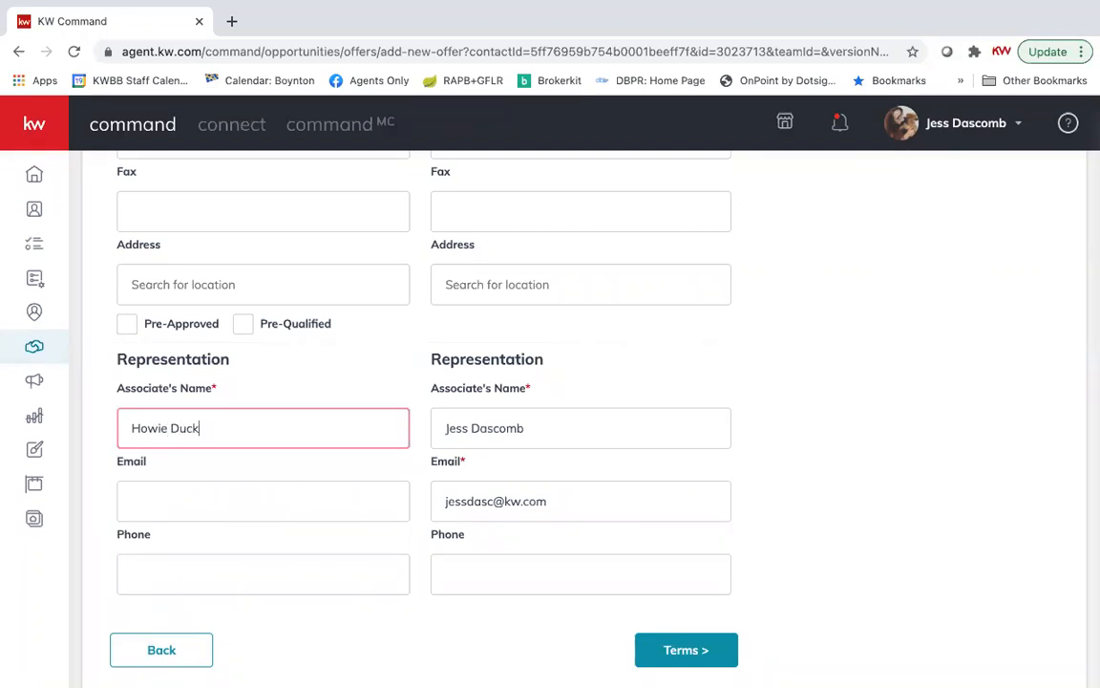
Mark the buyer as Pre-Approved and Pre-Qualified, and continue to the Terms stage
{"action": "scroll", "coordinate": [718, 396], "scroll_direction": "up", "scroll_amount": 4}
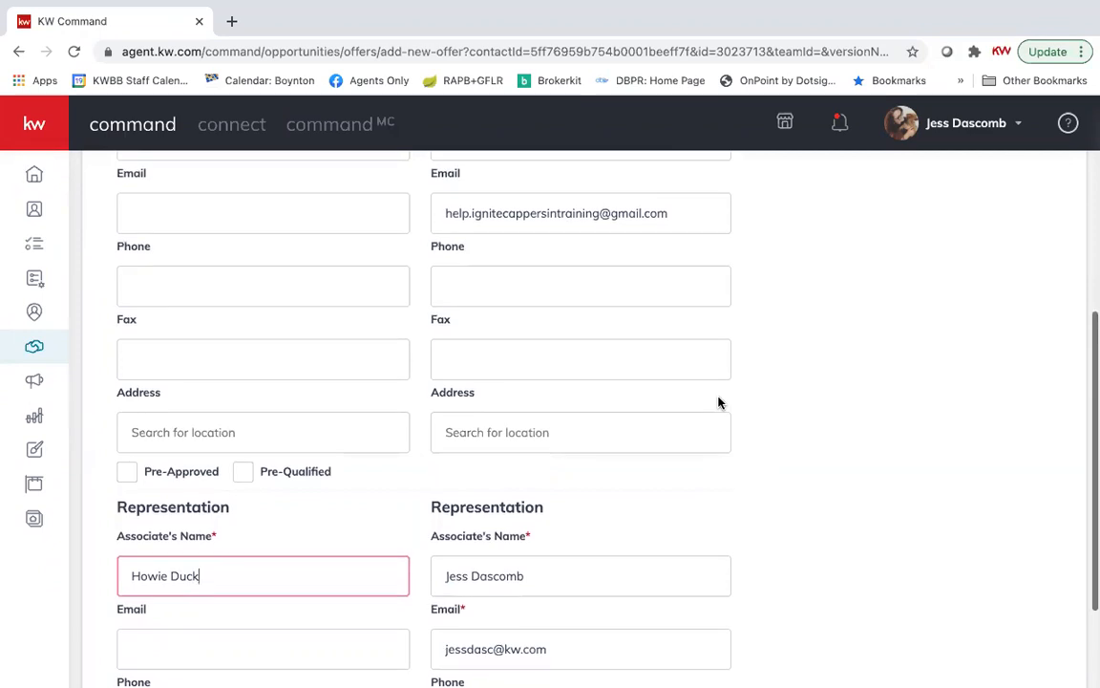
{"action": "scroll", "coordinate": [718, 396], "scroll_direction": "up", "scroll_amount": 2}
{"action": "scroll", "coordinate": [718, 396], "scroll_direction": "down", "scroll_amount": 5}
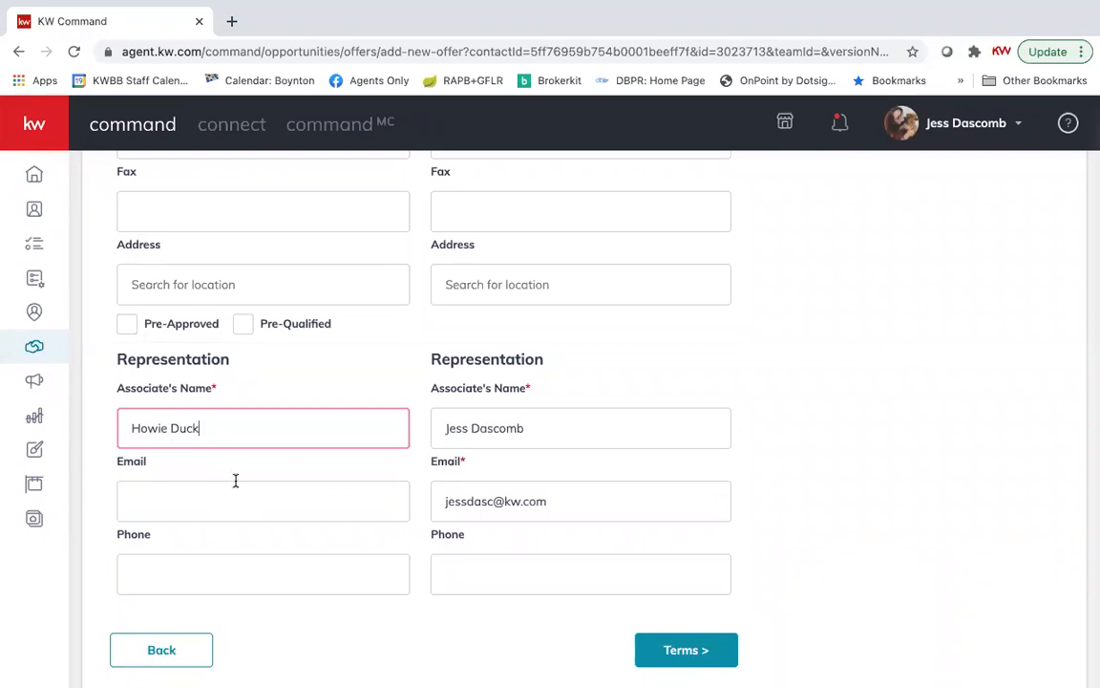
{"action": "scroll", "coordinate": [235, 482], "scroll_direction": "up", "scroll_amount": 3}
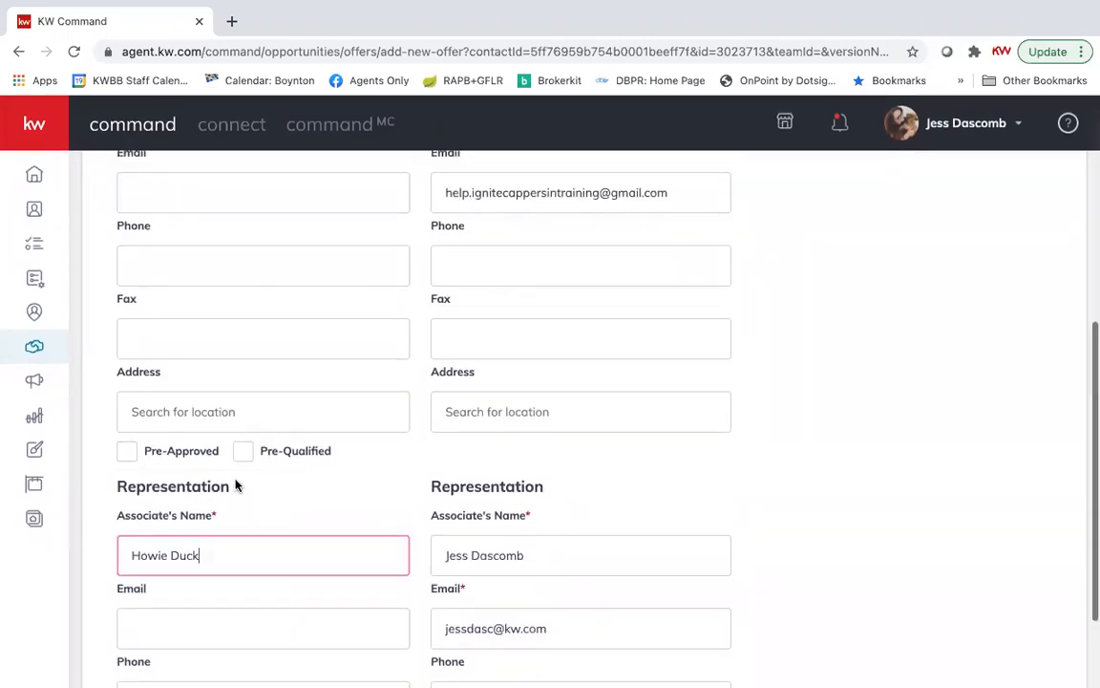
{"action": "left_click", "coordinate": [127, 496]}
{"action": "left_click", "coordinate": [244, 496]}
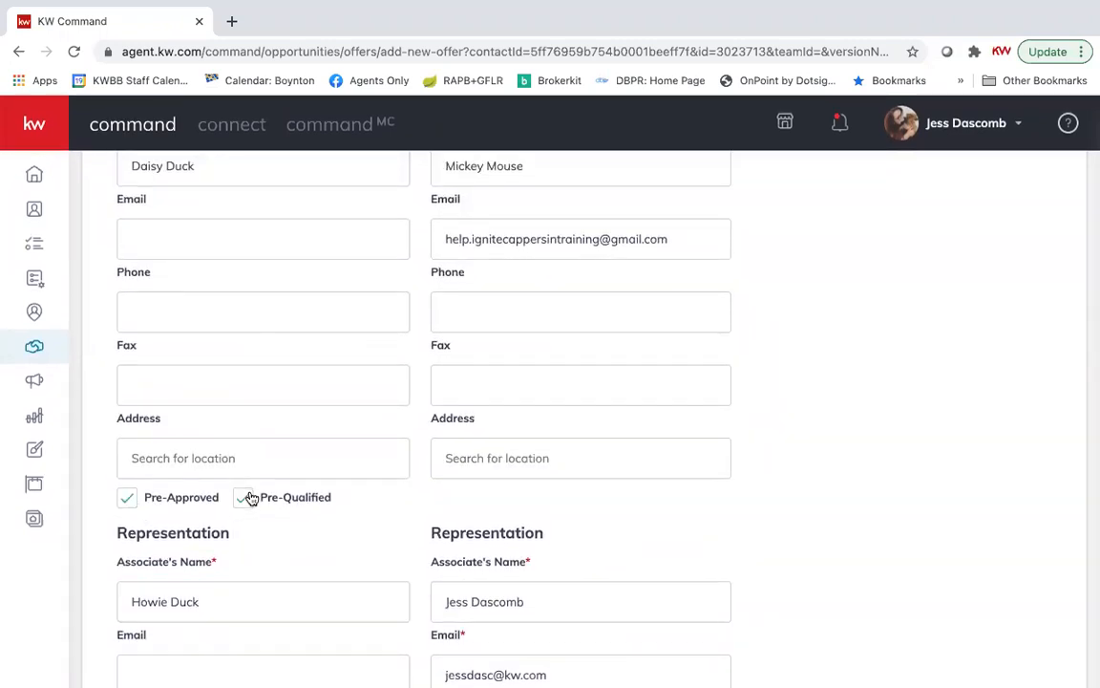
{"action": "scroll", "coordinate": [375, 392], "scroll_direction": "up", "scroll_amount": 2}
{"action": "scroll", "coordinate": [375, 392], "scroll_direction": "down", "scroll_amount": 5}
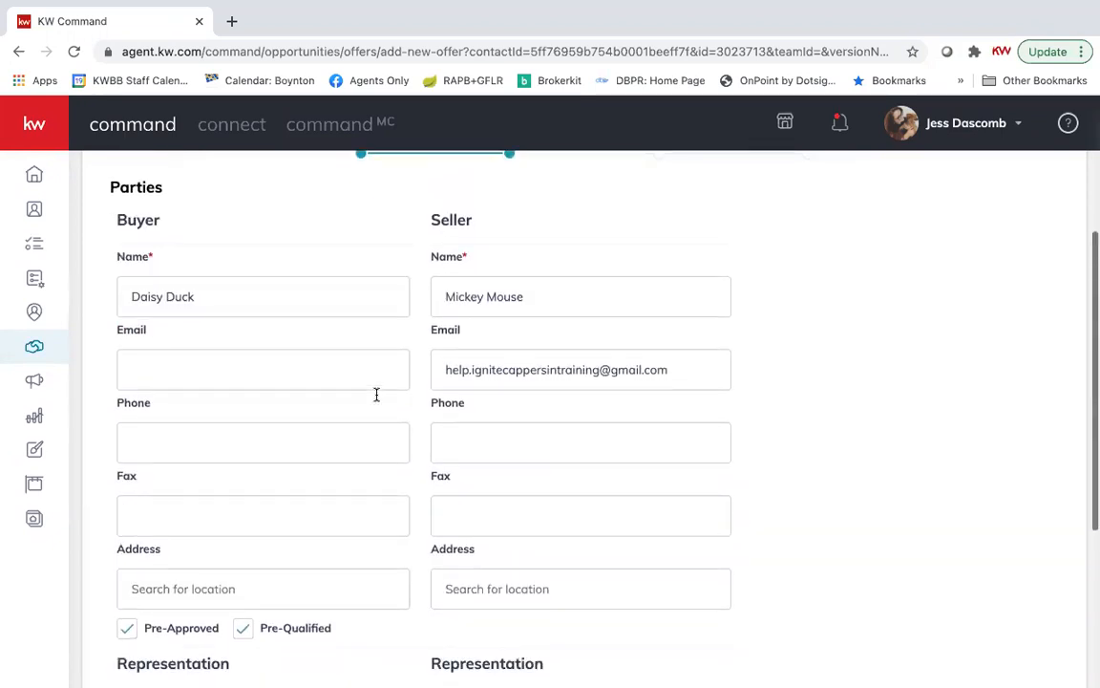
{"action": "left_click", "coordinate": [704, 649]}
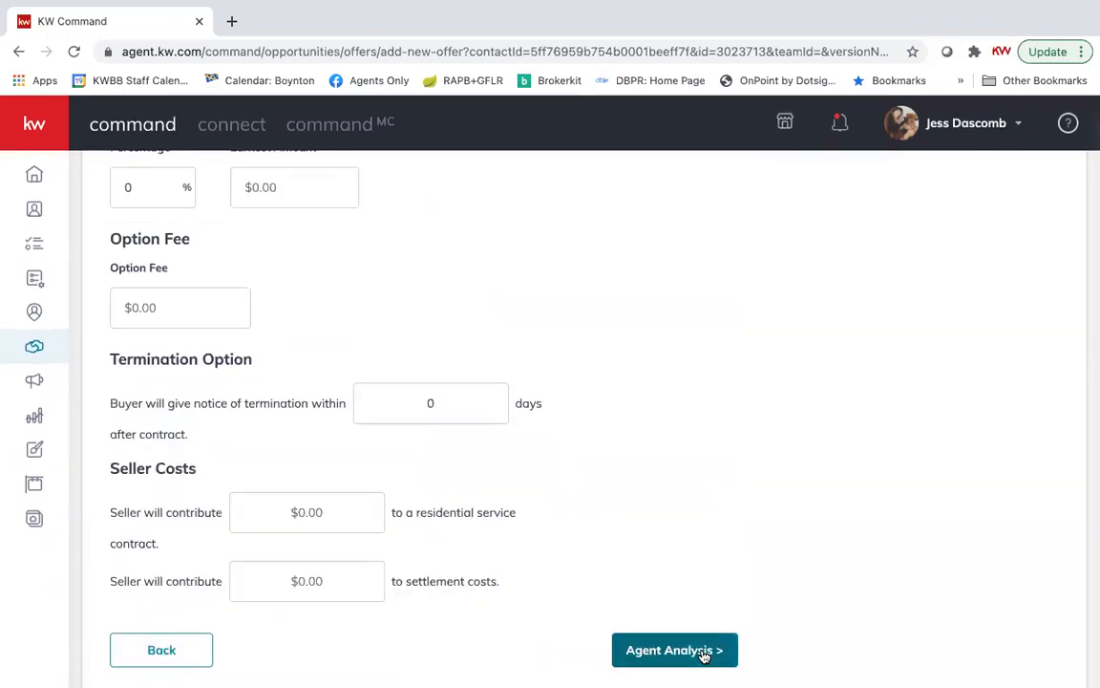
Set the cash amount in the offer's terms to $475,000
{"action": "scroll", "coordinate": [646, 309], "scroll_direction": "up", "scroll_amount": 5}
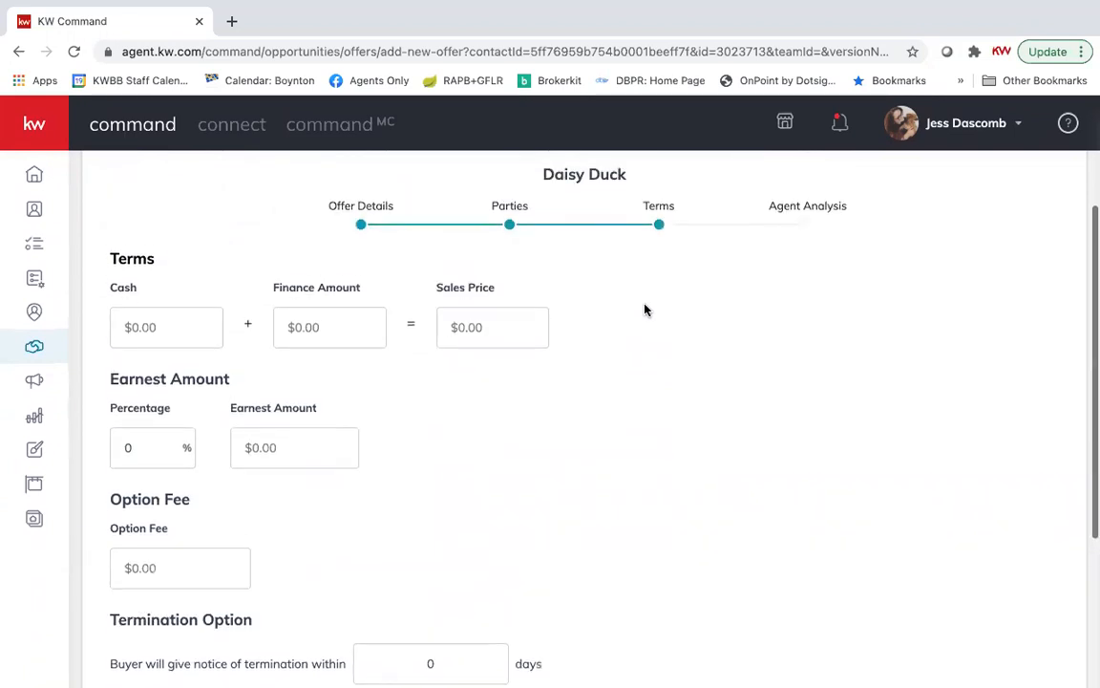
{"action": "left_click", "coordinate": [176, 323]}
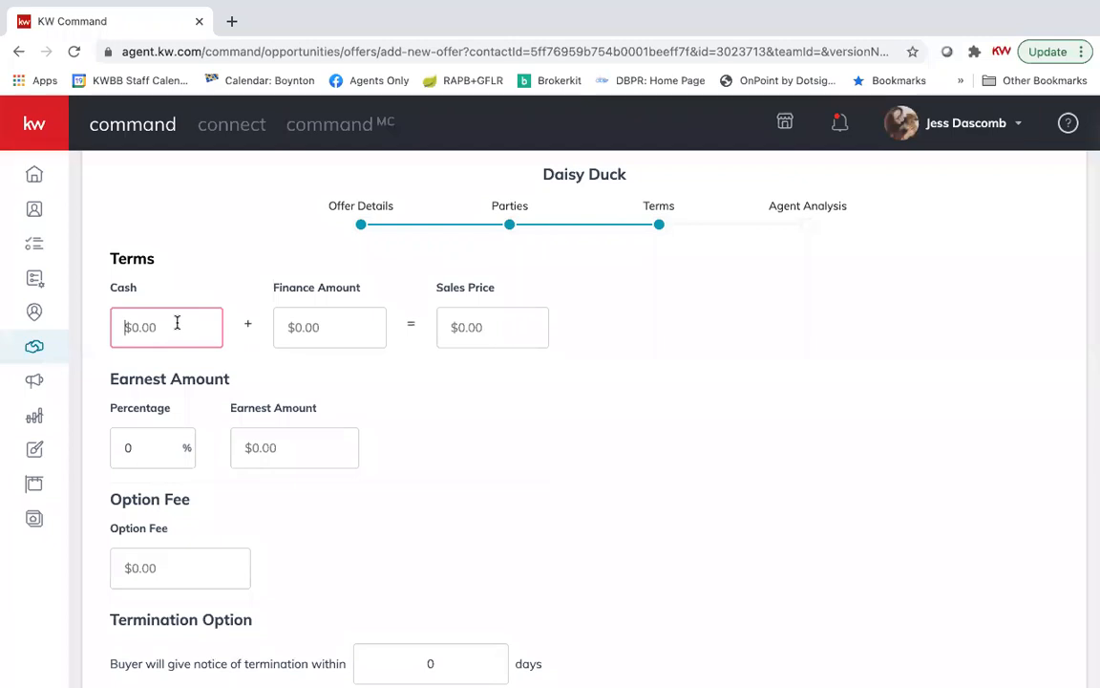
{"action": "type", "text": "4750000"}
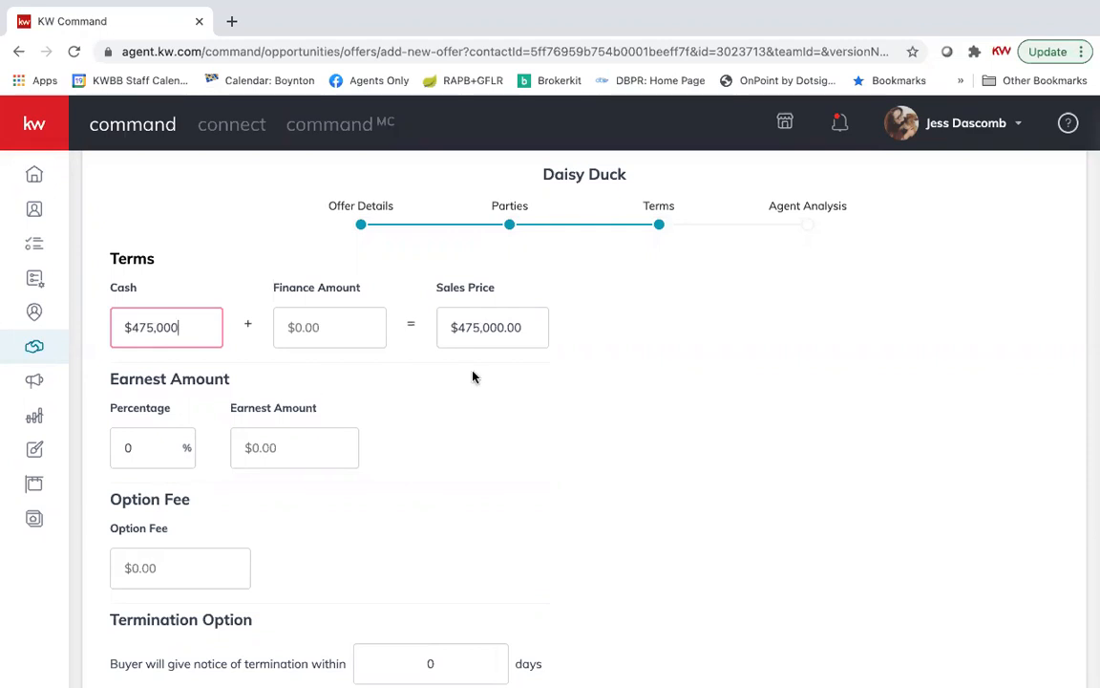
Review the earnest amount, option fee, termination option and seller costs, and continue to the Agent Analysis stage
{"action": "scroll", "coordinate": [489, 395], "scroll_direction": "down", "scroll_amount": 1}
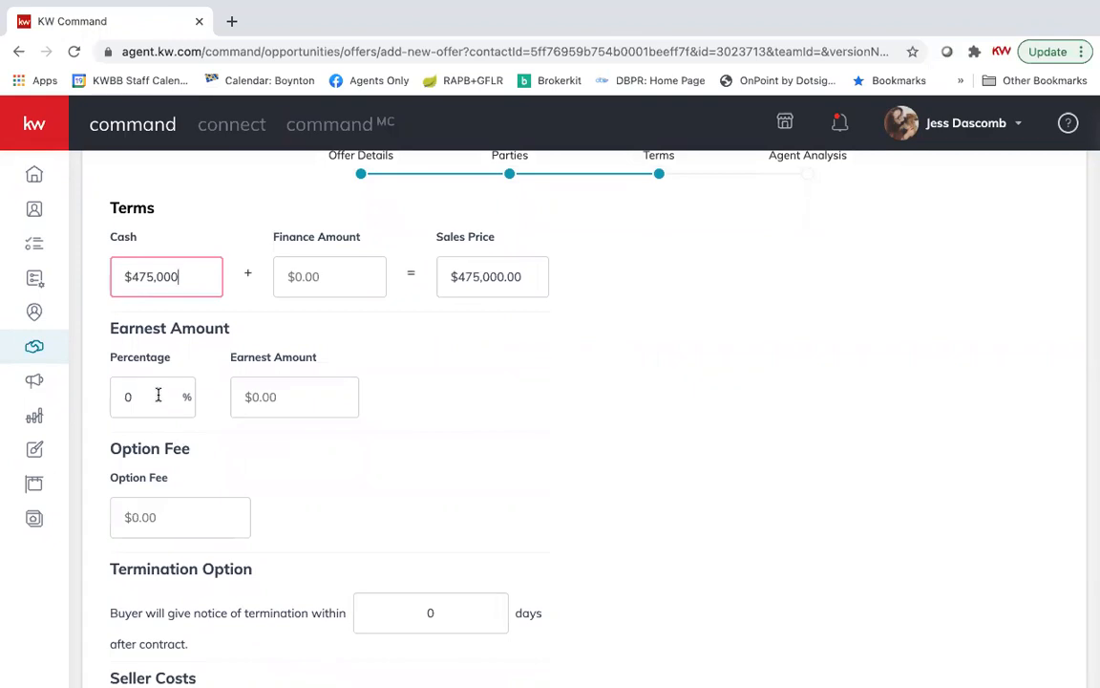
{"action": "left_click", "coordinate": [157, 394]}
{"action": "scroll", "coordinate": [156, 394], "scroll_direction": "down", "scroll_amount": 3}
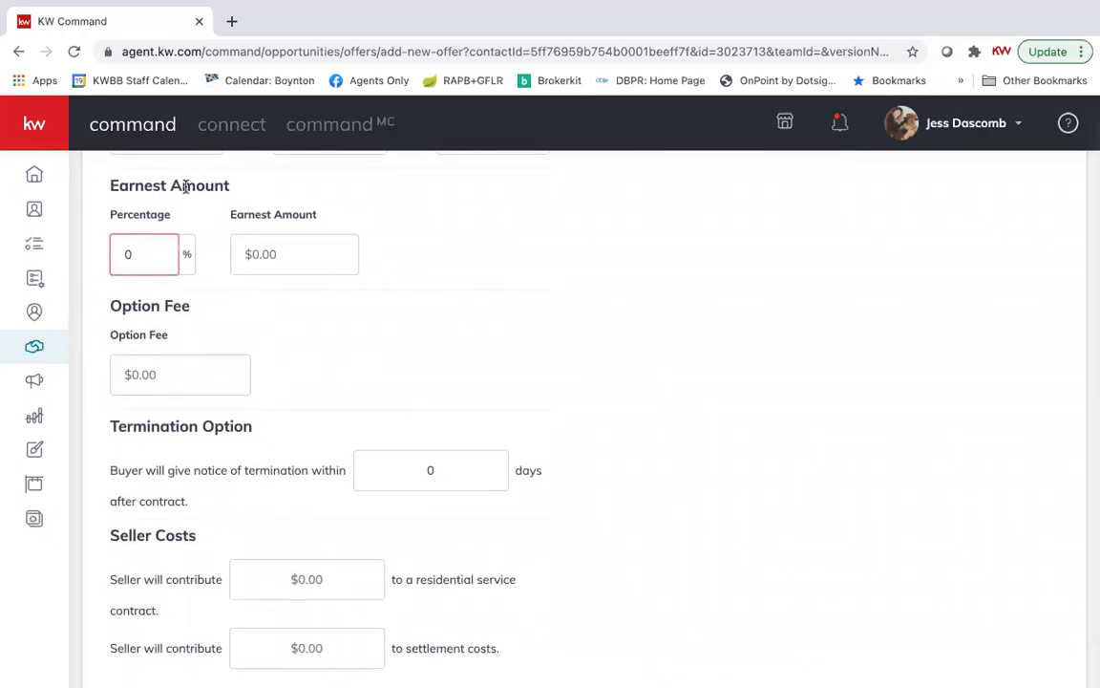
{"action": "scroll", "coordinate": [184, 308], "scroll_direction": "down", "scroll_amount": 1}
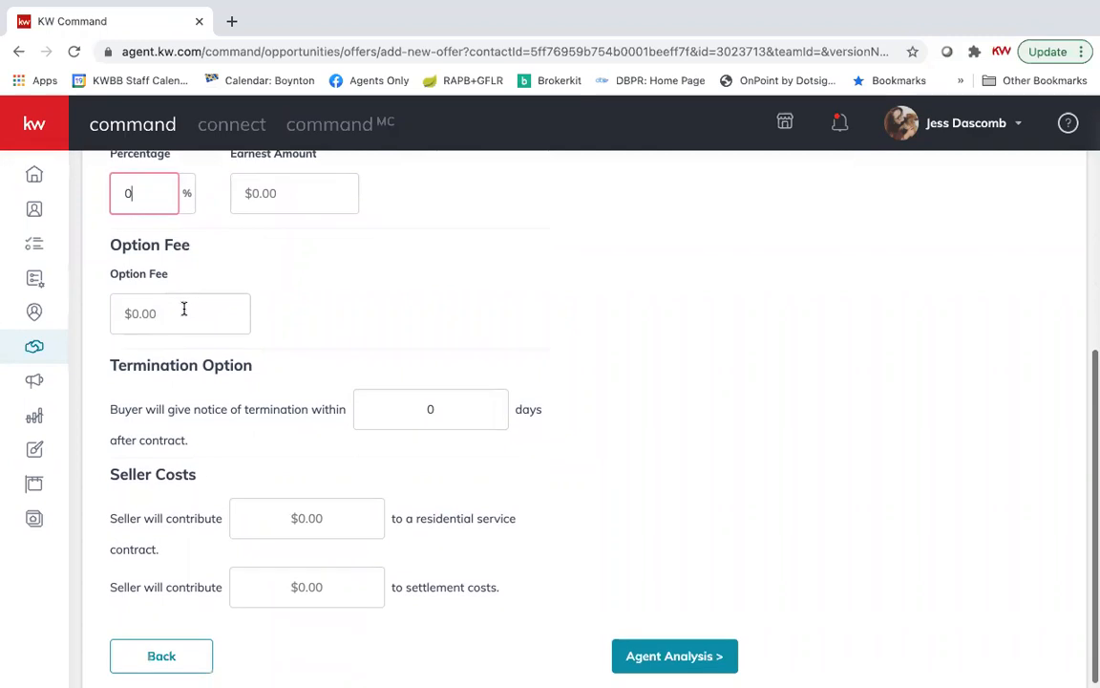
{"action": "scroll", "coordinate": [172, 277], "scroll_direction": "down", "scroll_amount": 1}
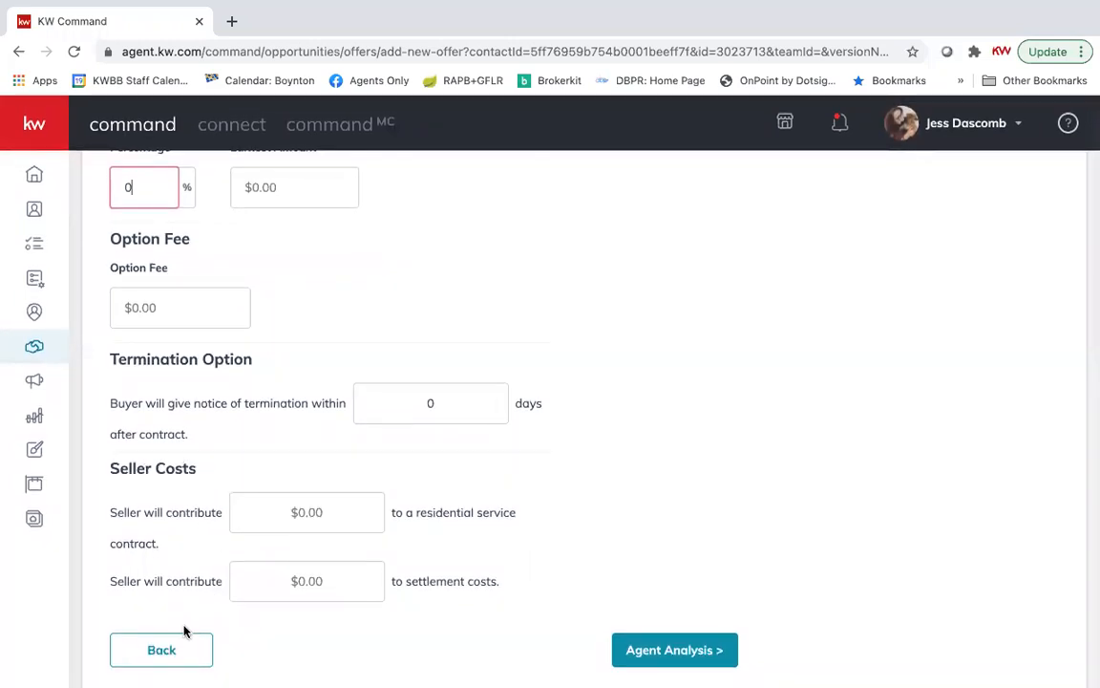
{"action": "left_click", "coordinate": [645, 648]}
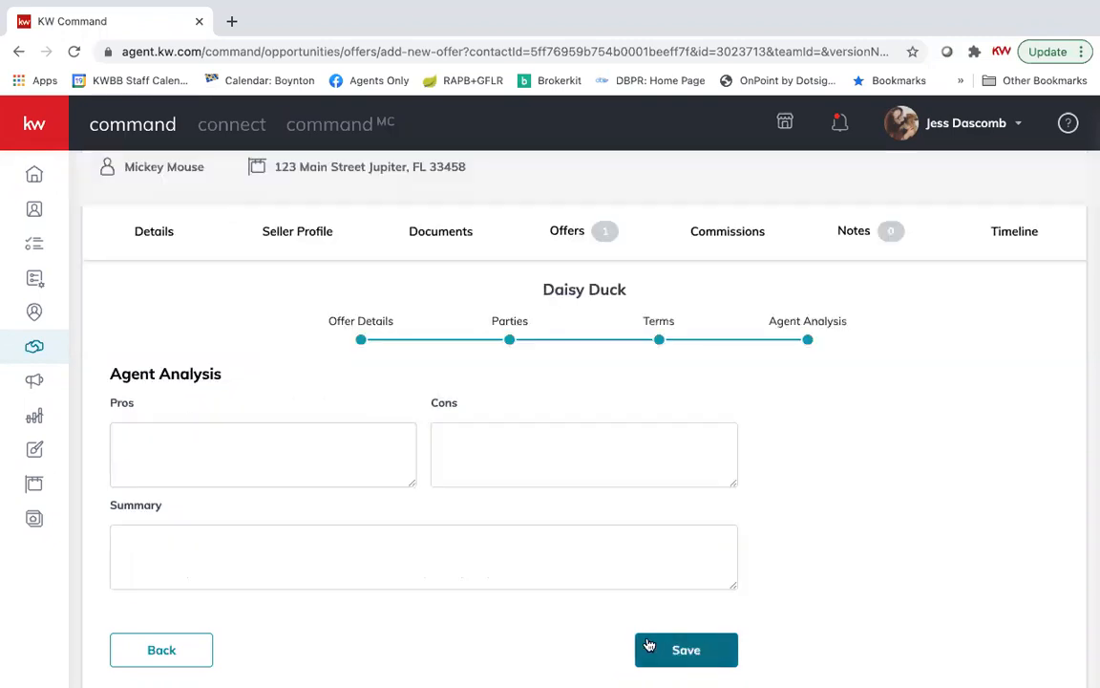
Look over the pros, cons and summary fields, leave them blank and save the new offer
{"action": "left_click", "coordinate": [250, 451]}
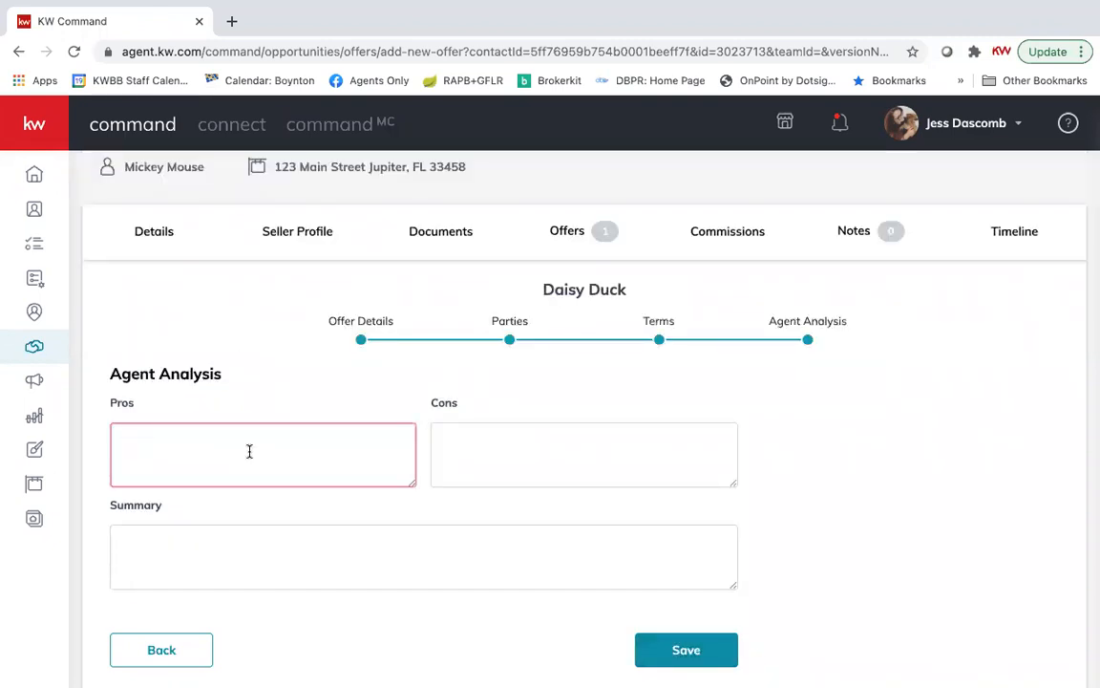
{"action": "left_click", "coordinate": [530, 452]}
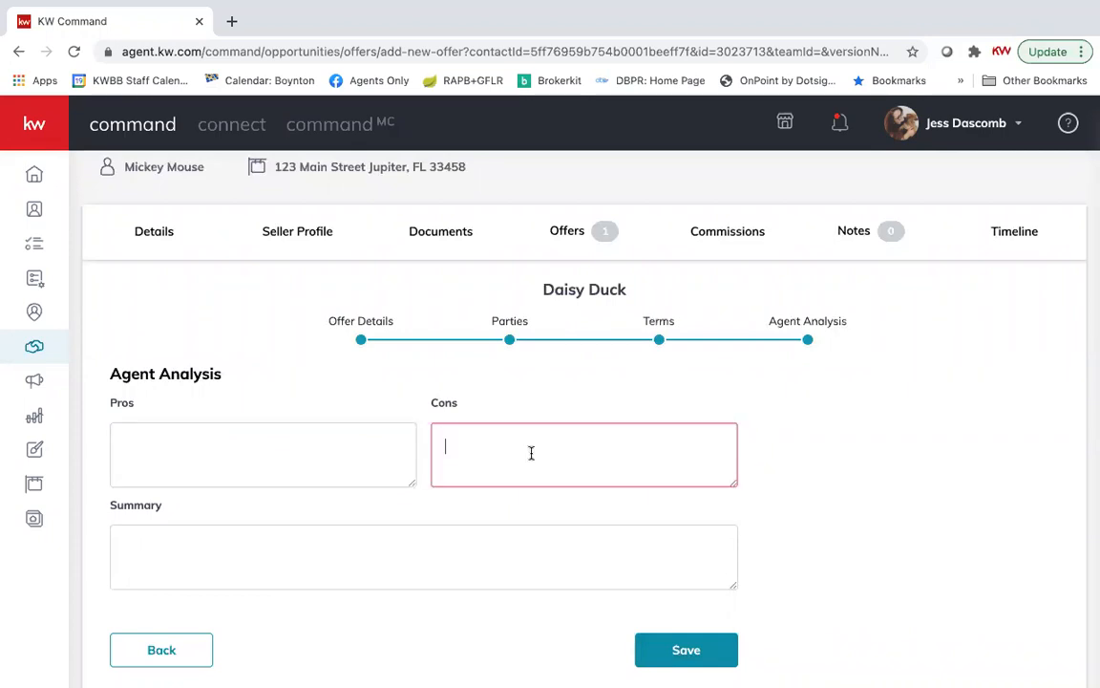
{"action": "left_click", "coordinate": [363, 551]}
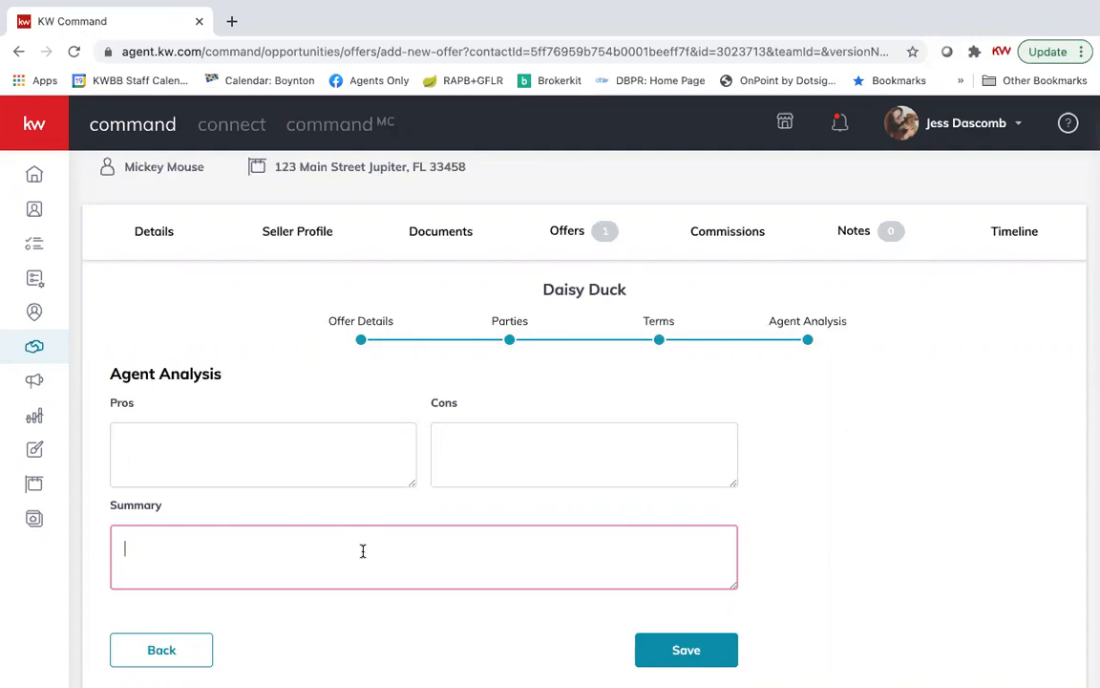
{"action": "left_click", "coordinate": [698, 651]}
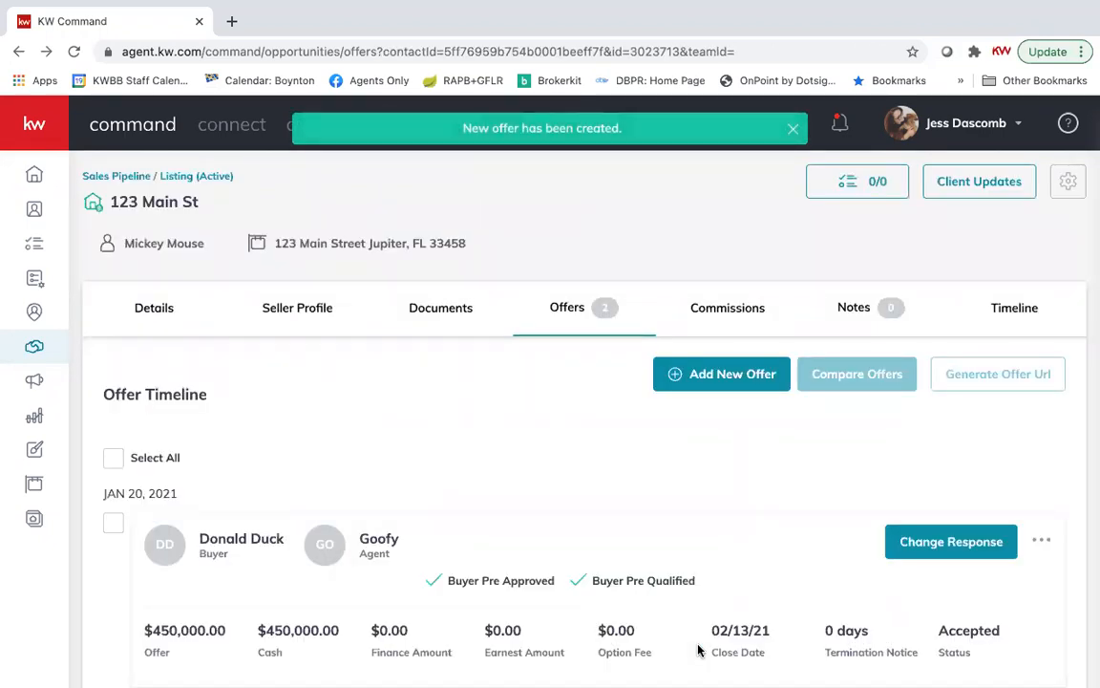
Look over both offers in the offer timeline and withdraw the acceptance of the $450,000 offer
{"action": "scroll", "coordinate": [662, 483], "scroll_direction": "down", "scroll_amount": 3}
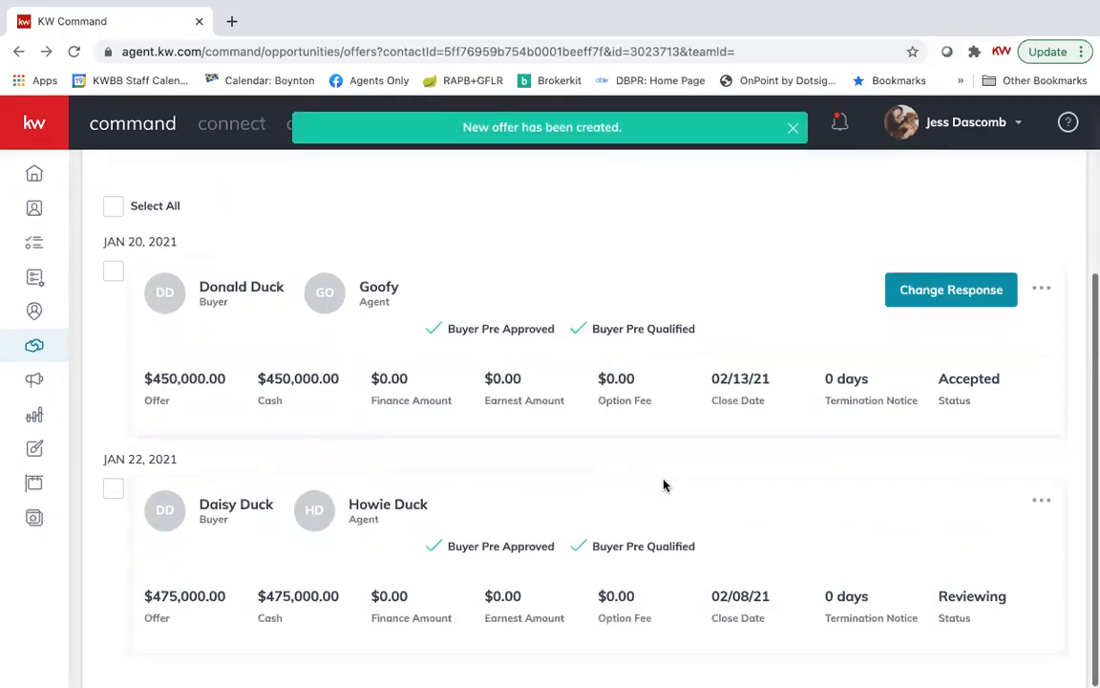
{"action": "scroll", "coordinate": [664, 485], "scroll_direction": "up", "scroll_amount": 2}
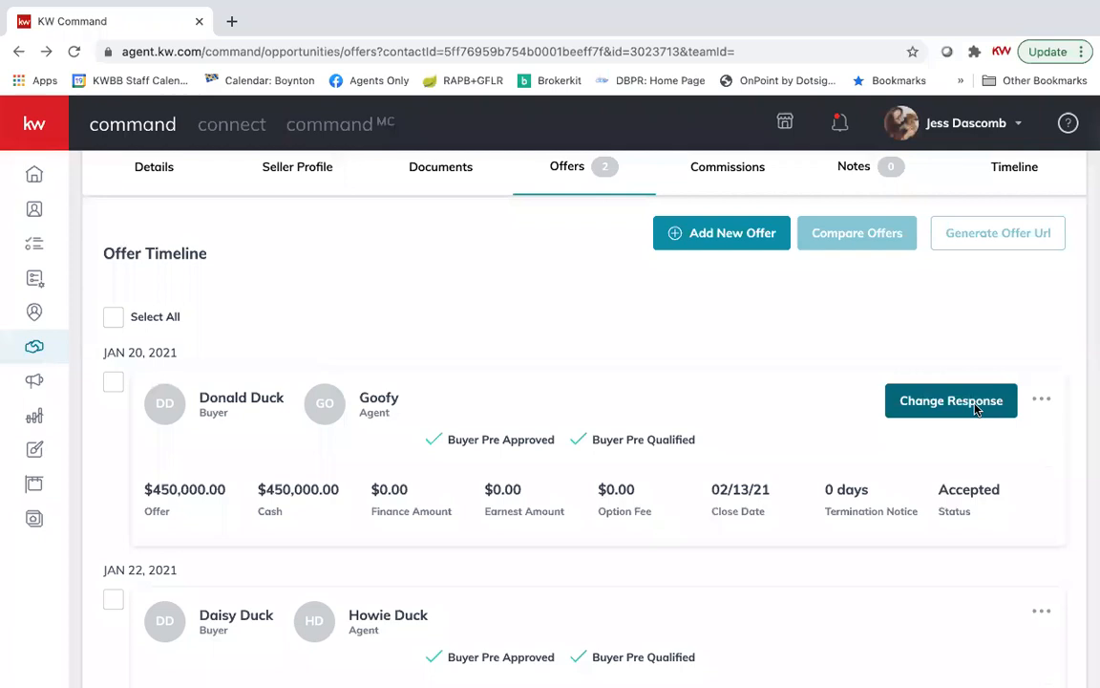
{"action": "left_click", "coordinate": [975, 409]}
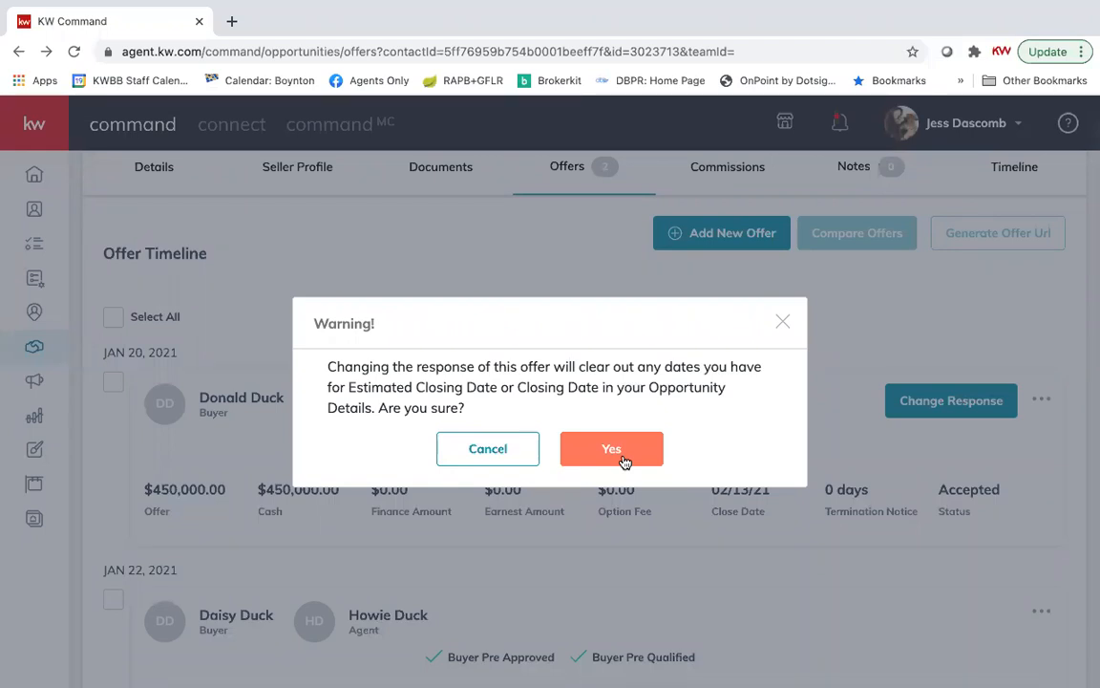
{"action": "left_click", "coordinate": [625, 460]}
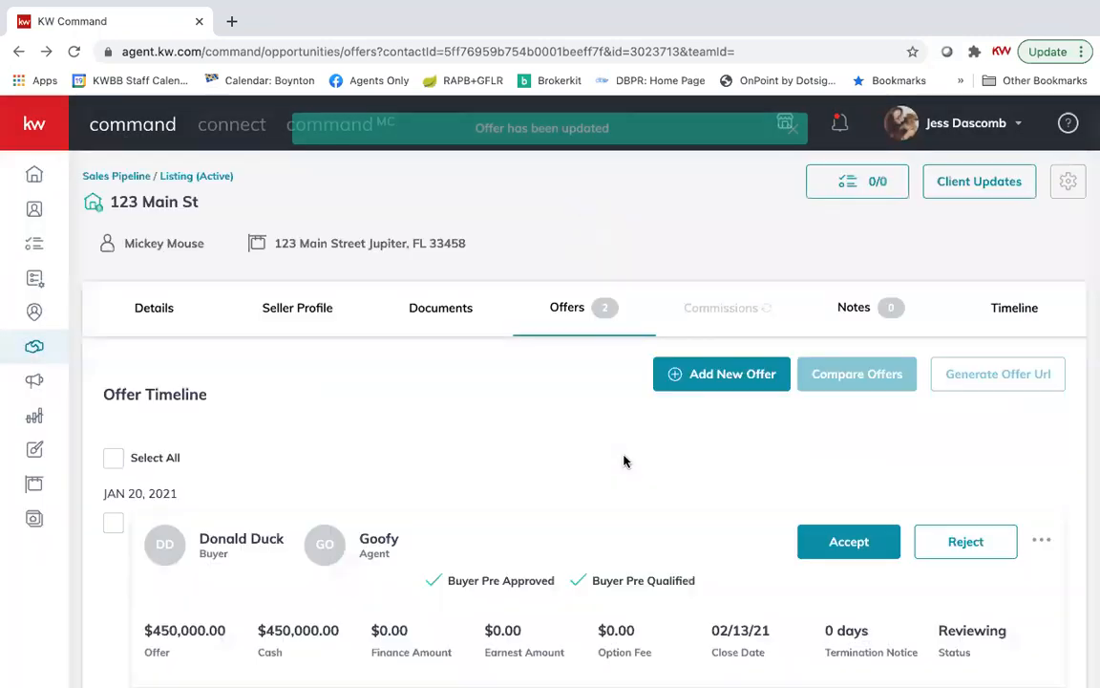
Compare the two offers under review and accept the $475,000 offer
{"action": "scroll", "coordinate": [736, 466], "scroll_direction": "down", "scroll_amount": 5}
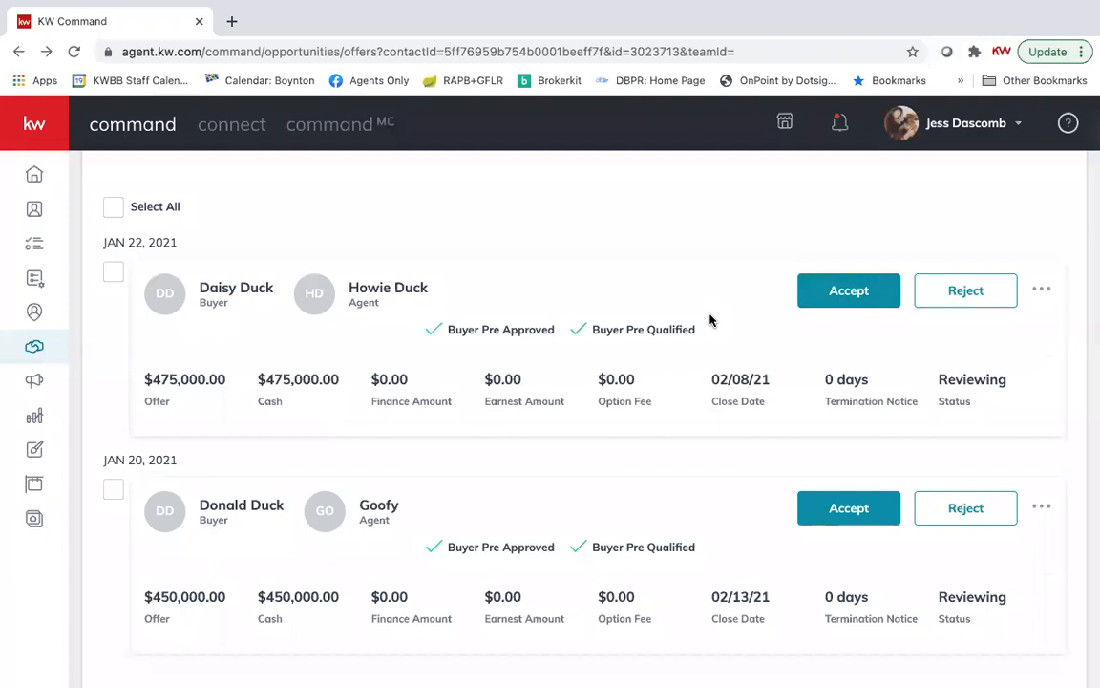
{"action": "scroll", "coordinate": [710, 320], "scroll_direction": "up", "scroll_amount": 3}
{"action": "scroll", "coordinate": [709, 320], "scroll_direction": "down", "scroll_amount": 1}
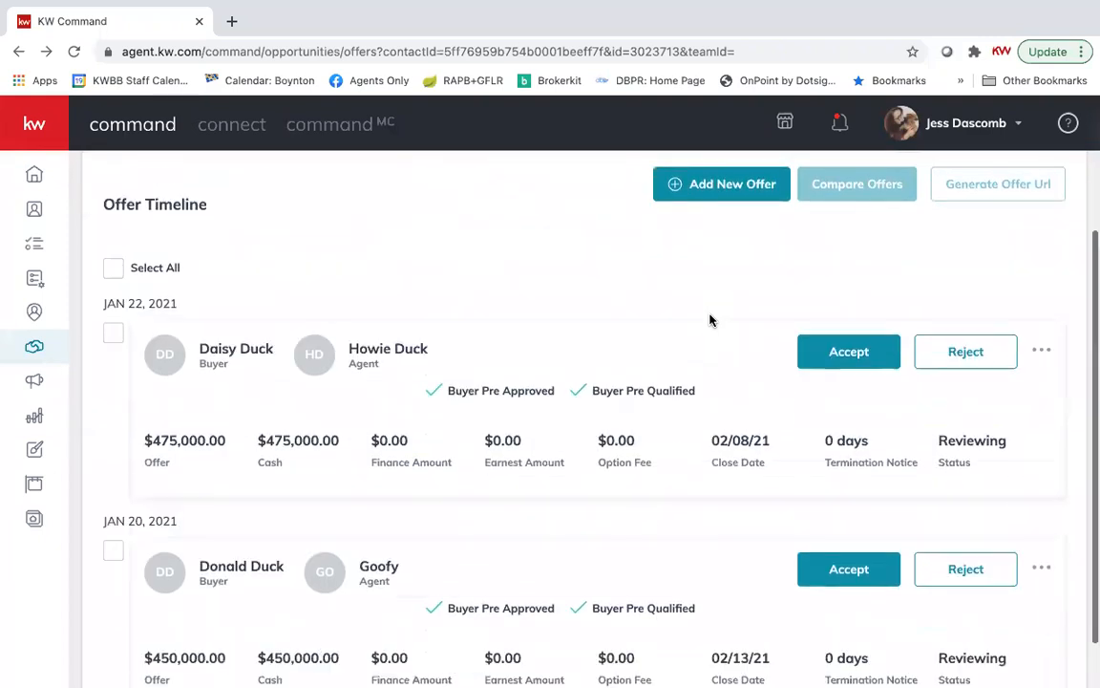
{"action": "left_click", "coordinate": [849, 335]}
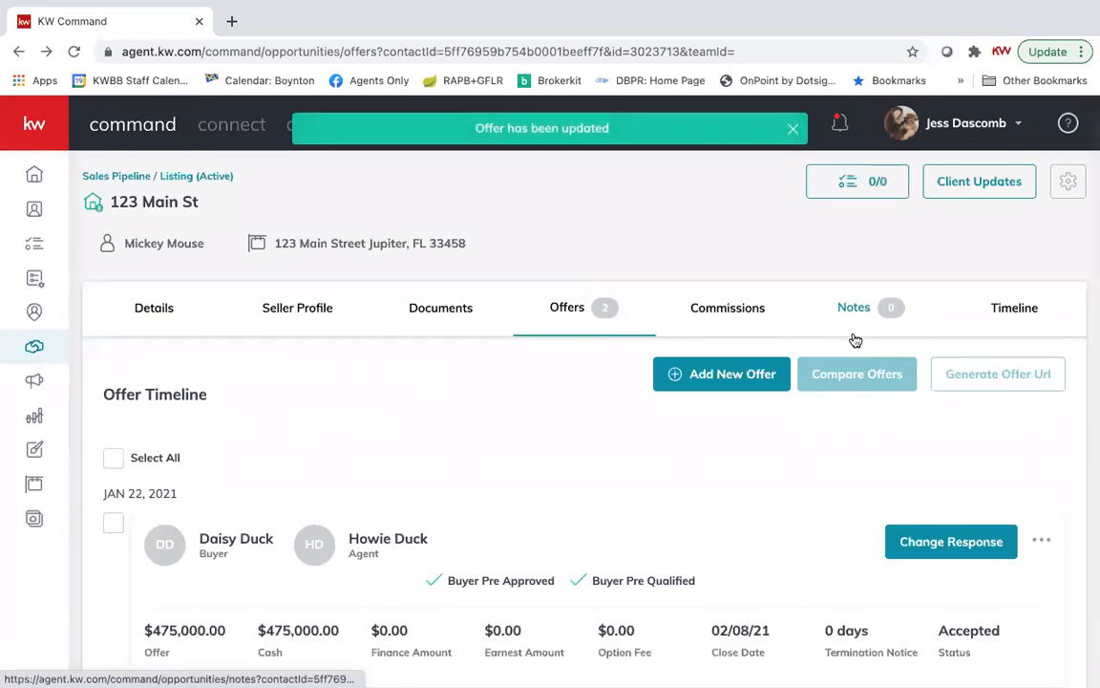
Change the response on the accepted $475,000 offer, confirming that its closing dates may be cleared
{"action": "scroll", "coordinate": [679, 382], "scroll_direction": "down", "scroll_amount": 1}
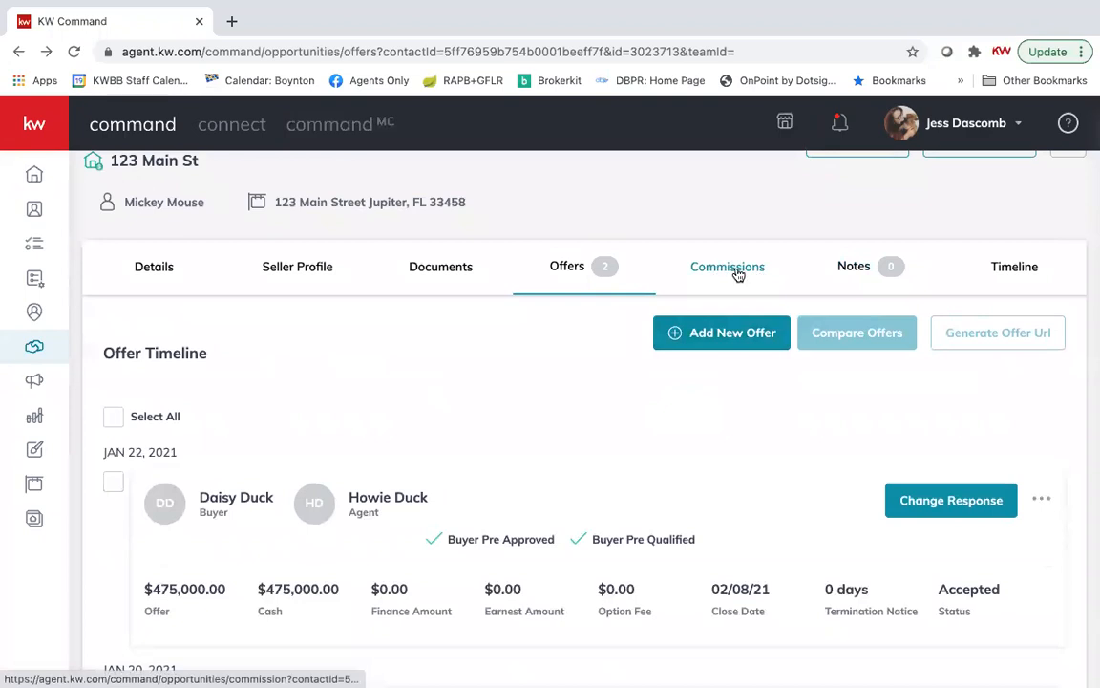
{"action": "left_click", "coordinate": [969, 500]}
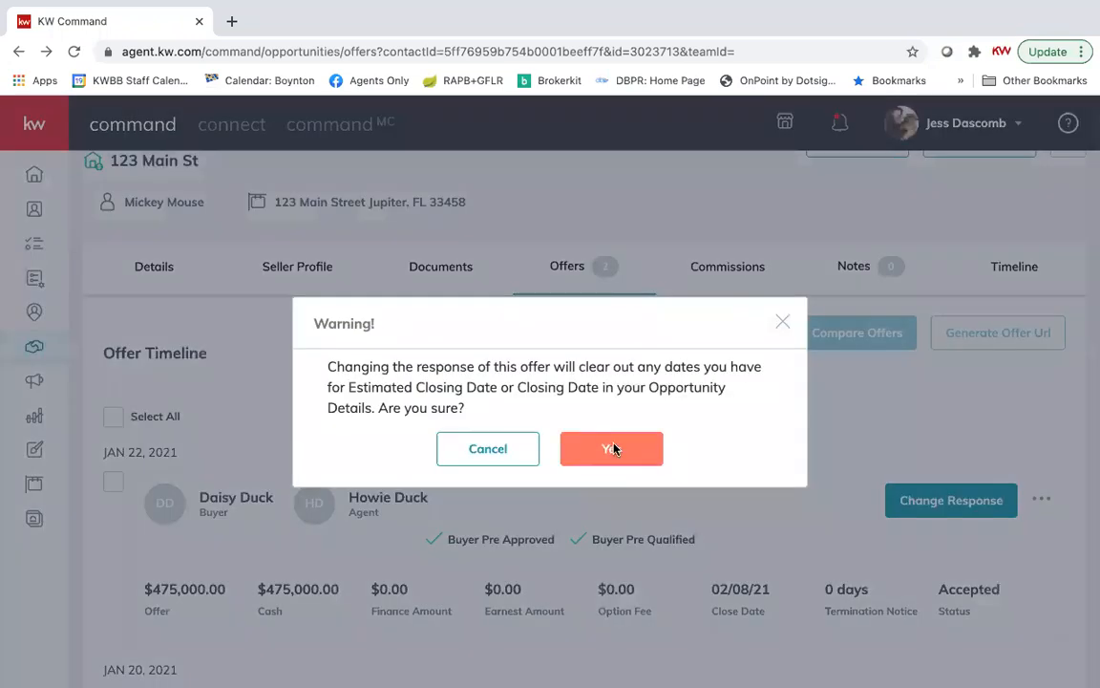
{"action": "left_click", "coordinate": [613, 449]}
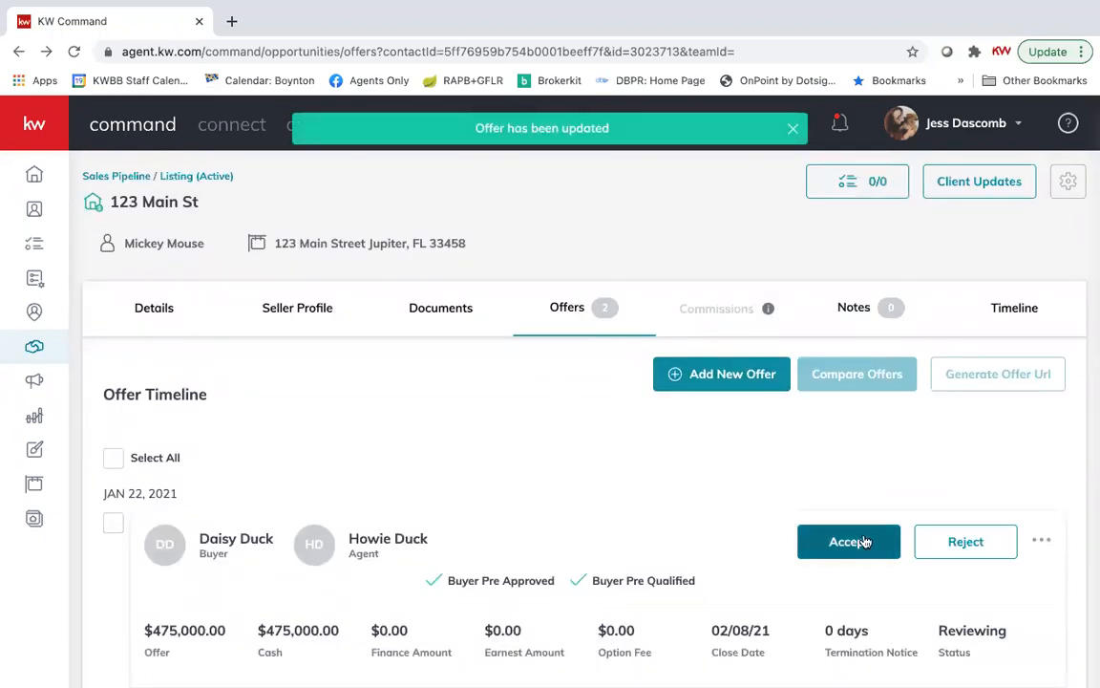
Check why commissions are unavailable without an accepted offer, and accept the $475,000 offer again
{"action": "mouse_move", "coordinate": [768, 313]}
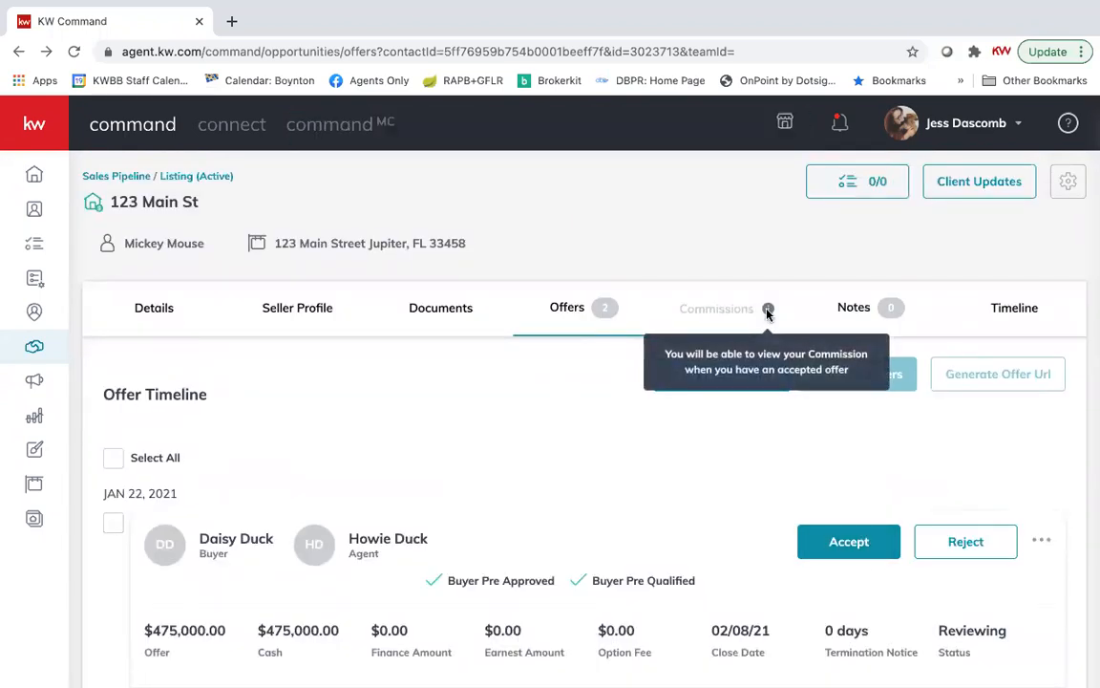
{"action": "scroll", "coordinate": [514, 424], "scroll_direction": "down", "scroll_amount": 5}
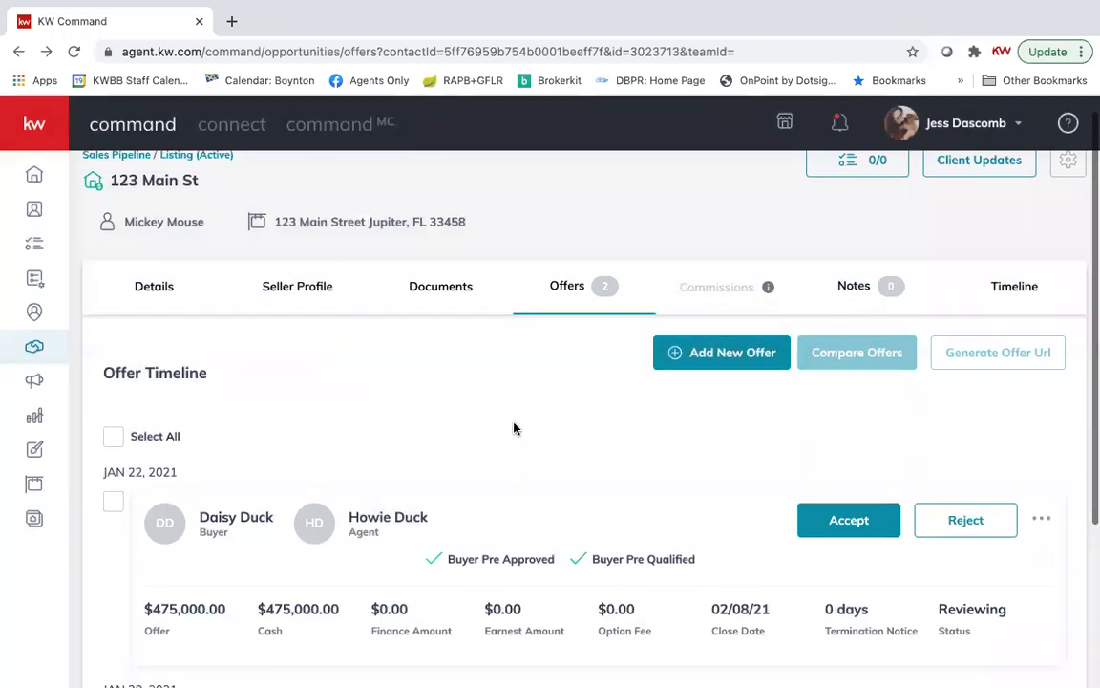
{"action": "scroll", "coordinate": [514, 424], "scroll_direction": "down", "scroll_amount": 1}
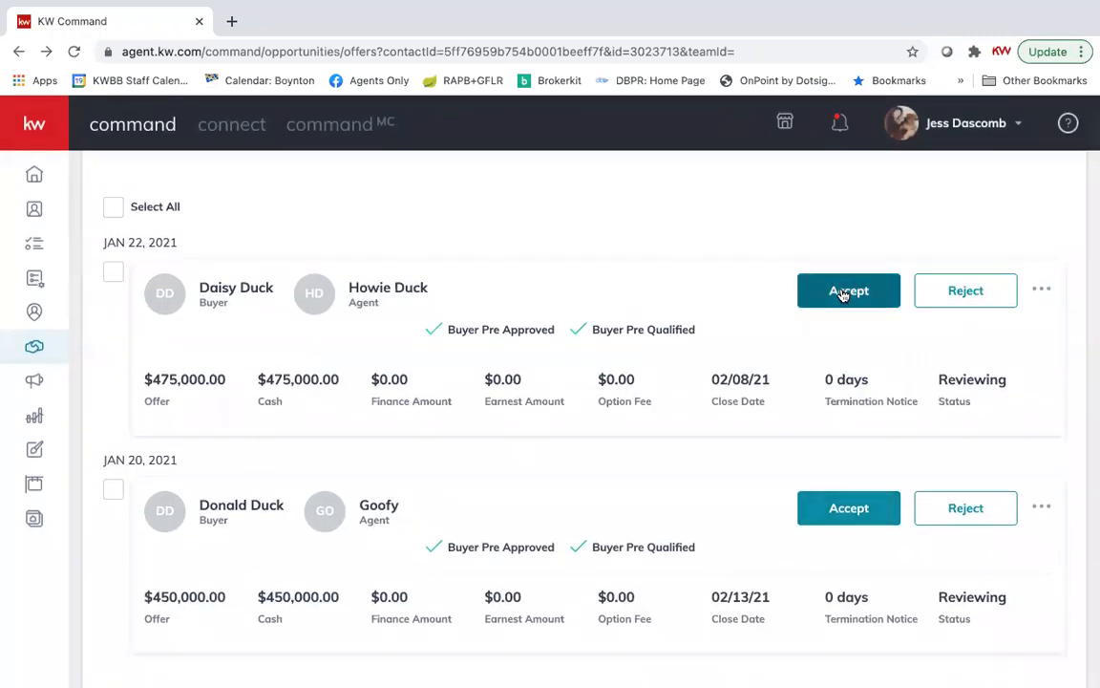
{"action": "scroll", "coordinate": [640, 377], "scroll_direction": "up", "scroll_amount": 3}
{"action": "left_click", "coordinate": [827, 434]}
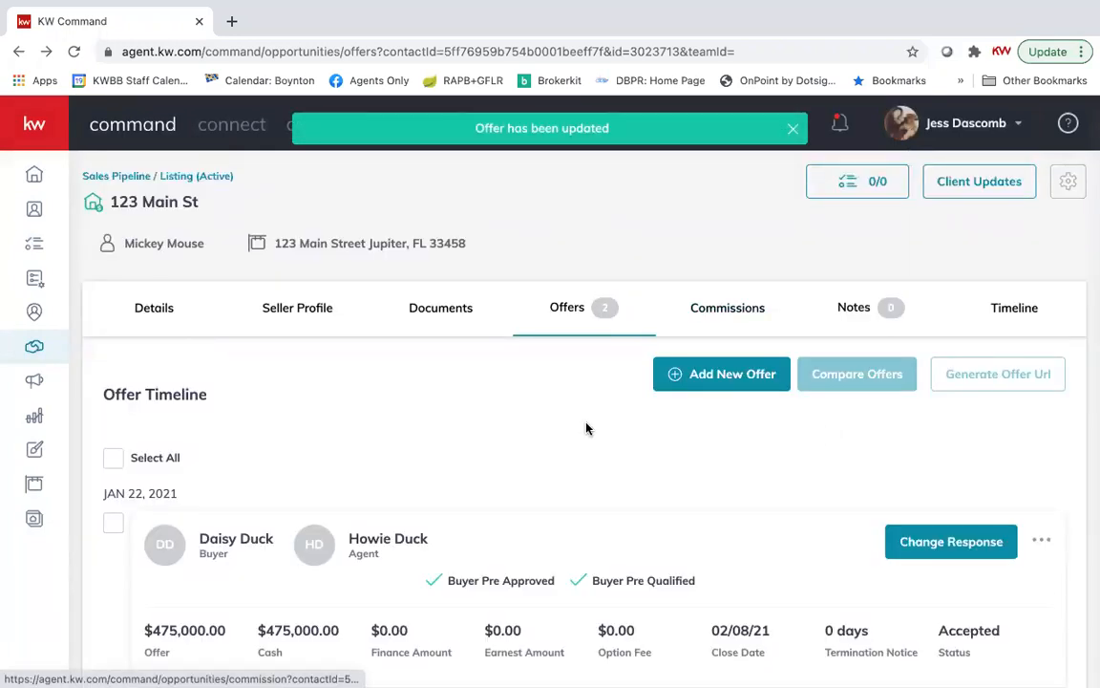
In the listing's commissions, set the missing contract date to 2/8/2021 in the general information and save the changes
{"action": "left_click", "coordinate": [715, 307]}
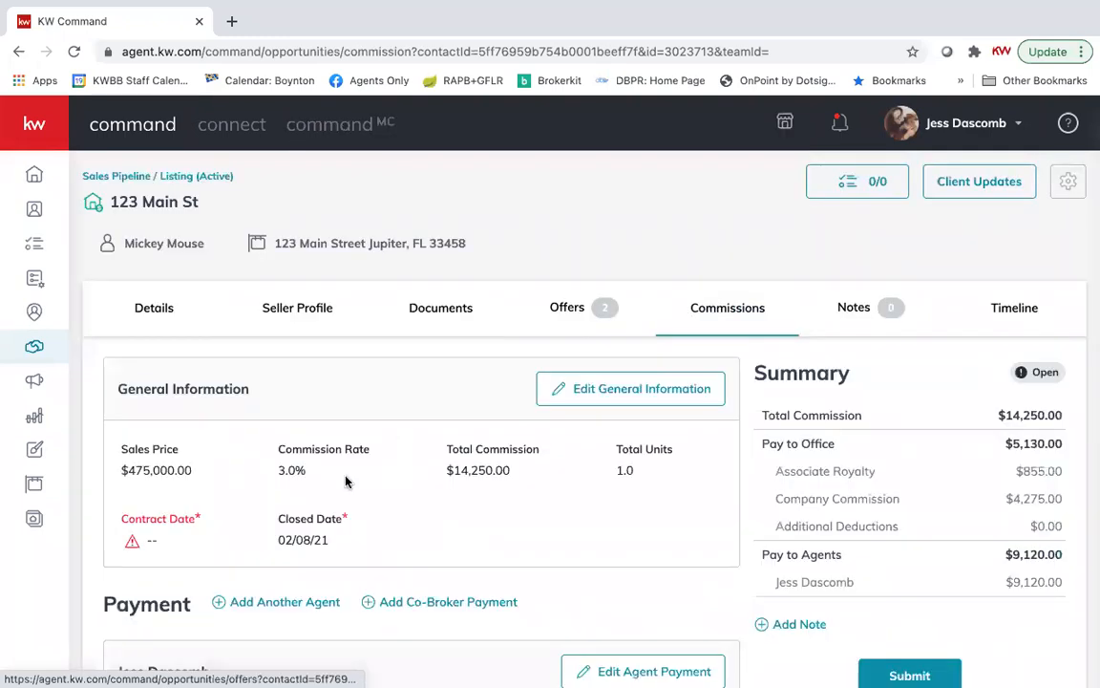
{"action": "scroll", "coordinate": [344, 481], "scroll_direction": "down", "scroll_amount": 1}
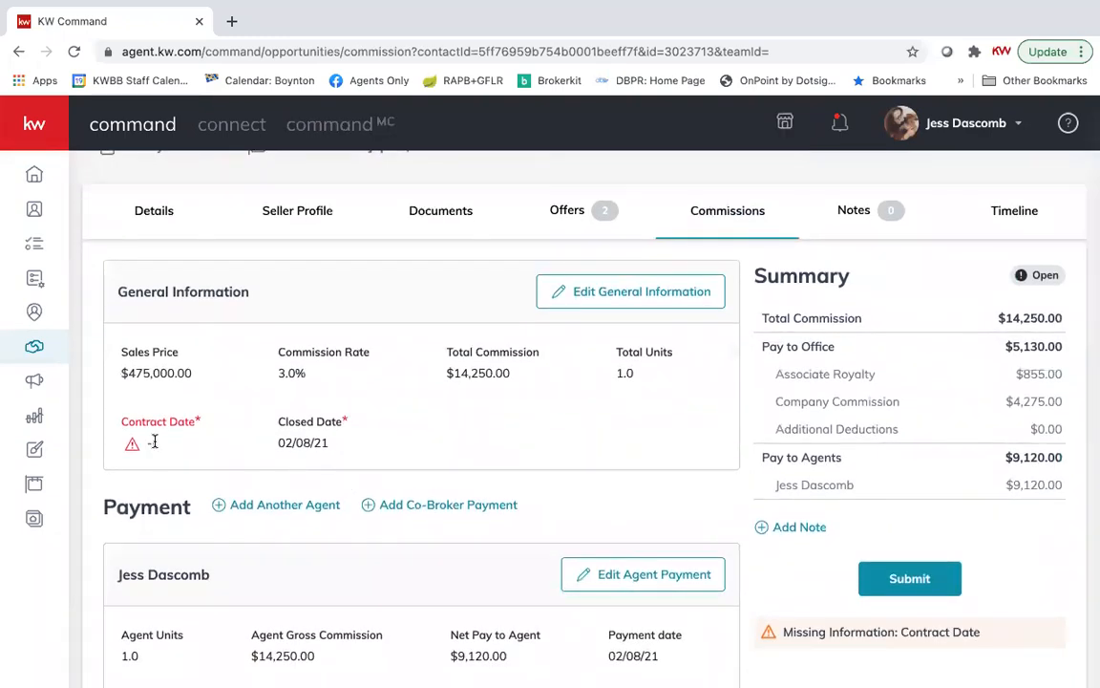
{"action": "left_click", "coordinate": [657, 291]}
{"action": "left_click", "coordinate": [514, 540]}
{"action": "scroll", "coordinate": [512, 468], "scroll_direction": "down", "scroll_amount": 3}
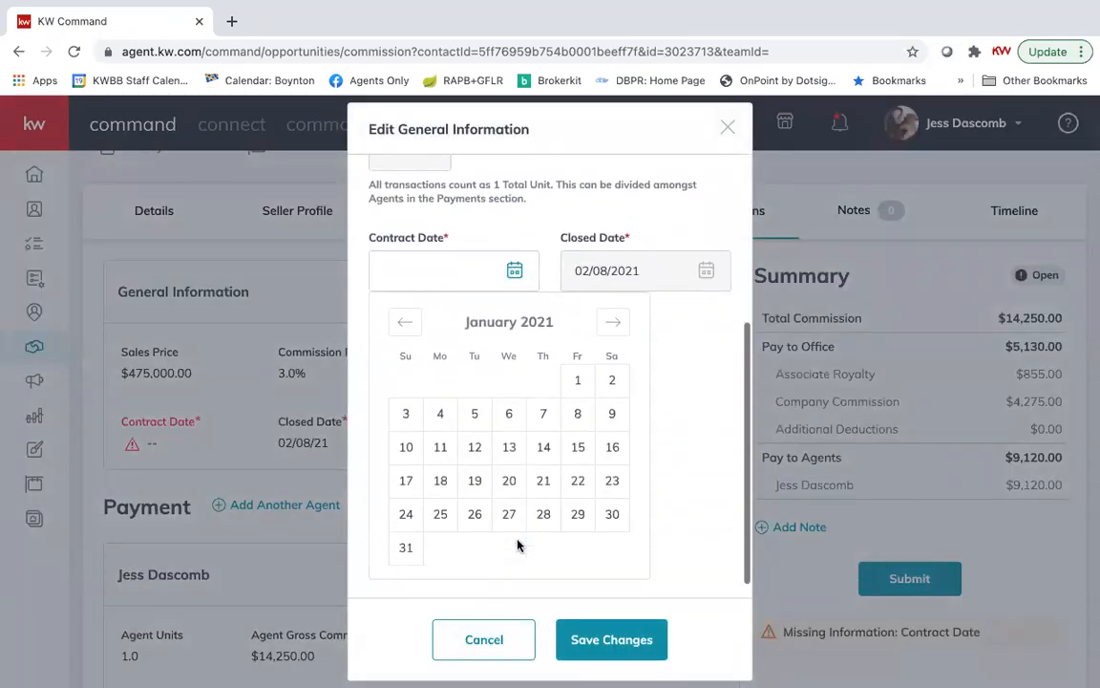
{"action": "left_click", "coordinate": [614, 322]}
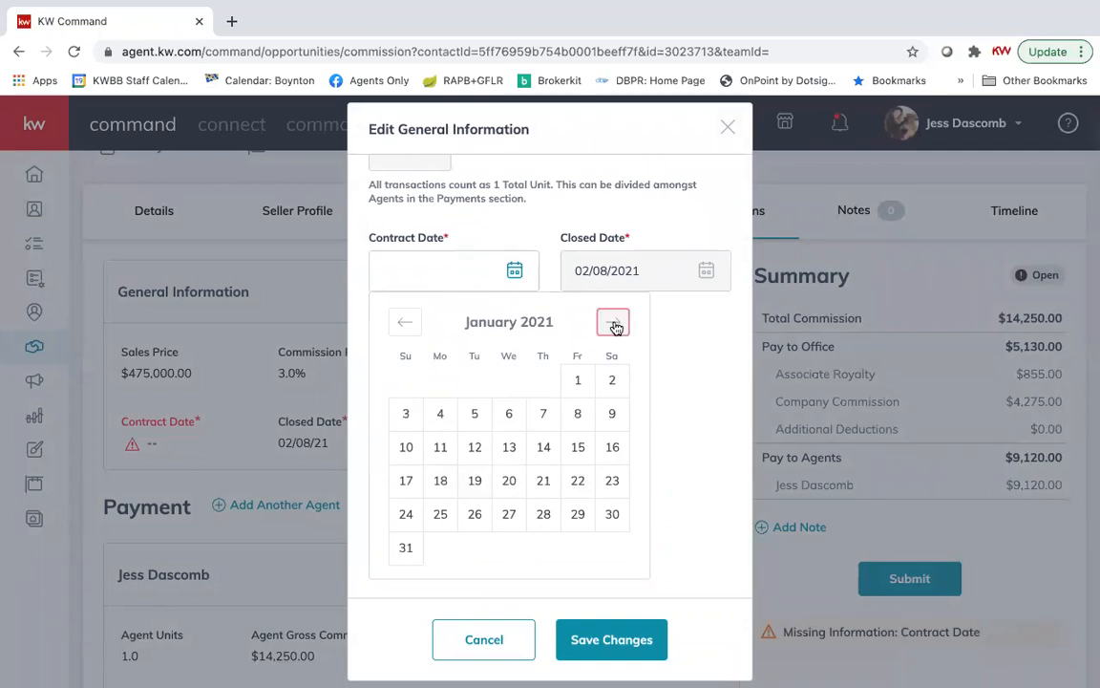
{"action": "left_click", "coordinate": [439, 425]}
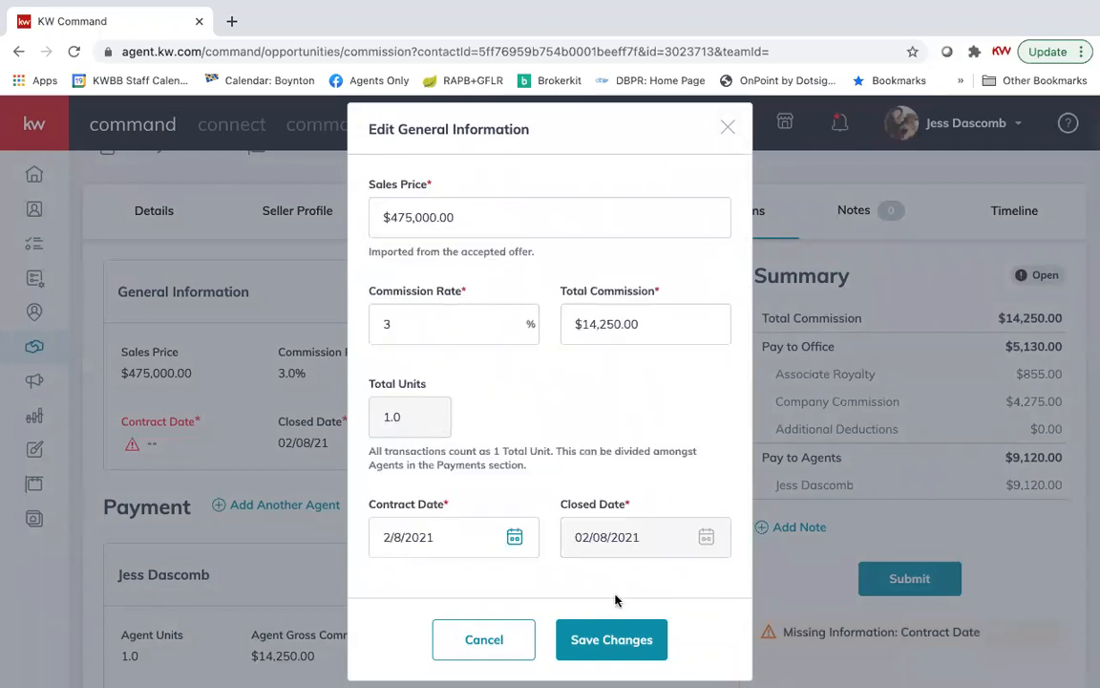
{"action": "left_click", "coordinate": [621, 637]}
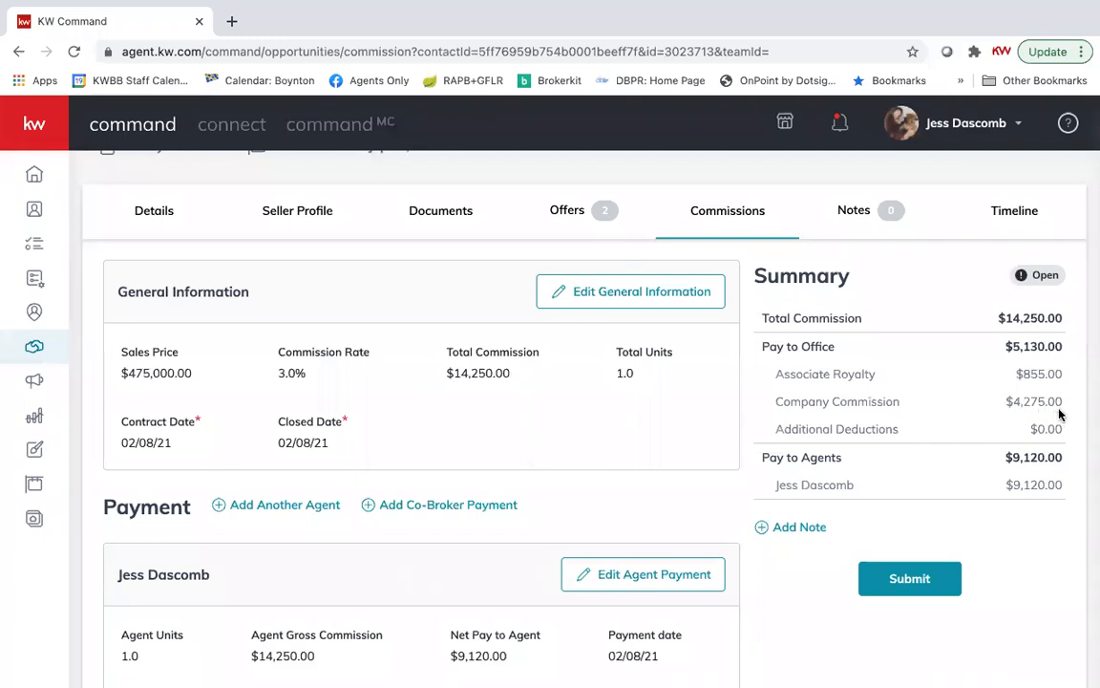
Review the commission summary, payment breakdown and editable general information, leaving the general information unchanged
{"action": "scroll", "coordinate": [1031, 325], "scroll_direction": "down", "scroll_amount": 2}
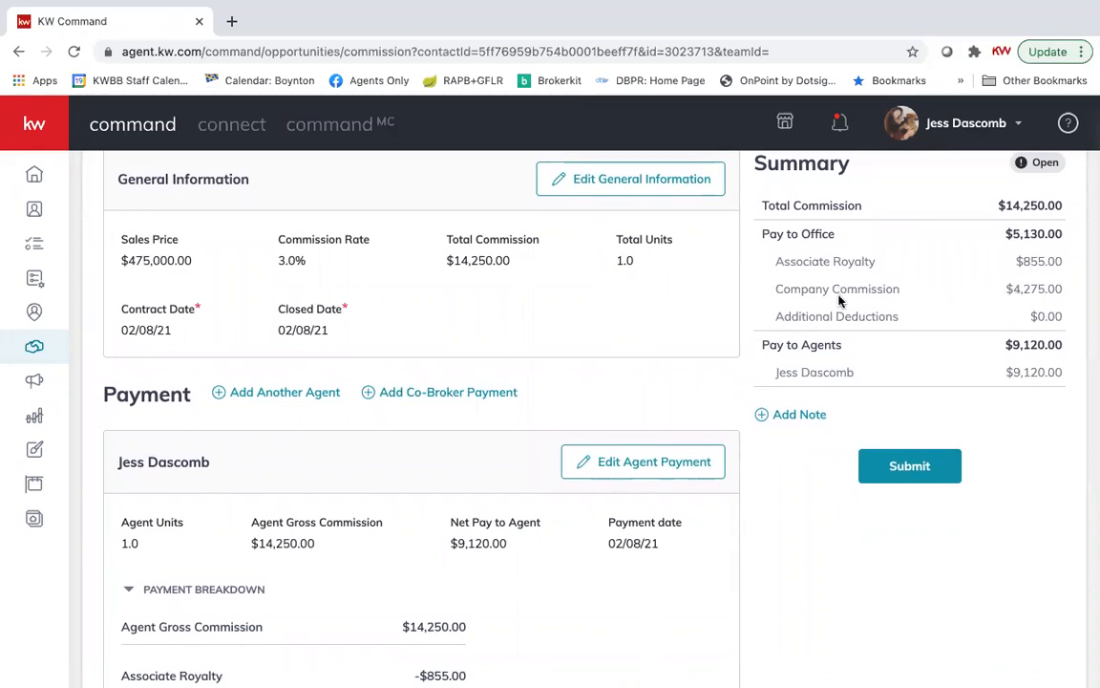
{"action": "scroll", "coordinate": [840, 302], "scroll_direction": "up", "scroll_amount": 2}
{"action": "scroll", "coordinate": [839, 302], "scroll_direction": "down", "scroll_amount": 1}
{"action": "scroll", "coordinate": [840, 302], "scroll_direction": "down", "scroll_amount": 1}
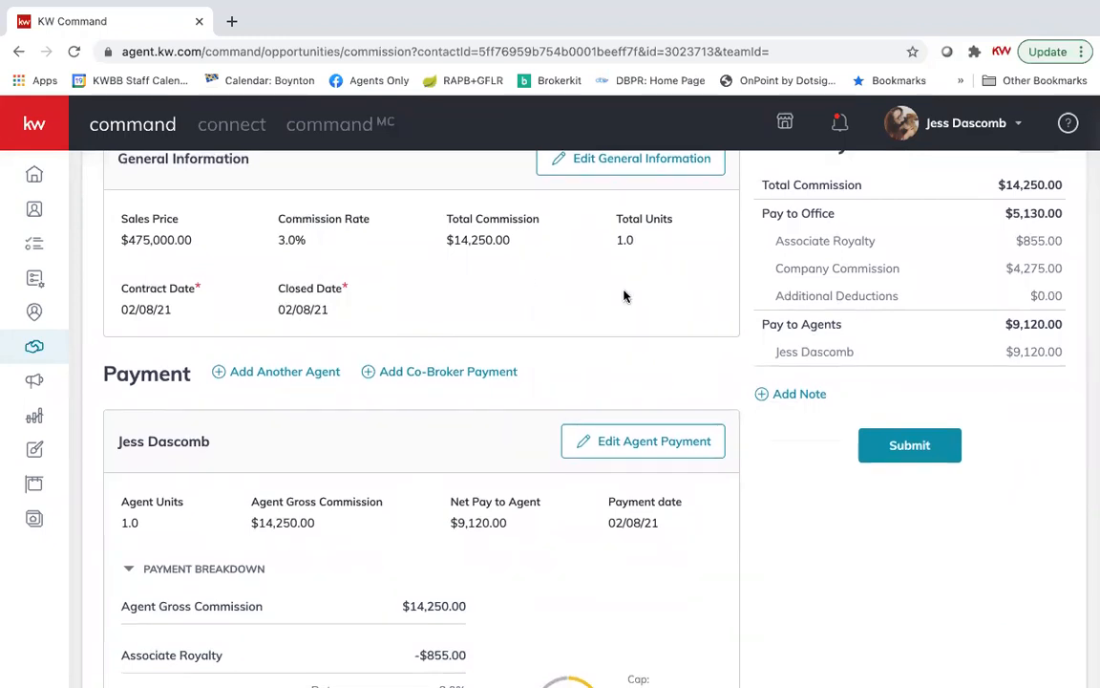
{"action": "scroll", "coordinate": [624, 291], "scroll_direction": "up", "scroll_amount": 1}
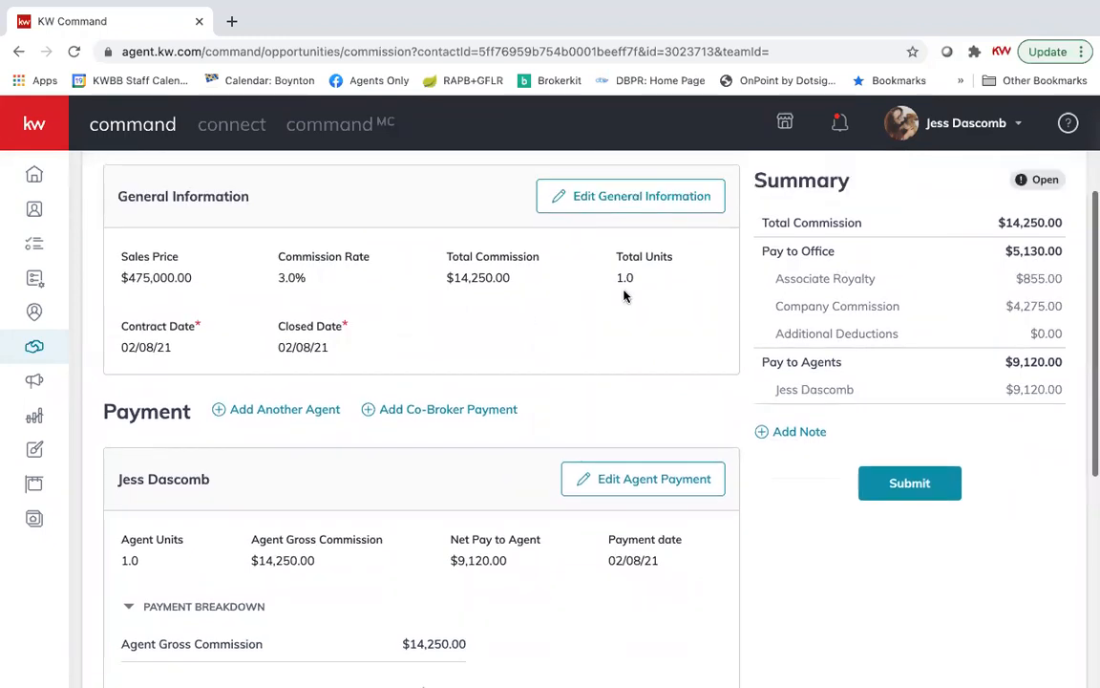
{"action": "left_click", "coordinate": [672, 200]}
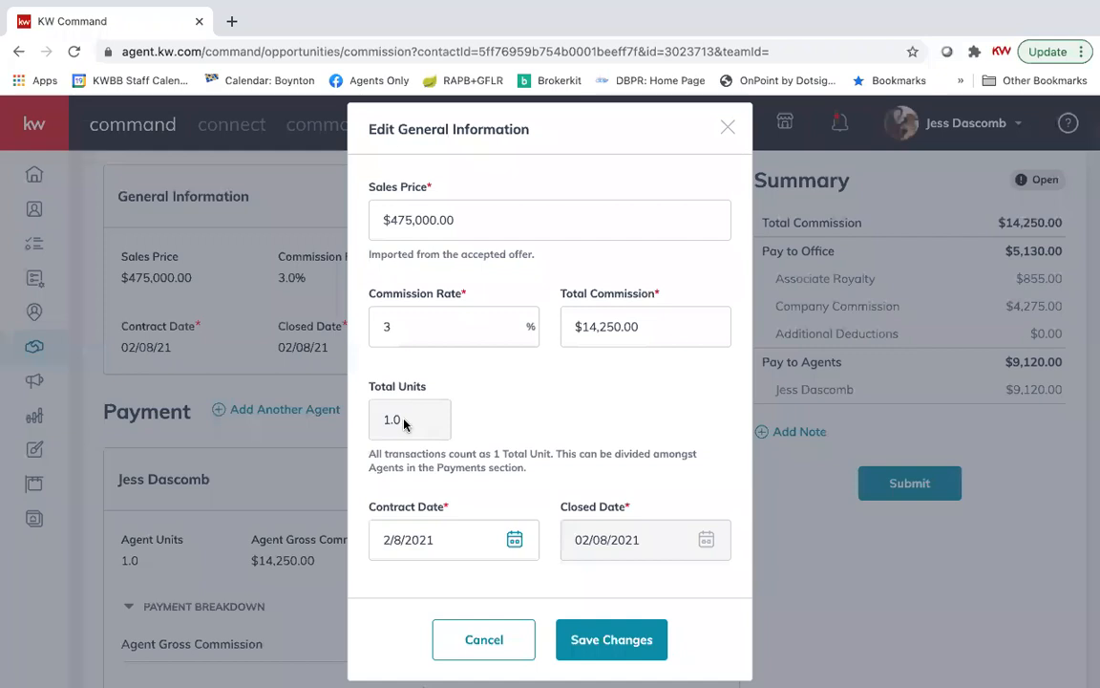
{"action": "left_click", "coordinate": [491, 655]}
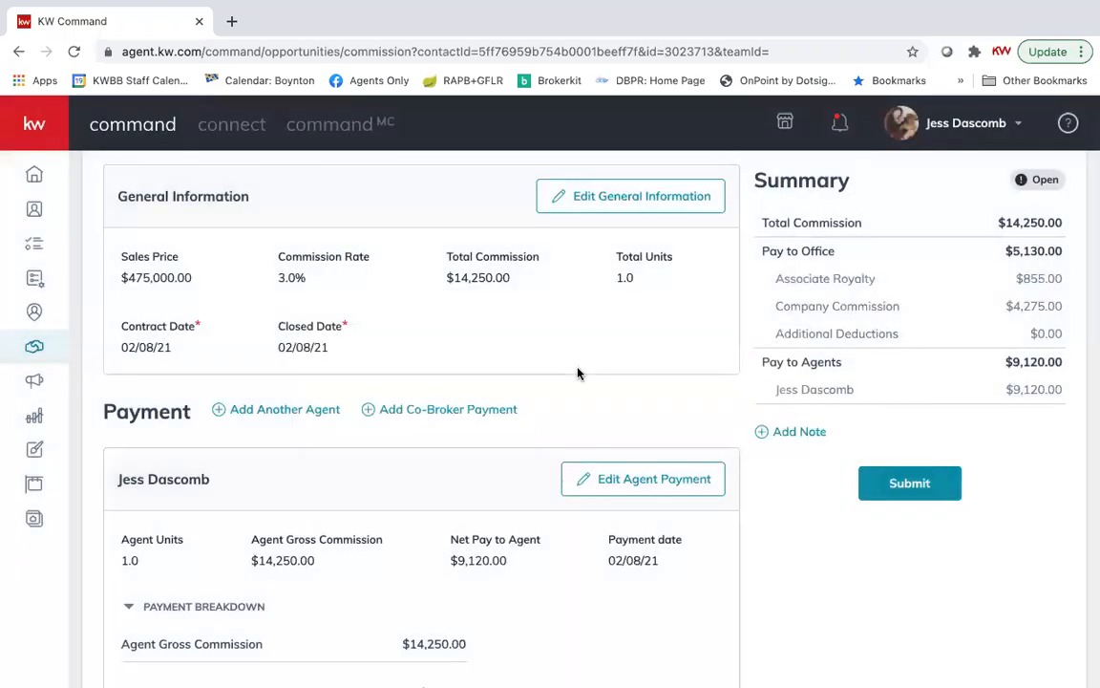
Start adding another agent to the commission payment, choose the agent's name, set 0.5 agent units and calculate the gross commission
{"action": "left_click", "coordinate": [280, 413]}
{"action": "left_click", "coordinate": [449, 223]}
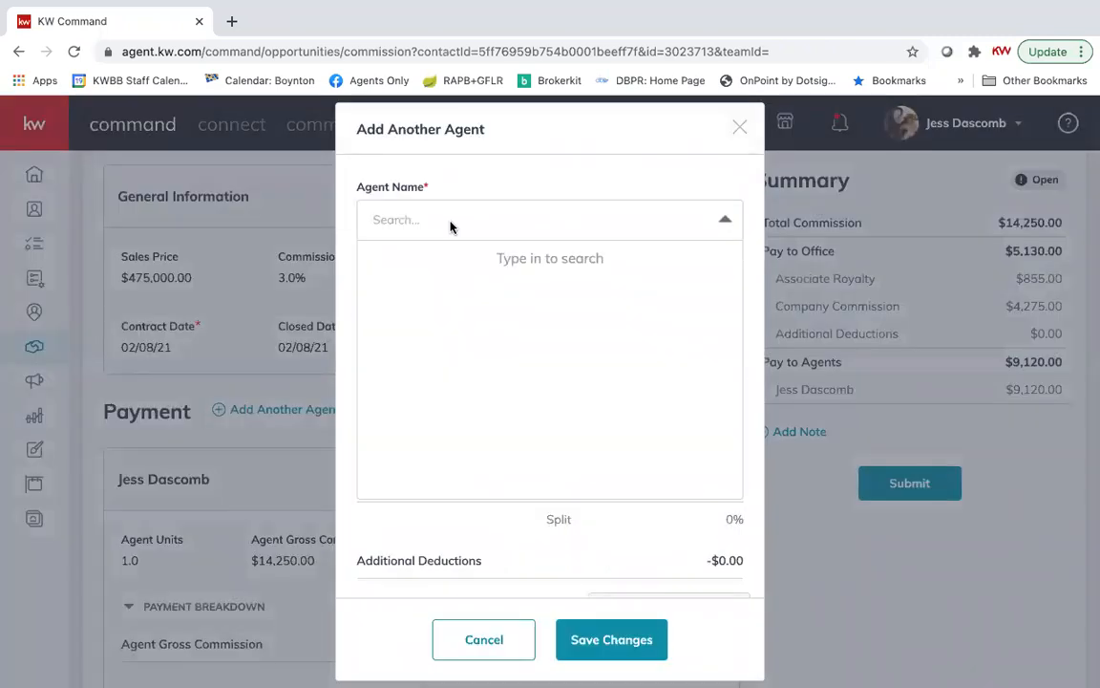
{"action": "type", "text": "ben"}
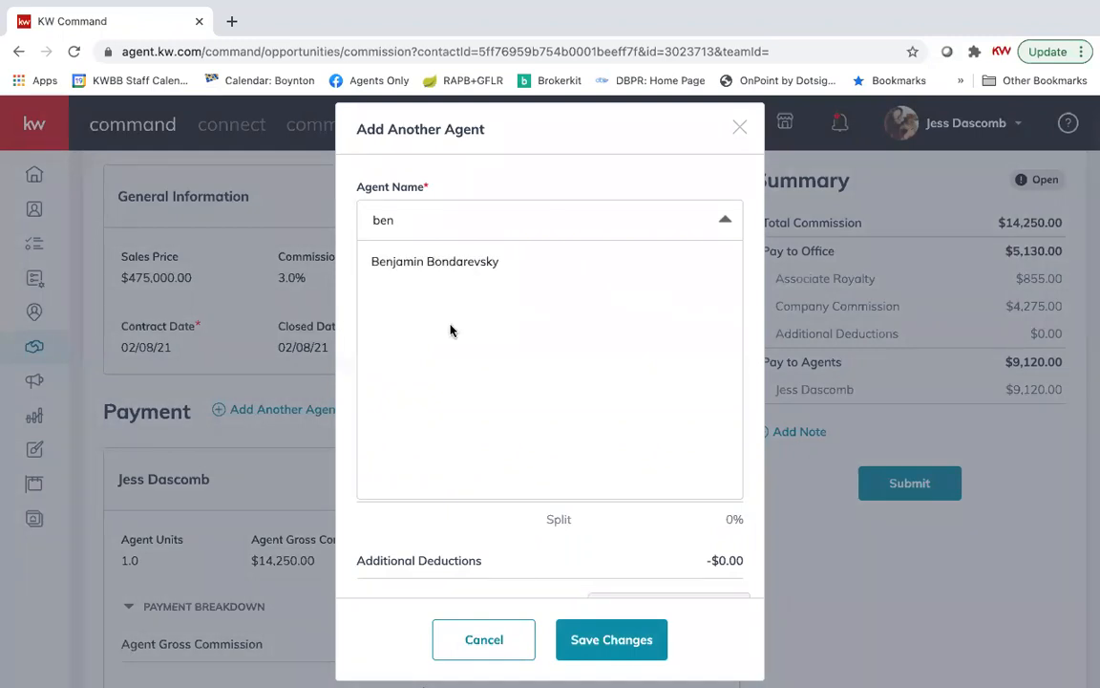
{"action": "left_click", "coordinate": [478, 274]}
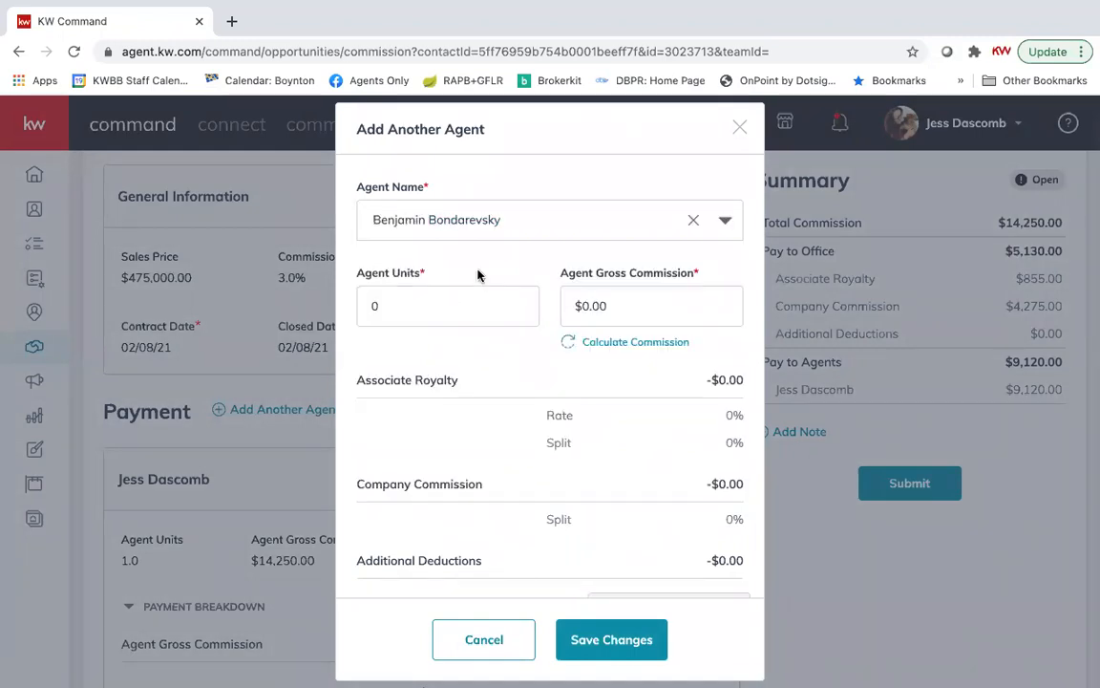
{"action": "left_click", "coordinate": [410, 304]}
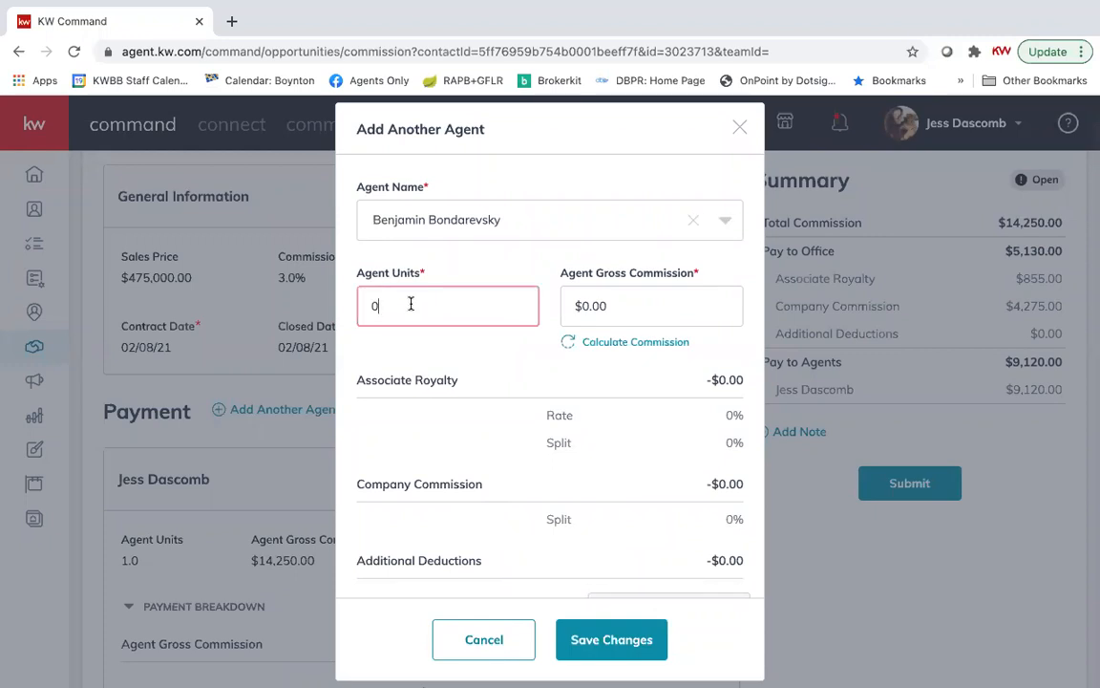
{"action": "left_click", "coordinate": [614, 344]}
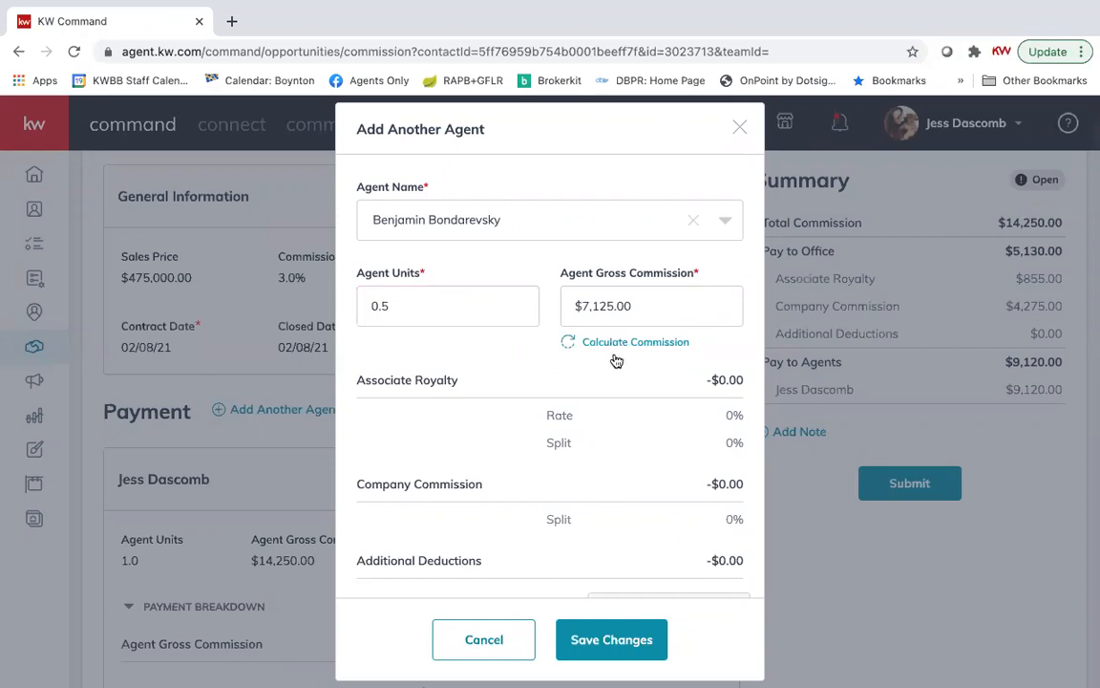
Review the new agent's additional deductions and the available types of extra payment item, leaving without adding an item
{"action": "scroll", "coordinate": [523, 342], "scroll_direction": "down", "scroll_amount": 1}
{"action": "scroll", "coordinate": [522, 342], "scroll_direction": "down", "scroll_amount": 3}
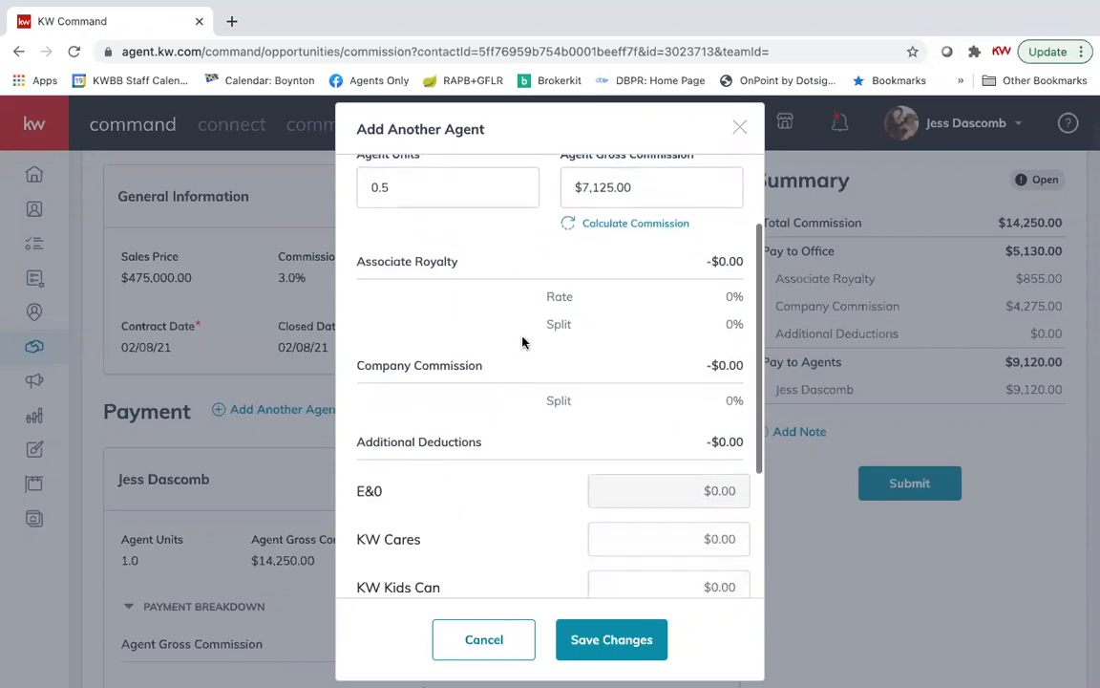
{"action": "scroll", "coordinate": [522, 341], "scroll_direction": "down", "scroll_amount": 1}
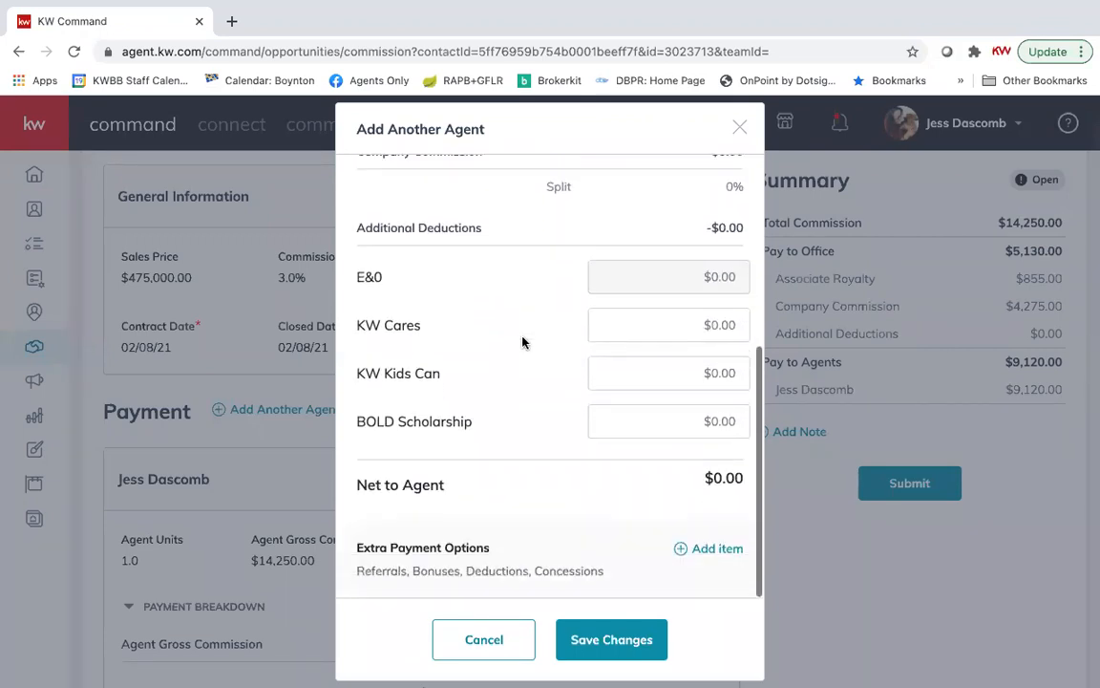
{"action": "scroll", "coordinate": [534, 344], "scroll_direction": "down", "scroll_amount": 1}
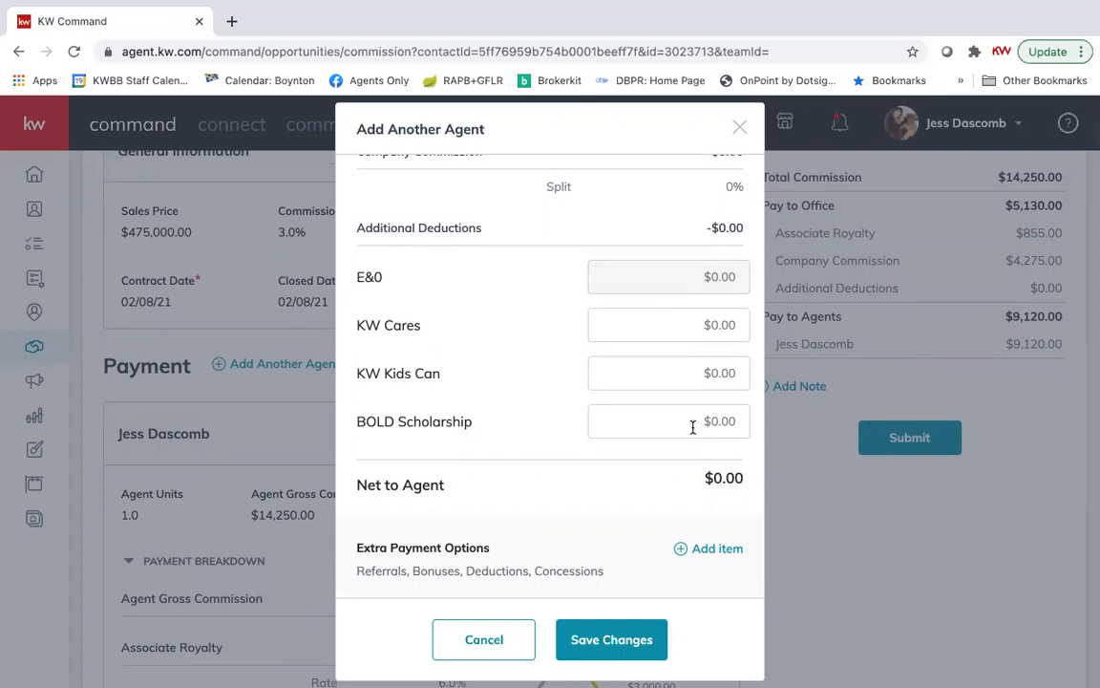
{"action": "scroll", "coordinate": [693, 427], "scroll_direction": "down", "scroll_amount": 1}
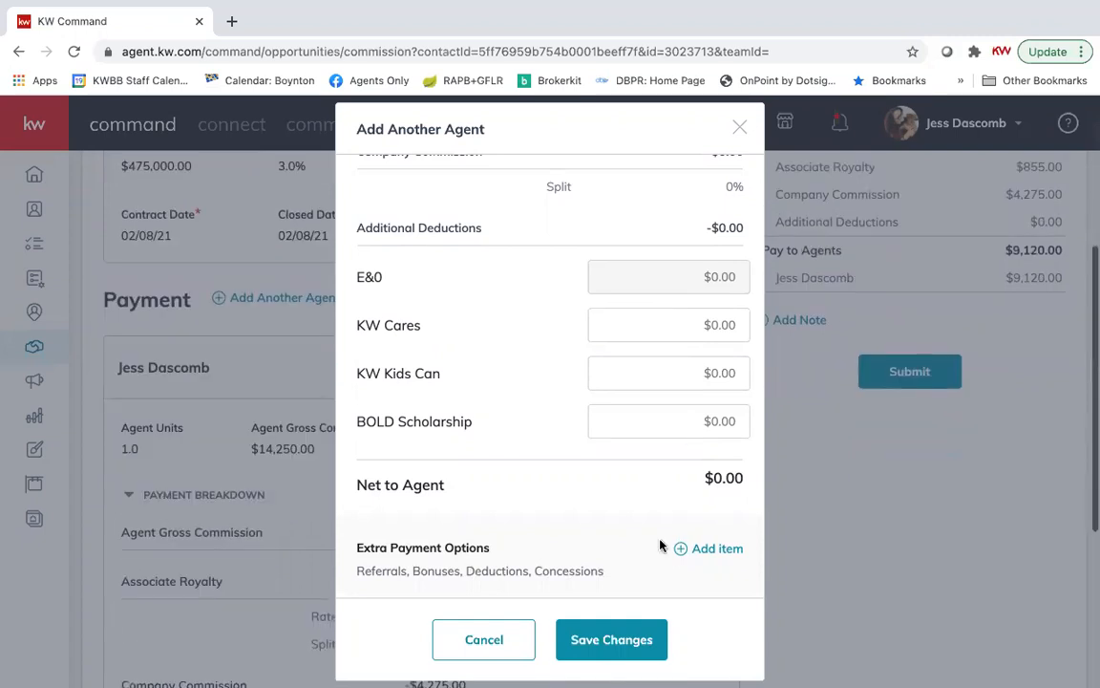
{"action": "left_click", "coordinate": [683, 550]}
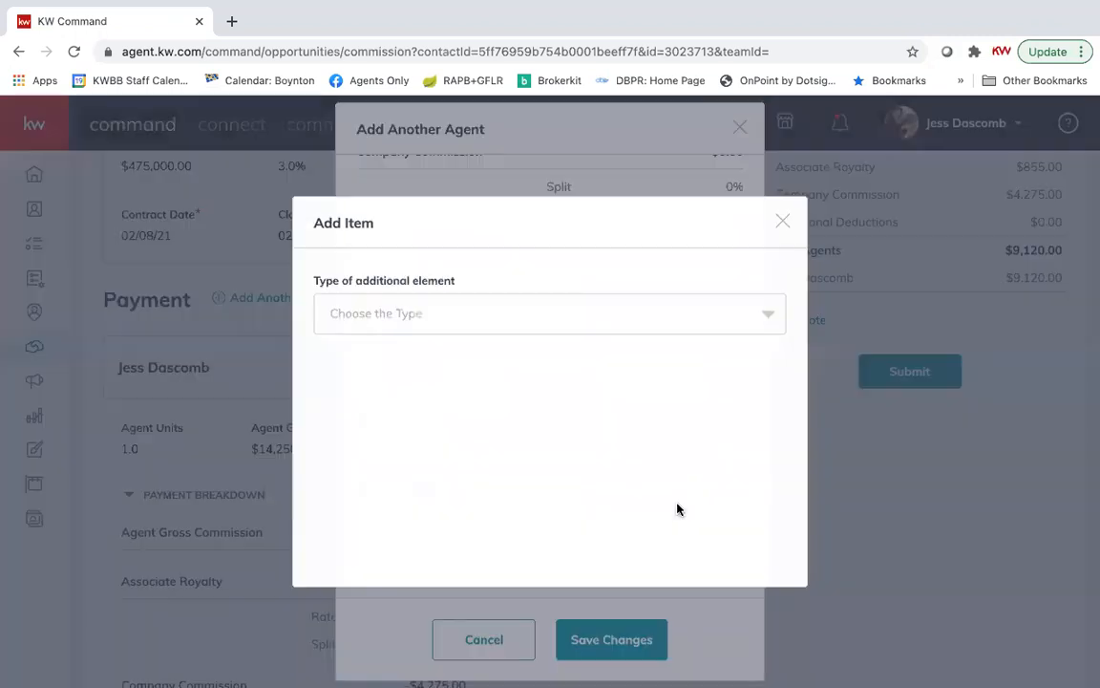
{"action": "left_click", "coordinate": [764, 320]}
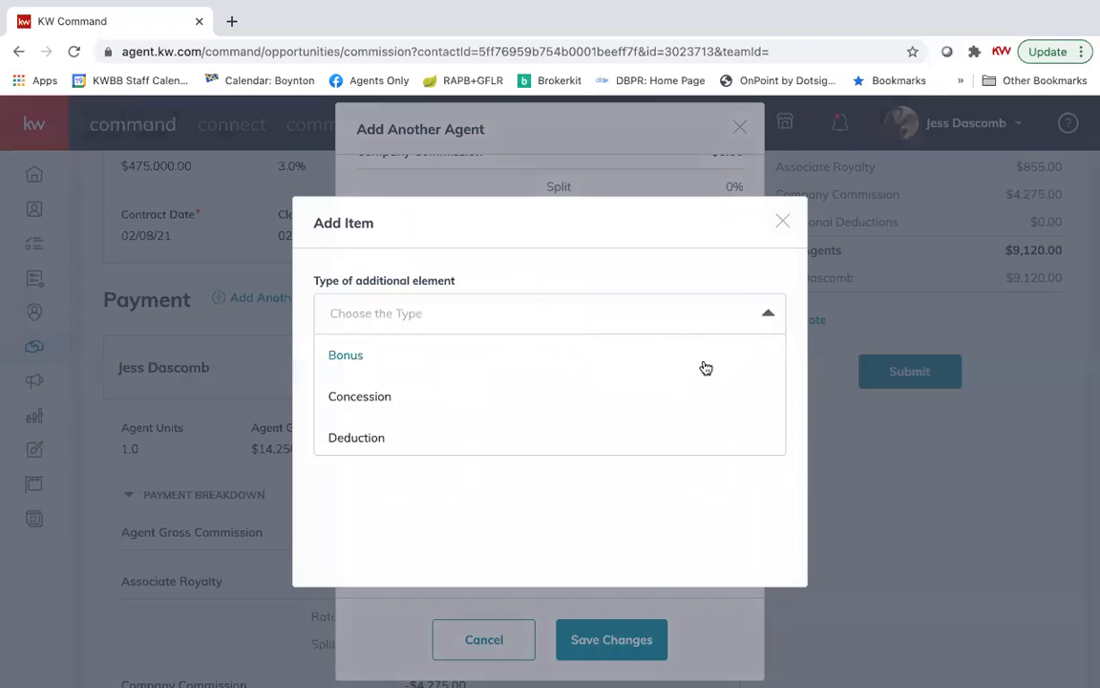
{"action": "left_click", "coordinate": [705, 367]}
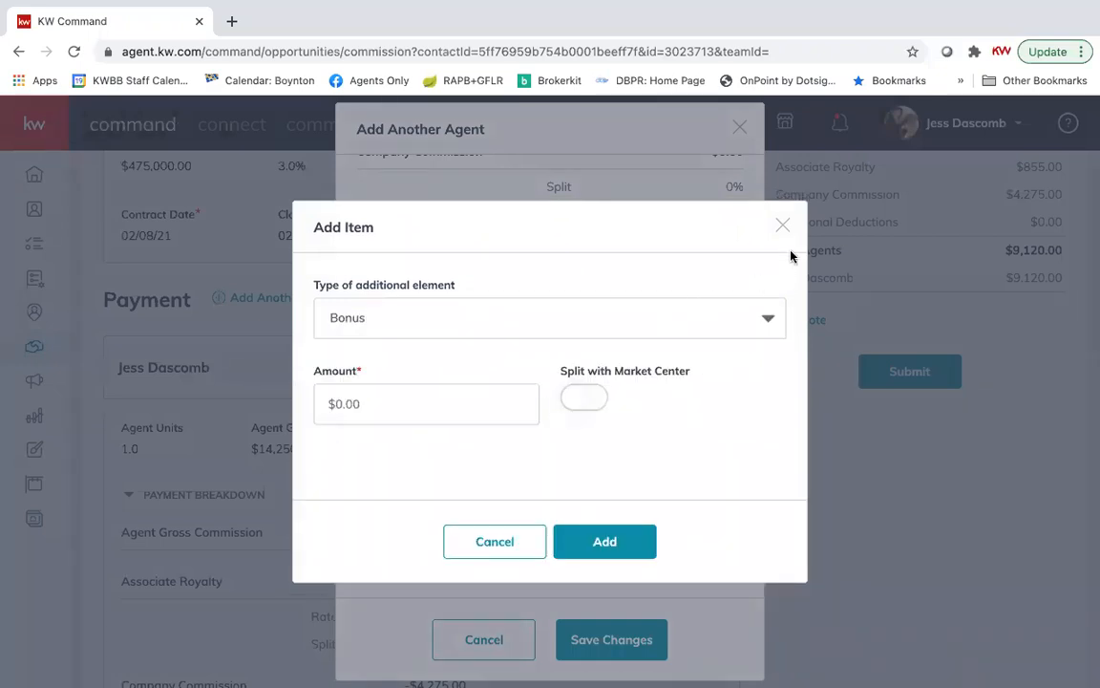
{"action": "left_click", "coordinate": [635, 321]}
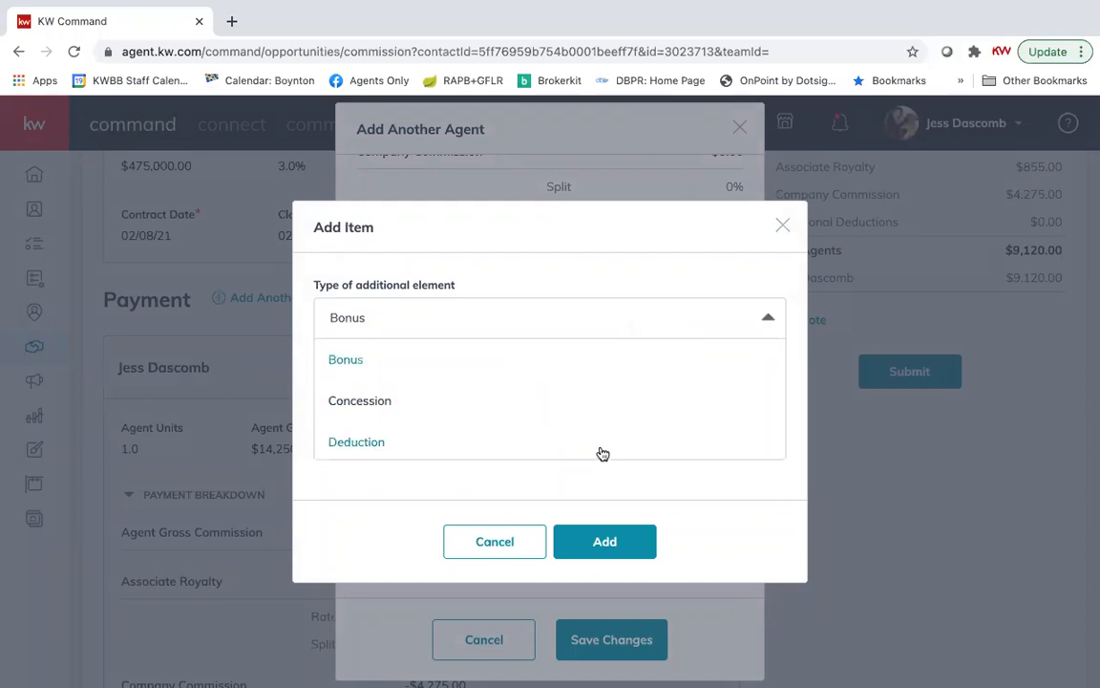
{"action": "left_click", "coordinate": [490, 542]}
{"action": "scroll", "coordinate": [587, 359], "scroll_direction": "up", "scroll_amount": 5}
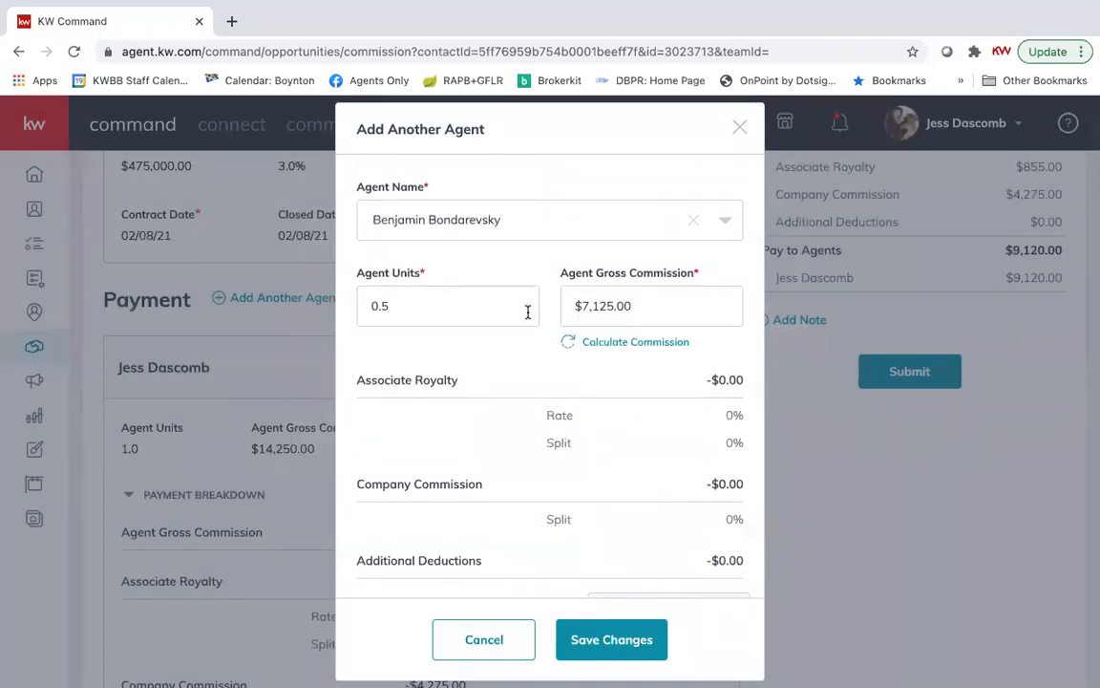
{"action": "left_click", "coordinate": [460, 312]}
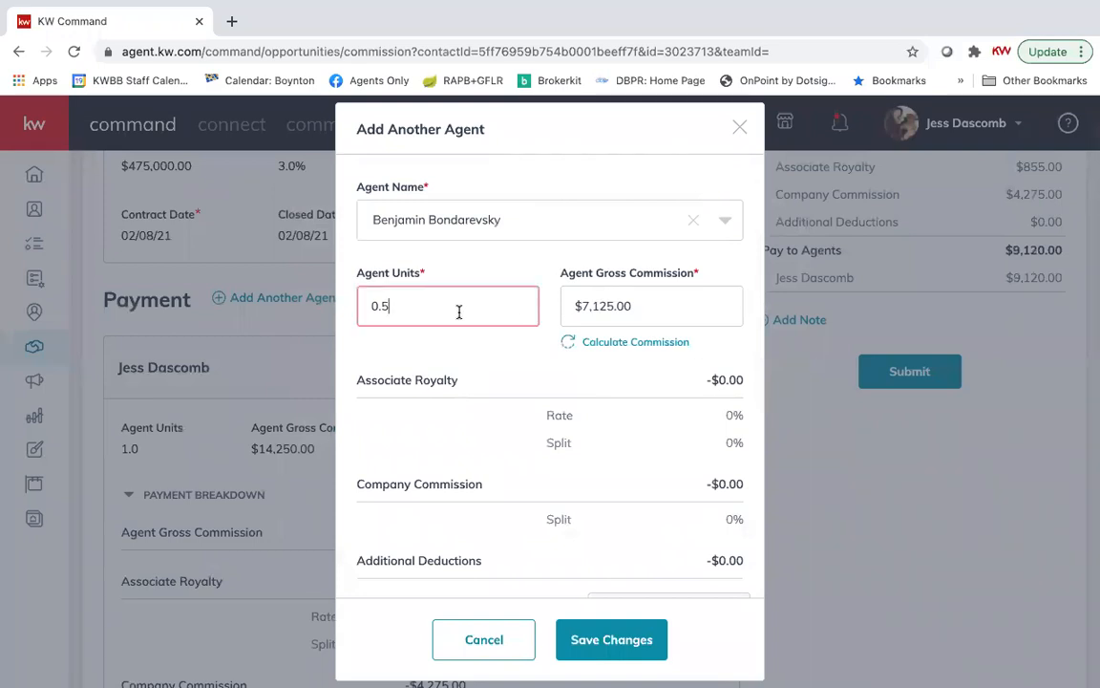
{"action": "scroll", "coordinate": [460, 313], "scroll_direction": "down", "scroll_amount": 5}
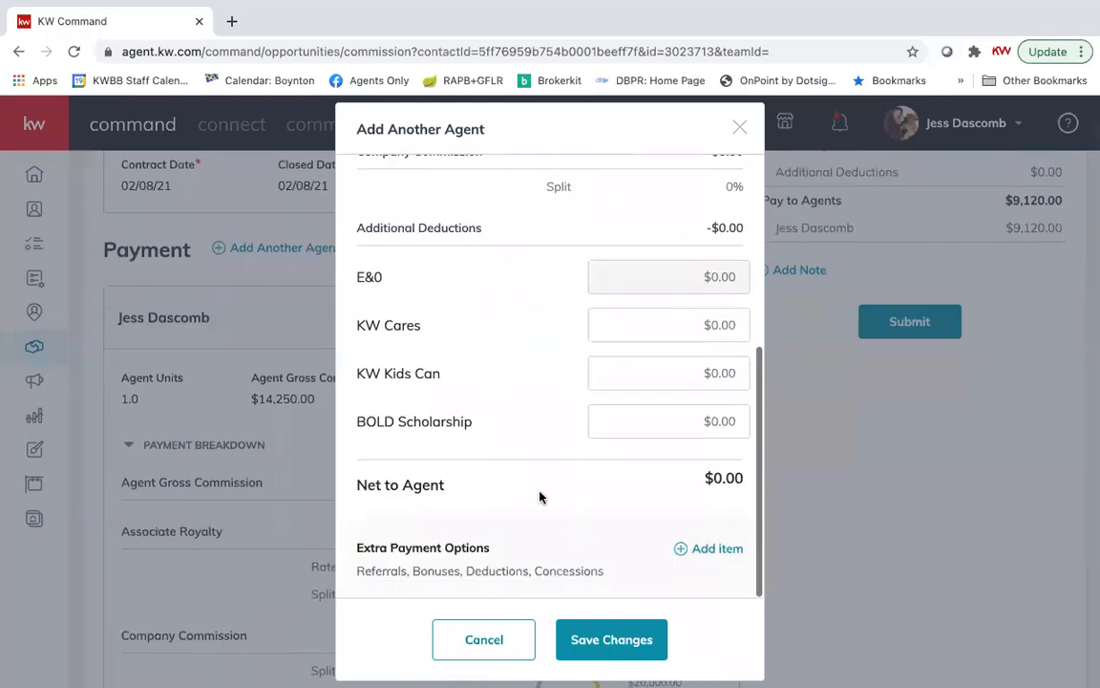
{"action": "scroll", "coordinate": [539, 496], "scroll_direction": "up", "scroll_amount": 5}
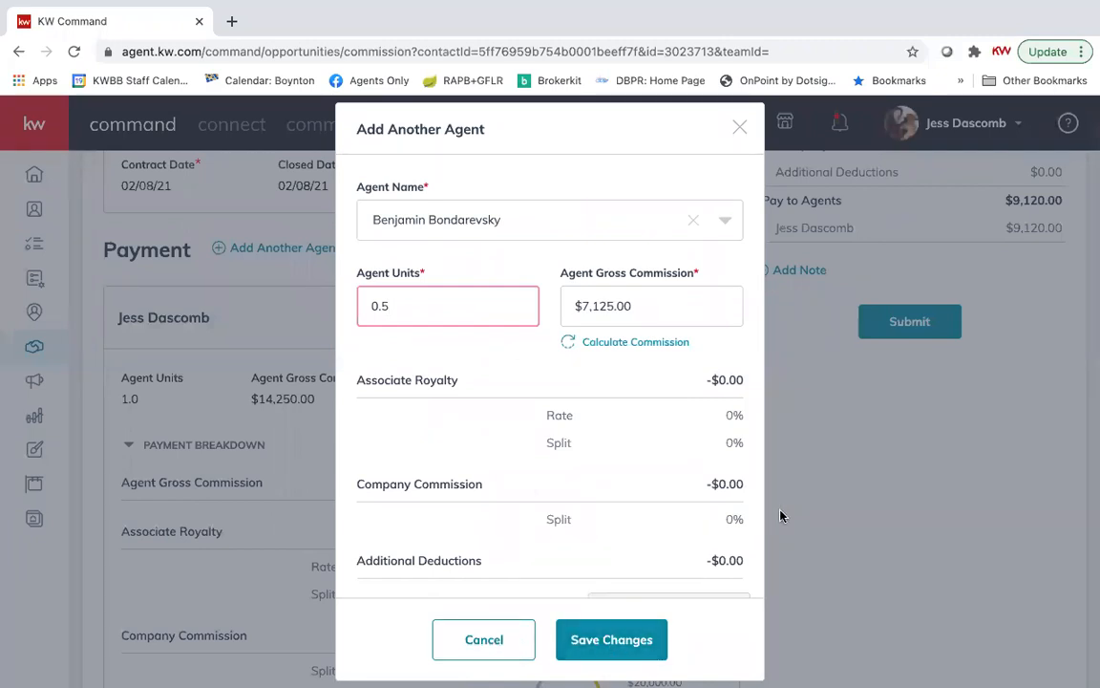
{"action": "scroll", "coordinate": [915, 462], "scroll_direction": "up", "scroll_amount": 3}
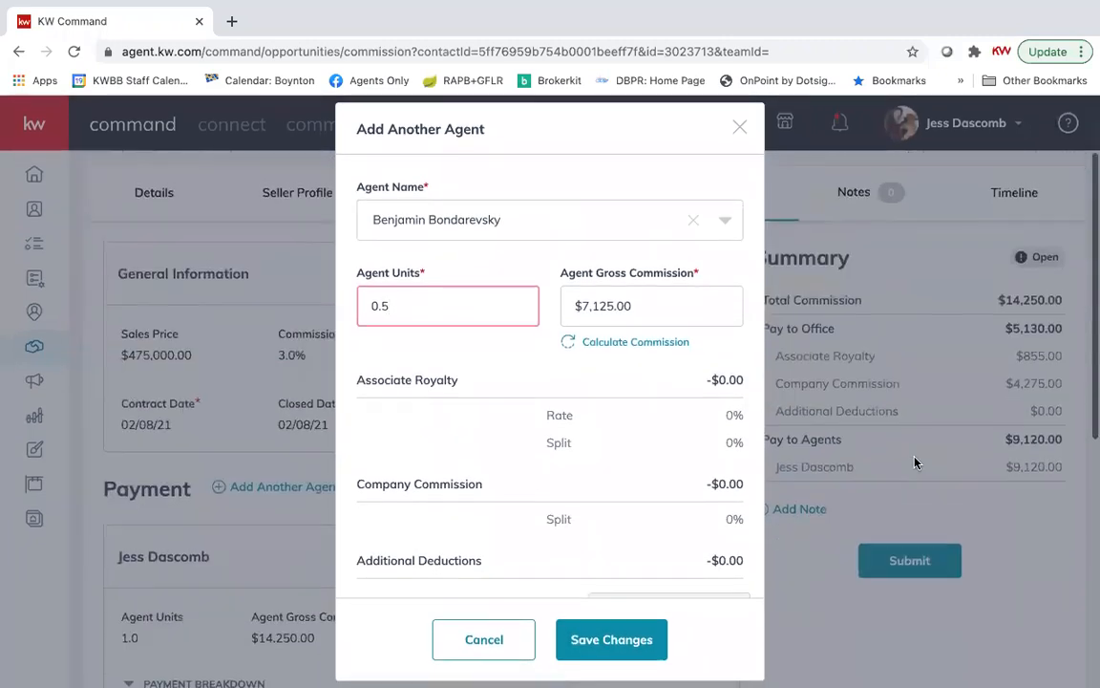
{"action": "scroll", "coordinate": [915, 462], "scroll_direction": "down", "scroll_amount": 1}
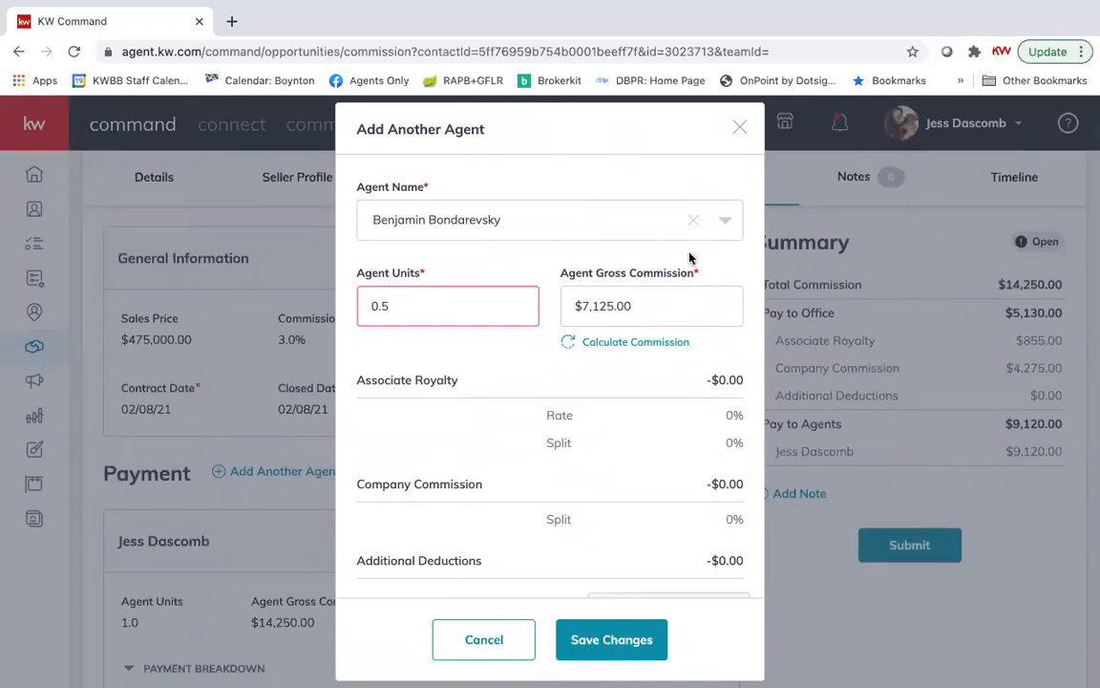
Replace the chosen agent with a different agent found by first name, and save the additional agent payment
{"action": "left_click", "coordinate": [694, 220]}
{"action": "left_click", "coordinate": [638, 229]}
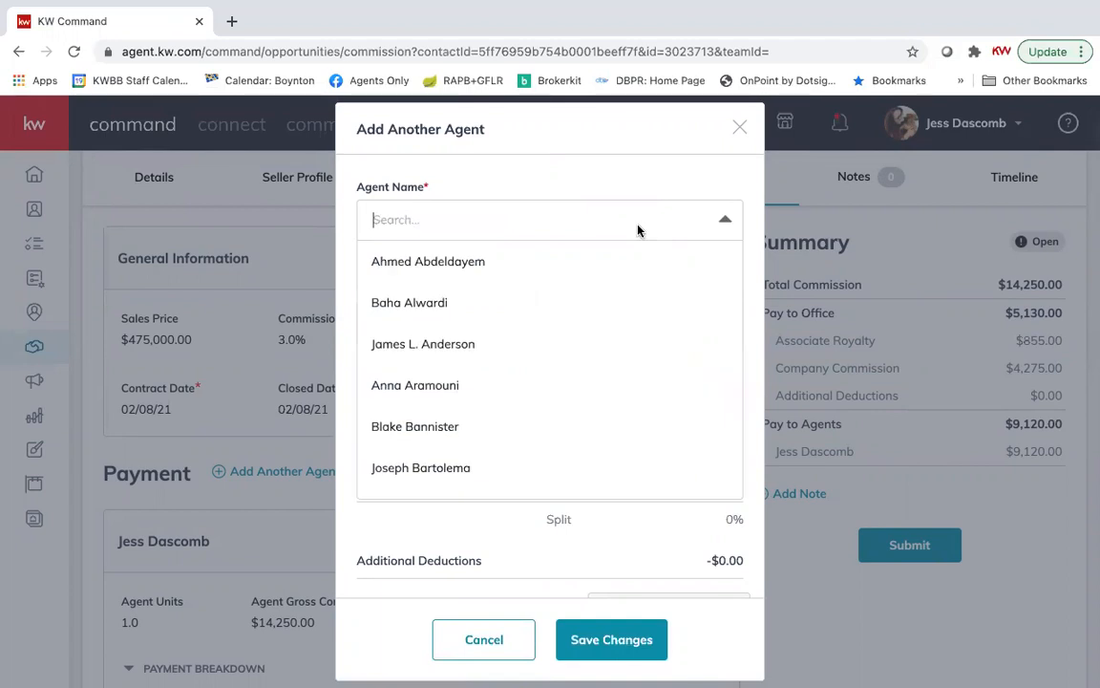
{"action": "type", "text": "emilly"}
{"action": "left_click", "coordinate": [568, 268]}
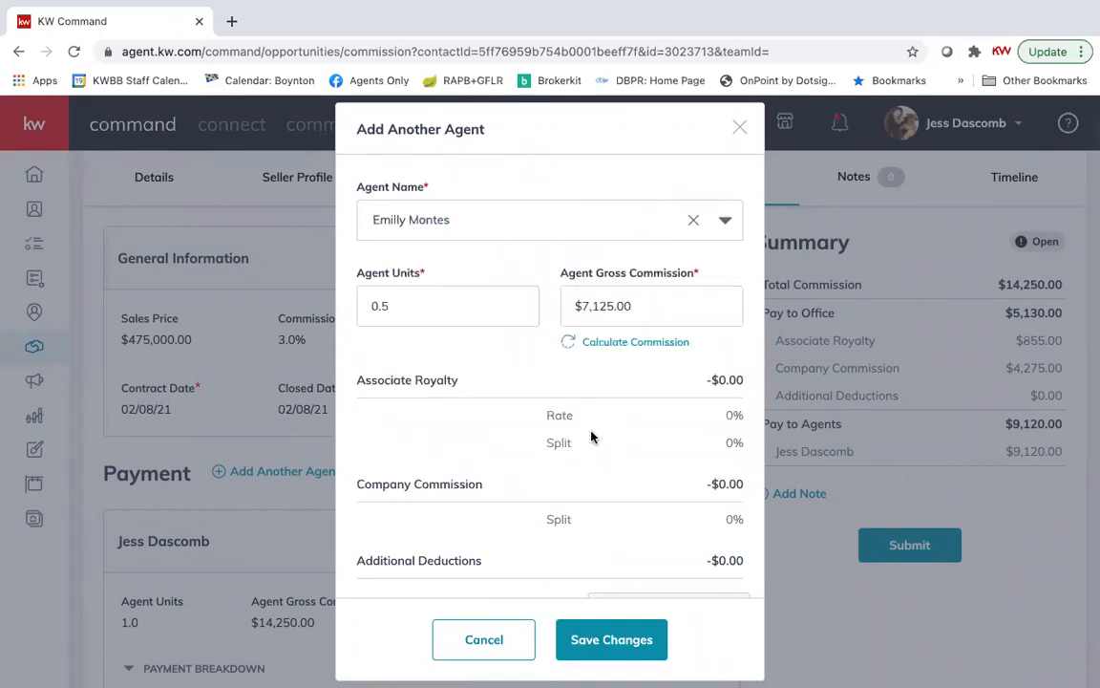
{"action": "scroll", "coordinate": [591, 437], "scroll_direction": "down", "scroll_amount": 4}
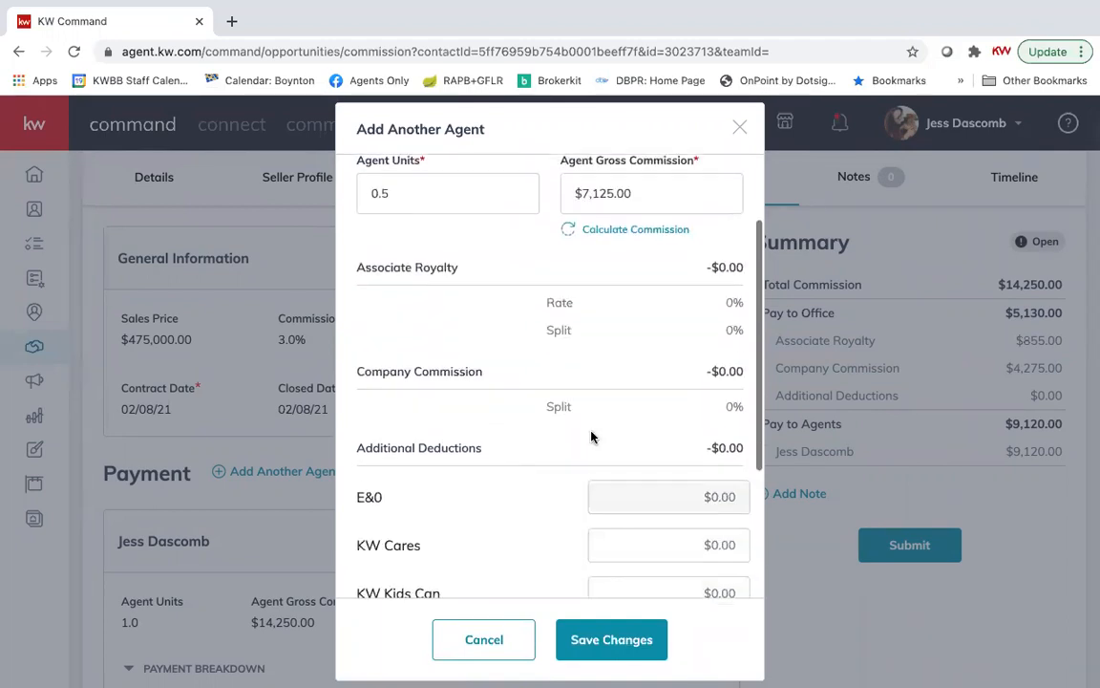
{"action": "left_click", "coordinate": [604, 639]}
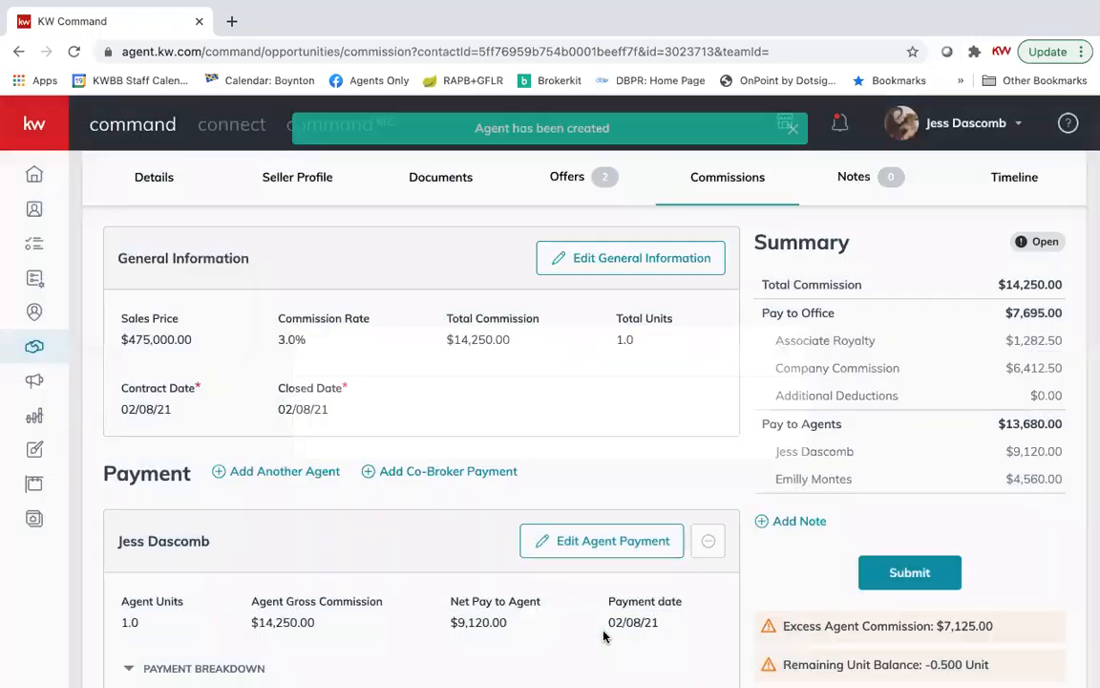
Examine the commission summary's office and agent payouts, along with its warnings about agent commission and unit balance
{"action": "scroll", "coordinate": [880, 493], "scroll_direction": "down", "scroll_amount": 2}
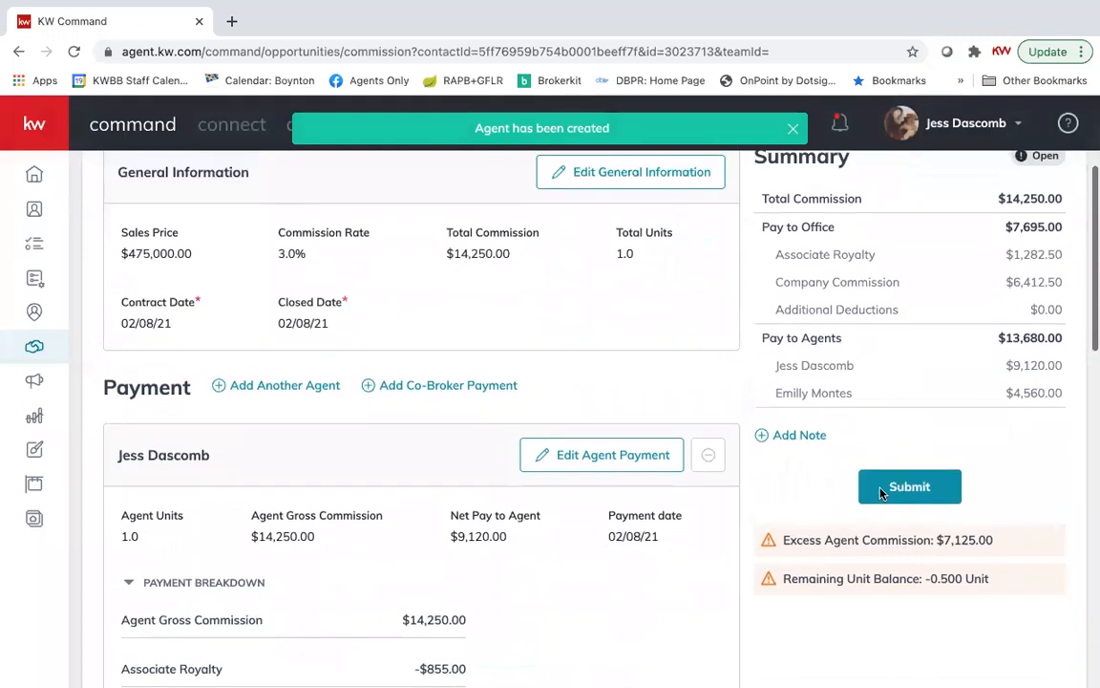
{"action": "scroll", "coordinate": [881, 493], "scroll_direction": "up", "scroll_amount": 2}
{"action": "scroll", "coordinate": [881, 493], "scroll_direction": "up", "scroll_amount": 1}
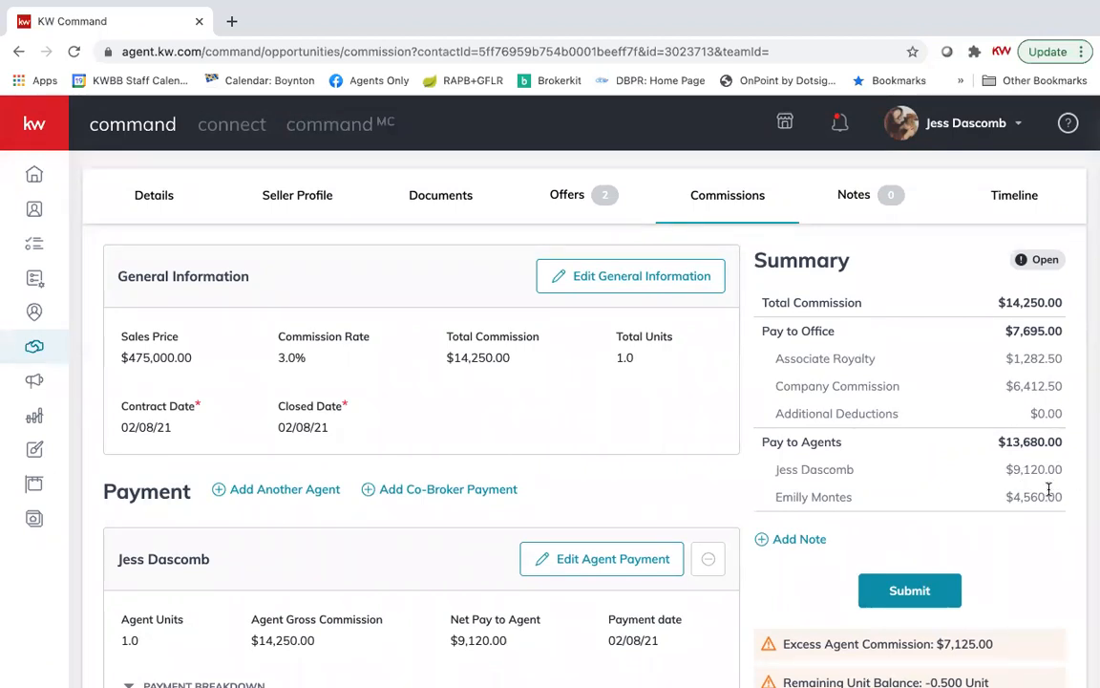
{"action": "scroll", "coordinate": [1064, 492], "scroll_direction": "down", "scroll_amount": 3}
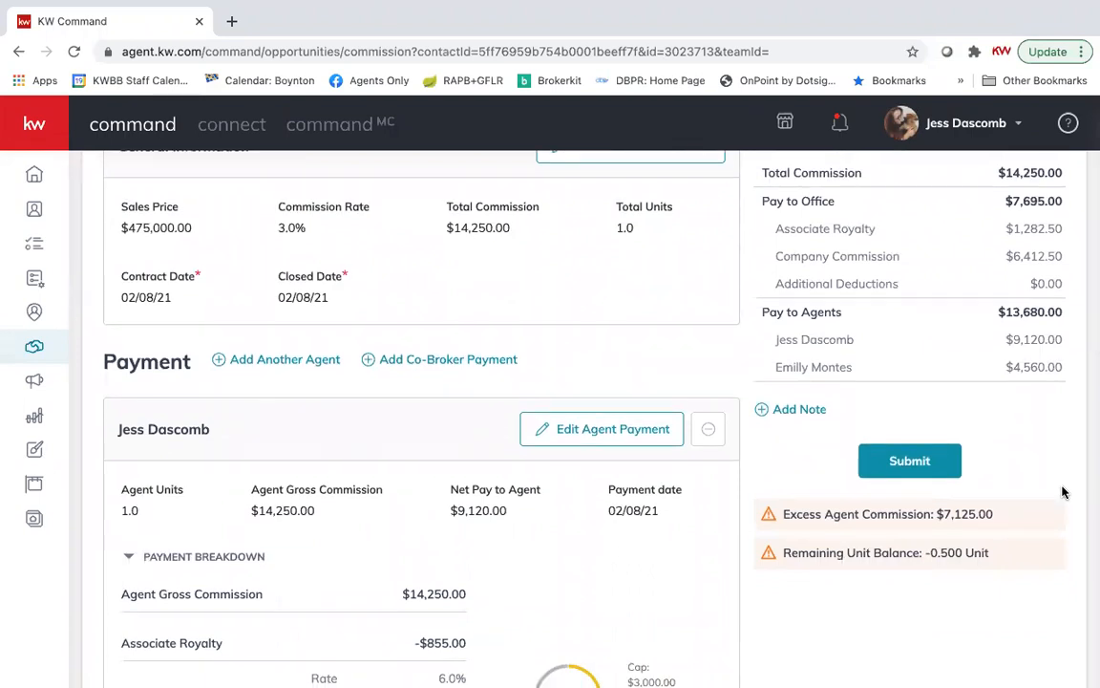
{"action": "scroll", "coordinate": [1050, 419], "scroll_direction": "down", "scroll_amount": 1}
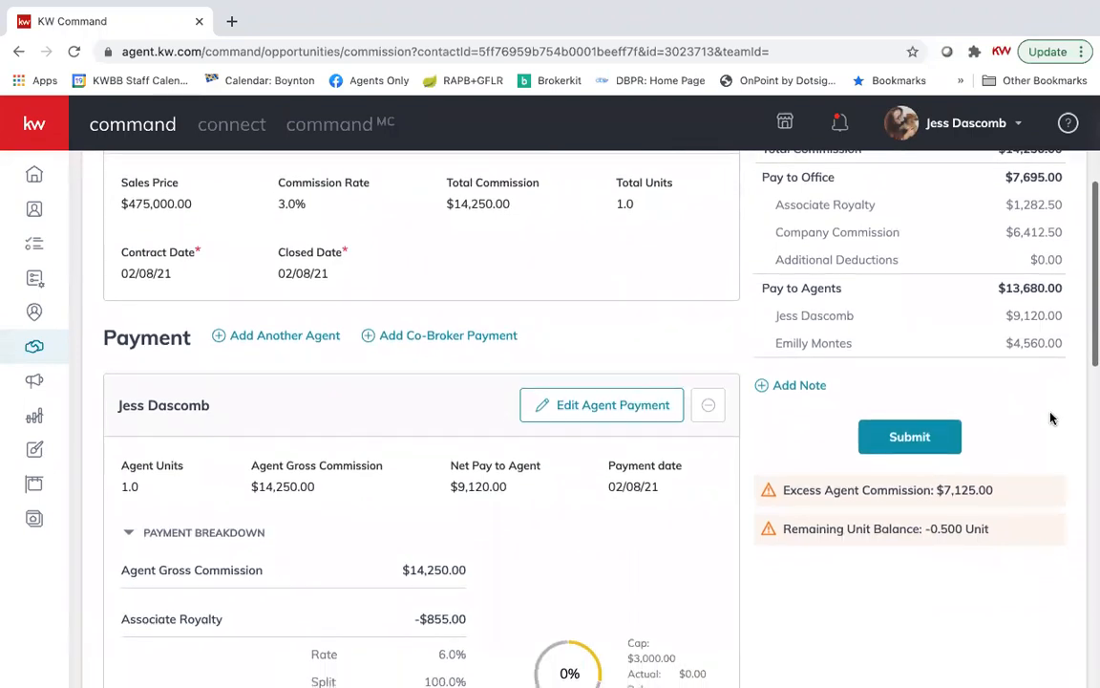
{"action": "scroll", "coordinate": [1050, 419], "scroll_direction": "up", "scroll_amount": 2}
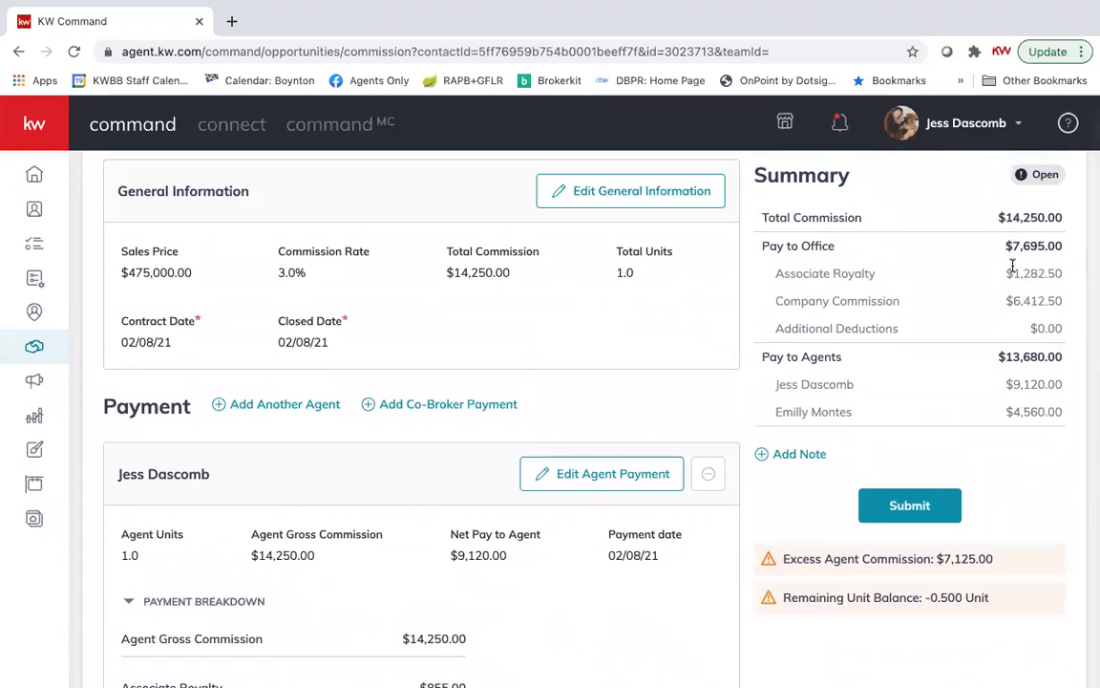
{"action": "scroll", "coordinate": [982, 407], "scroll_direction": "down", "scroll_amount": 5}
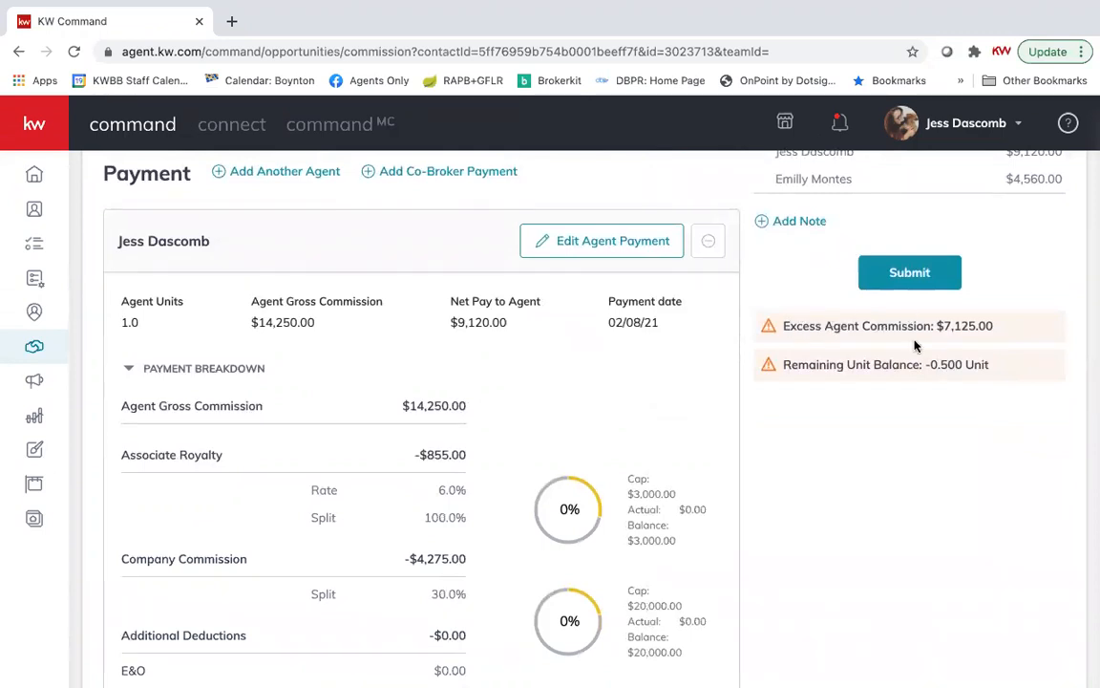
{"action": "scroll", "coordinate": [713, 324], "scroll_direction": "up", "scroll_amount": 2}
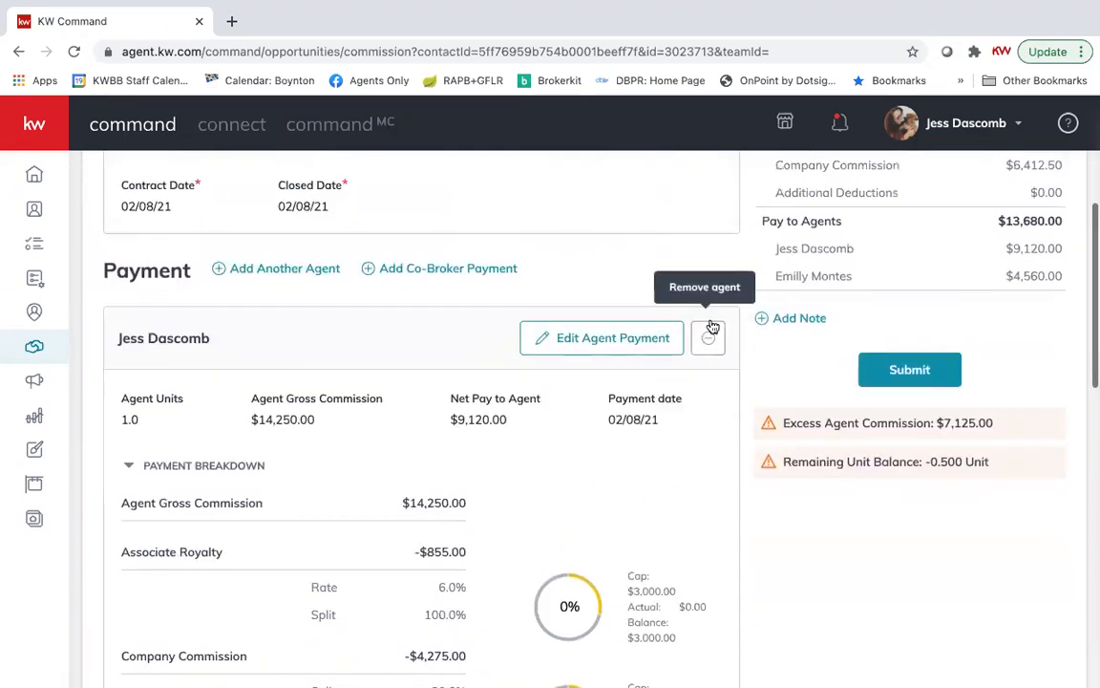
{"action": "scroll", "coordinate": [712, 326], "scroll_direction": "up", "scroll_amount": 7}
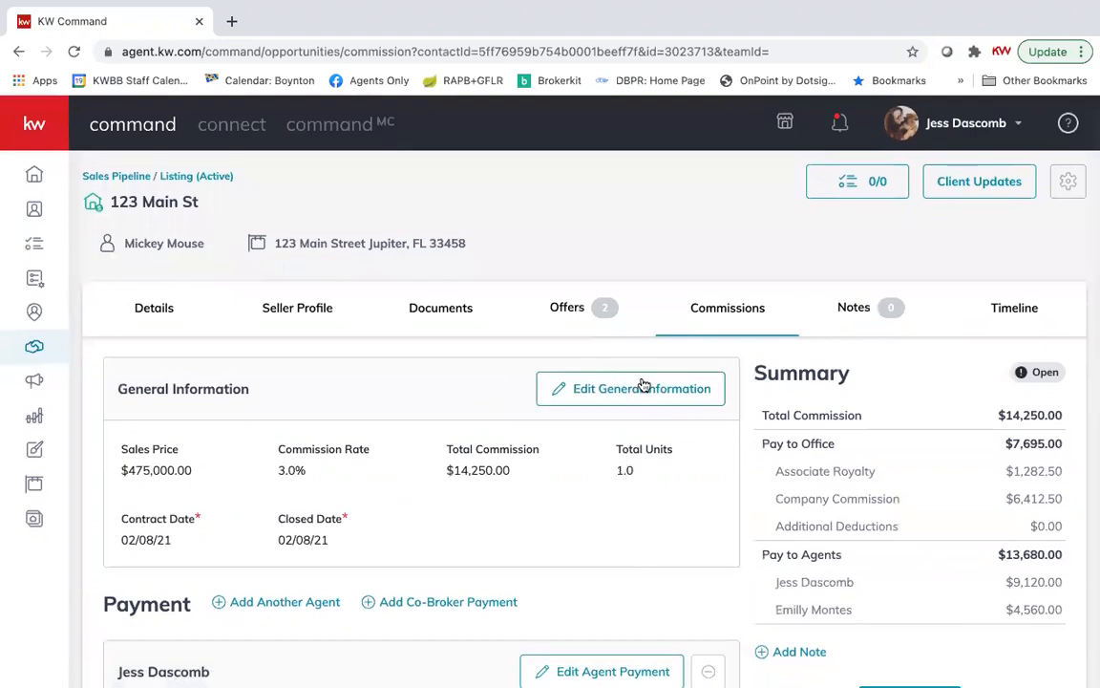
Check whether the total units can be edited in the listing's general commission information, and leave it without saving
{"action": "left_click", "coordinate": [644, 387]}
{"action": "double_click", "coordinate": [393, 420]}
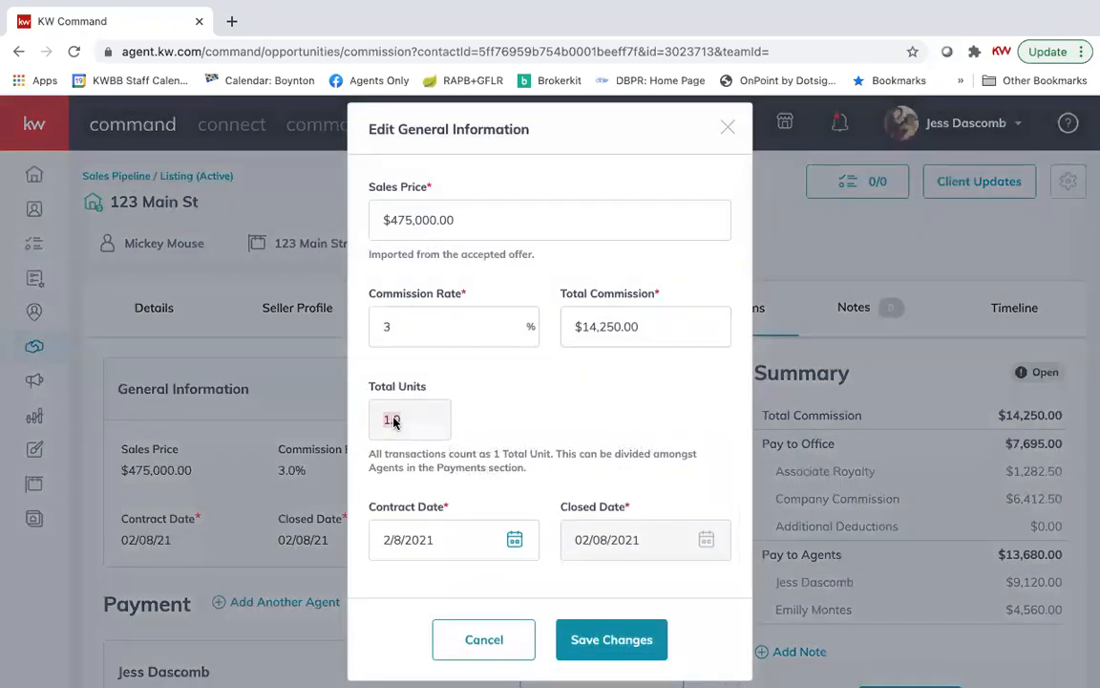
{"action": "left_click", "coordinate": [444, 416]}
{"action": "left_click", "coordinate": [504, 639]}
Set the original listing agent's payment to .5 agent units, recalculate the gross commission and save the changes
{"action": "scroll", "coordinate": [506, 637], "scroll_direction": "down", "scroll_amount": 2}
{"action": "scroll", "coordinate": [505, 637], "scroll_direction": "down", "scroll_amount": 1}
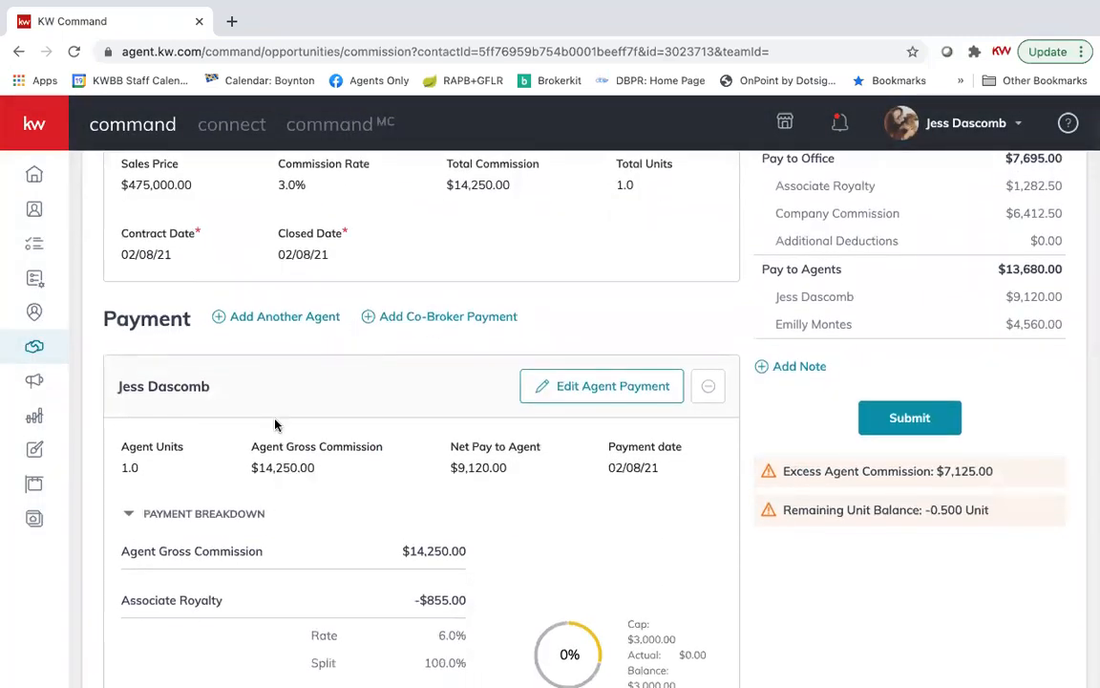
{"action": "scroll", "coordinate": [275, 425], "scroll_direction": "down", "scroll_amount": 2}
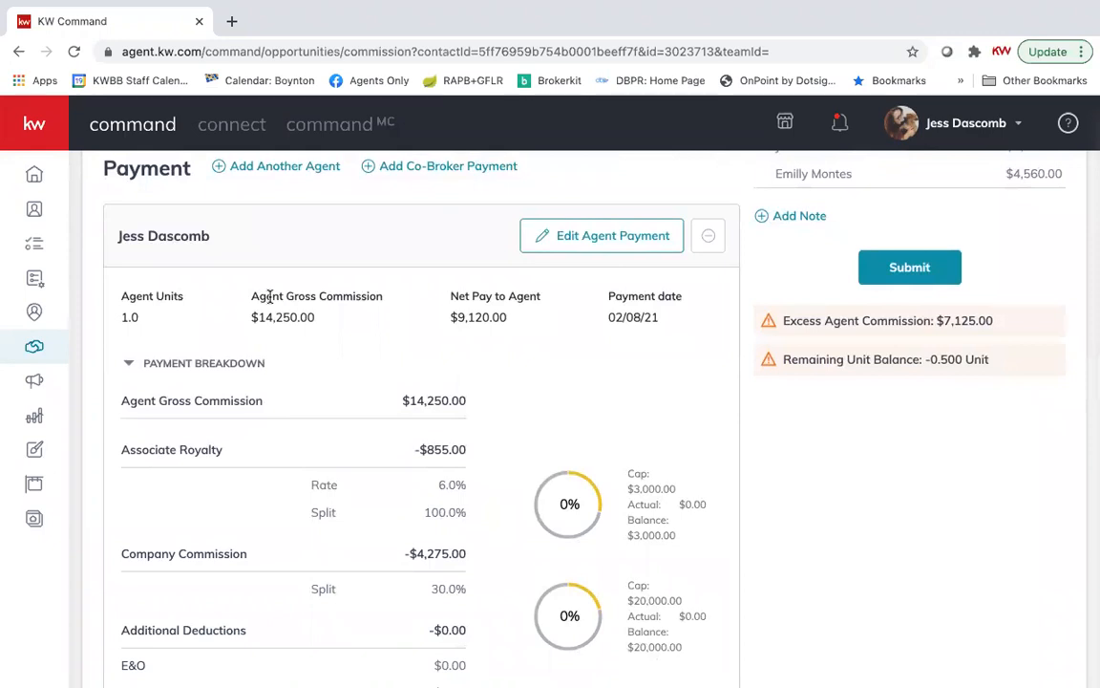
{"action": "scroll", "coordinate": [270, 297], "scroll_direction": "down", "scroll_amount": 1}
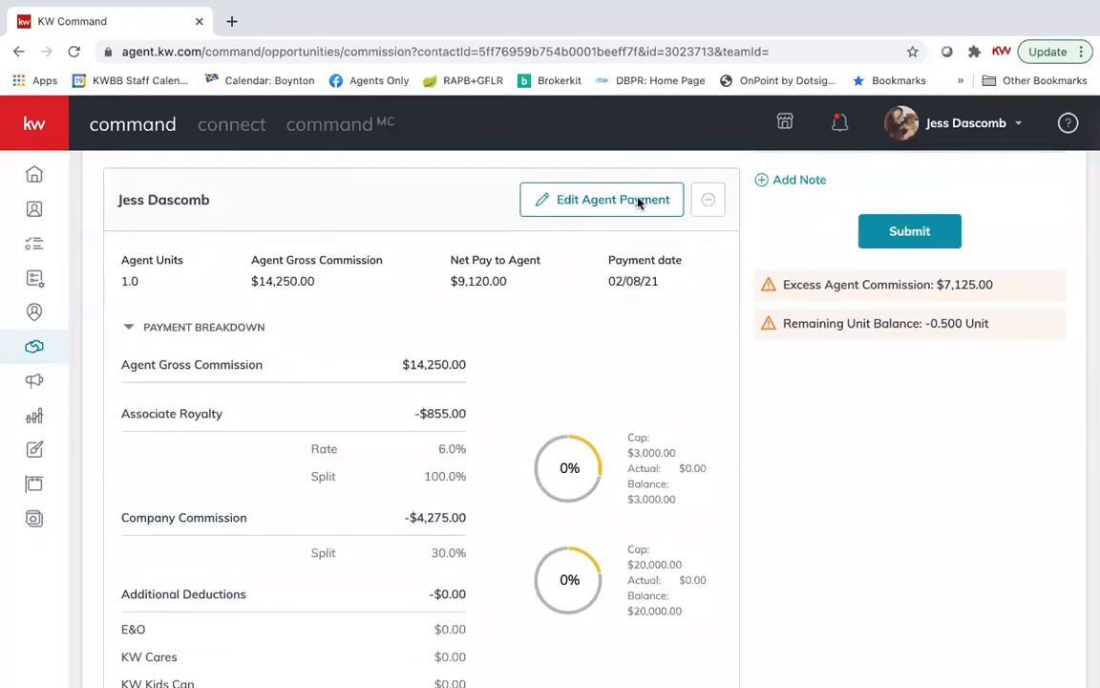
{"action": "left_click", "coordinate": [638, 201]}
{"action": "left_click", "coordinate": [449, 314]}
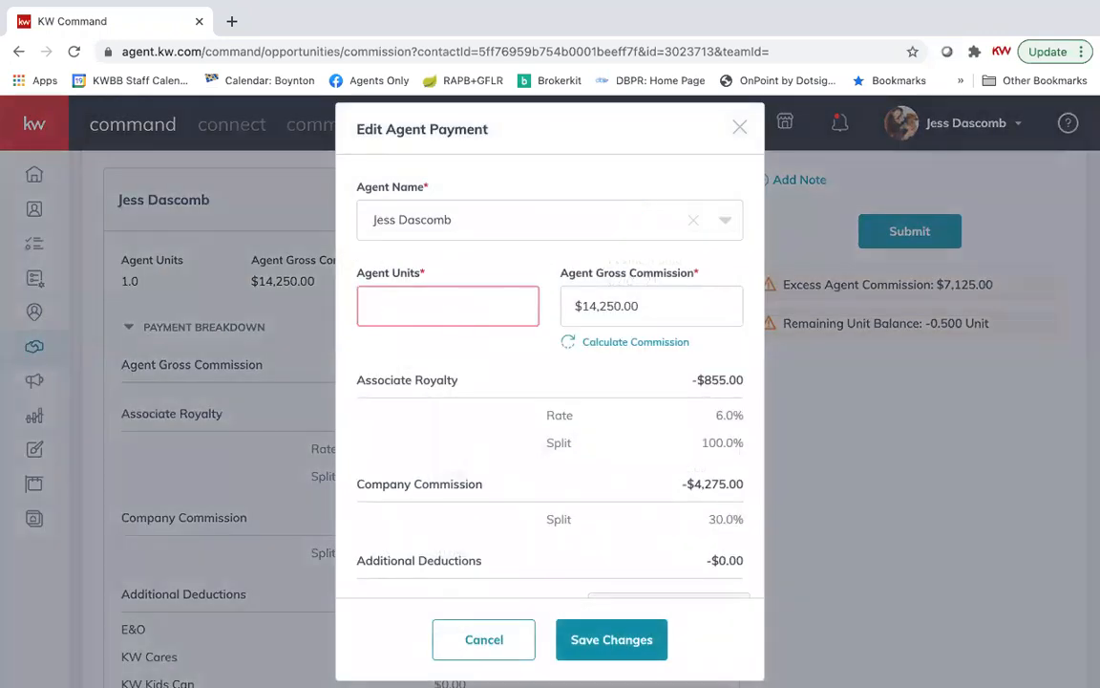
{"action": "type", "text": ".5"}
{"action": "left_click", "coordinate": [638, 346]}
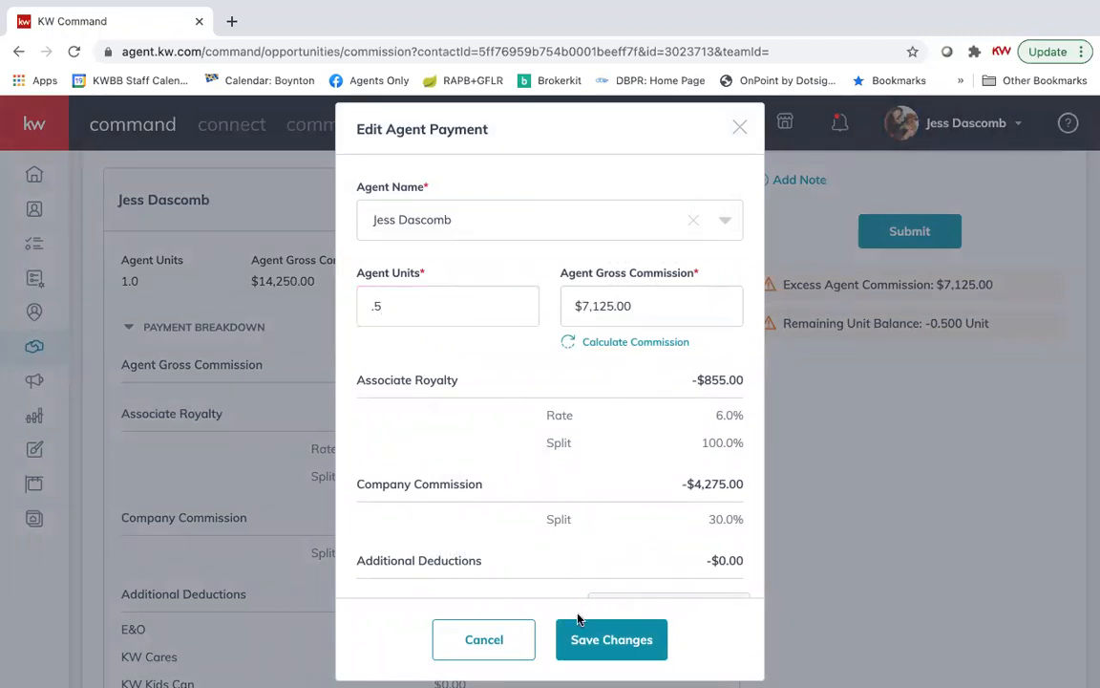
{"action": "left_click", "coordinate": [580, 647]}
Review the updated commission summary and the original agent's payment breakdown
{"action": "scroll", "coordinate": [1072, 444], "scroll_direction": "up", "scroll_amount": 4}
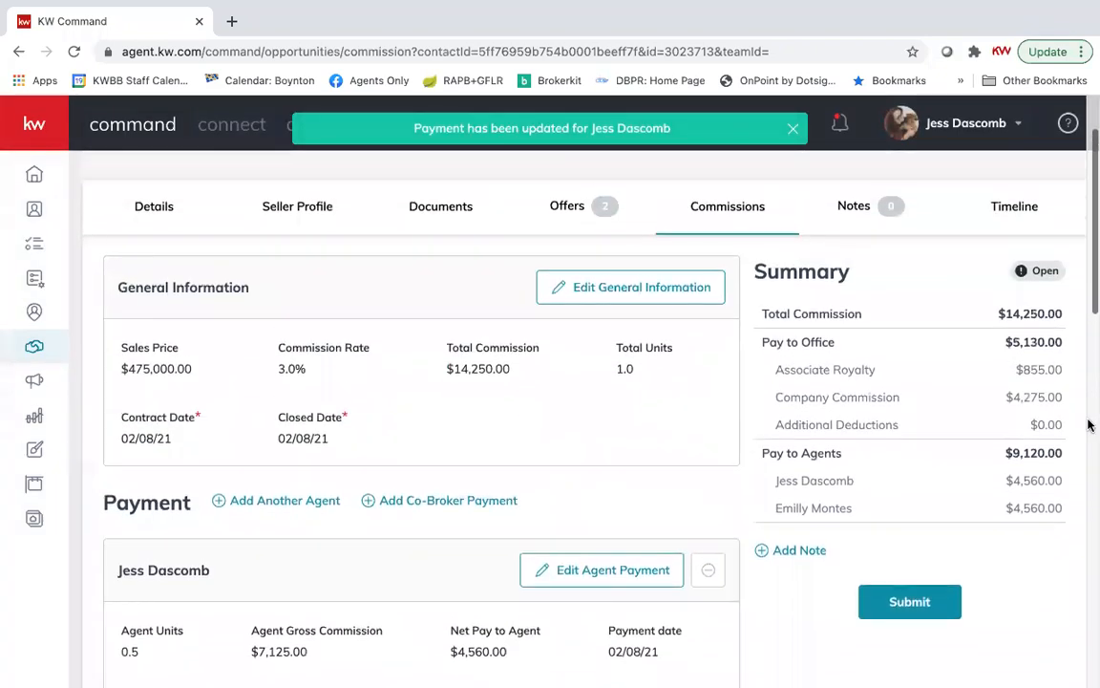
{"action": "scroll", "coordinate": [1087, 425], "scroll_direction": "down", "scroll_amount": 2}
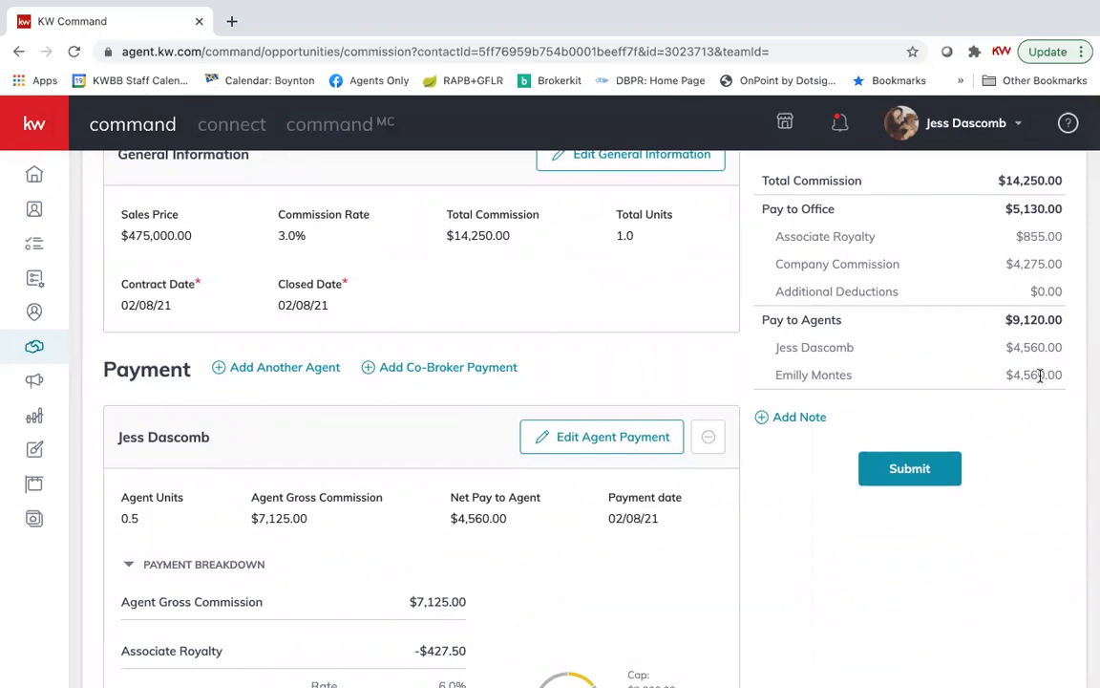
{"action": "scroll", "coordinate": [708, 444], "scroll_direction": "down", "scroll_amount": 3}
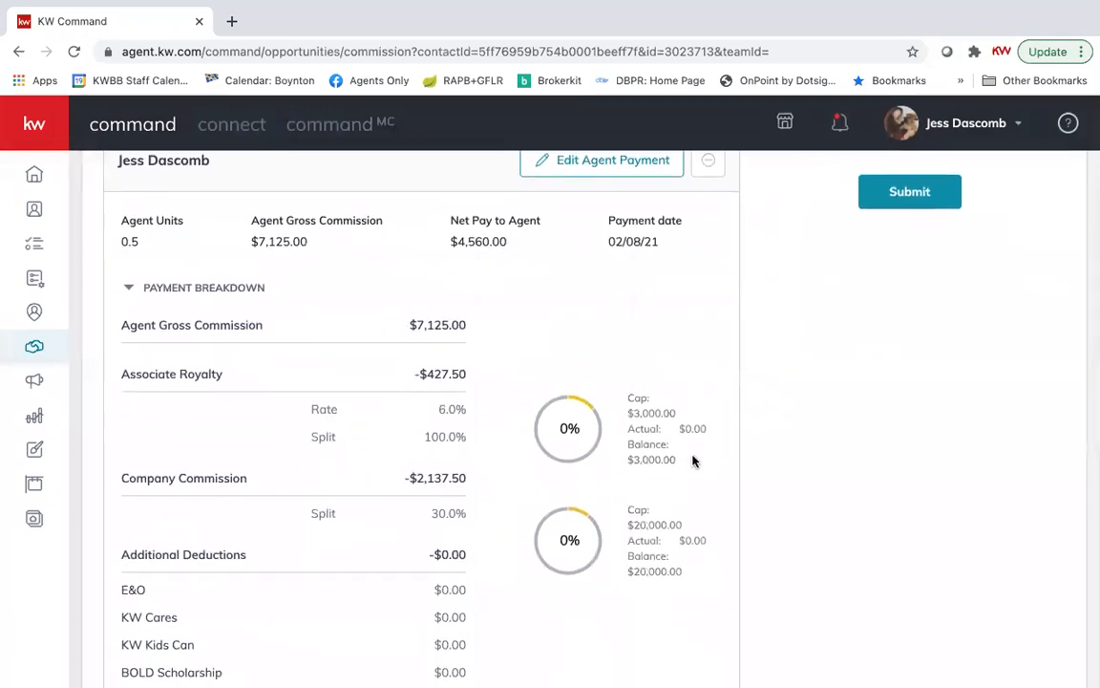
Review both agents' payment breakdowns, including royalty, company commission, deductions and cap progress, against the commission summary
{"action": "scroll", "coordinate": [759, 315], "scroll_direction": "up", "scroll_amount": 2}
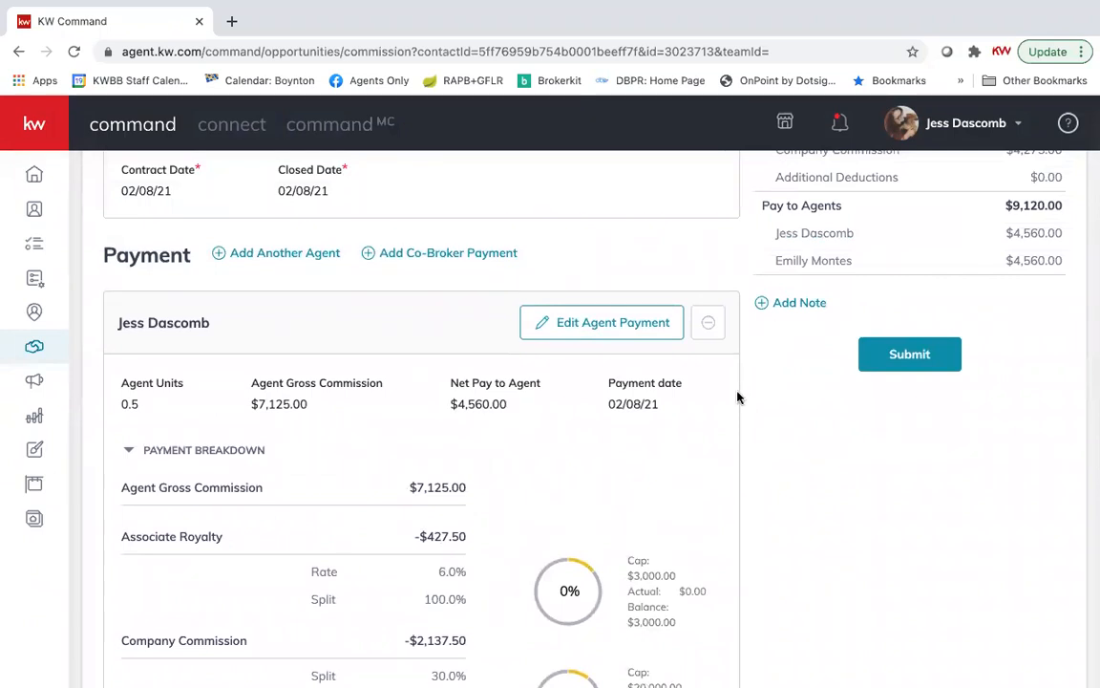
{"action": "scroll", "coordinate": [737, 395], "scroll_direction": "down", "scroll_amount": 3}
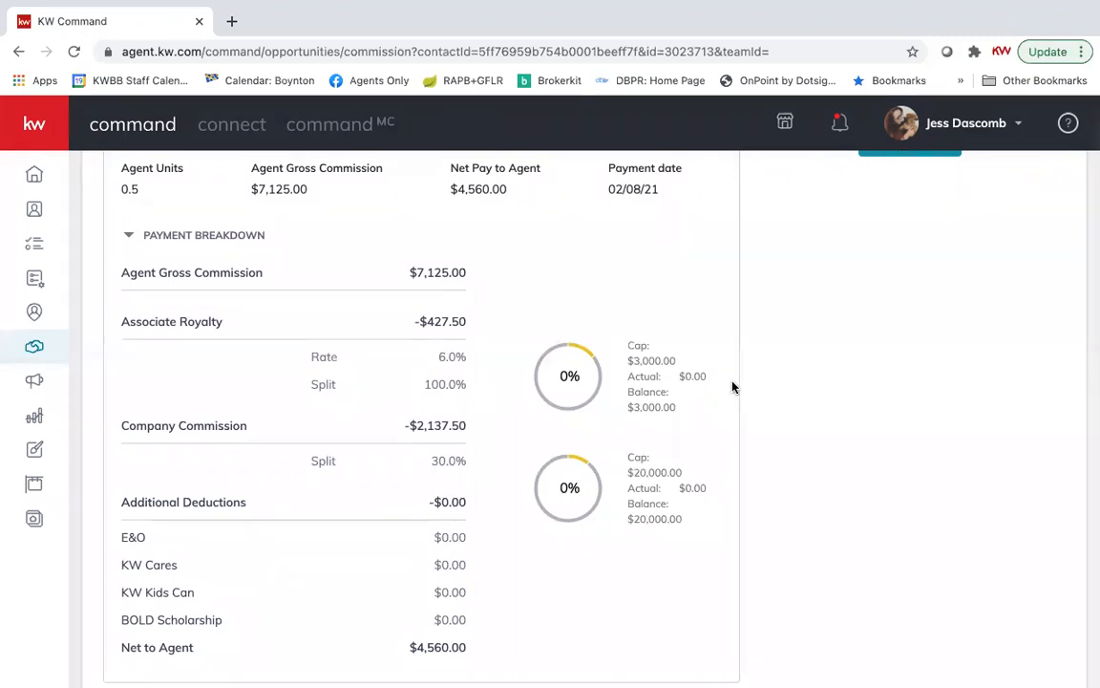
{"action": "scroll", "coordinate": [719, 324], "scroll_direction": "down", "scroll_amount": 2}
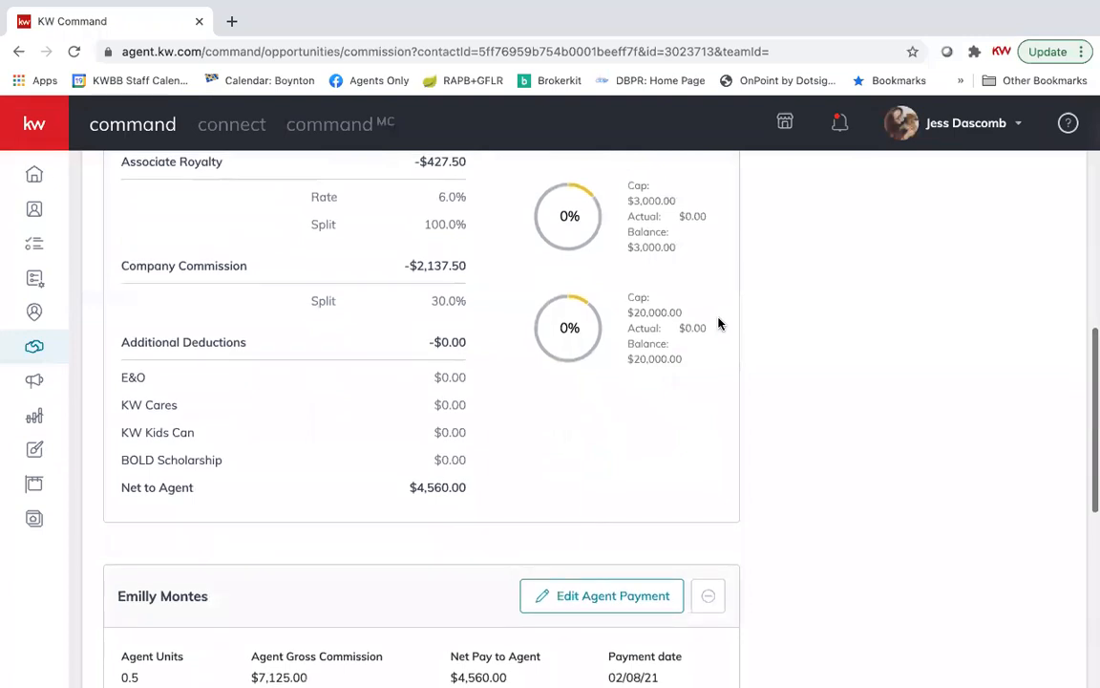
{"action": "scroll", "coordinate": [720, 323], "scroll_direction": "down", "scroll_amount": 5}
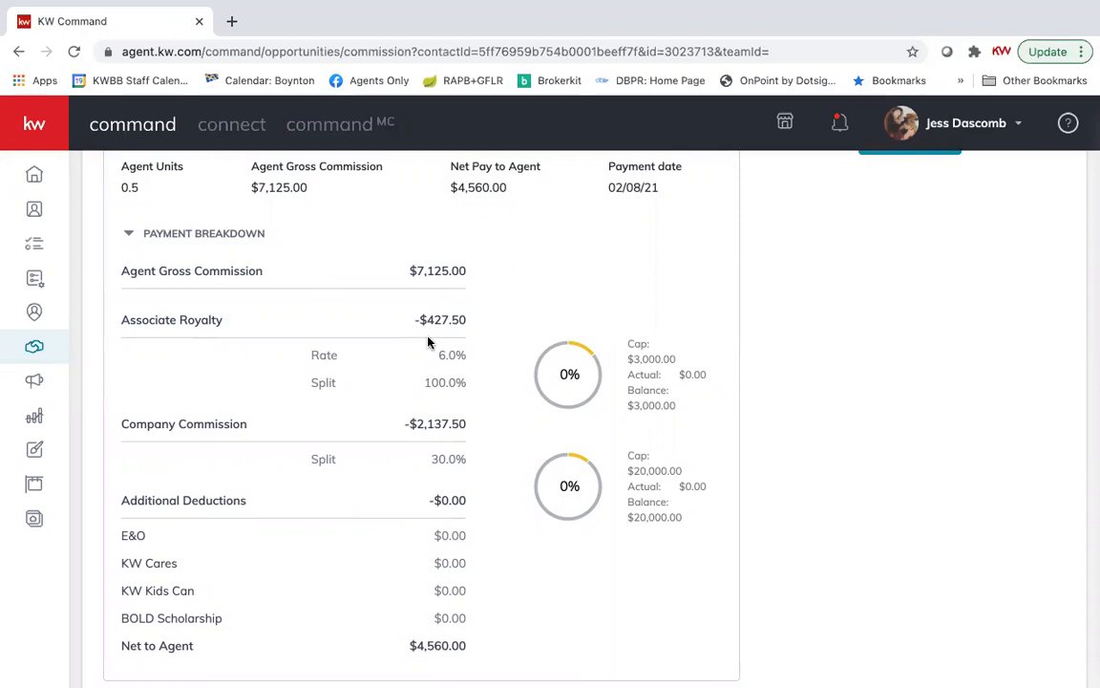
{"action": "scroll", "coordinate": [478, 427], "scroll_direction": "up", "scroll_amount": 1}
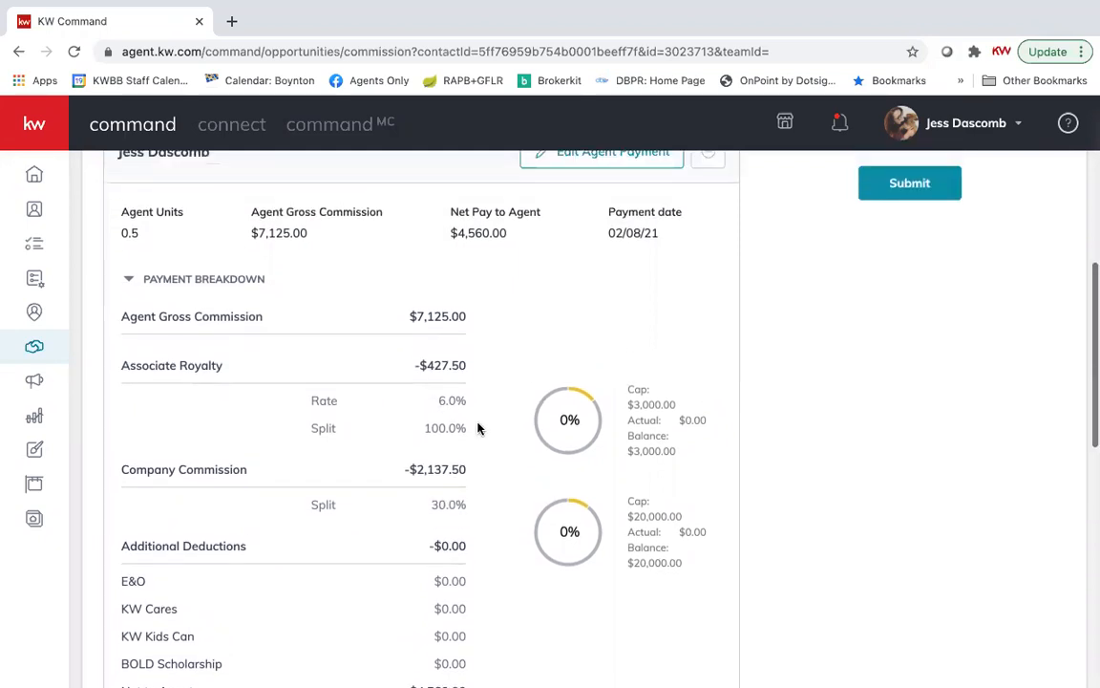
{"action": "scroll", "coordinate": [478, 428], "scroll_direction": "down", "scroll_amount": 2}
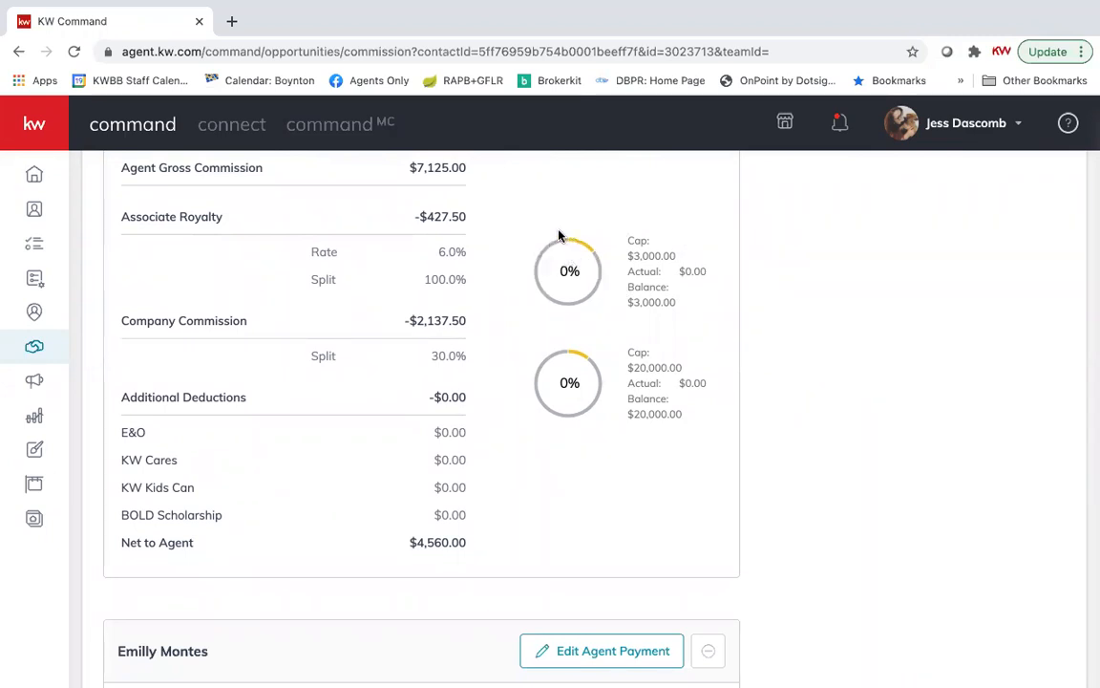
{"action": "scroll", "coordinate": [626, 417], "scroll_direction": "down", "scroll_amount": 3}
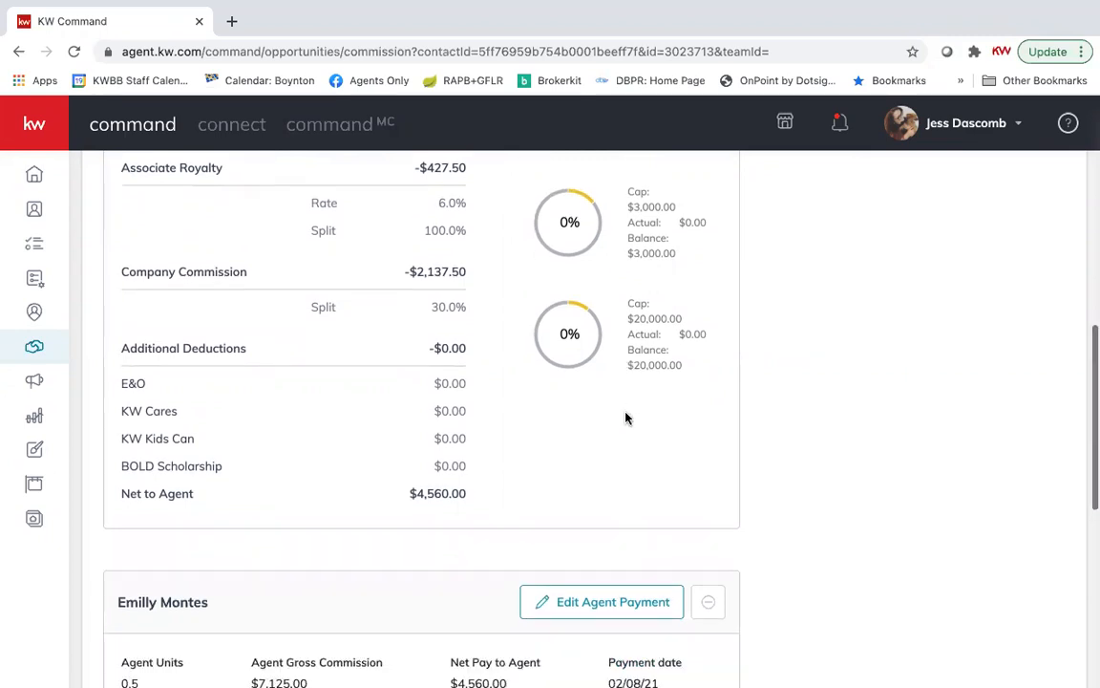
{"action": "scroll", "coordinate": [626, 417], "scroll_direction": "down", "scroll_amount": 5}
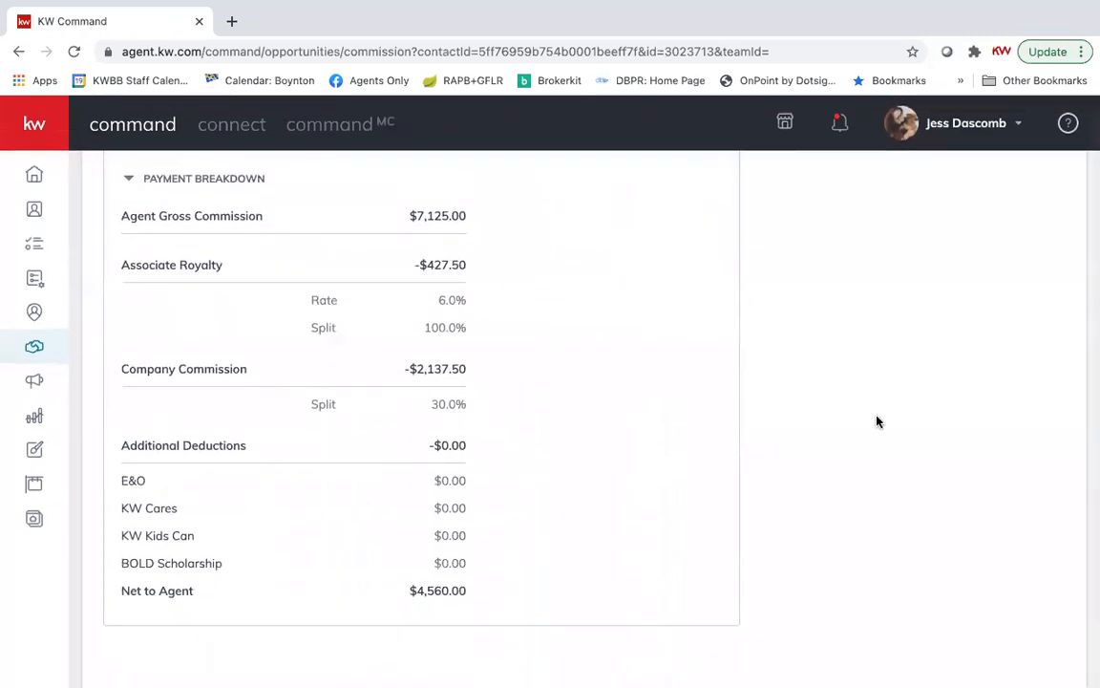
{"action": "scroll", "coordinate": [897, 427], "scroll_direction": "up", "scroll_amount": 10}
{"action": "scroll", "coordinate": [896, 427], "scroll_direction": "up", "scroll_amount": 4}
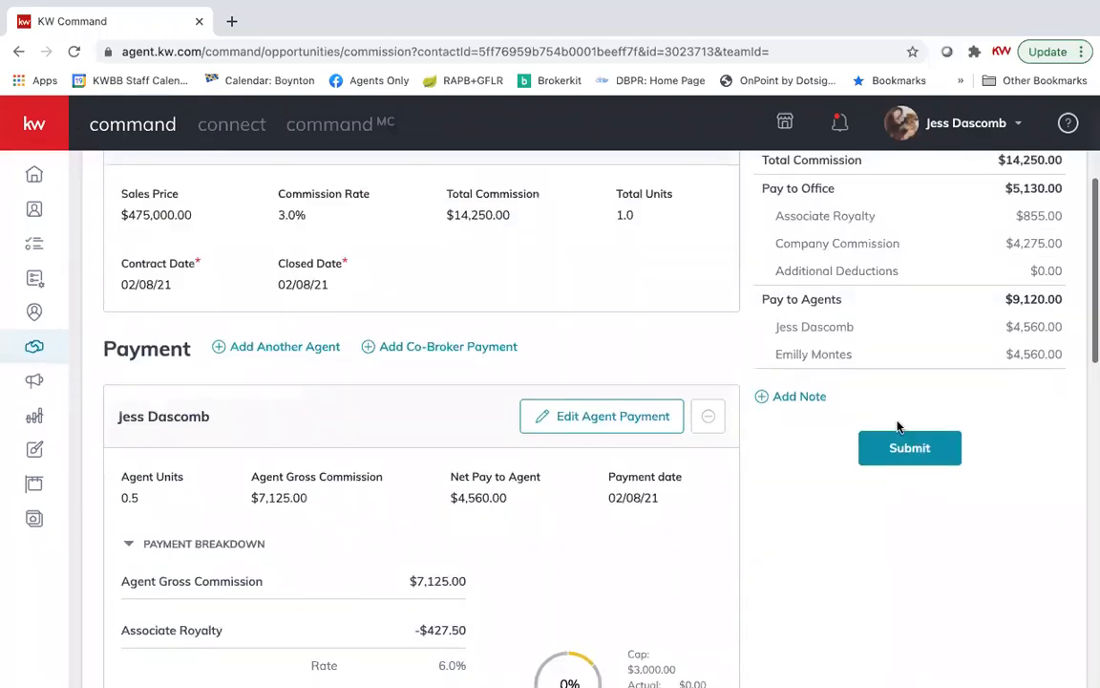
{"action": "scroll", "coordinate": [897, 427], "scroll_direction": "up", "scroll_amount": 1}
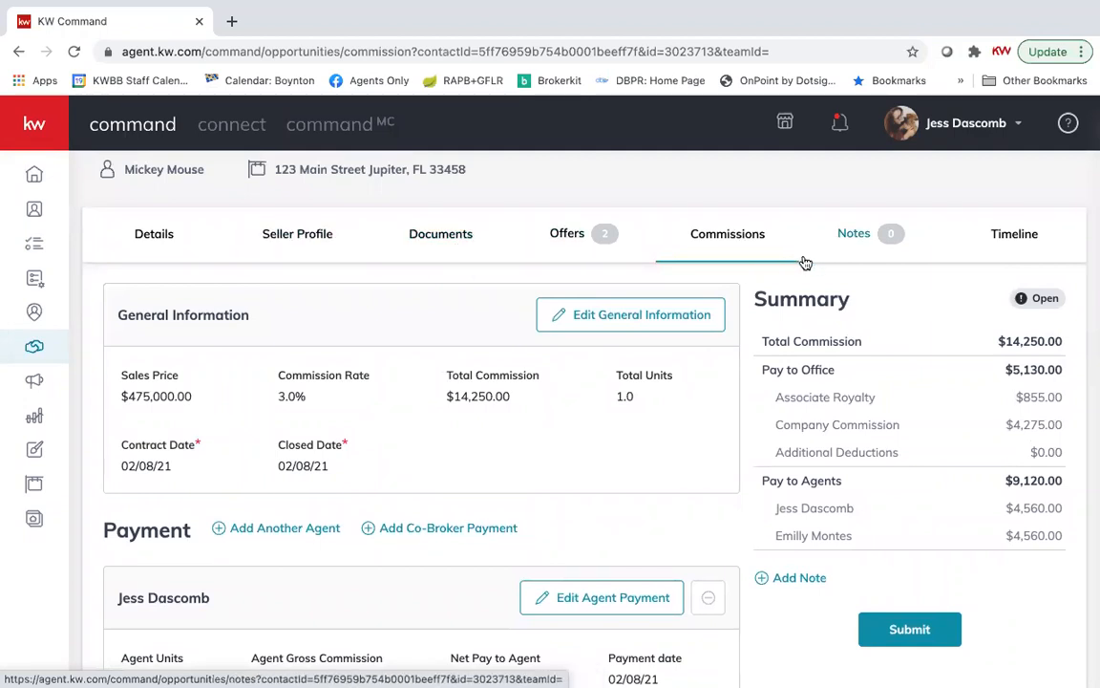
Review the listing's document checklists for the Listed, Under Contract and Closed stages, including their submission option
{"action": "left_click", "coordinate": [463, 236]}
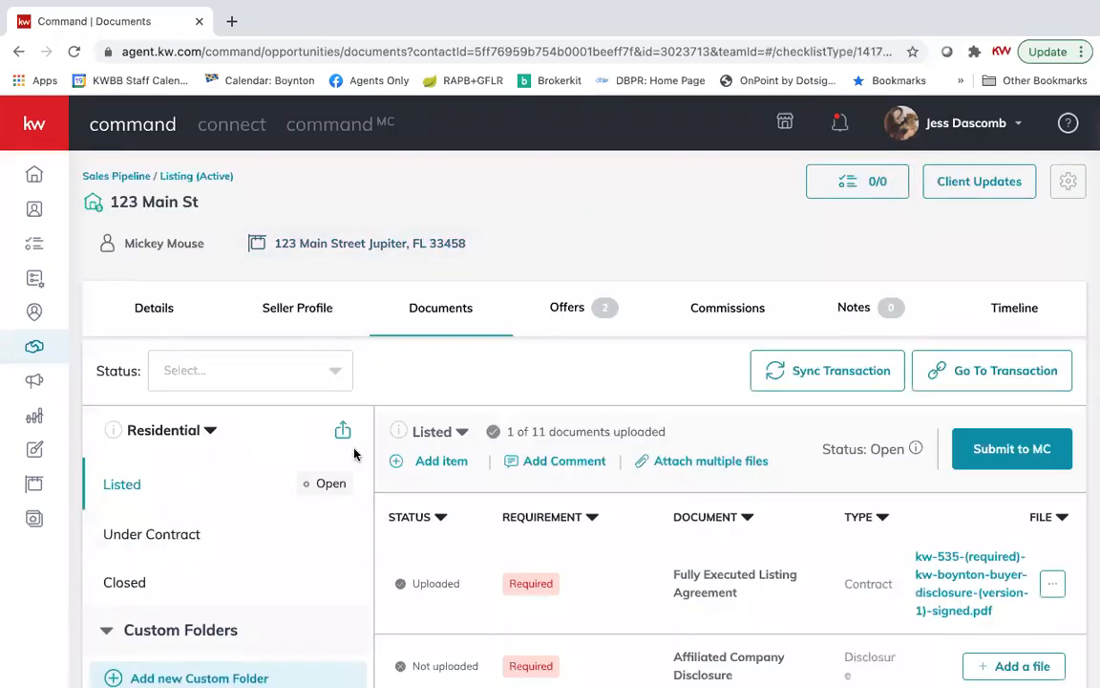
{"action": "mouse_move", "coordinate": [915, 449]}
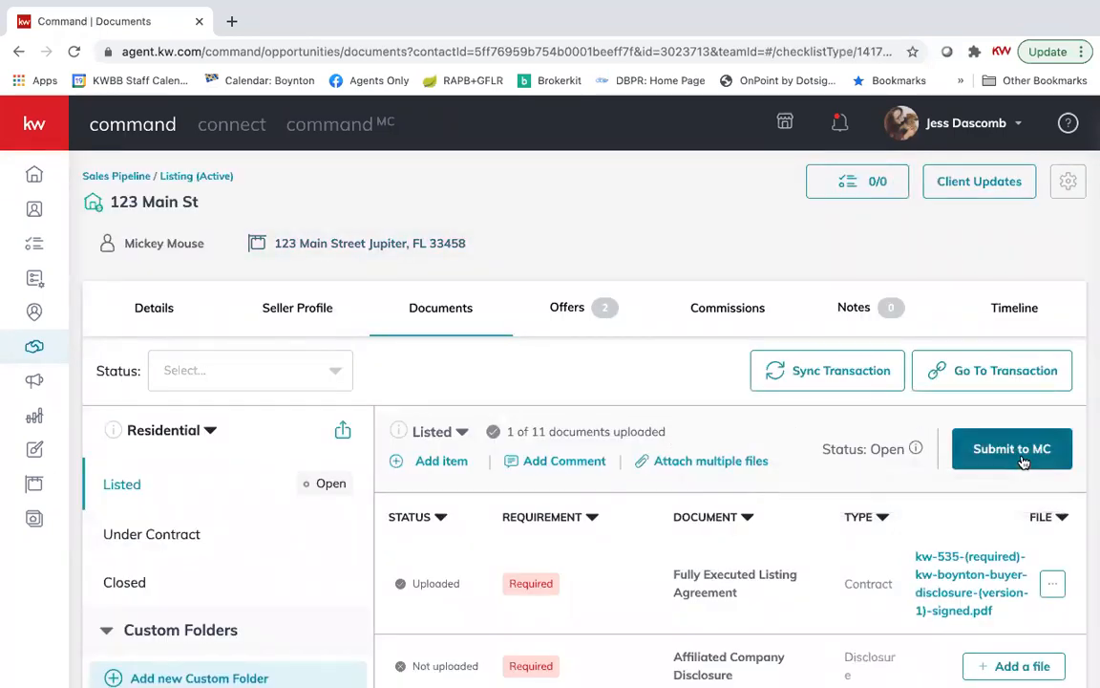
{"action": "left_click", "coordinate": [196, 534]}
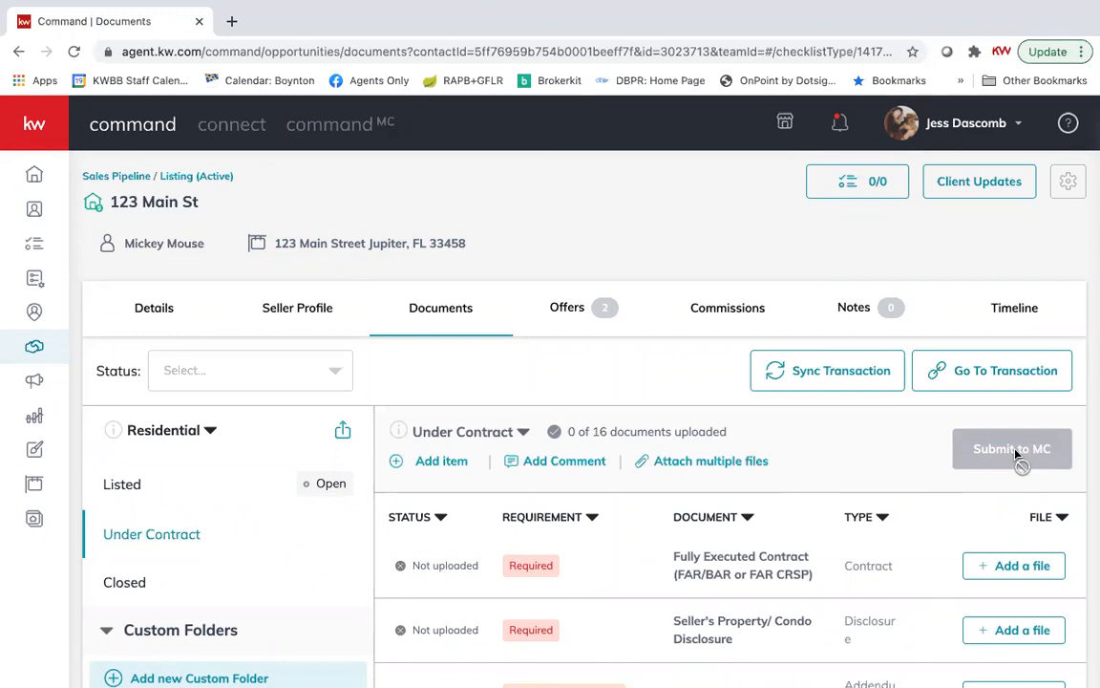
{"action": "left_click", "coordinate": [171, 588]}
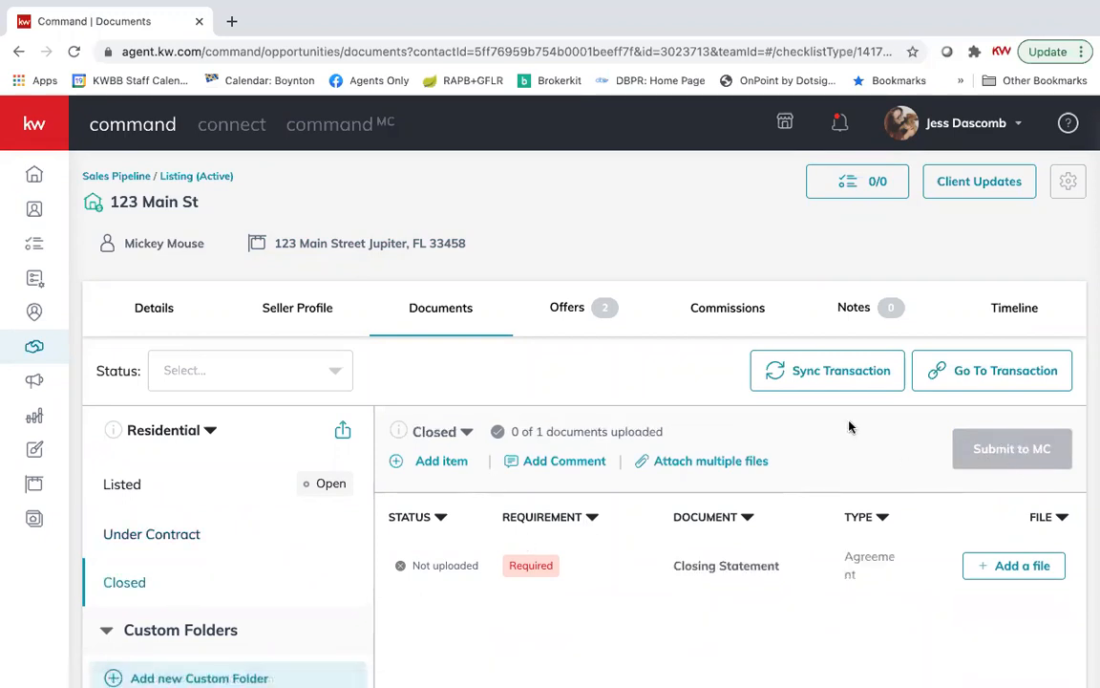
Return to the listing's commission details and look over the general information, summary and agent payments once more
{"action": "left_click", "coordinate": [691, 328]}
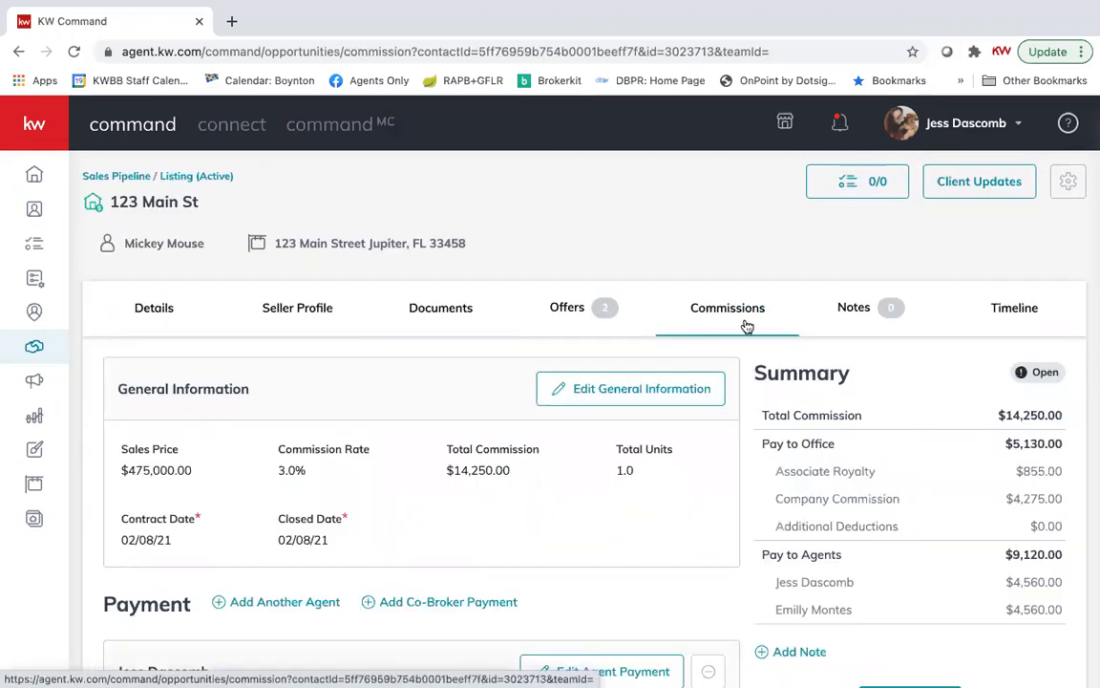
{"action": "scroll", "coordinate": [828, 444], "scroll_direction": "down", "scroll_amount": 5}
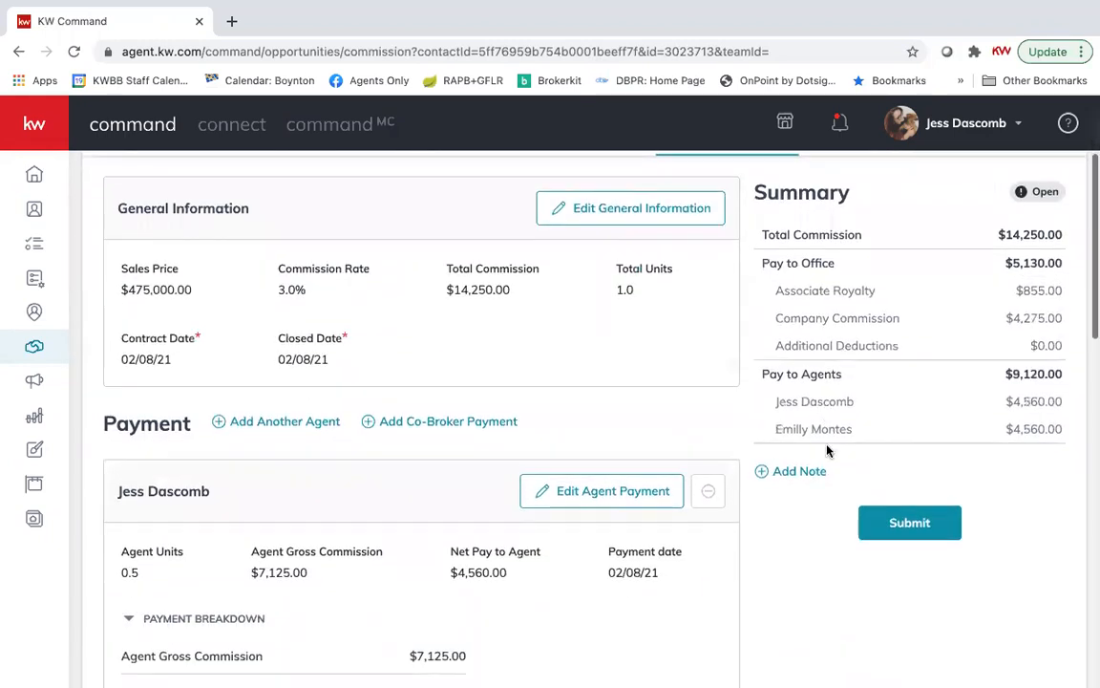
{"action": "scroll", "coordinate": [828, 451], "scroll_direction": "down", "scroll_amount": 8}
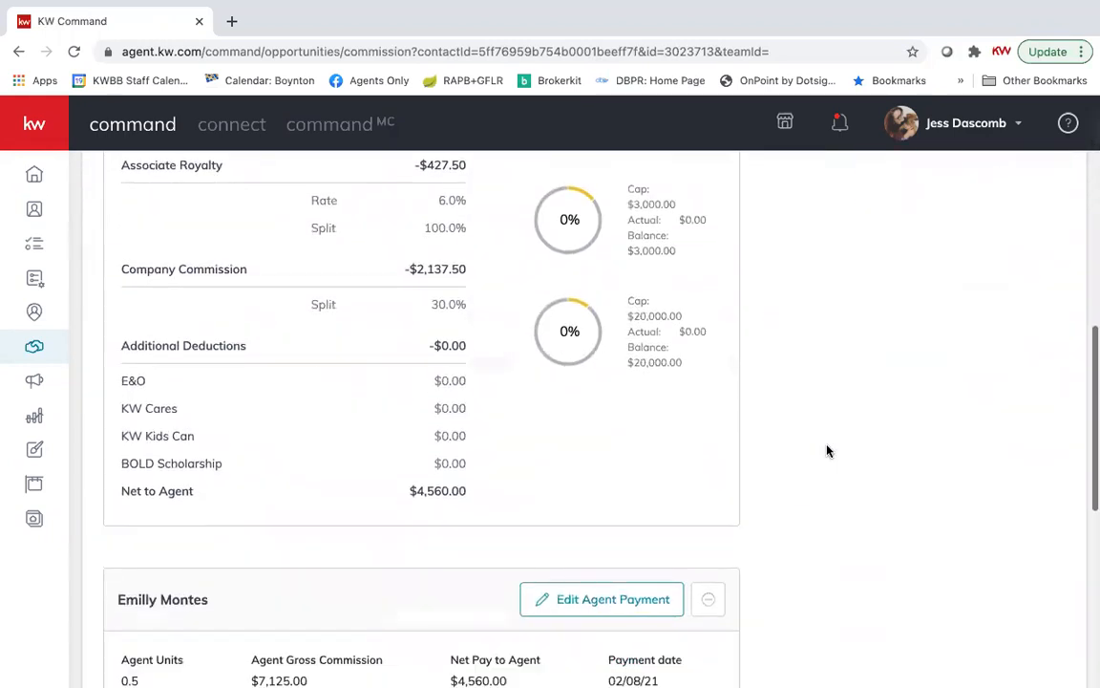
{"action": "scroll", "coordinate": [828, 451], "scroll_direction": "down", "scroll_amount": 2}
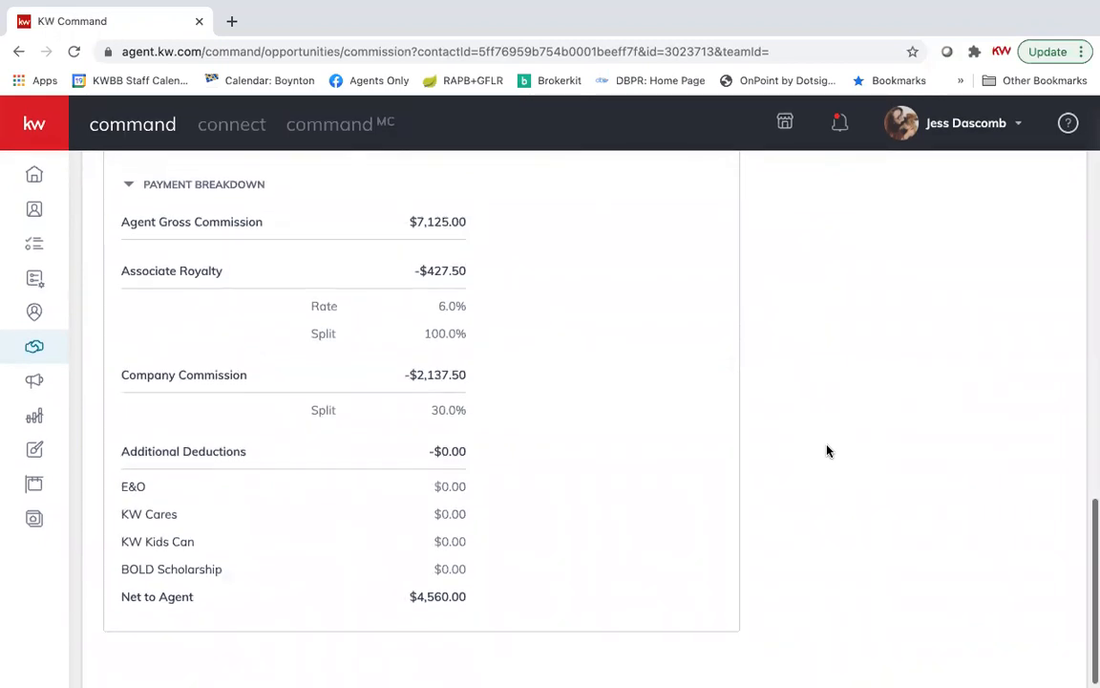
{"action": "scroll", "coordinate": [828, 451], "scroll_direction": "up", "scroll_amount": 1}
{"action": "scroll", "coordinate": [828, 450], "scroll_direction": "up", "scroll_amount": 8}
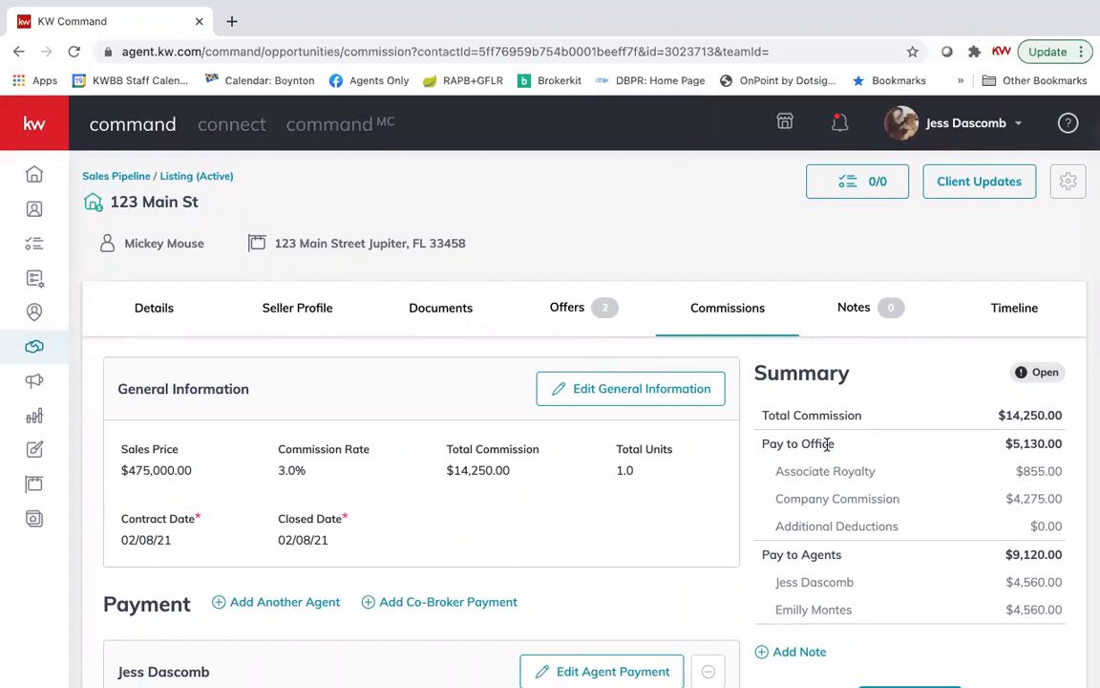
Open the Reports dashboard and examine the database overview, health score and percentages of contacts with each detail
{"action": "mouse_move", "coordinate": [41, 138]}
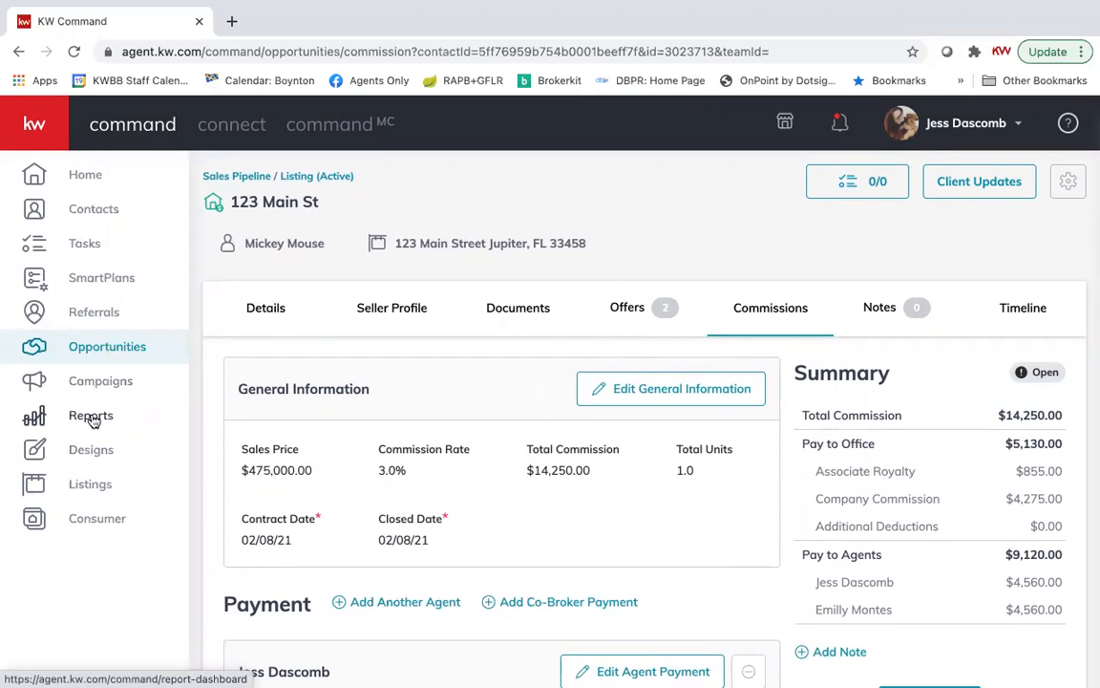
{"action": "mouse_move", "coordinate": [630, 7]}
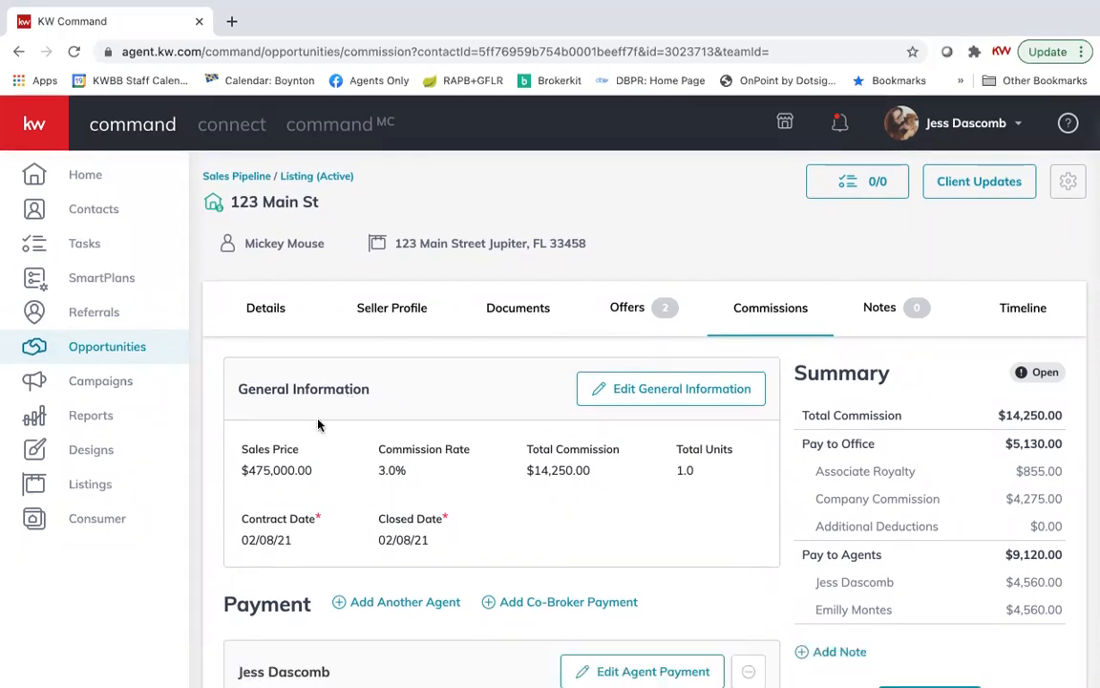
{"action": "left_click", "coordinate": [150, 419]}
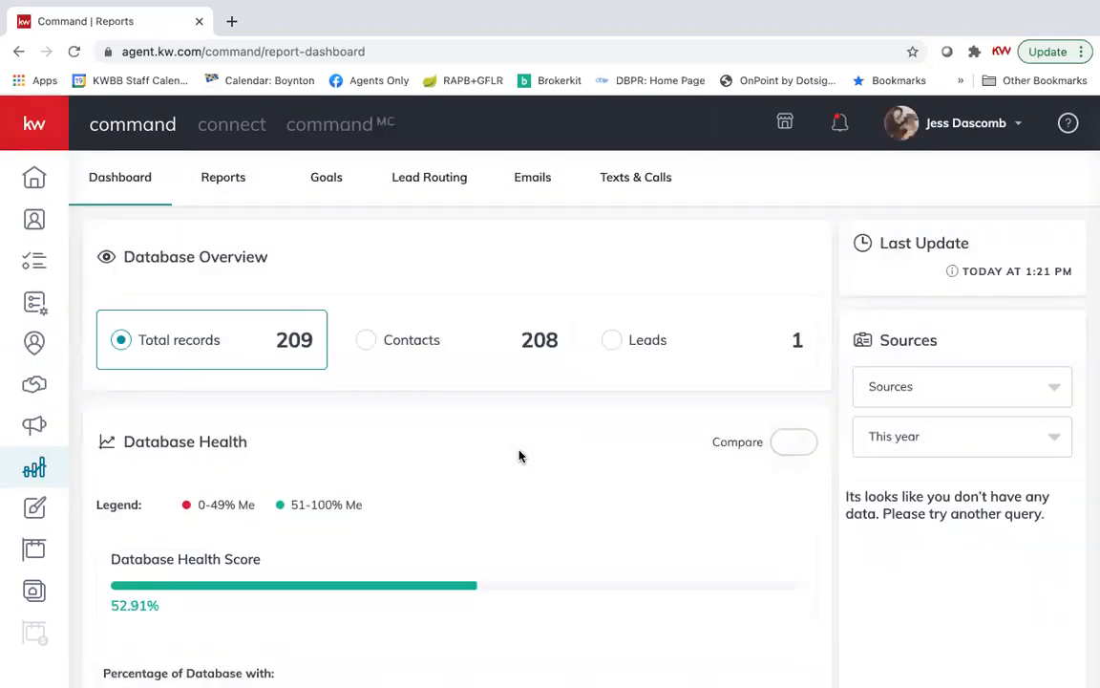
{"action": "scroll", "coordinate": [383, 589], "scroll_direction": "down", "scroll_amount": 1}
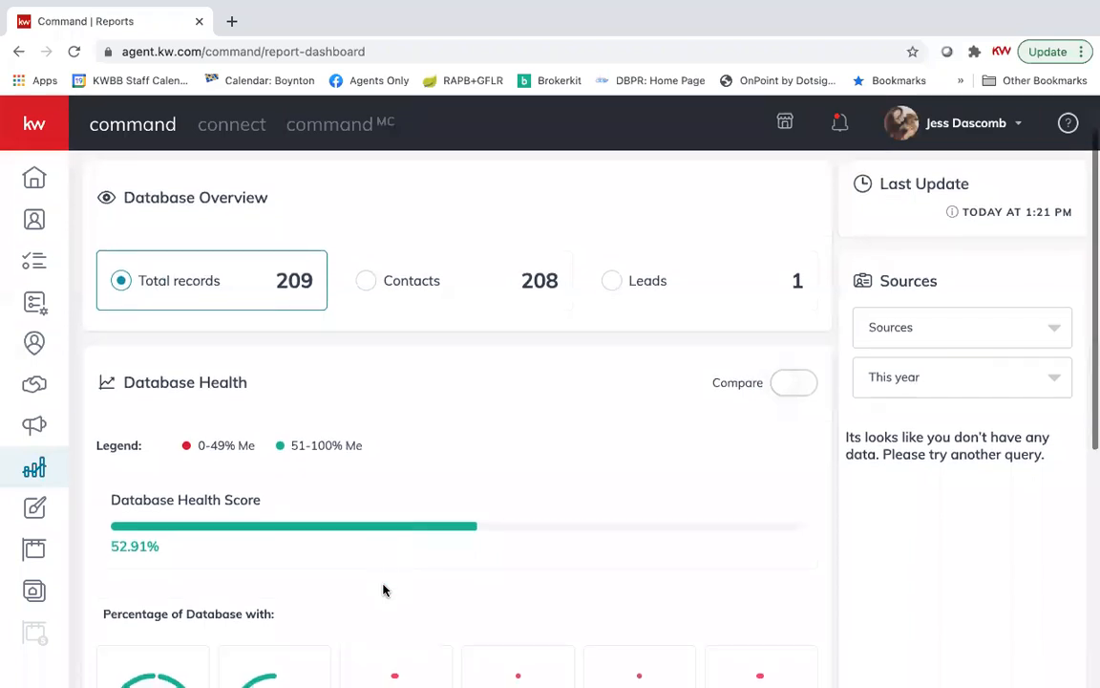
{"action": "scroll", "coordinate": [383, 589], "scroll_direction": "down", "scroll_amount": 3}
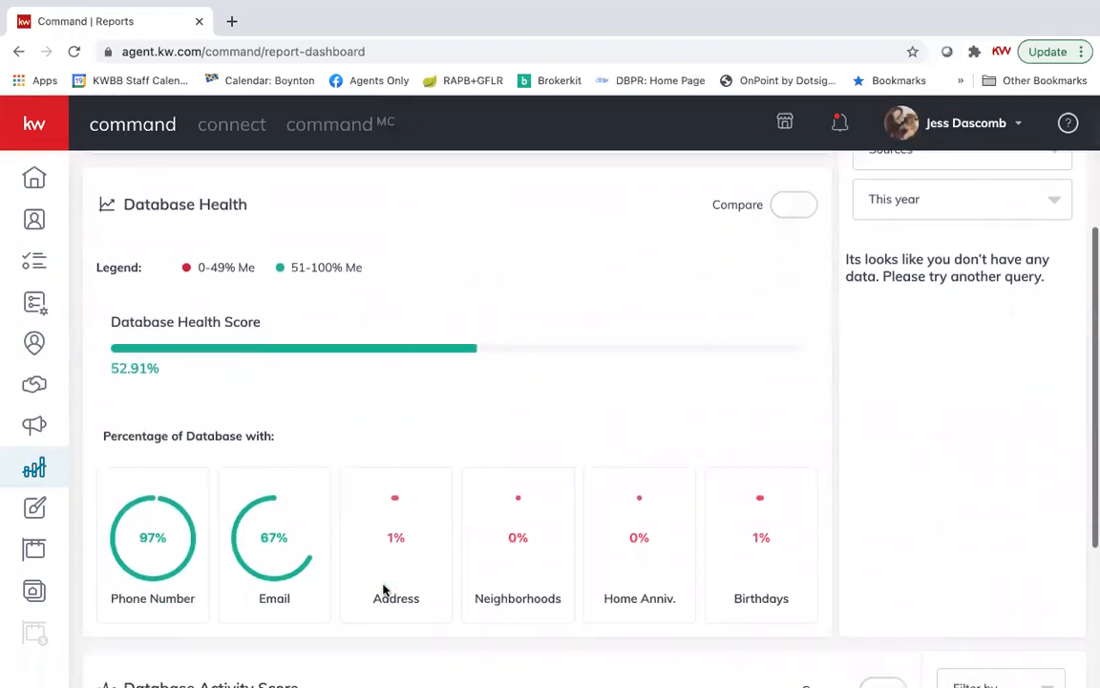
{"action": "scroll", "coordinate": [621, 397], "scroll_direction": "up", "scroll_amount": 1}
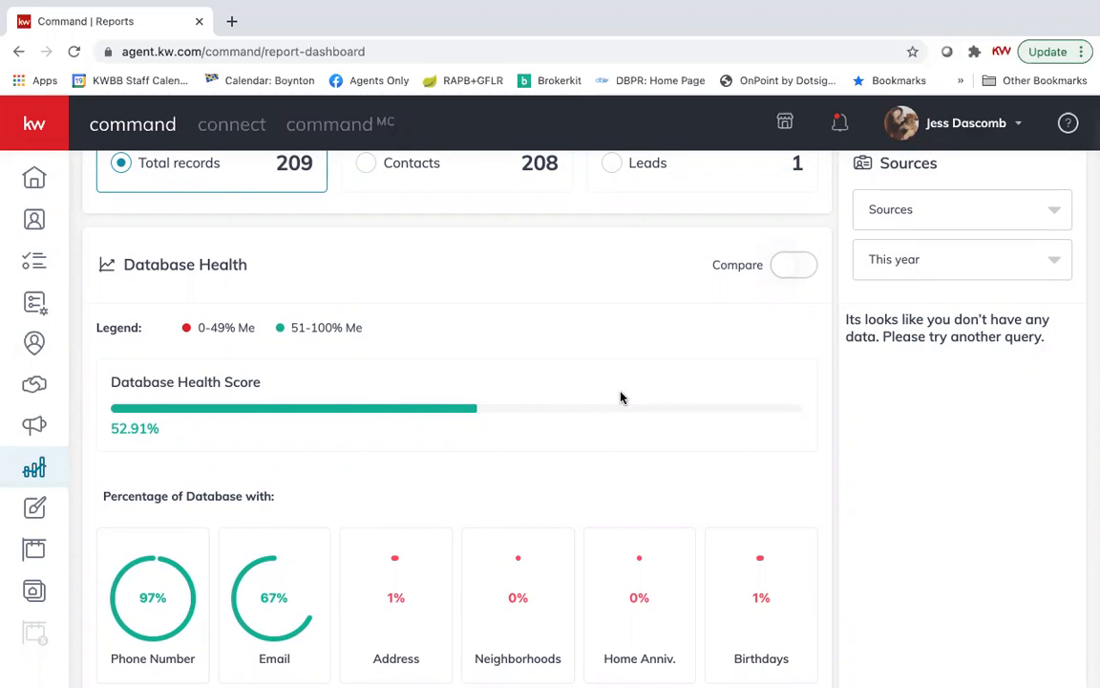
{"action": "scroll", "coordinate": [621, 397], "scroll_direction": "down", "scroll_amount": 3}
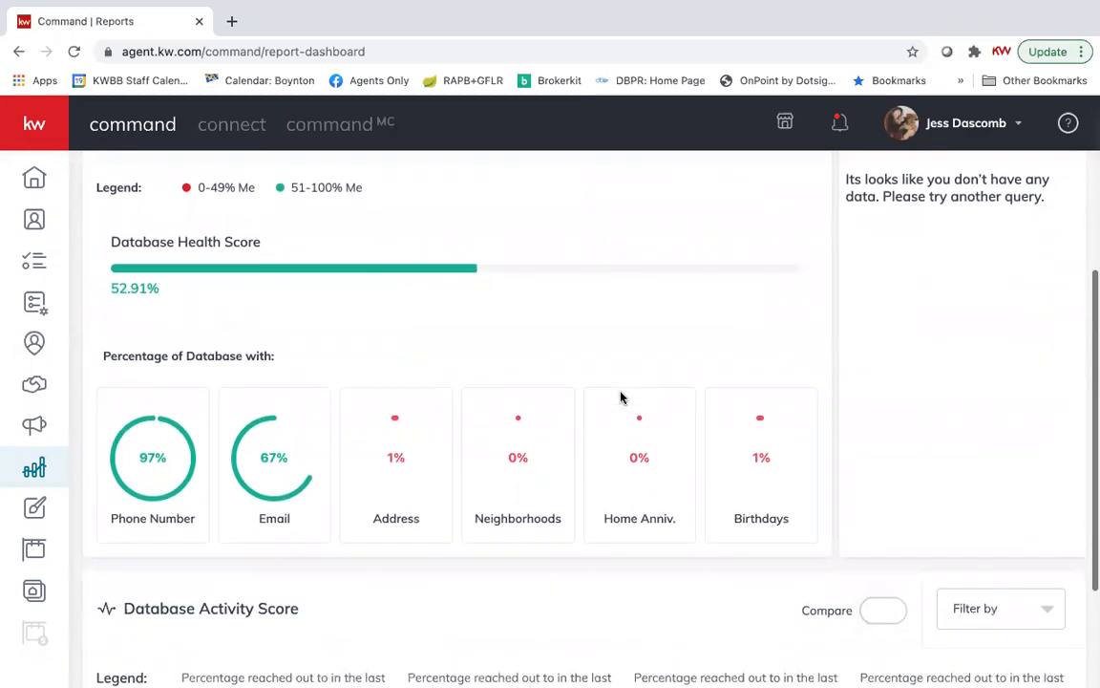
{"action": "scroll", "coordinate": [621, 397], "scroll_direction": "down", "scroll_amount": 3}
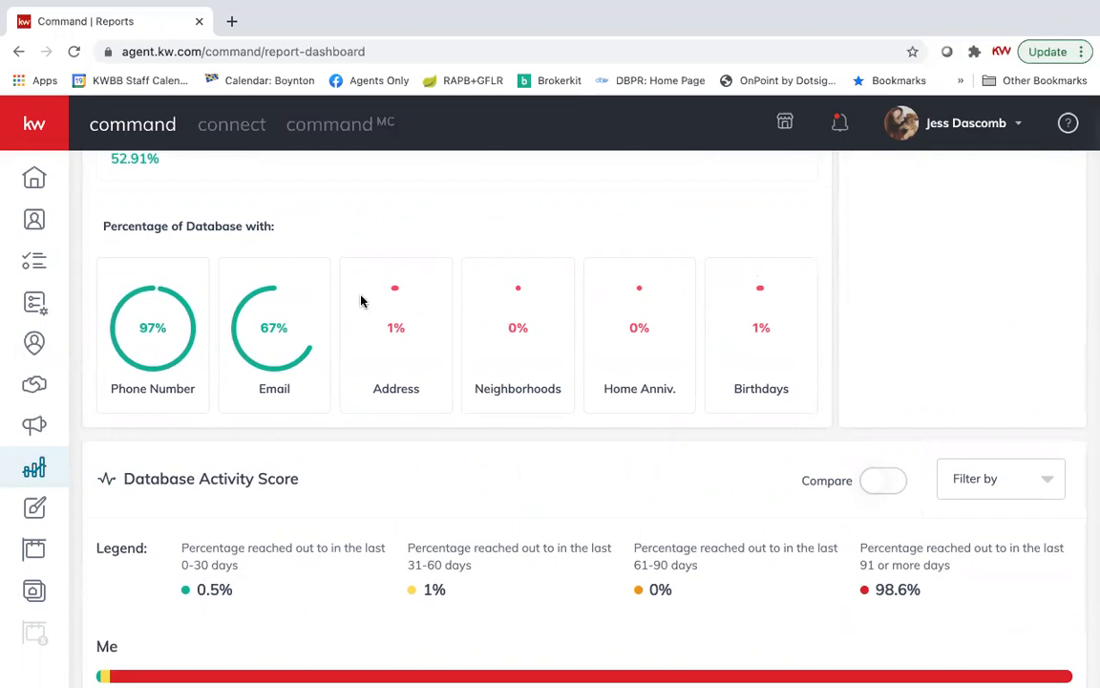
{"action": "scroll", "coordinate": [361, 301], "scroll_direction": "up", "scroll_amount": 3}
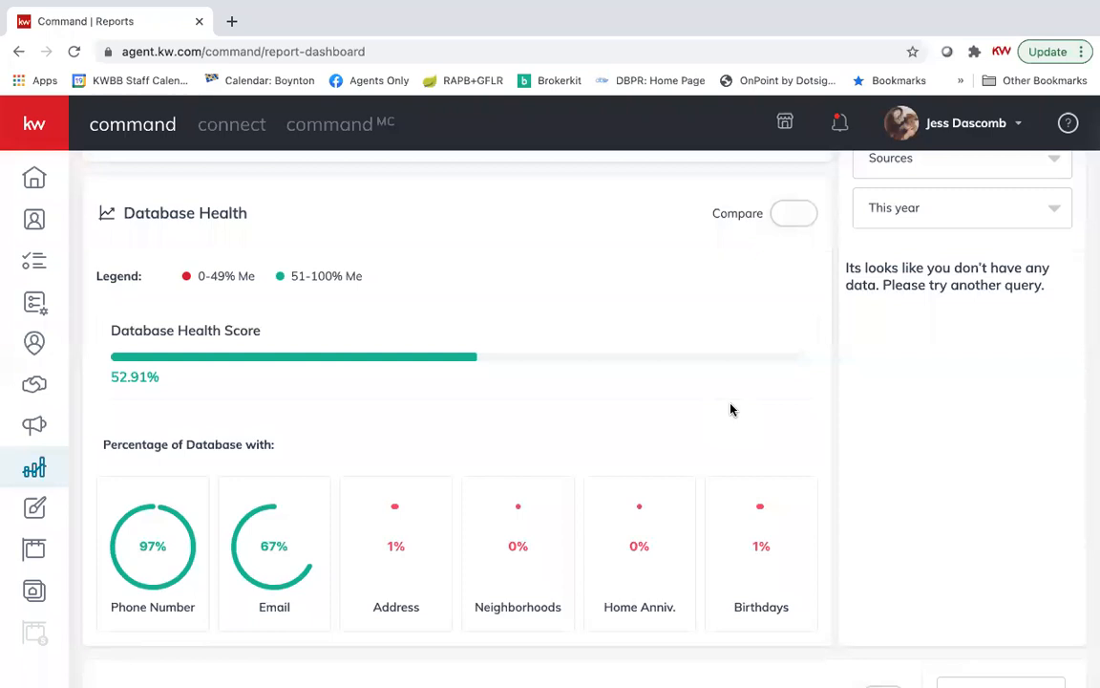
Examine the Database Activity Score, highlighting the 0-30 days description and the percentage for 91 or more days
{"action": "scroll", "coordinate": [731, 410], "scroll_direction": "down", "scroll_amount": 3}
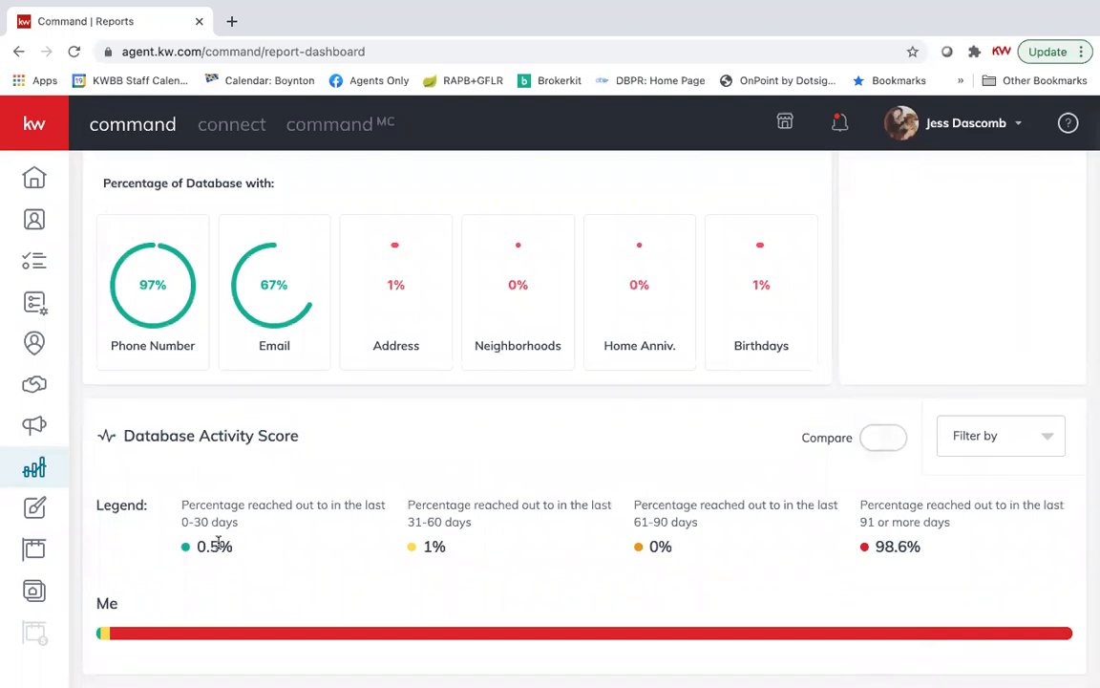
{"action": "left_click_drag", "start_coordinate": [182, 504], "coordinate": [245, 521]}
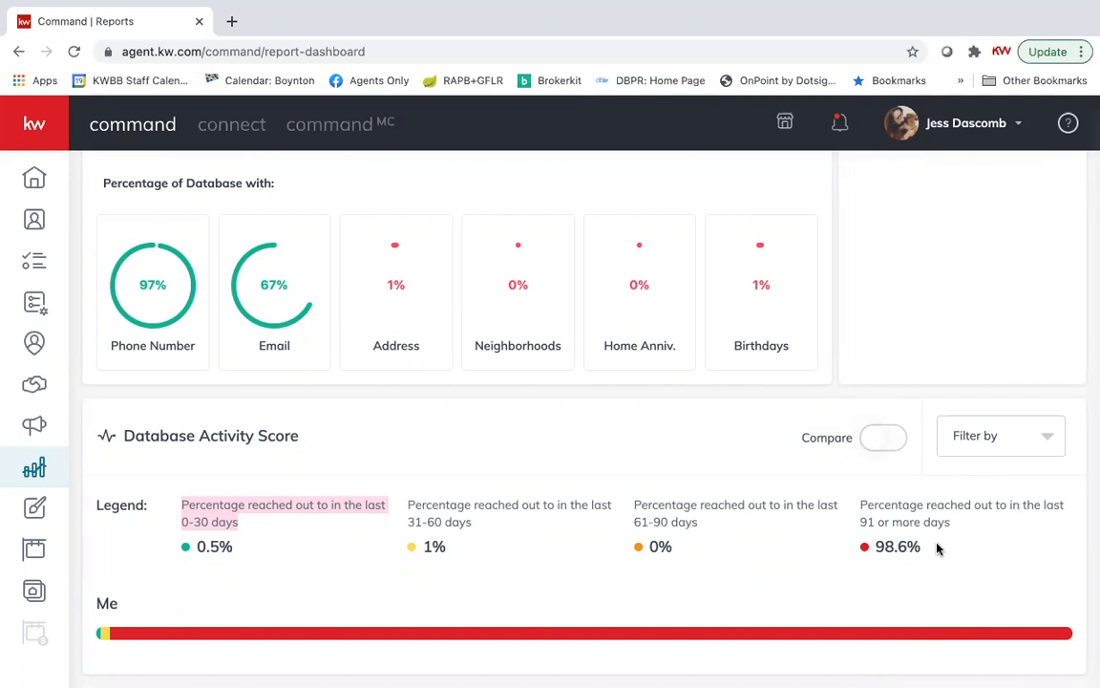
{"action": "left_click", "coordinate": [960, 523]}
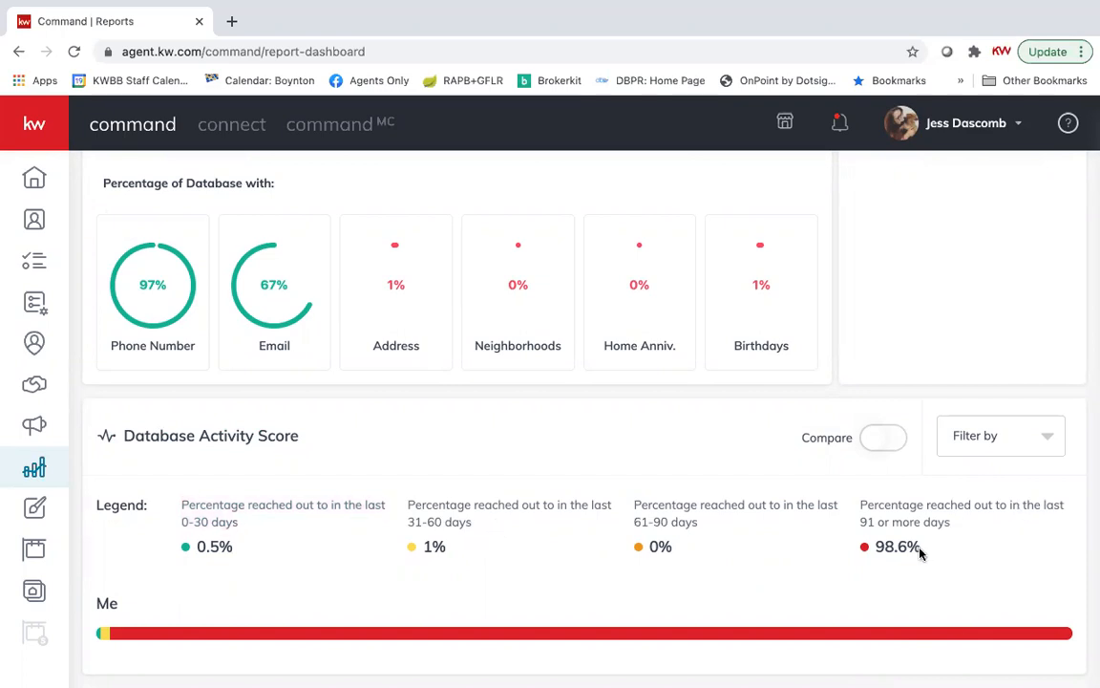
{"action": "left_click_drag", "start_coordinate": [920, 551], "coordinate": [863, 546]}
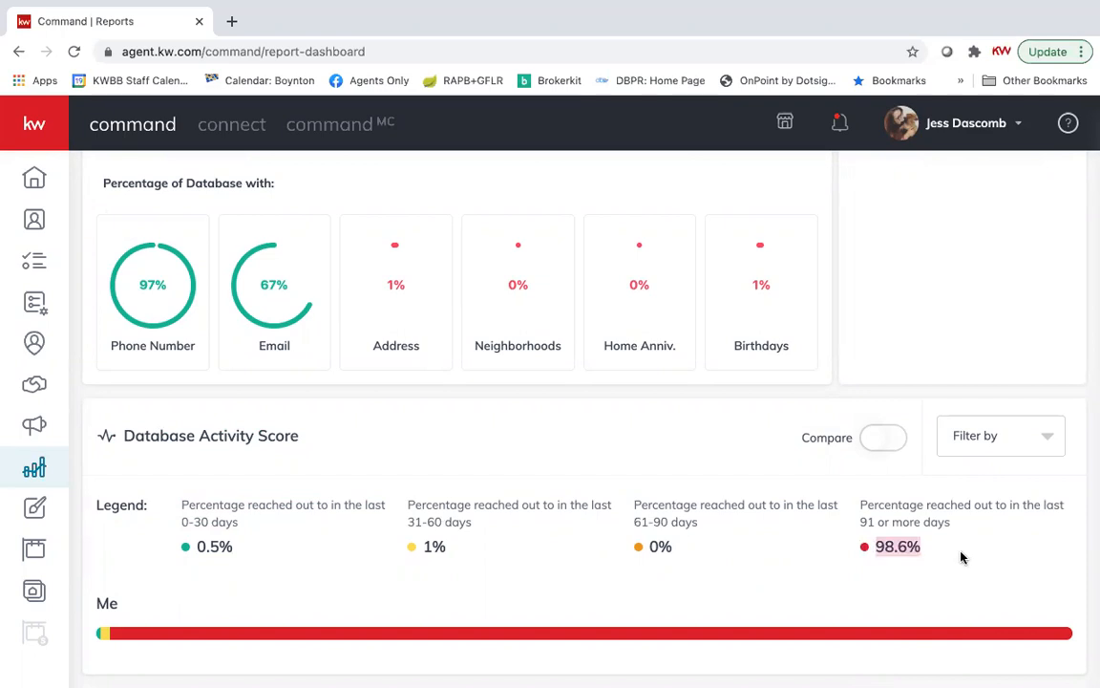
Turn on comparison for the Database Activity Score and highlight the market center's percentages for 0-30 and 31-60 days
{"action": "left_click", "coordinate": [885, 439]}
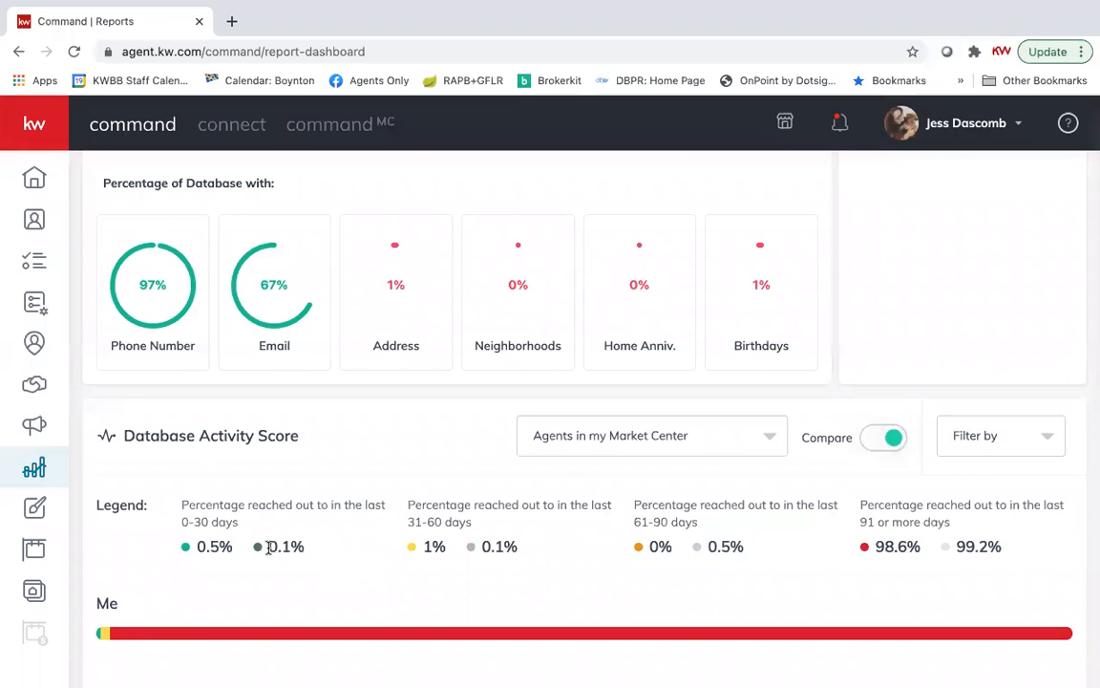
{"action": "left_click_drag", "start_coordinate": [270, 546], "coordinate": [307, 550]}
{"action": "left_click_drag", "start_coordinate": [478, 548], "coordinate": [527, 552]}
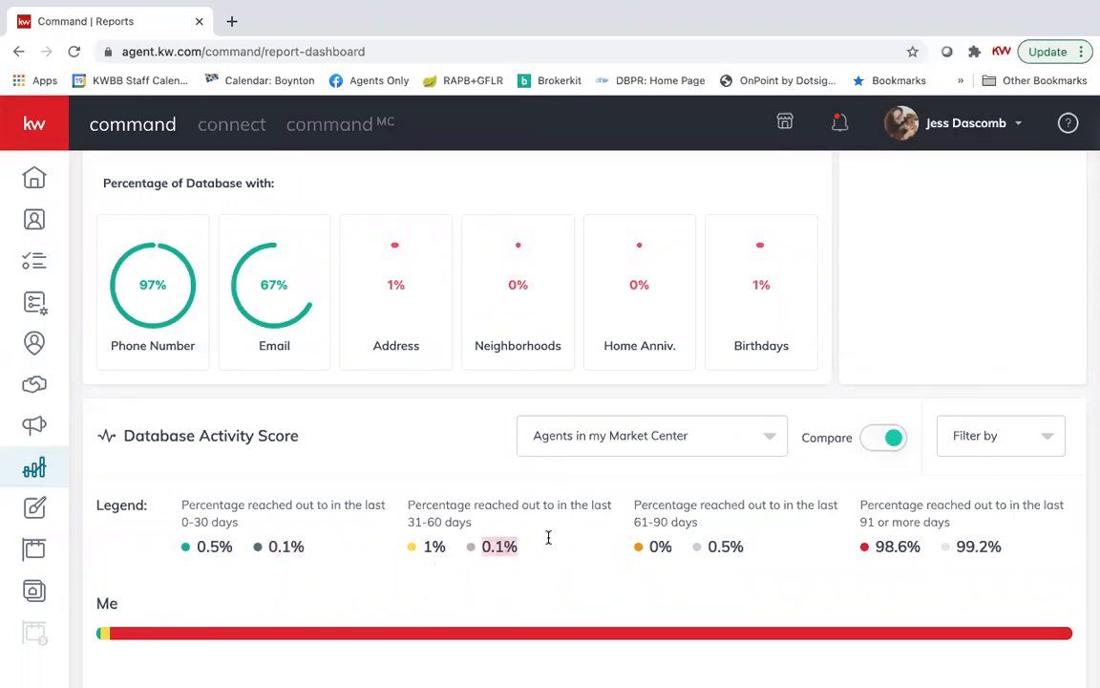
Compare the Database Activity Score with Agents in my State, All Agents and Agents in Production Bracket Above Mine in turn
{"action": "left_click", "coordinate": [715, 444]}
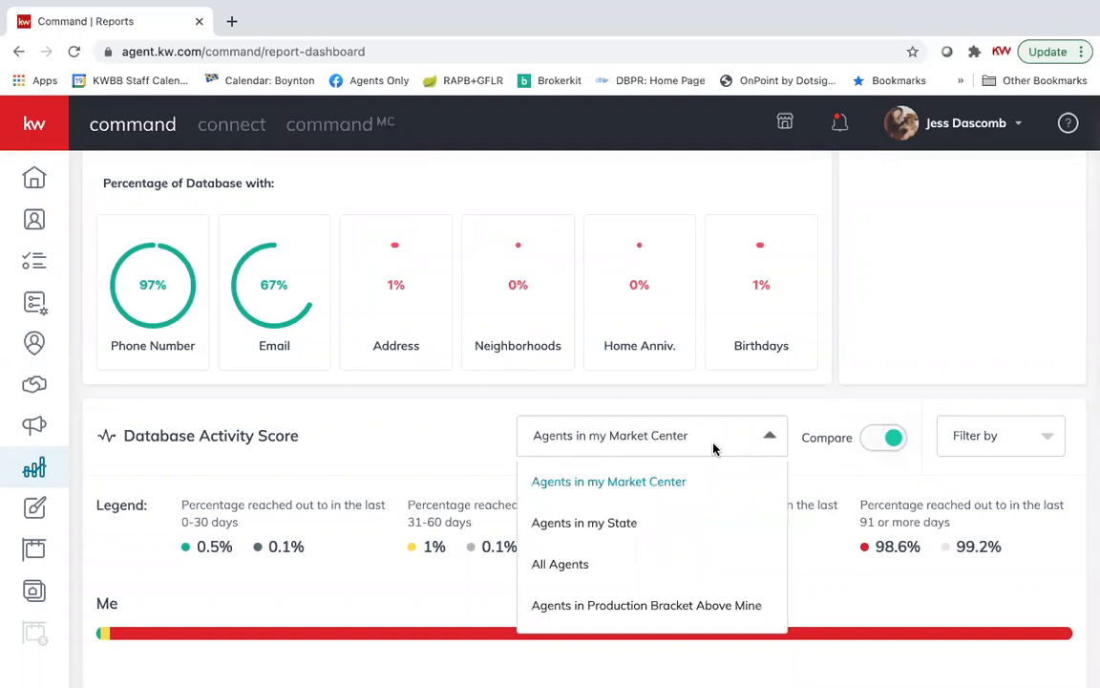
{"action": "left_click", "coordinate": [678, 522]}
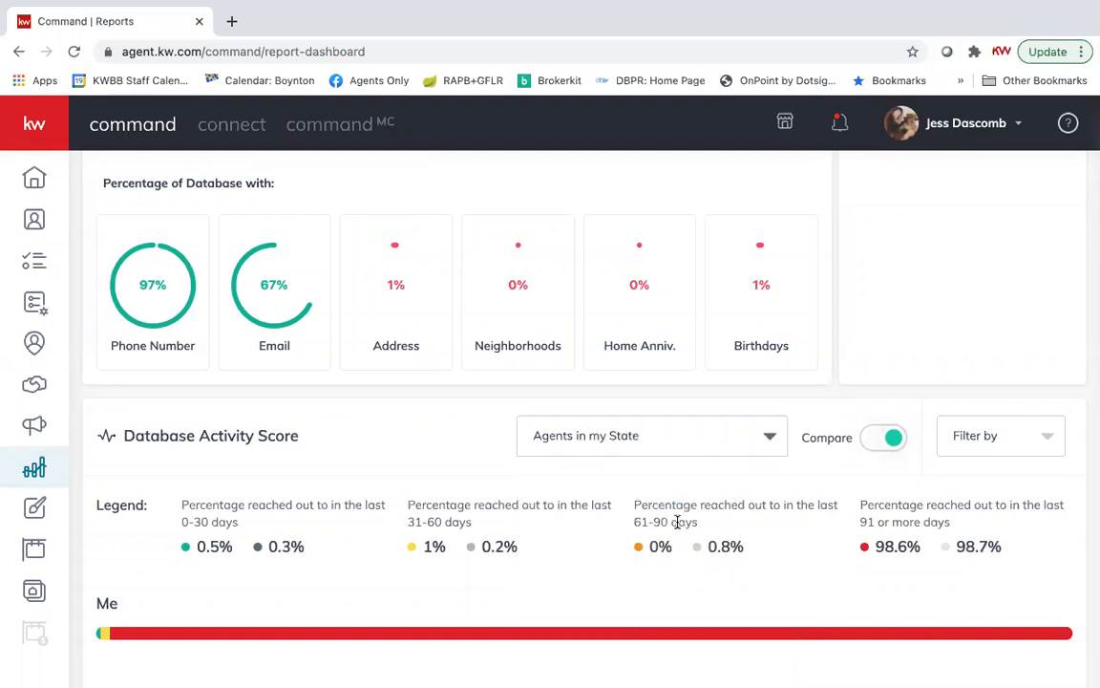
{"action": "left_click", "coordinate": [764, 447]}
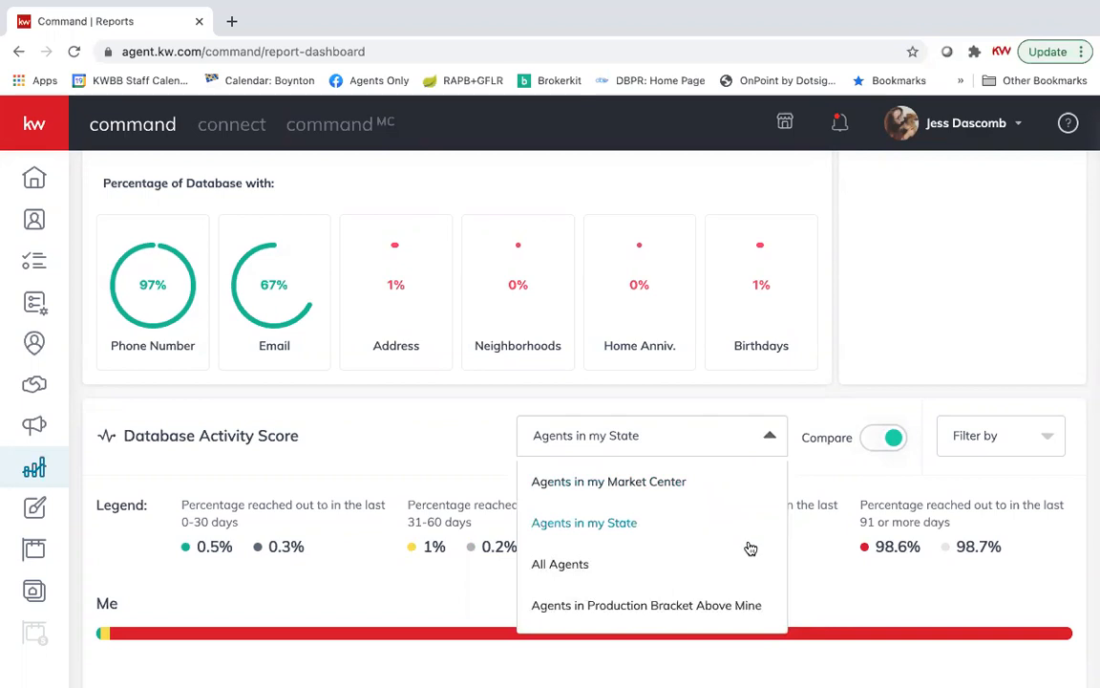
{"action": "left_click", "coordinate": [741, 581]}
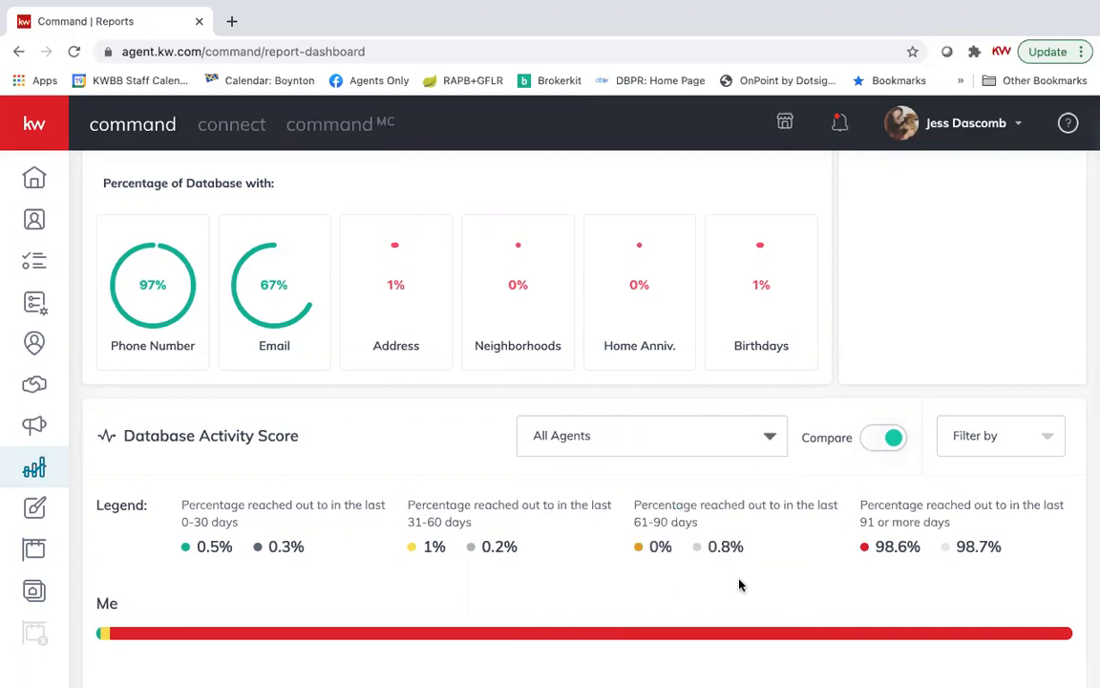
{"action": "left_click", "coordinate": [766, 434]}
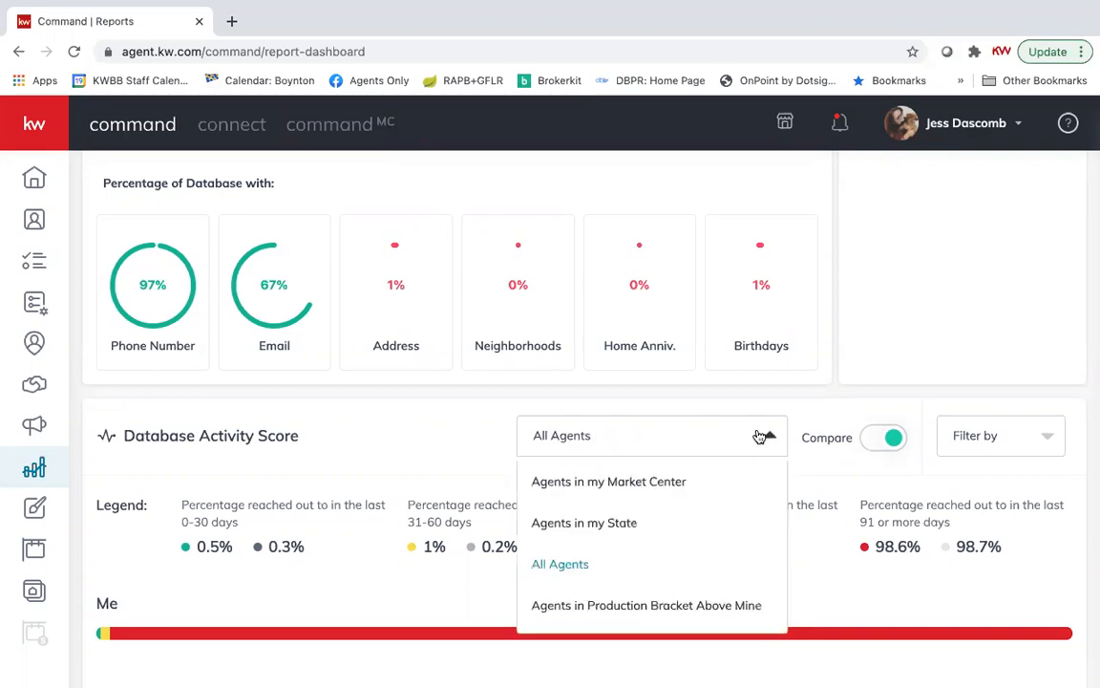
{"action": "left_click", "coordinate": [741, 608]}
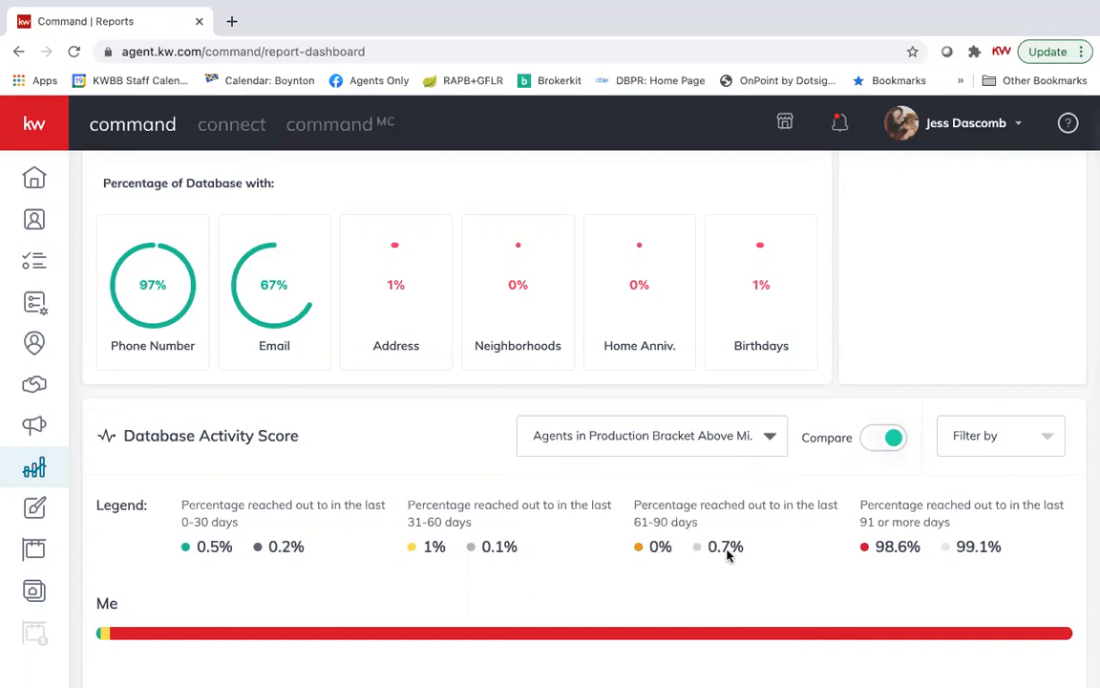
Switch the activity comparison back to Agents in my Market Center and view its bar beneath the Me bar
{"action": "left_click", "coordinate": [730, 435]}
{"action": "left_click", "coordinate": [730, 474]}
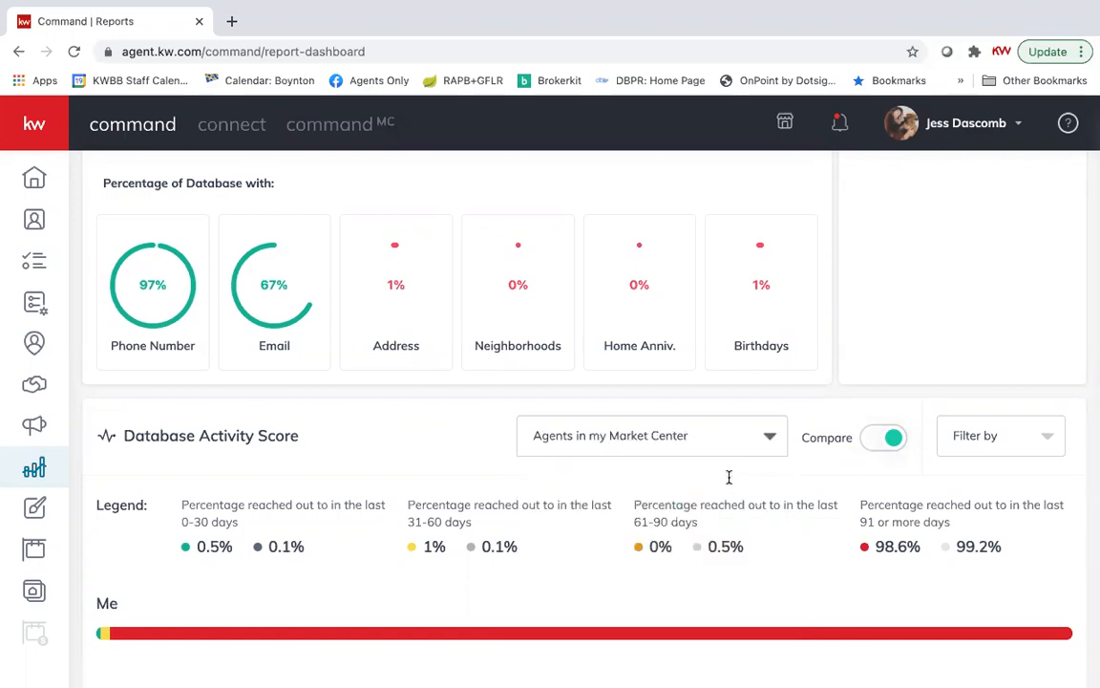
{"action": "scroll", "coordinate": [736, 547], "scroll_direction": "down", "scroll_amount": 1}
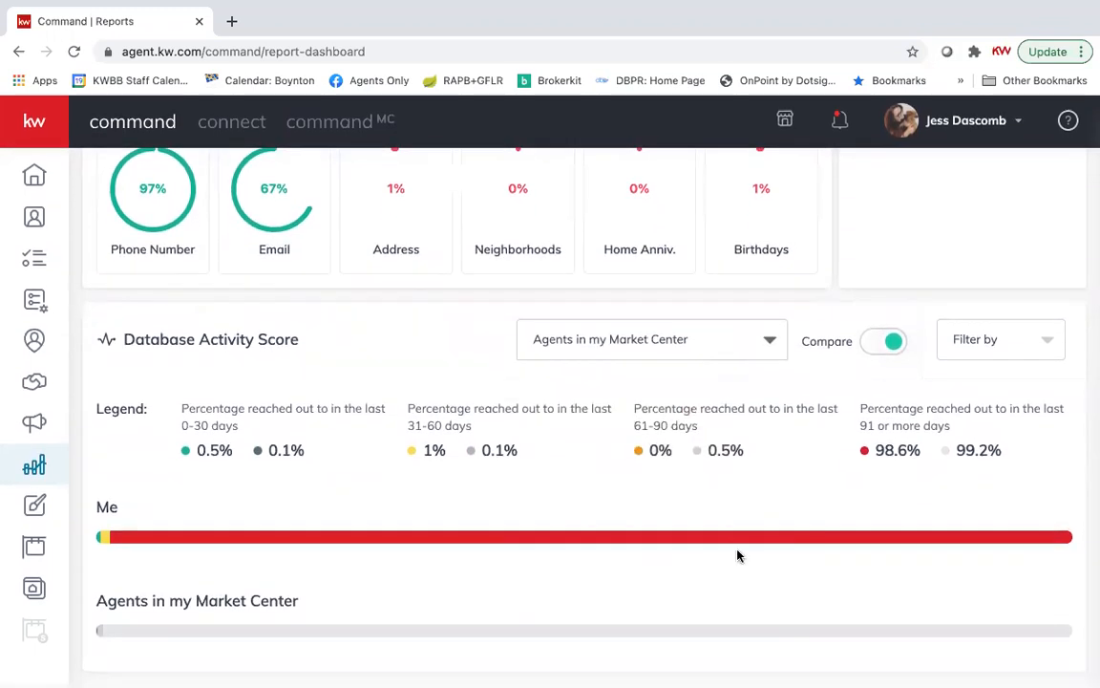
Compare the activity bars with Agents in Production Bracket Above Mine and All Agents, finishing on Agents in my State
{"action": "left_click", "coordinate": [754, 345]}
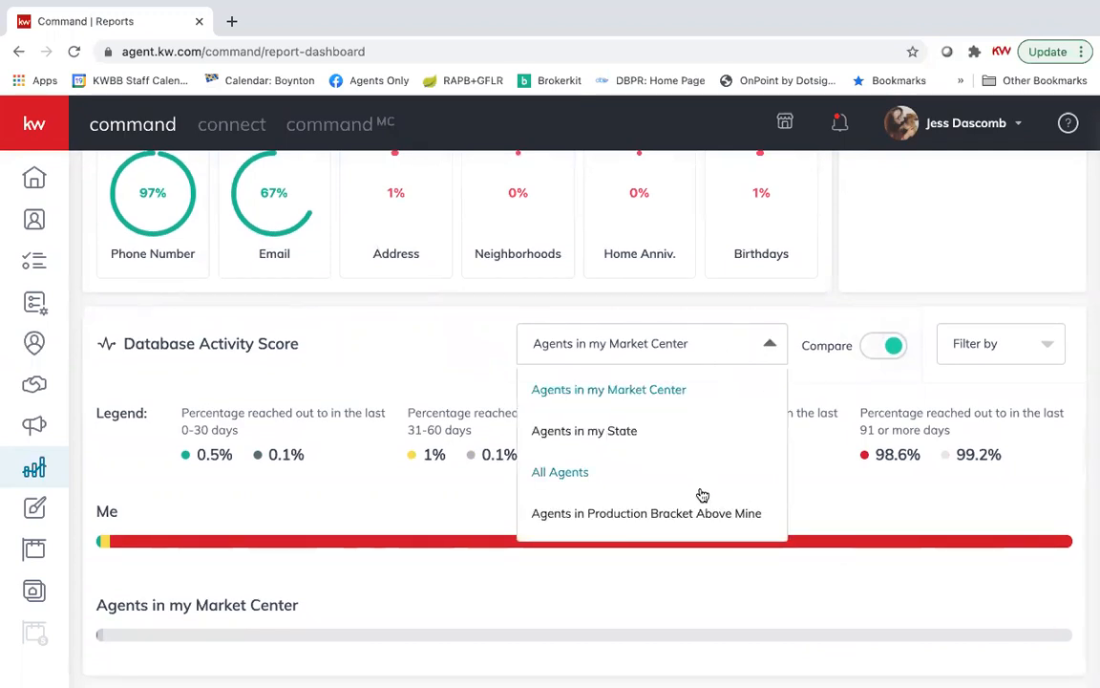
{"action": "left_click", "coordinate": [701, 521]}
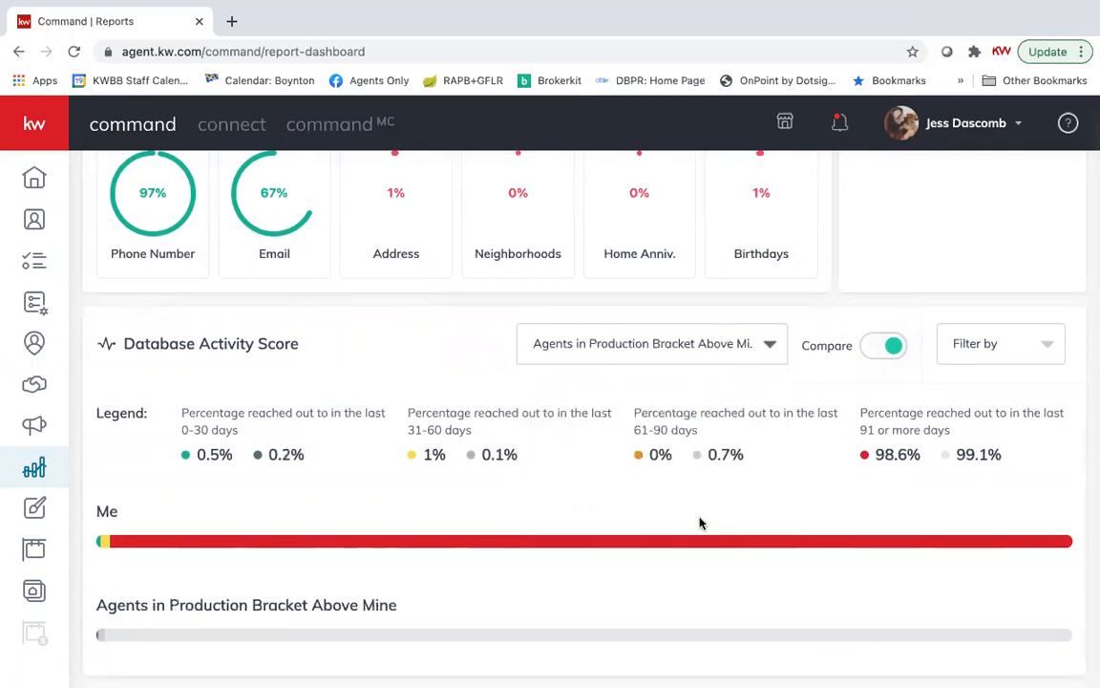
{"action": "left_click", "coordinate": [714, 347]}
{"action": "left_click", "coordinate": [700, 464]}
{"action": "left_click", "coordinate": [758, 344]}
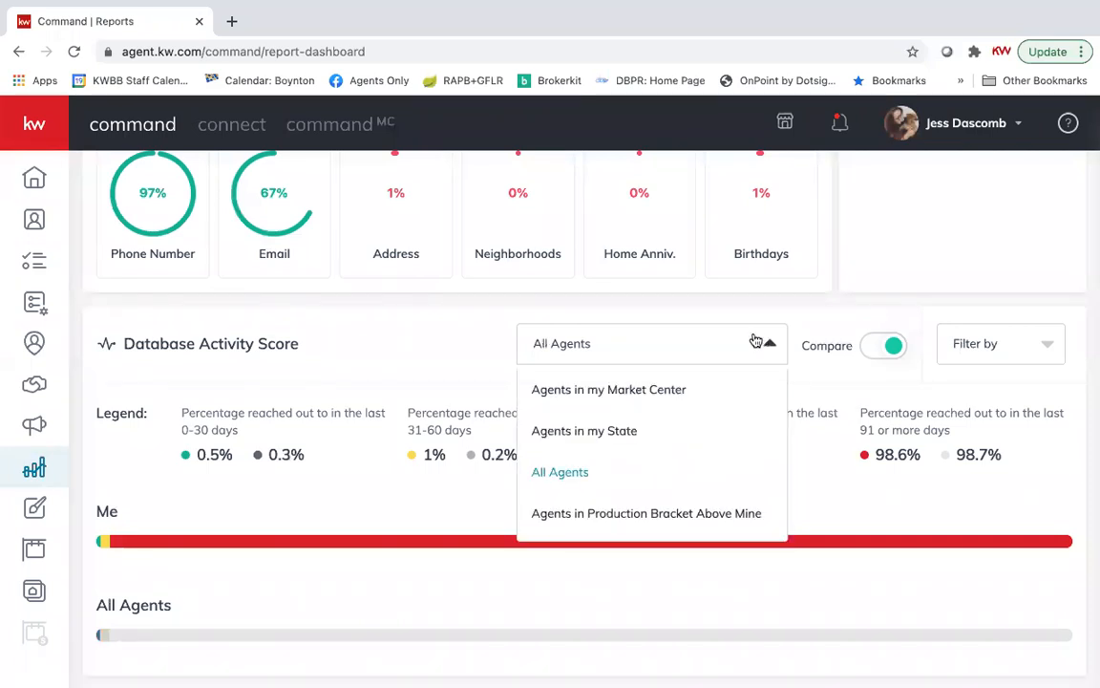
{"action": "left_click", "coordinate": [718, 433]}
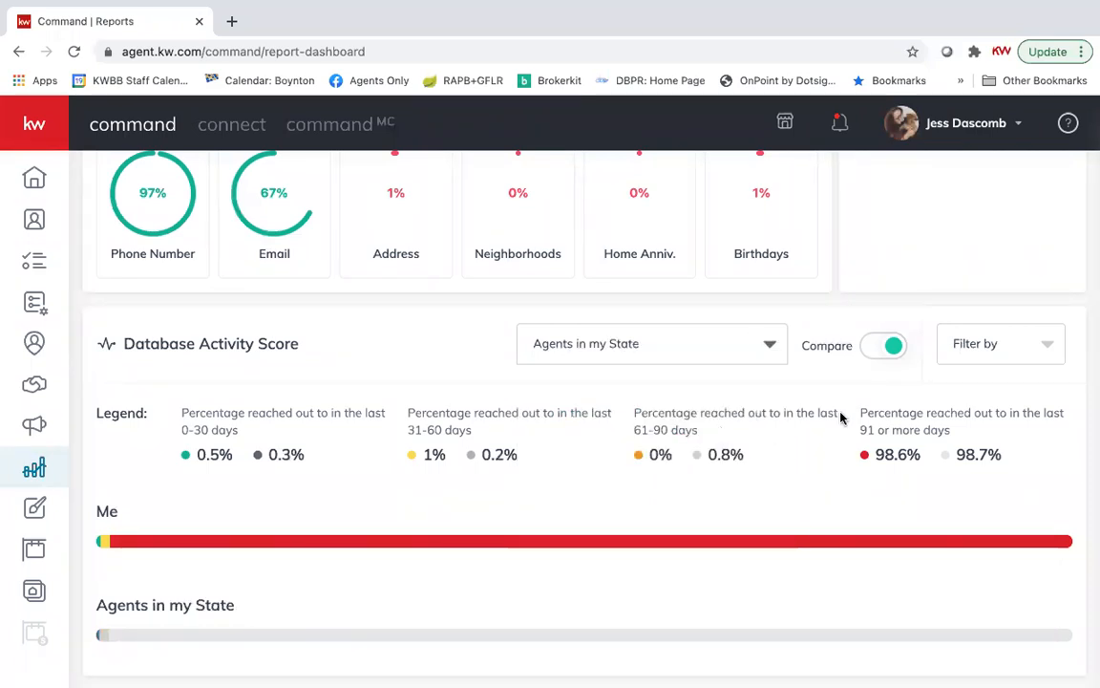
Open the Opportunities Report and examine the Listing and Buyer Opportunity Overviews with their phases, volumes and average times
{"action": "scroll", "coordinate": [870, 402], "scroll_direction": "up", "scroll_amount": 3}
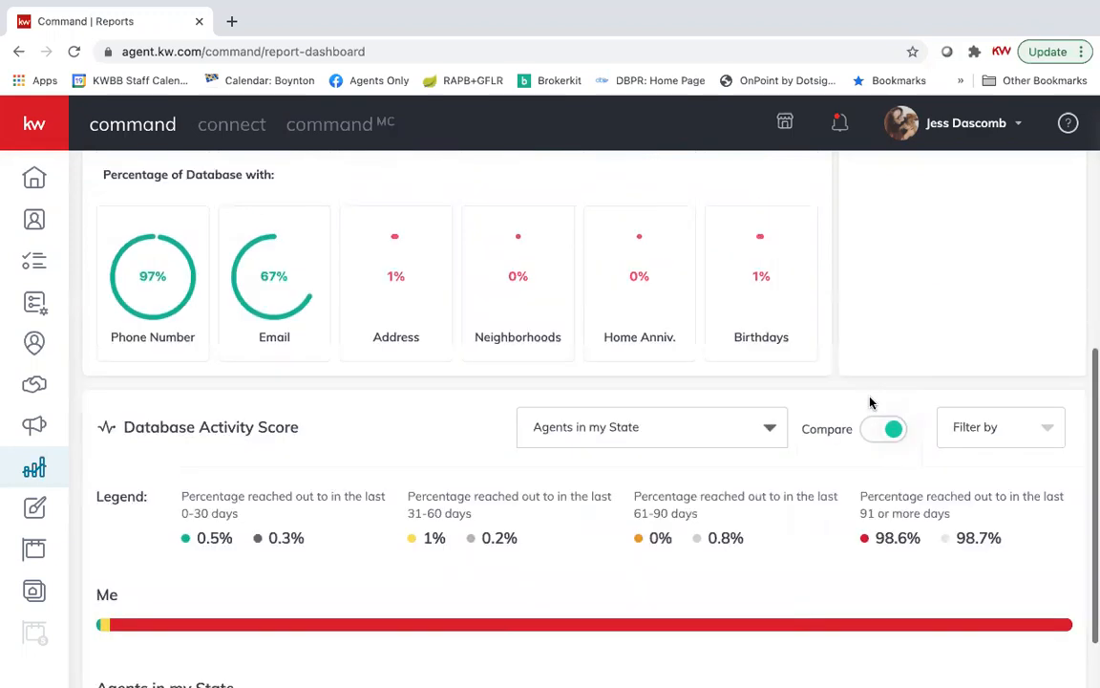
{"action": "scroll", "coordinate": [870, 402], "scroll_direction": "up", "scroll_amount": 5}
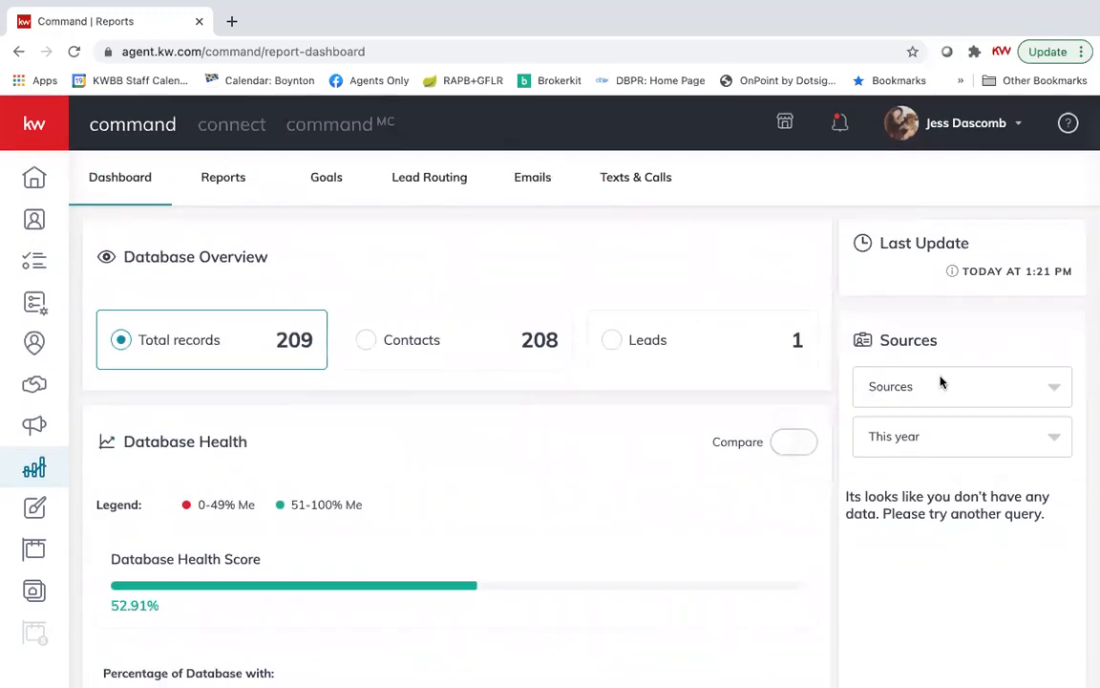
{"action": "left_click", "coordinate": [226, 189]}
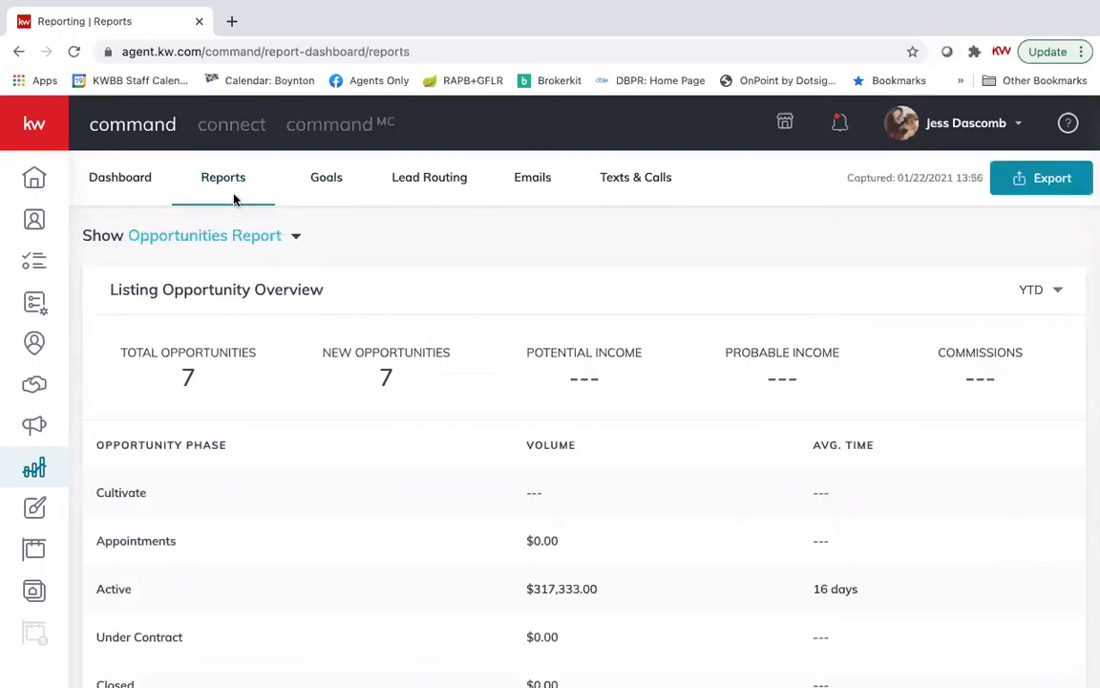
{"action": "scroll", "coordinate": [406, 356], "scroll_direction": "down", "scroll_amount": 3}
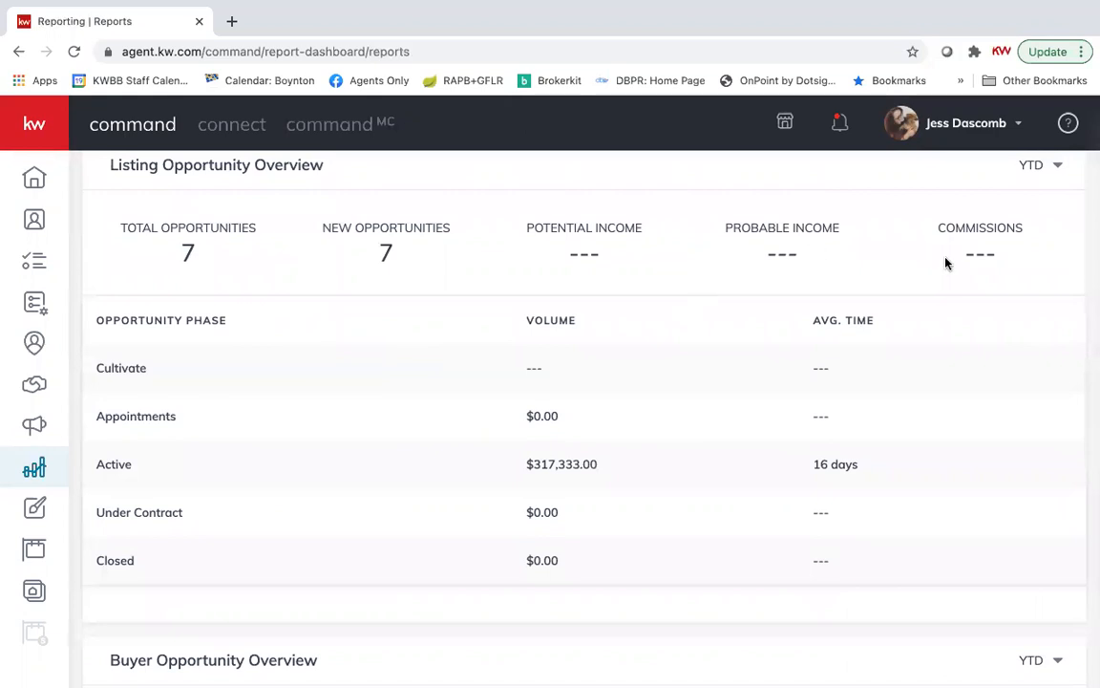
{"action": "scroll", "coordinate": [999, 263], "scroll_direction": "down", "scroll_amount": 2}
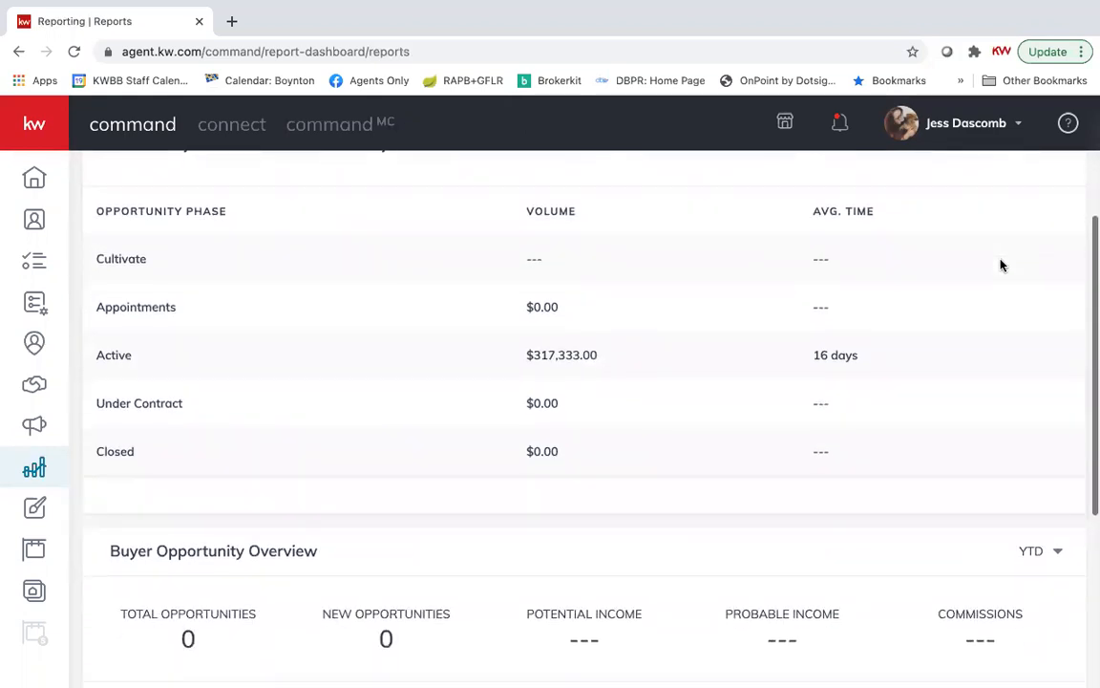
{"action": "scroll", "coordinate": [1000, 265], "scroll_direction": "down", "scroll_amount": 1}
{"action": "scroll", "coordinate": [1000, 264], "scroll_direction": "down", "scroll_amount": 2}
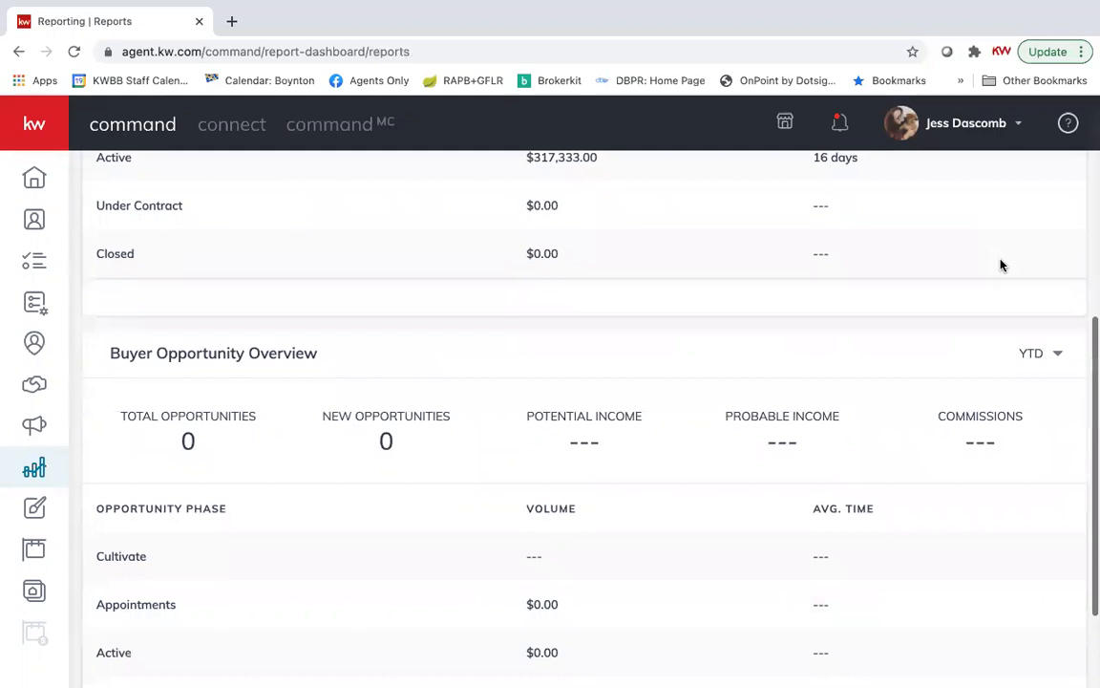
{"action": "scroll", "coordinate": [1000, 264], "scroll_direction": "down", "scroll_amount": 1}
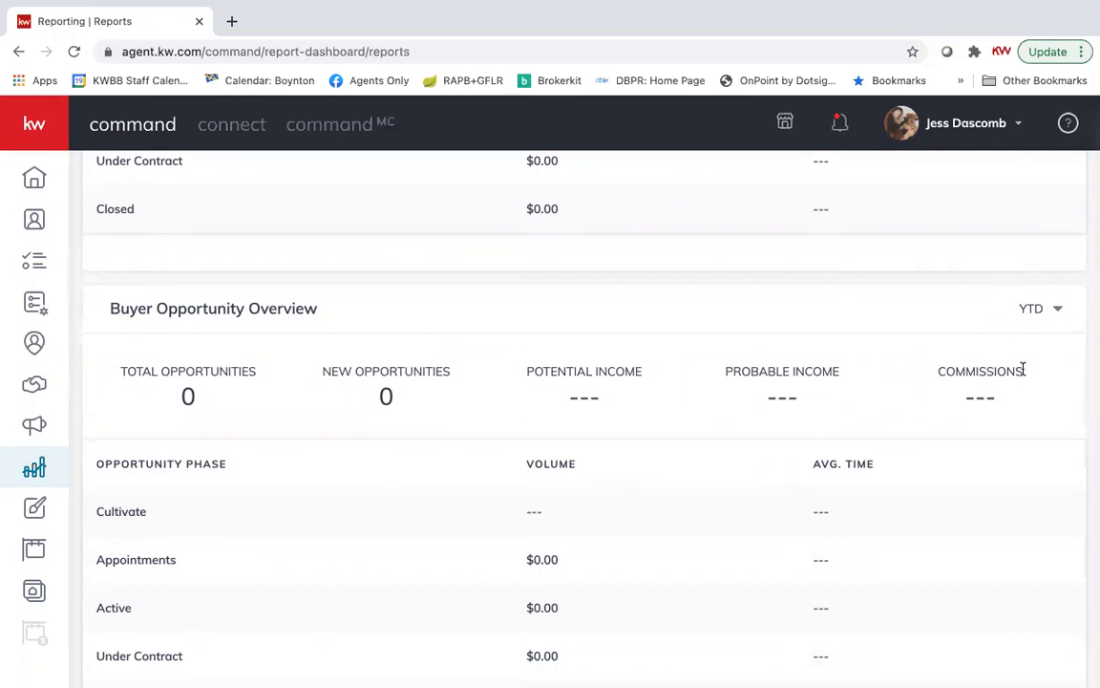
{"action": "scroll", "coordinate": [1035, 374], "scroll_direction": "down", "scroll_amount": 2}
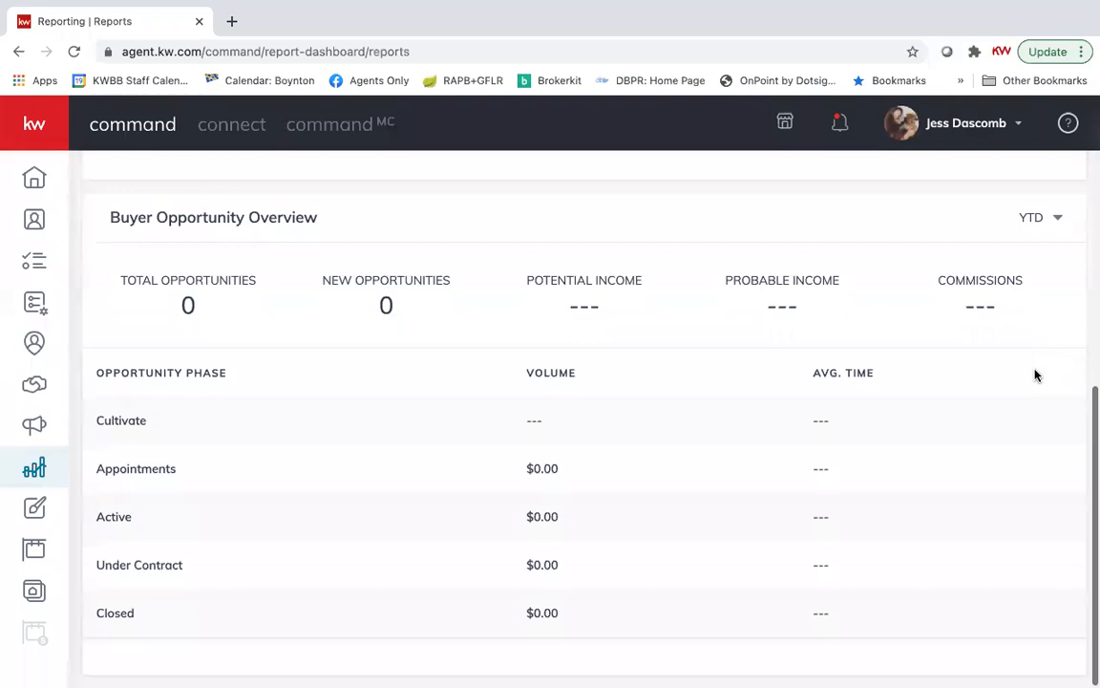
Go over both opportunity overviews again, focusing on the volume for each phase in the Listing Opportunity Overview
{"action": "scroll", "coordinate": [1035, 374], "scroll_direction": "up", "scroll_amount": 5}
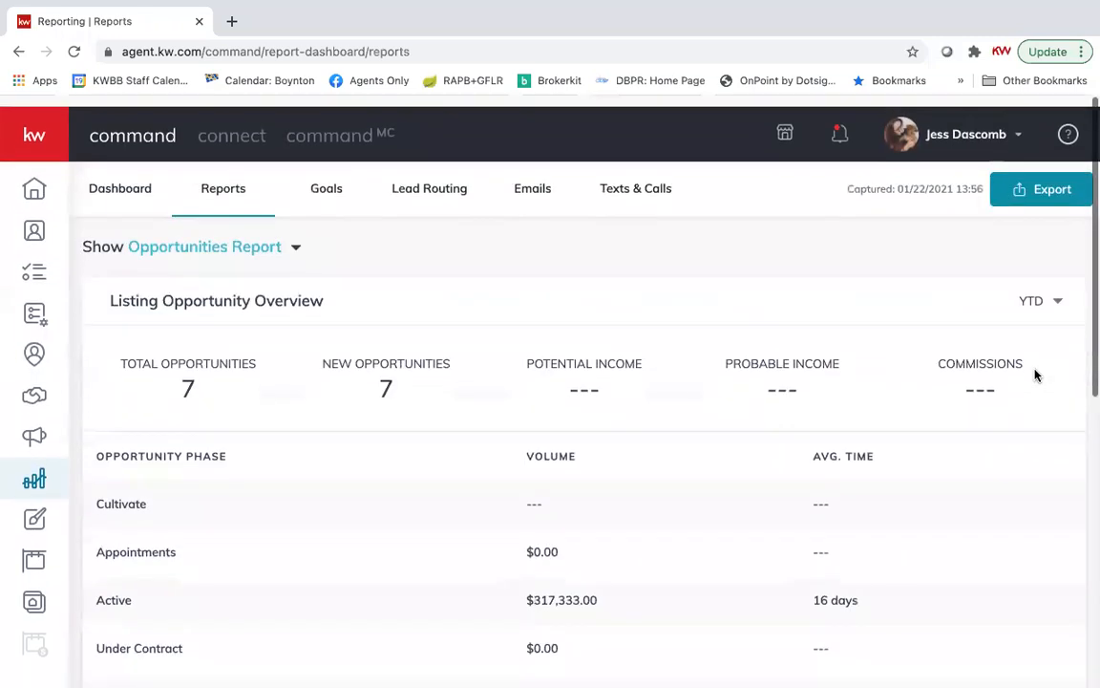
{"action": "scroll", "coordinate": [1035, 374], "scroll_direction": "down", "scroll_amount": 5}
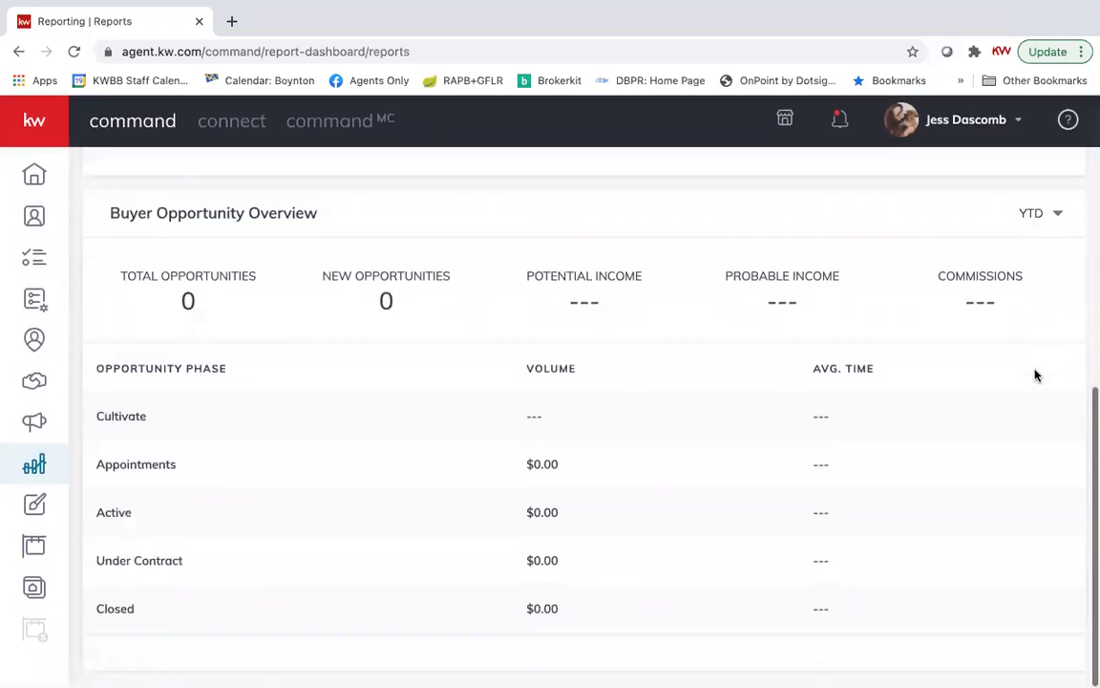
{"action": "scroll", "coordinate": [1036, 375], "scroll_direction": "up", "scroll_amount": 5}
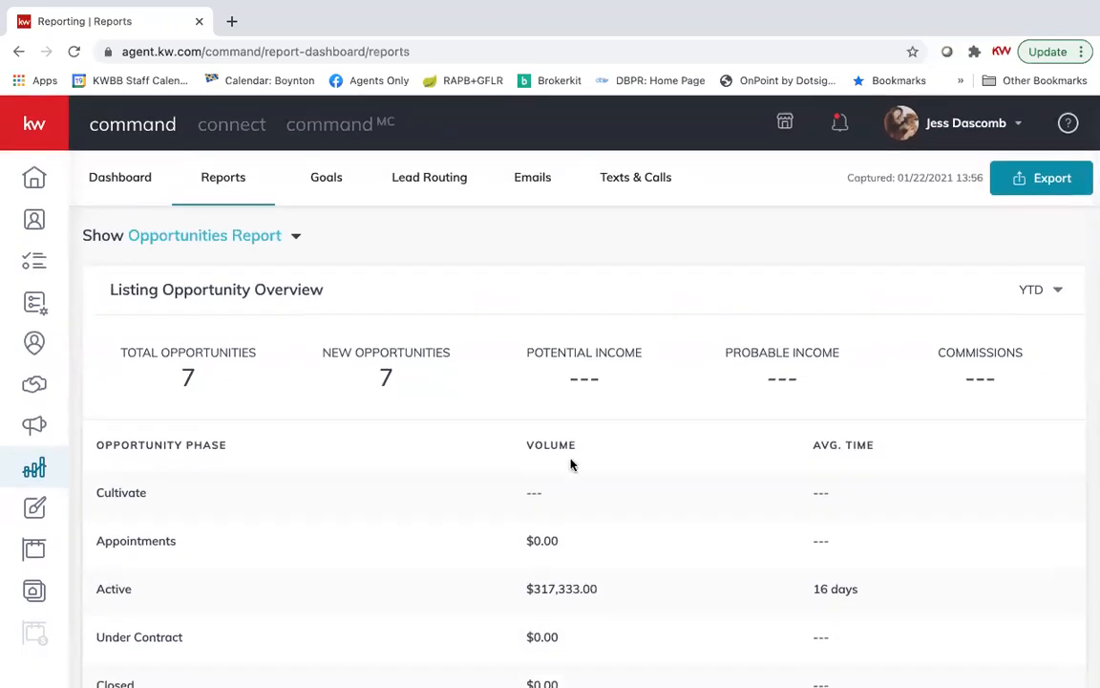
{"action": "scroll", "coordinate": [569, 467], "scroll_direction": "down", "scroll_amount": 1}
{"action": "scroll", "coordinate": [569, 467], "scroll_direction": "down", "scroll_amount": 1}
{"action": "scroll", "coordinate": [572, 466], "scroll_direction": "up", "scroll_amount": 3}
{"action": "scroll", "coordinate": [813, 621], "scroll_direction": "down", "scroll_amount": 2}
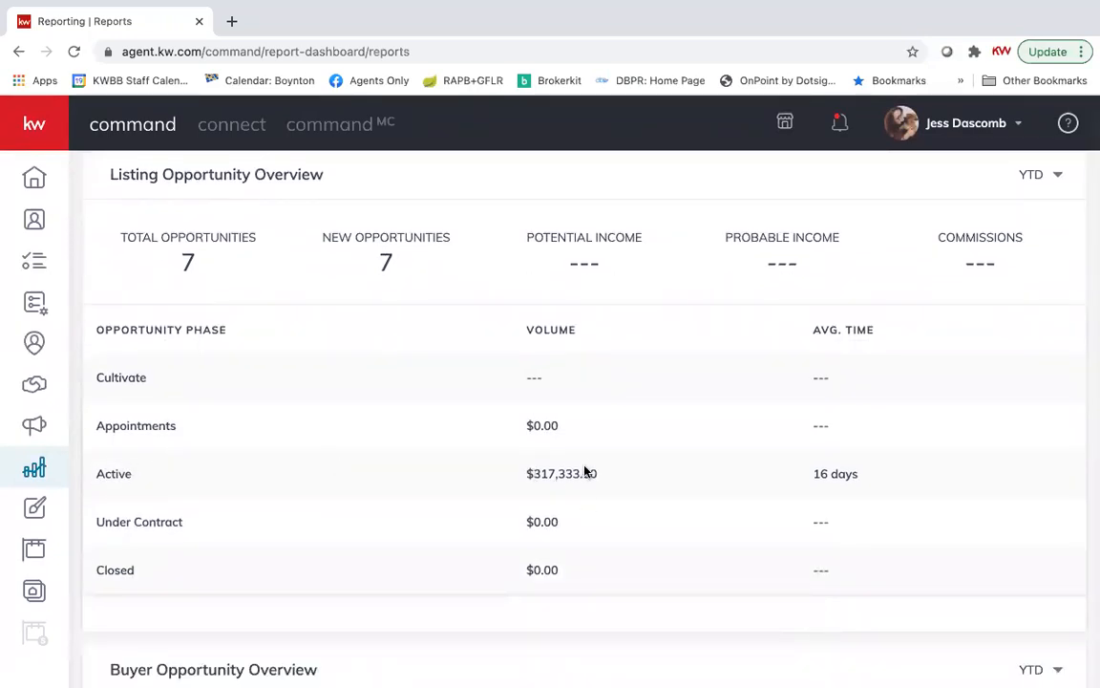
{"action": "right_click", "coordinate": [680, 458]}
{"action": "left_click", "coordinate": [589, 427]}
{"action": "scroll", "coordinate": [415, 236], "scroll_direction": "up", "scroll_amount": 3}
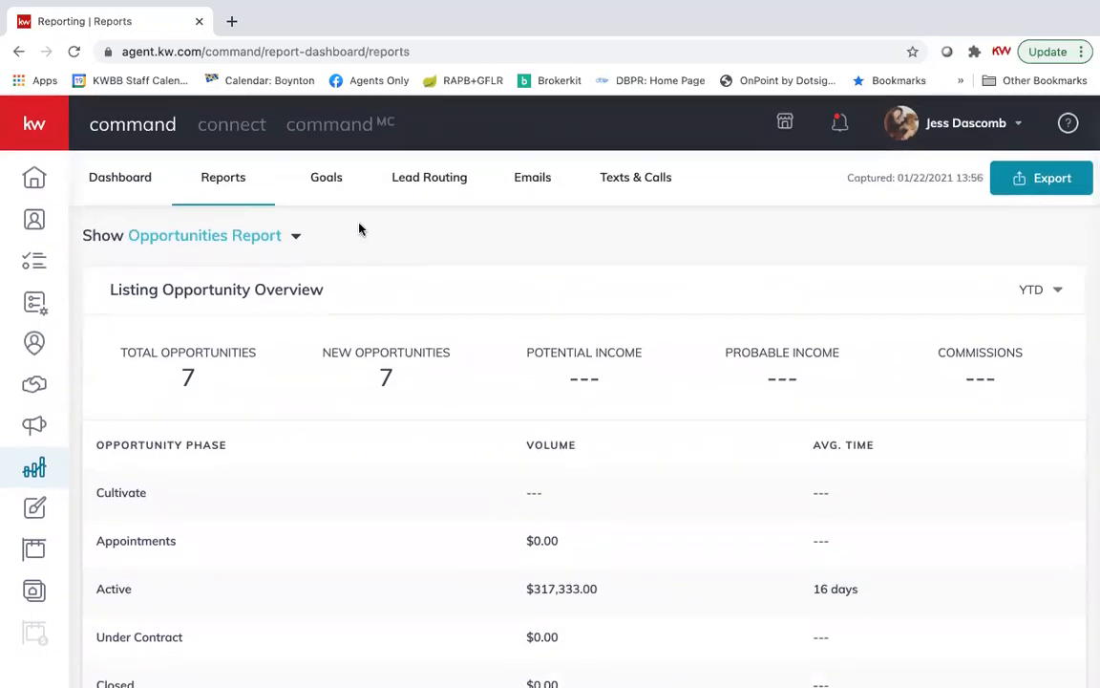
Open the 2021 Goals report and examine the Goals vs. Actual figures through to the Profit Tracker
{"action": "left_click", "coordinate": [321, 190]}
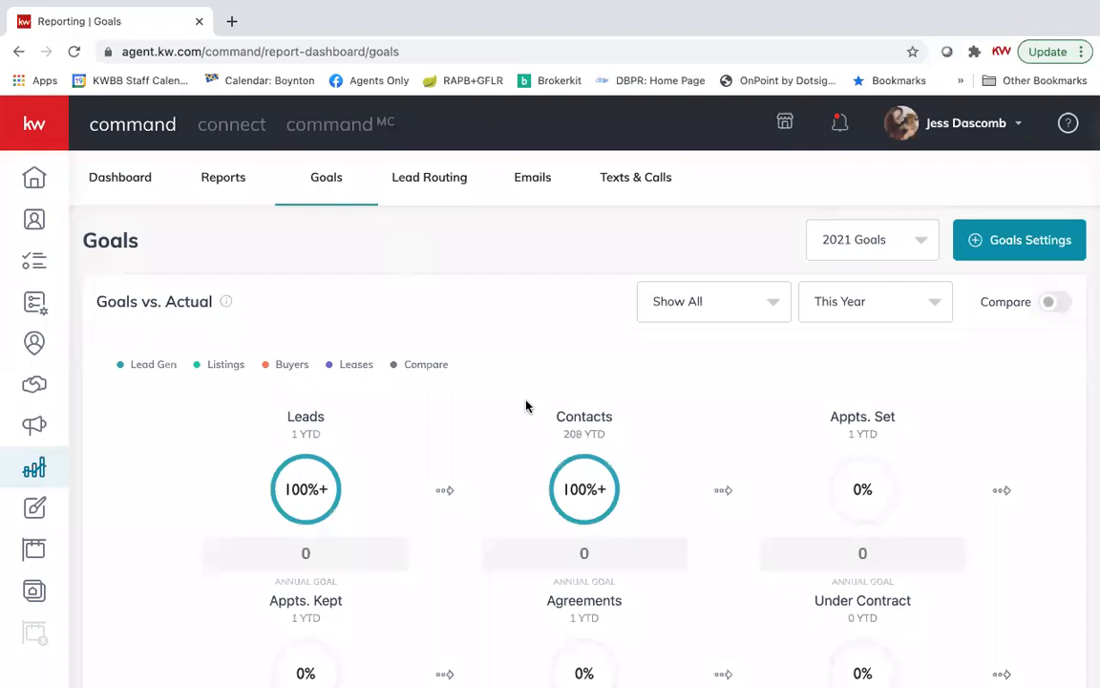
{"action": "scroll", "coordinate": [528, 411], "scroll_direction": "down", "scroll_amount": 5}
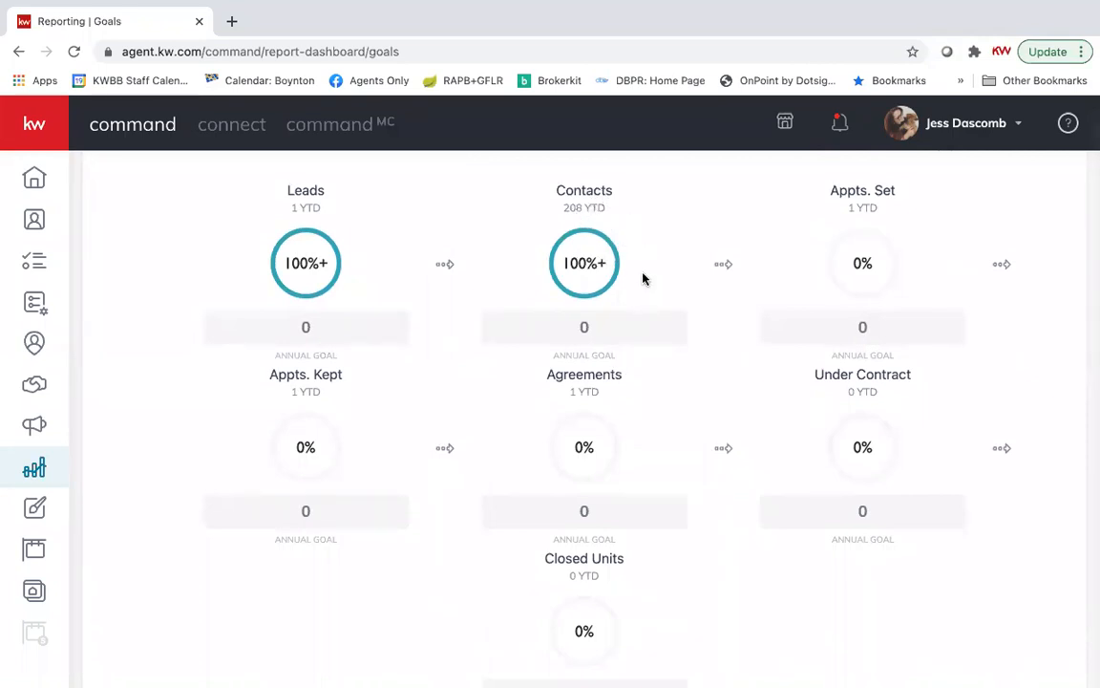
{"action": "scroll", "coordinate": [612, 324], "scroll_direction": "down", "scroll_amount": 1}
{"action": "scroll", "coordinate": [612, 324], "scroll_direction": "down", "scroll_amount": 3}
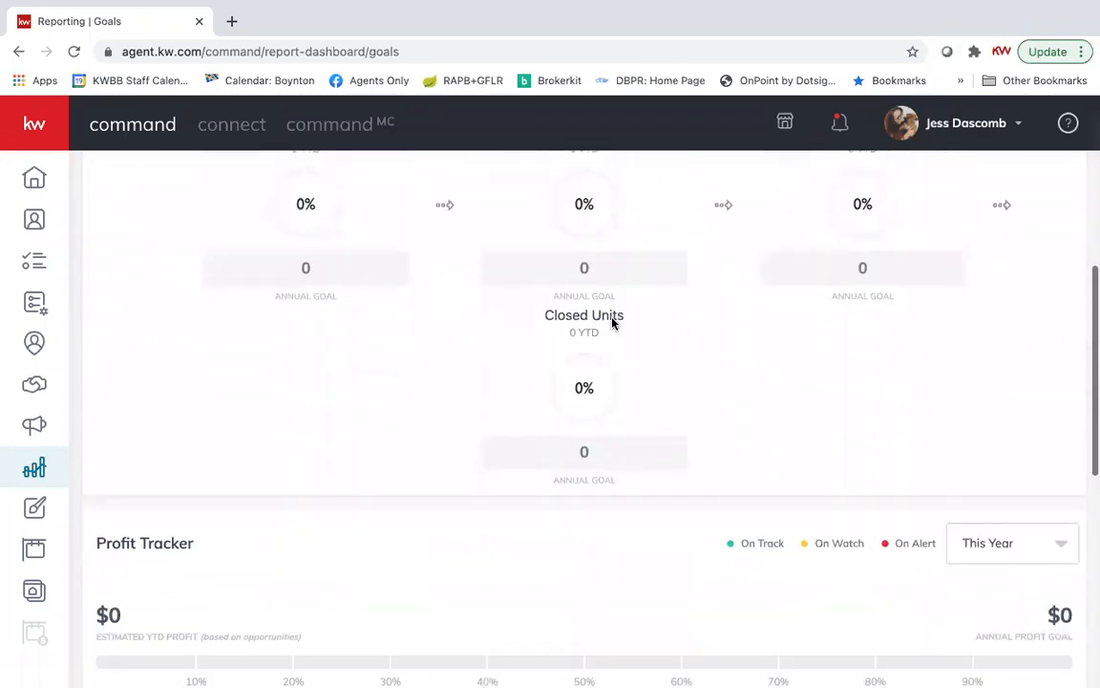
{"action": "scroll", "coordinate": [612, 324], "scroll_direction": "down", "scroll_amount": 4}
Review the Goals vs. Actual progress circles for leads, contacts, appointments, agreements, contracts and closed units once more
{"action": "scroll", "coordinate": [612, 324], "scroll_direction": "up", "scroll_amount": 8}
{"action": "scroll", "coordinate": [612, 324], "scroll_direction": "up", "scroll_amount": 2}
{"action": "scroll", "coordinate": [612, 323], "scroll_direction": "down", "scroll_amount": 5}
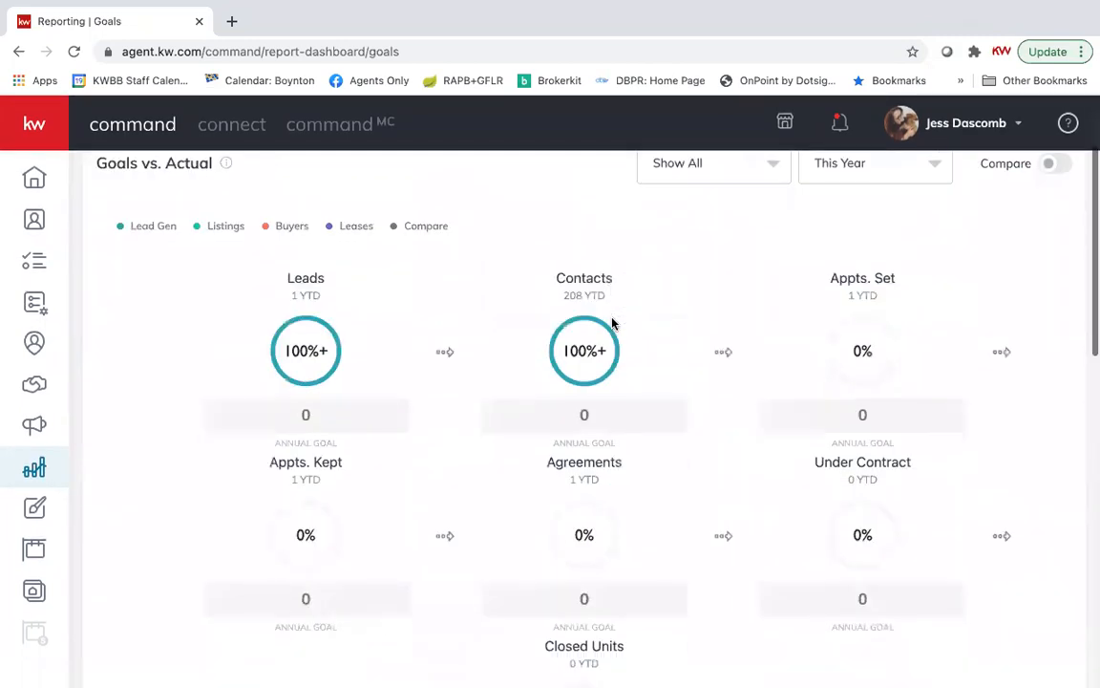
{"action": "scroll", "coordinate": [612, 324], "scroll_direction": "down", "scroll_amount": 1}
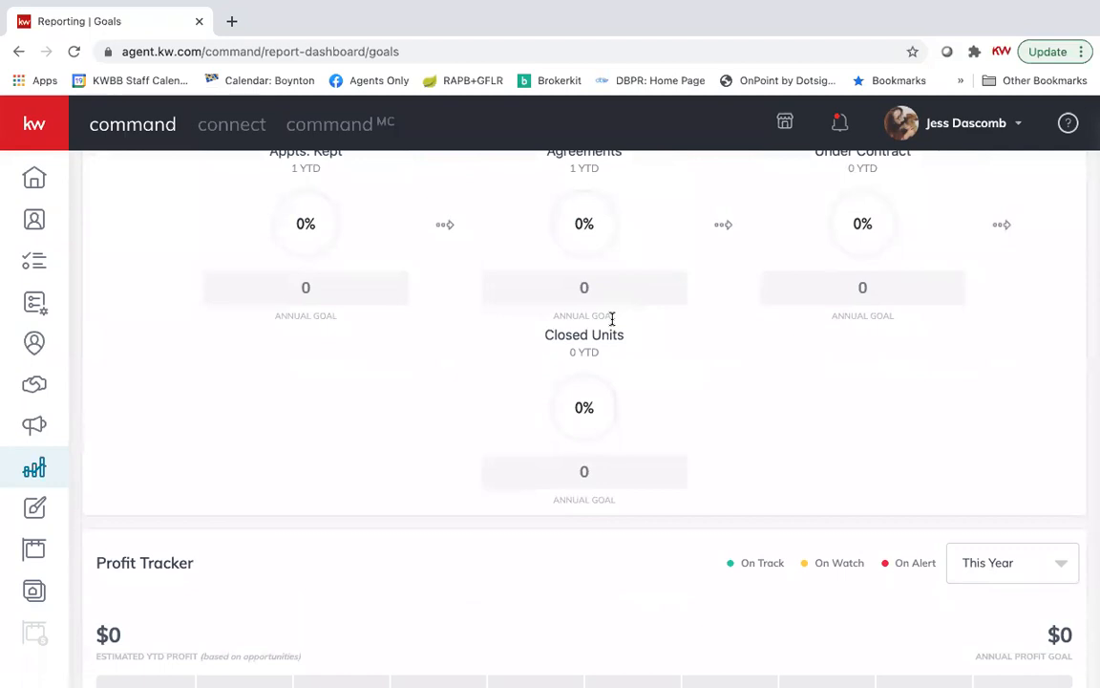
{"action": "scroll", "coordinate": [612, 319], "scroll_direction": "down", "scroll_amount": 2}
{"action": "scroll", "coordinate": [612, 319], "scroll_direction": "up", "scroll_amount": 4}
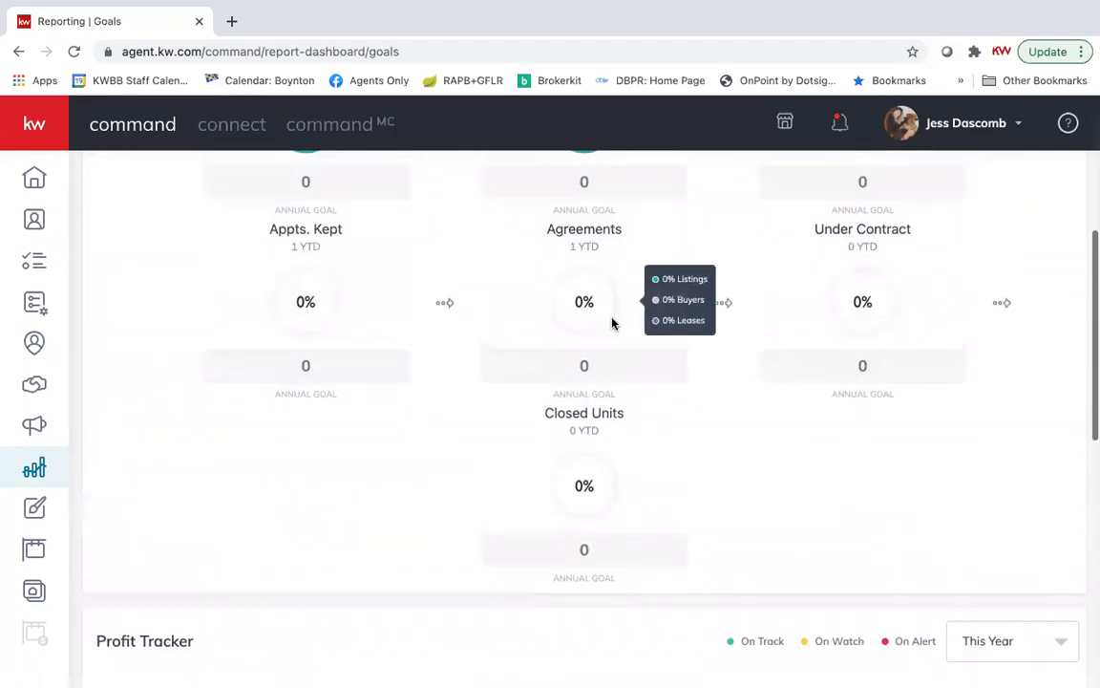
{"action": "scroll", "coordinate": [612, 324], "scroll_direction": "up", "scroll_amount": 5}
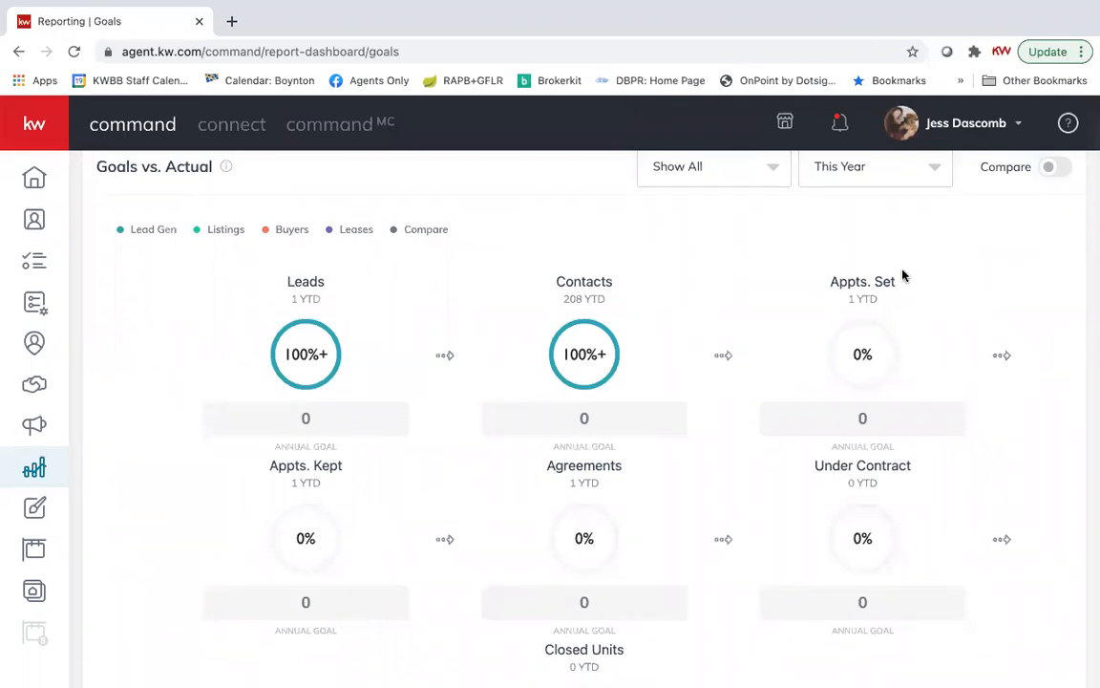
{"action": "scroll", "coordinate": [745, 243], "scroll_direction": "down", "scroll_amount": 2}
{"action": "scroll", "coordinate": [747, 243], "scroll_direction": "down", "scroll_amount": 1}
{"action": "scroll", "coordinate": [747, 241], "scroll_direction": "up", "scroll_amount": 1}
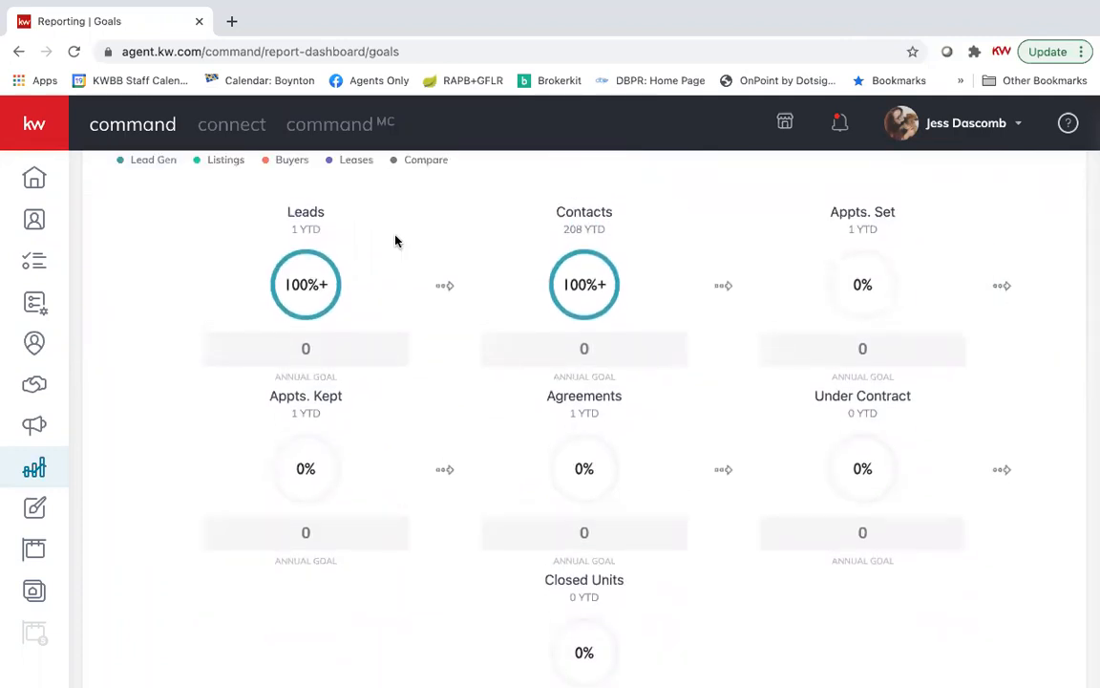
Examine the Goals vs. Actual circles, the Profit Tracker's estimated profit based on opportunities, and the three breakdown charts of the Goals report
{"action": "mouse_move", "coordinate": [835, 296]}
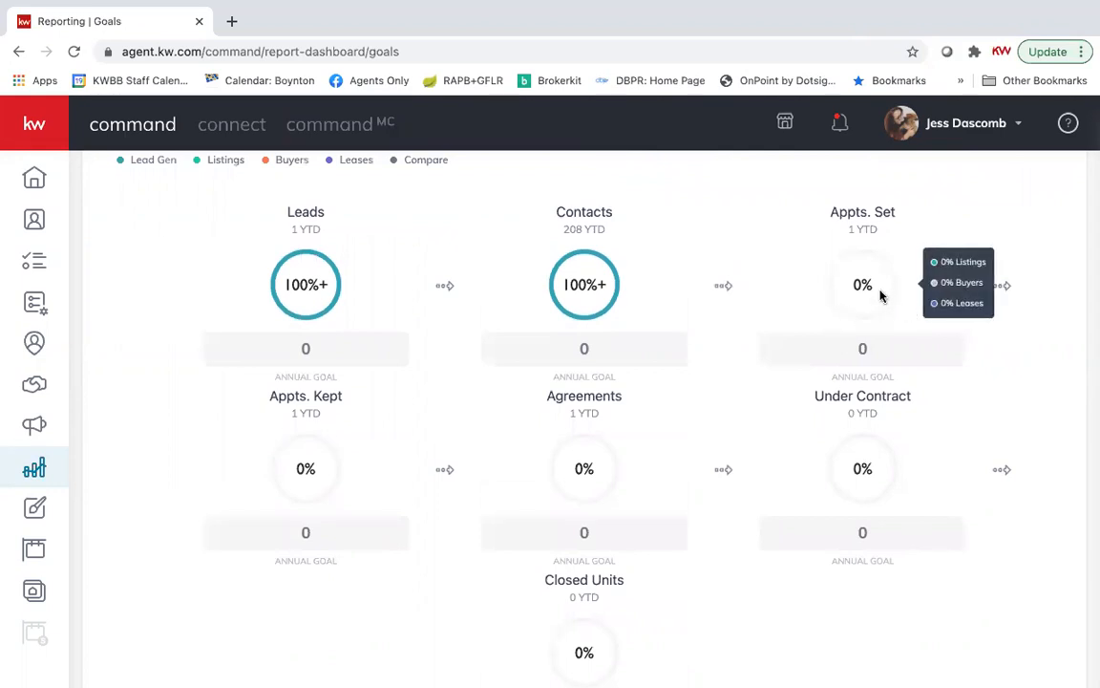
{"action": "scroll", "coordinate": [697, 485], "scroll_direction": "down", "scroll_amount": 2}
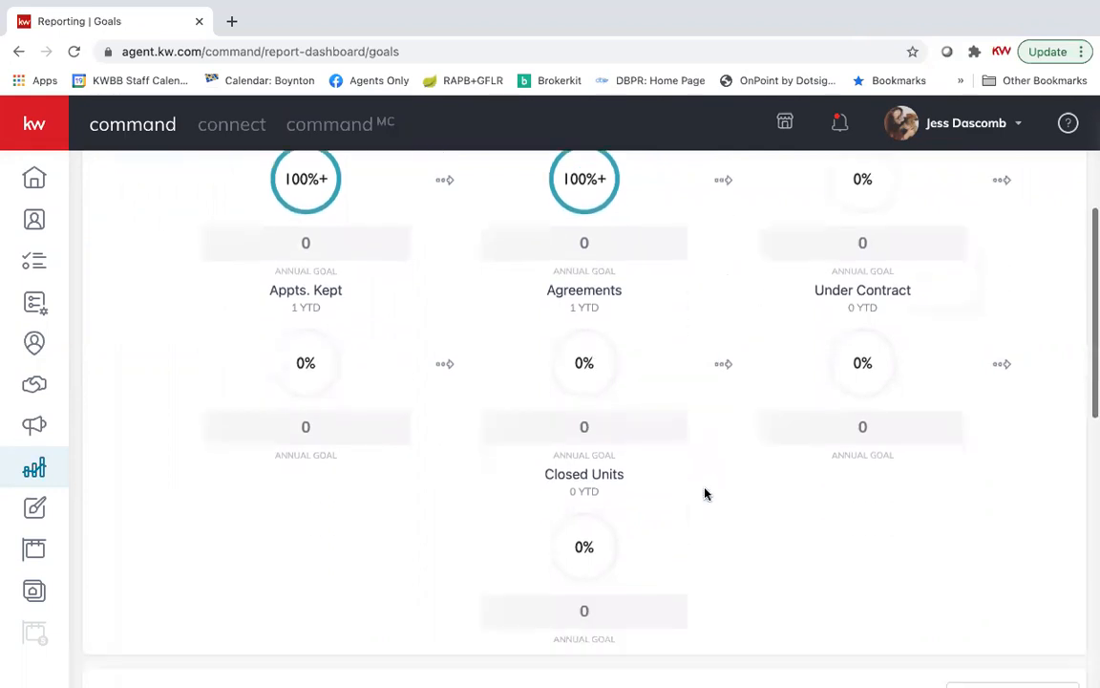
{"action": "scroll", "coordinate": [704, 494], "scroll_direction": "up", "scroll_amount": 3}
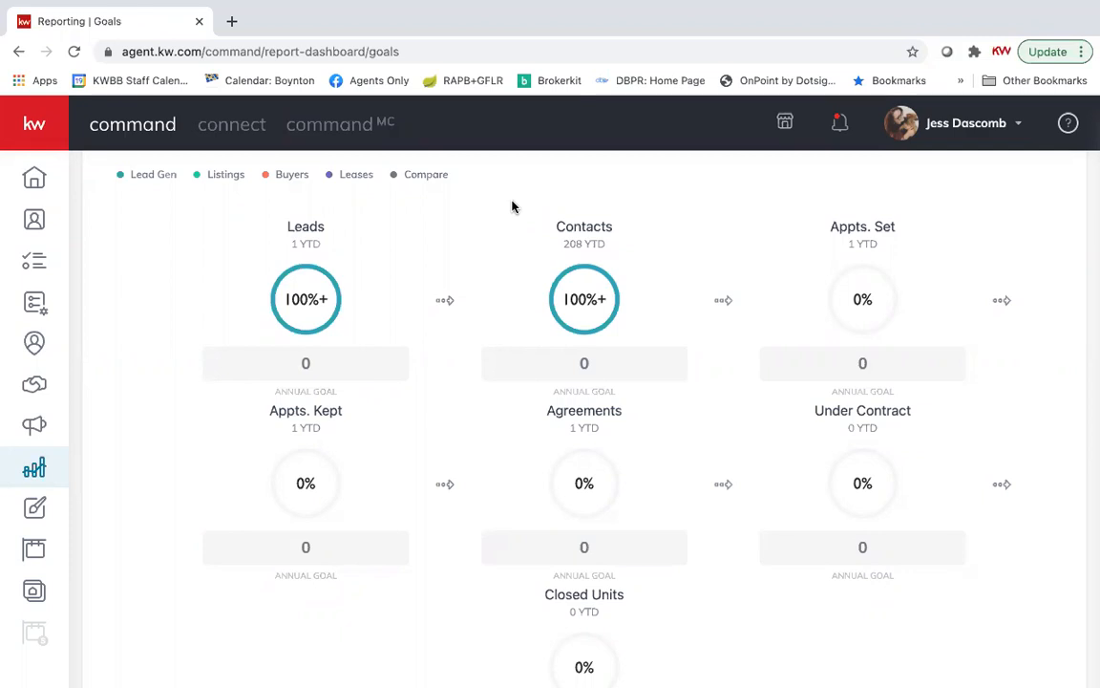
{"action": "scroll", "coordinate": [605, 479], "scroll_direction": "down", "scroll_amount": 5}
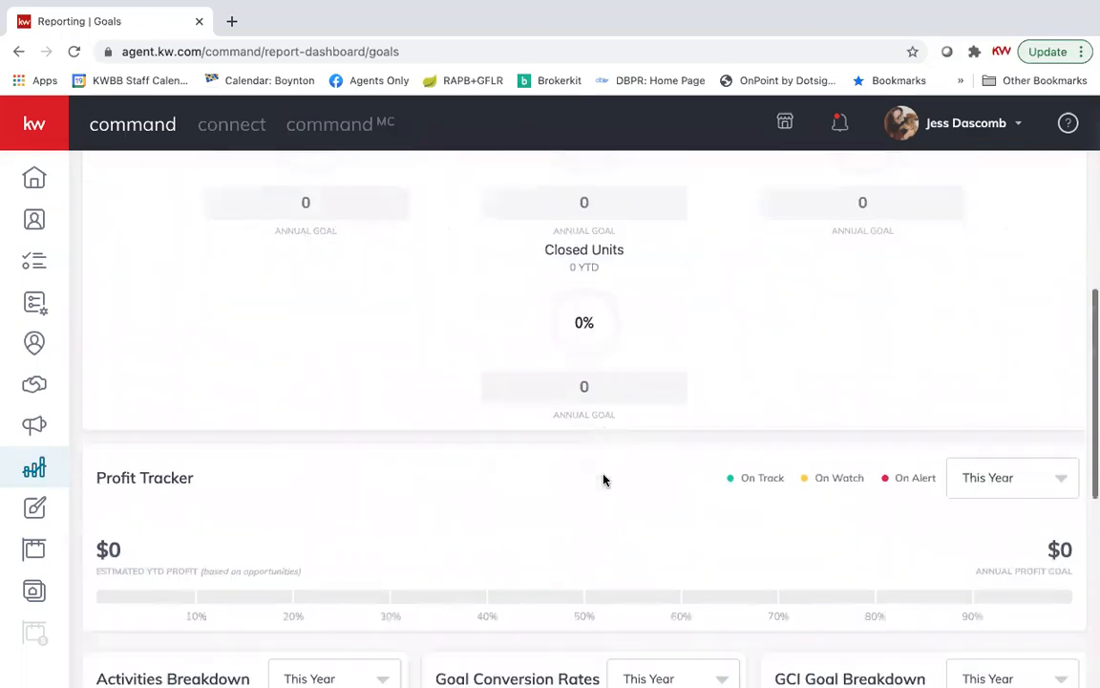
{"action": "scroll", "coordinate": [605, 479], "scroll_direction": "down", "scroll_amount": 2}
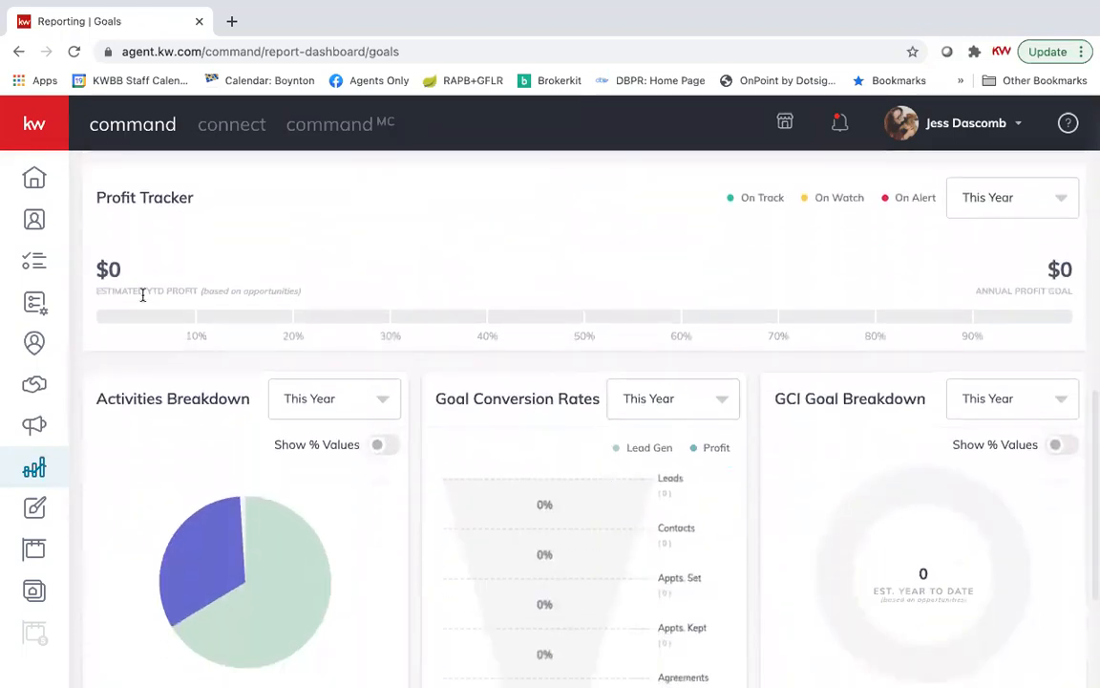
{"action": "left_click_drag", "start_coordinate": [151, 290], "coordinate": [305, 297]}
{"action": "left_click", "coordinate": [325, 294]}
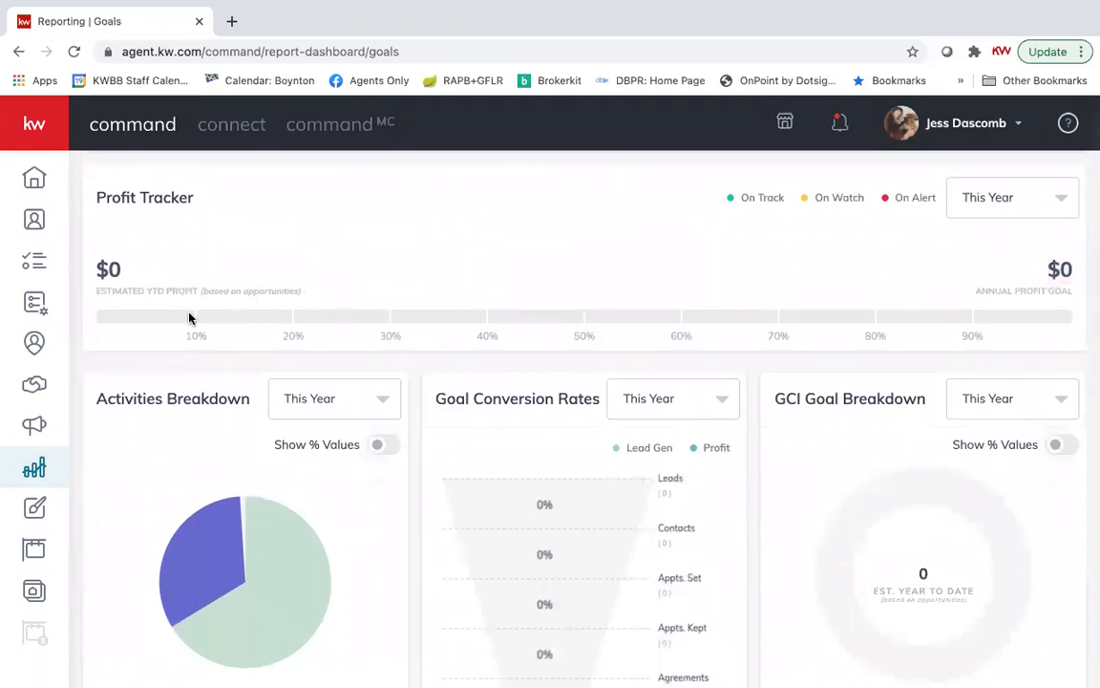
{"action": "scroll", "coordinate": [554, 466], "scroll_direction": "down", "scroll_amount": 2}
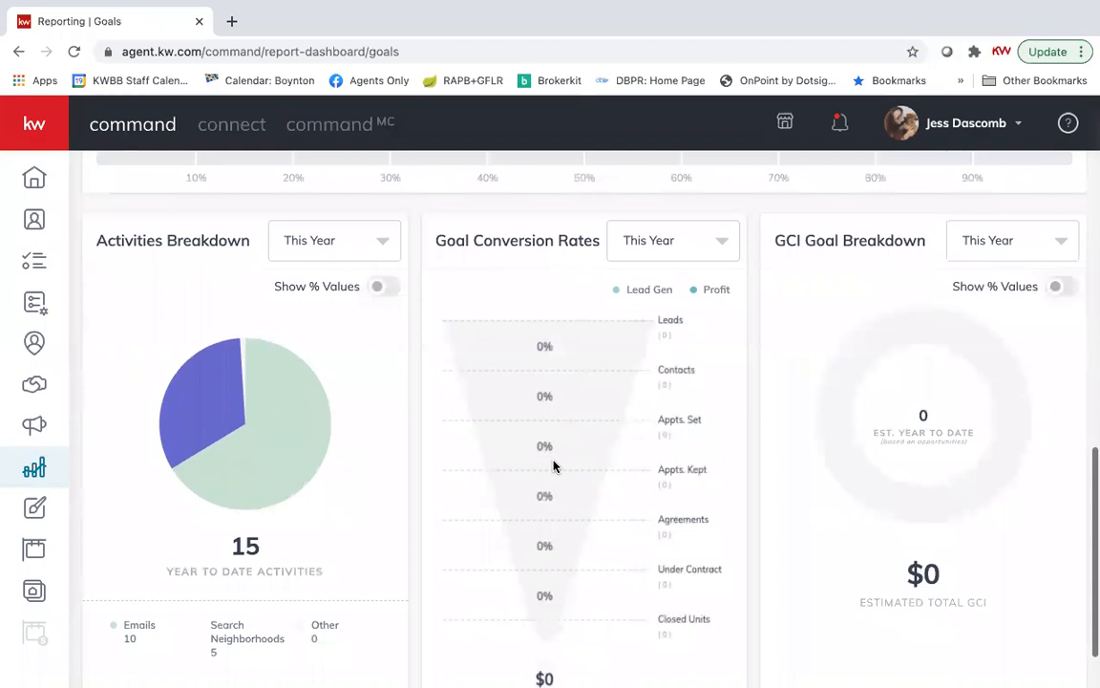
{"action": "scroll", "coordinate": [554, 466], "scroll_direction": "down", "scroll_amount": 1}
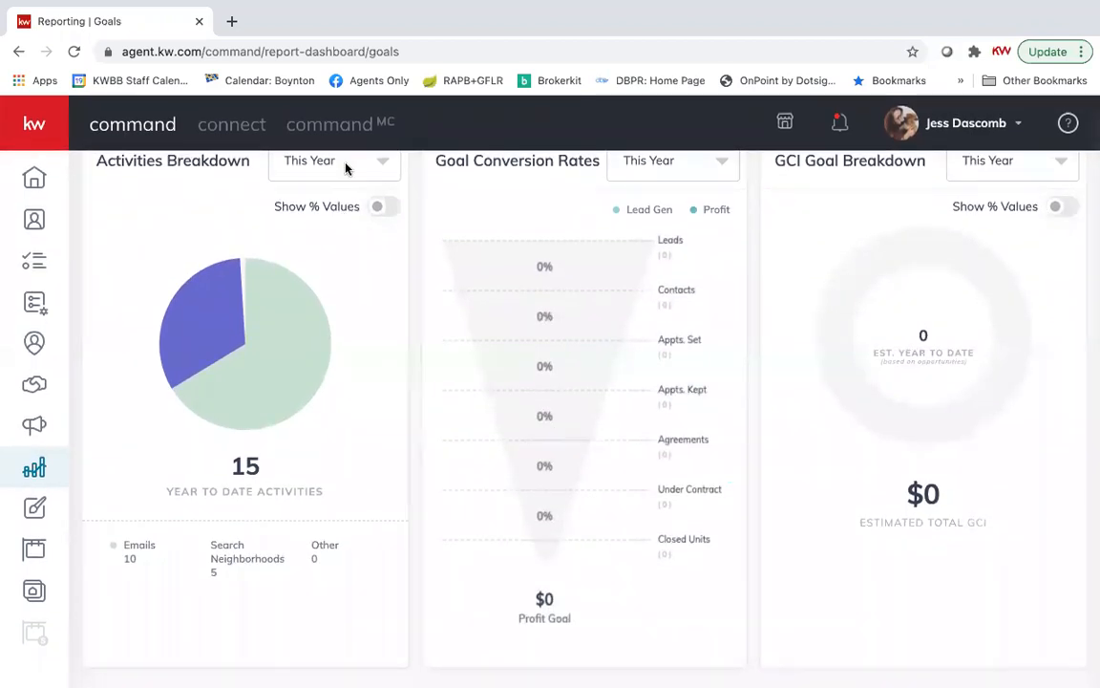
View the Activities Breakdown for This Month, then return it to This Year
{"action": "left_click", "coordinate": [378, 172]}
{"action": "left_click", "coordinate": [363, 206]}
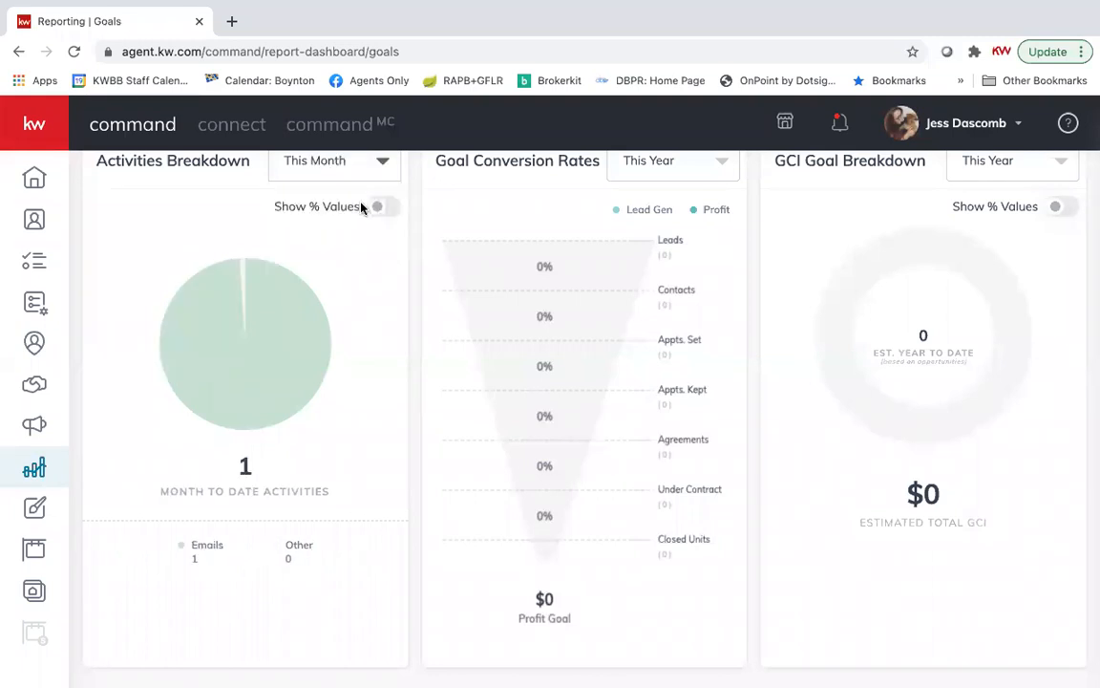
{"action": "left_click", "coordinate": [376, 165]}
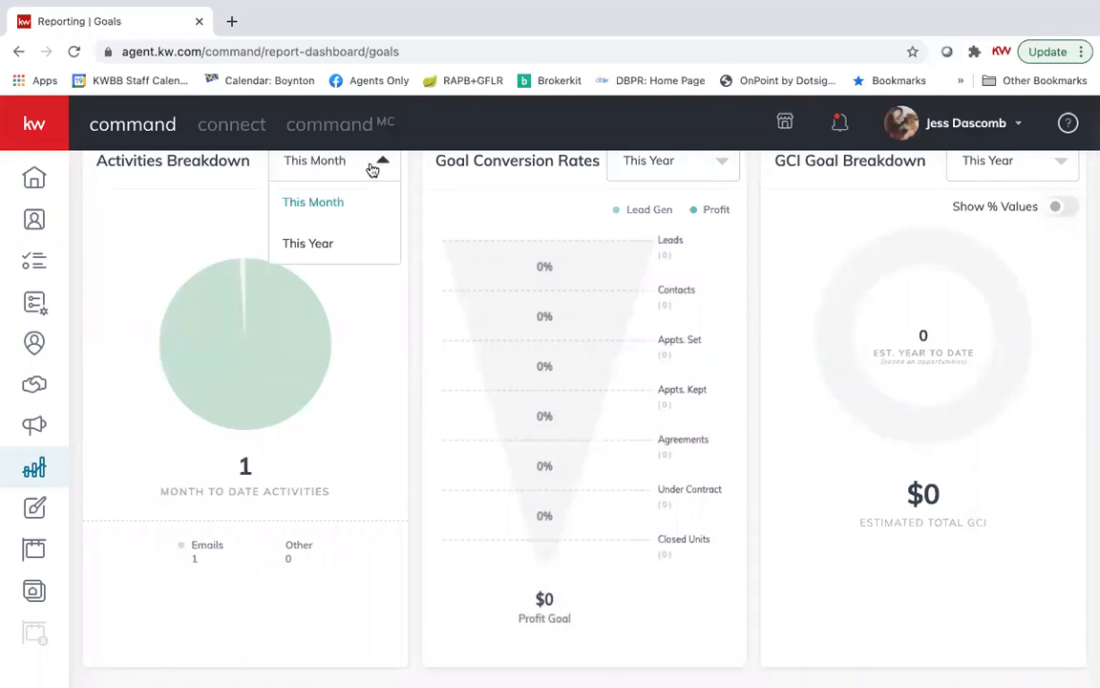
{"action": "left_click", "coordinate": [359, 244]}
{"action": "scroll", "coordinate": [710, 288], "scroll_direction": "up", "scroll_amount": 2}
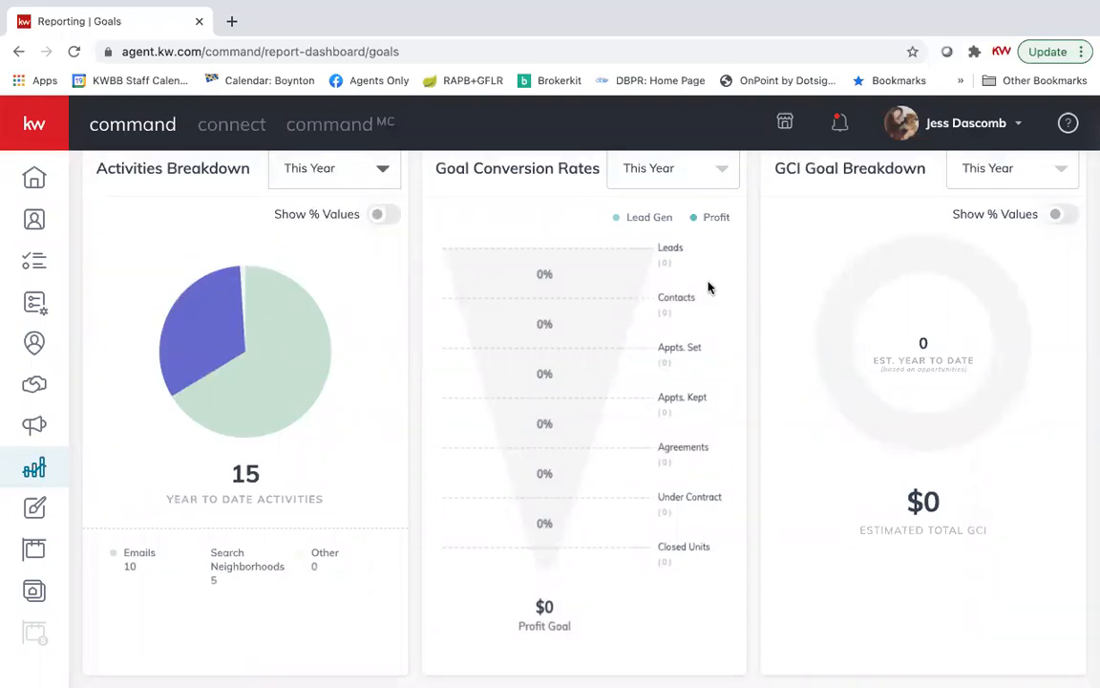
View the Goal Conversion Rates for This Month, then return them to This Year
{"action": "left_click", "coordinate": [706, 246]}
{"action": "left_click", "coordinate": [698, 281]}
{"action": "left_click", "coordinate": [709, 252]}
{"action": "left_click", "coordinate": [688, 331]}
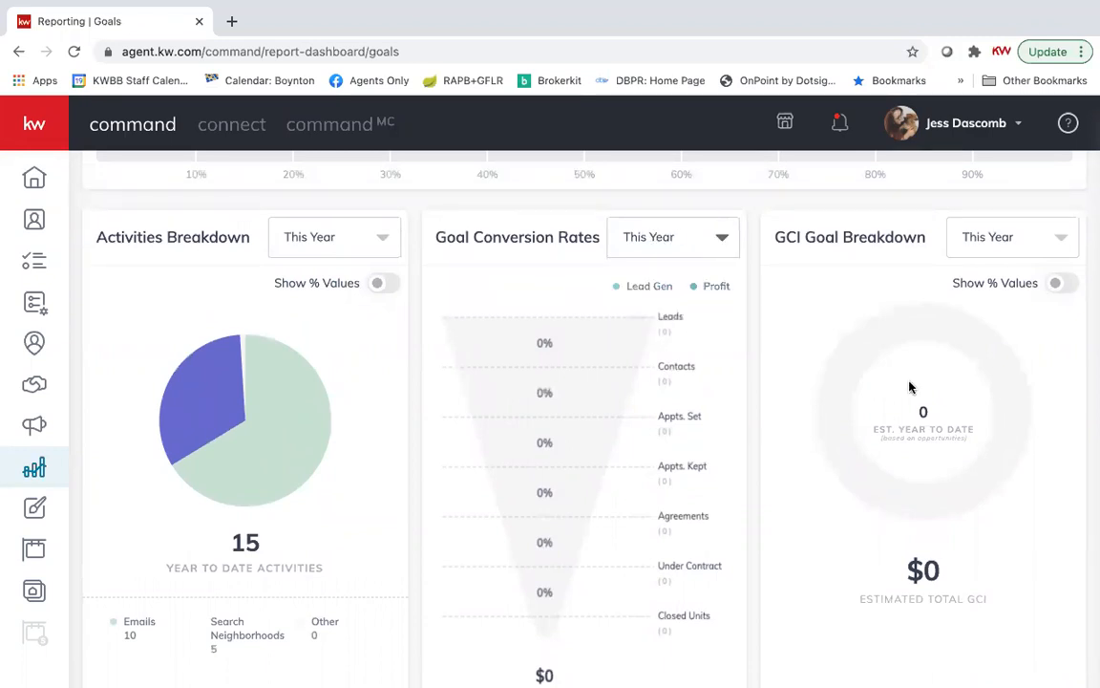
View the GCI Goal Breakdown for This Month, then return it to This Year
{"action": "scroll", "coordinate": [911, 386], "scroll_direction": "up", "scroll_amount": 2}
{"action": "scroll", "coordinate": [912, 341], "scroll_direction": "down", "scroll_amount": 3}
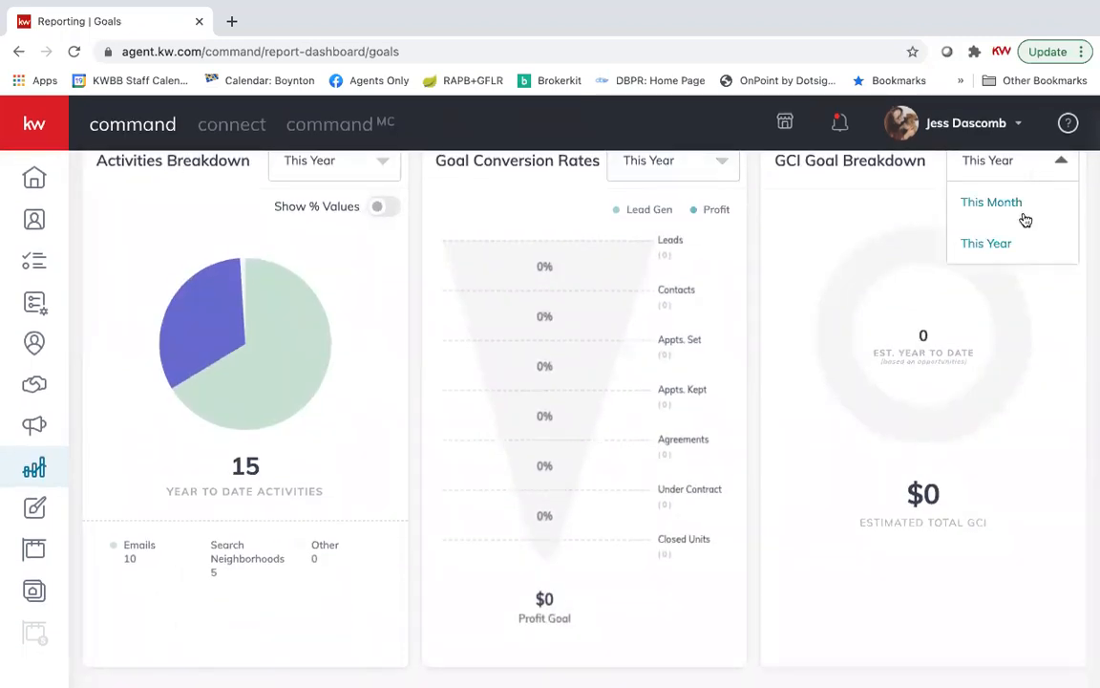
{"action": "left_click", "coordinate": [1024, 207]}
{"action": "left_click", "coordinate": [1039, 174]}
{"action": "left_click", "coordinate": [1020, 244]}
Open the Goal Setting Kelle Guide from the Goals report and get started with its Set Goals stage
{"action": "scroll", "coordinate": [923, 339], "scroll_direction": "up", "scroll_amount": 6}
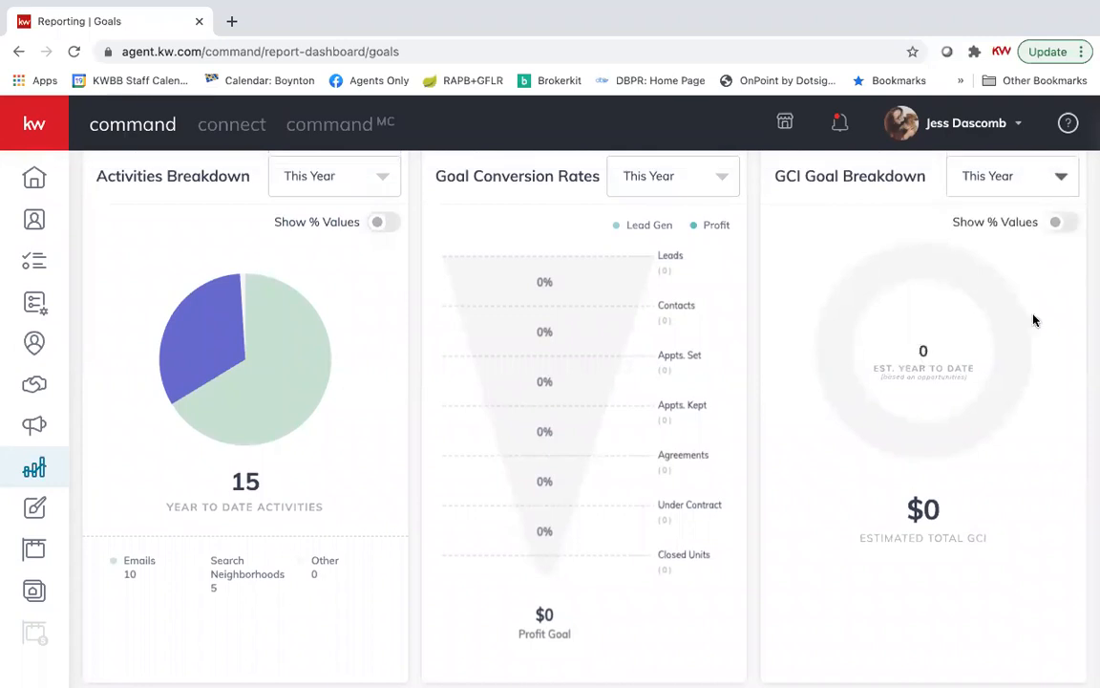
{"action": "left_click", "coordinate": [1037, 244]}
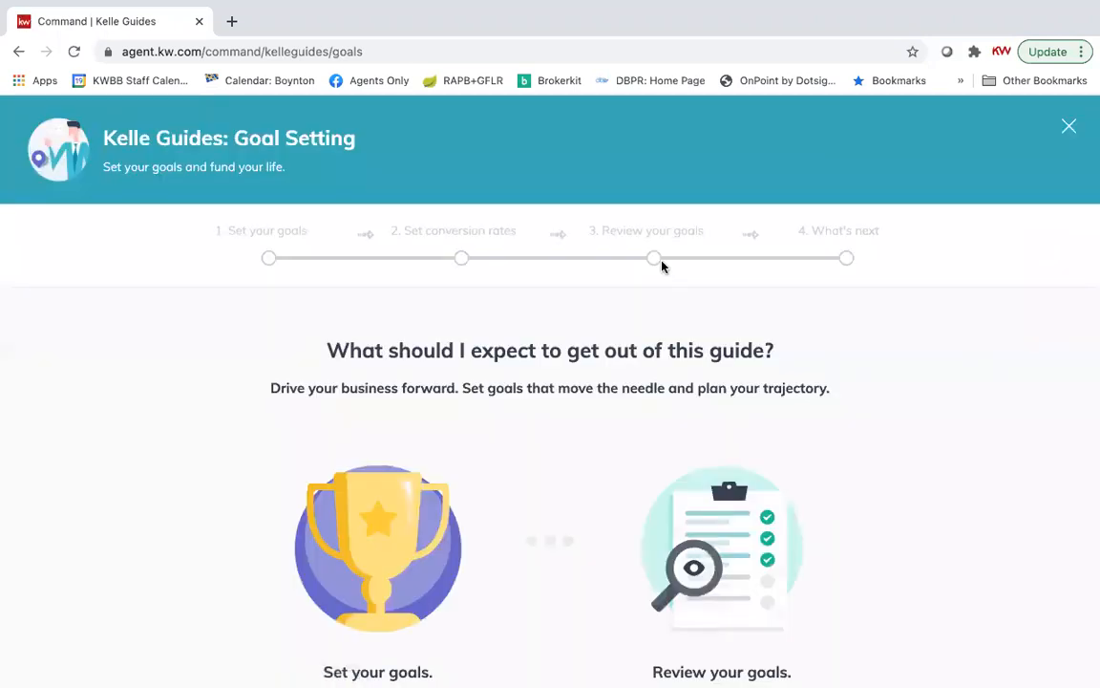
{"action": "scroll", "coordinate": [659, 265], "scroll_direction": "down", "scroll_amount": 4}
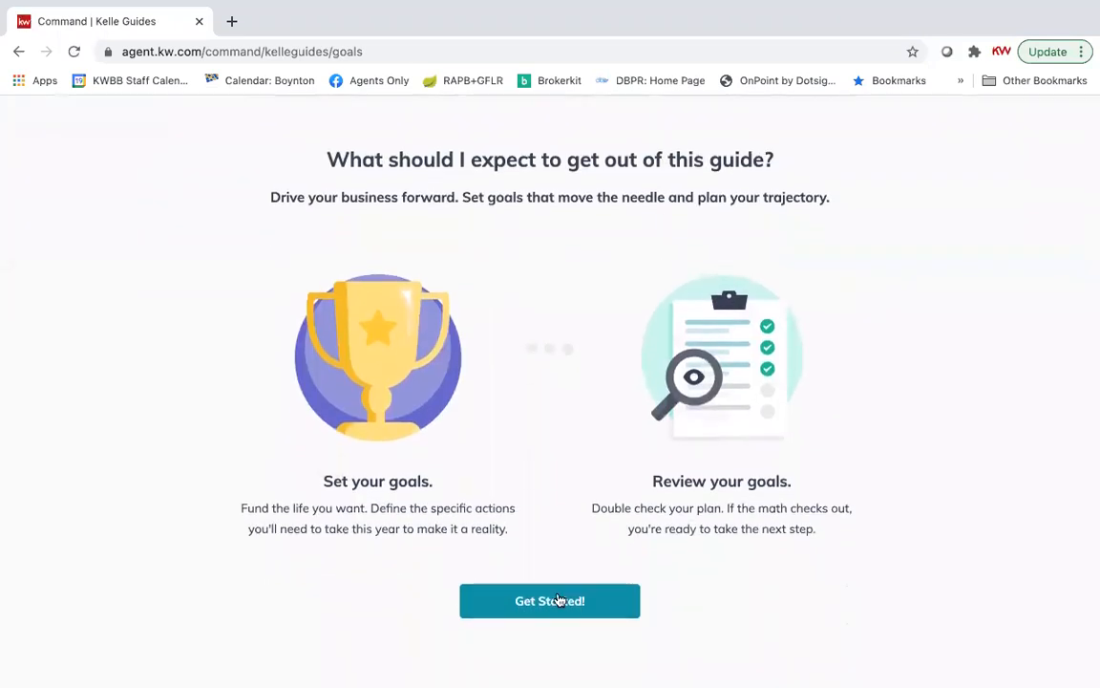
{"action": "left_click", "coordinate": [559, 600]}
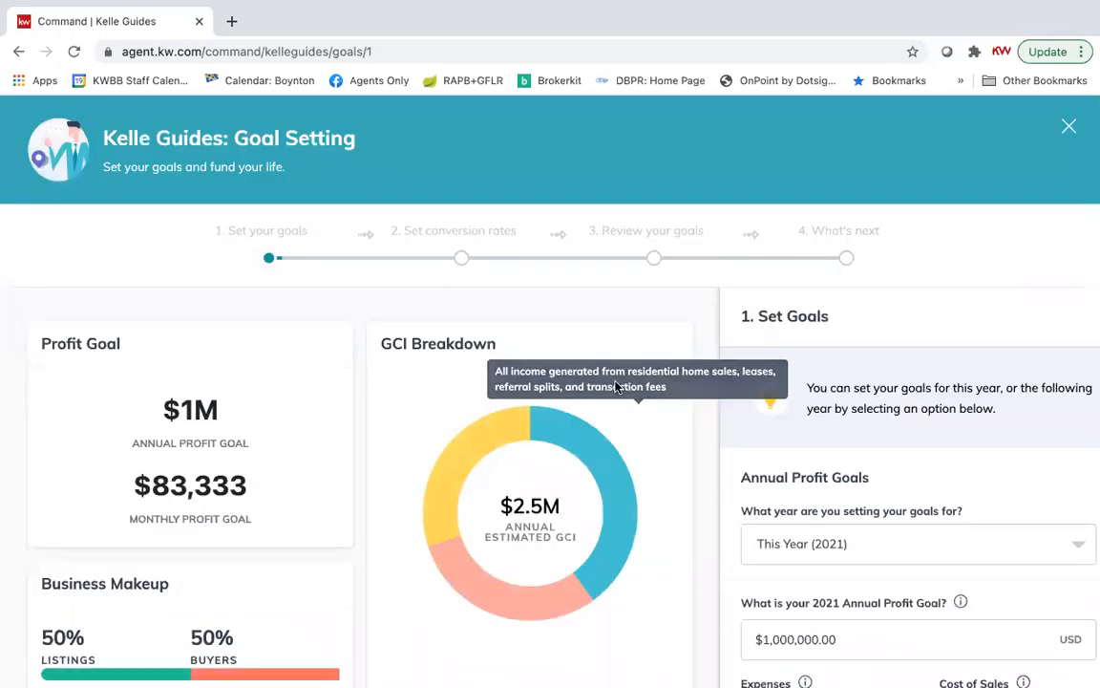
Set the 2021 Annual Profit Goal to $100,000
{"action": "scroll", "coordinate": [617, 388], "scroll_direction": "down", "scroll_amount": 4}
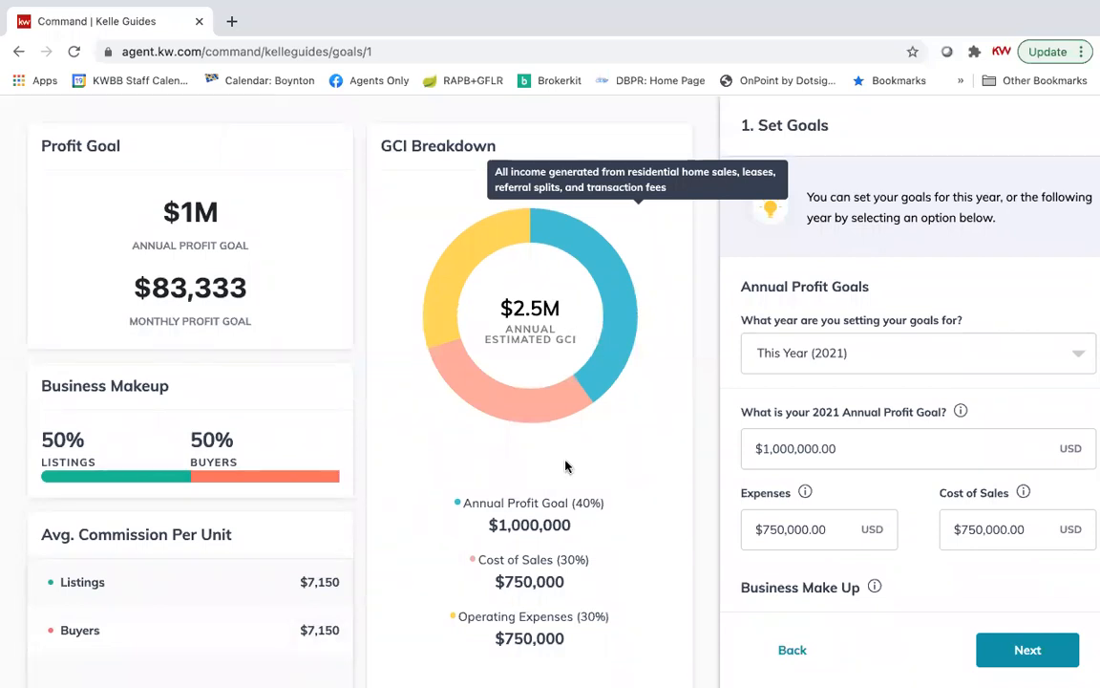
{"action": "scroll", "coordinate": [508, 412], "scroll_direction": "down", "scroll_amount": 1}
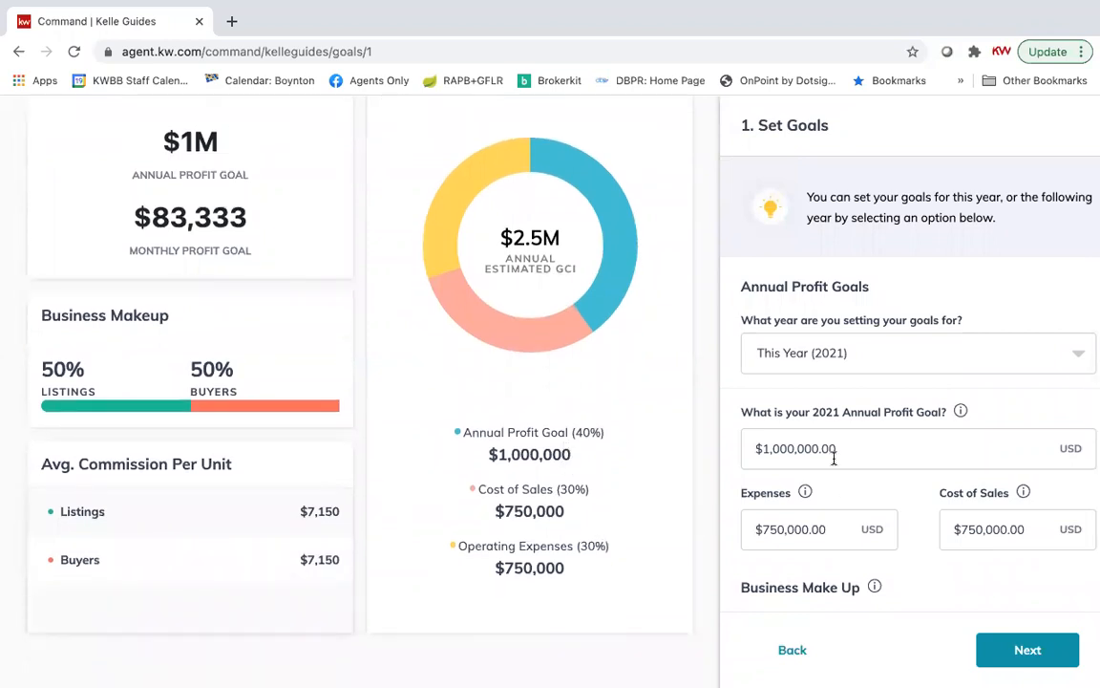
{"action": "left_click", "coordinate": [758, 440]}
{"action": "triple_click", "coordinate": [759, 439]}
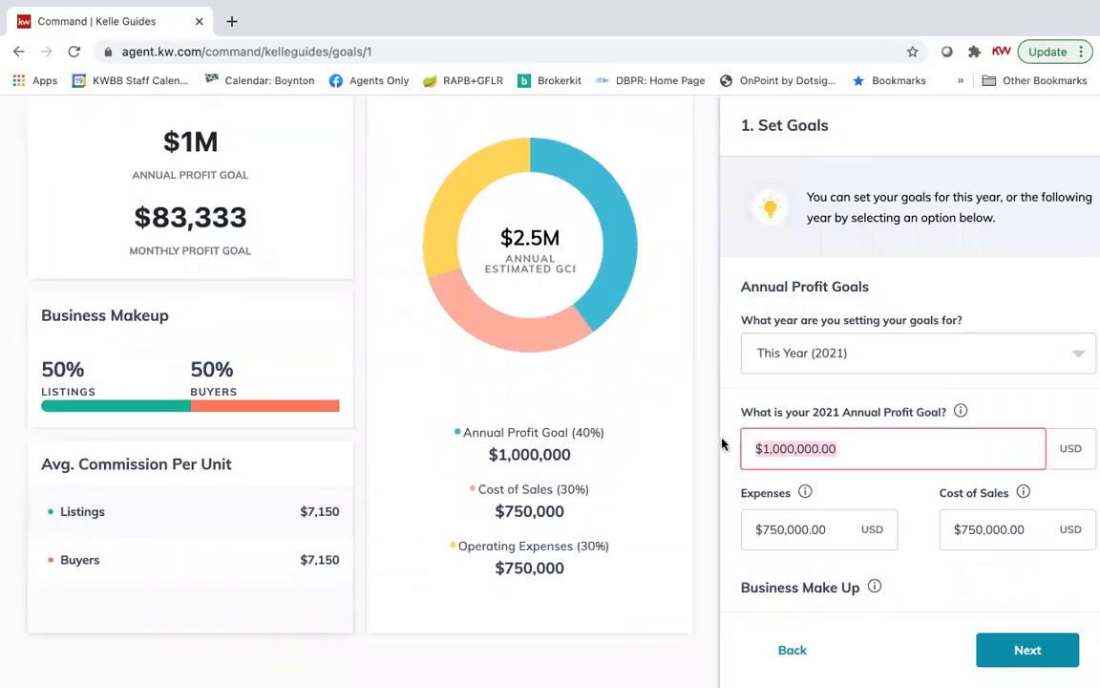
{"action": "scroll", "coordinate": [663, 393], "scroll_direction": "up", "scroll_amount": 3}
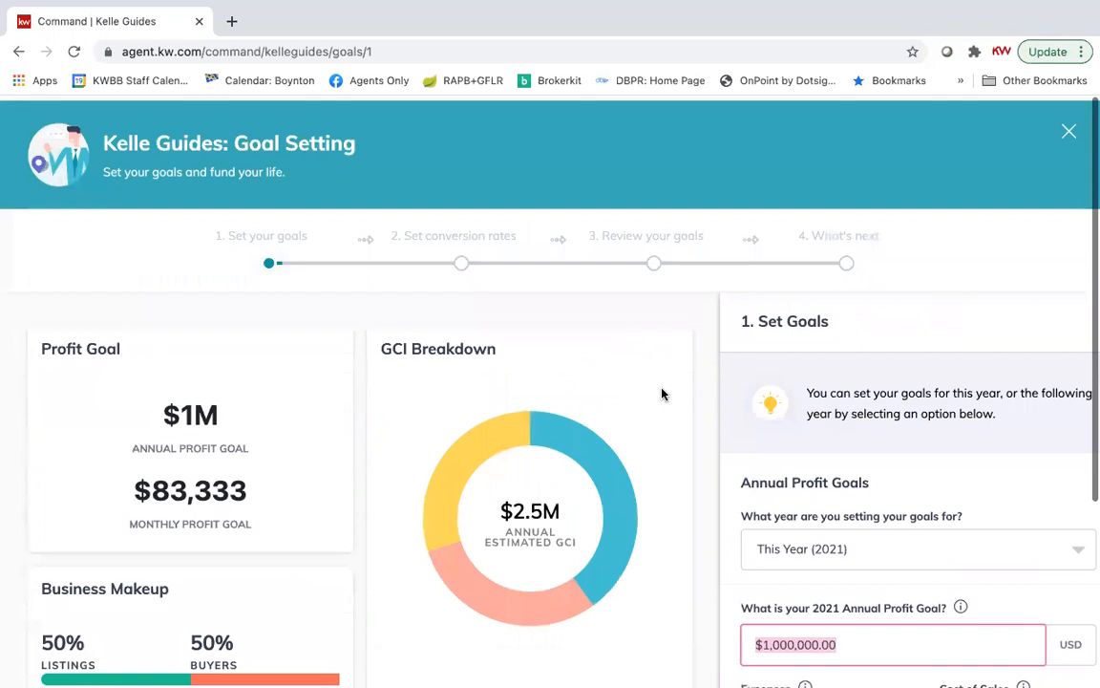
{"action": "scroll", "coordinate": [664, 394], "scroll_direction": "down", "scroll_amount": 3}
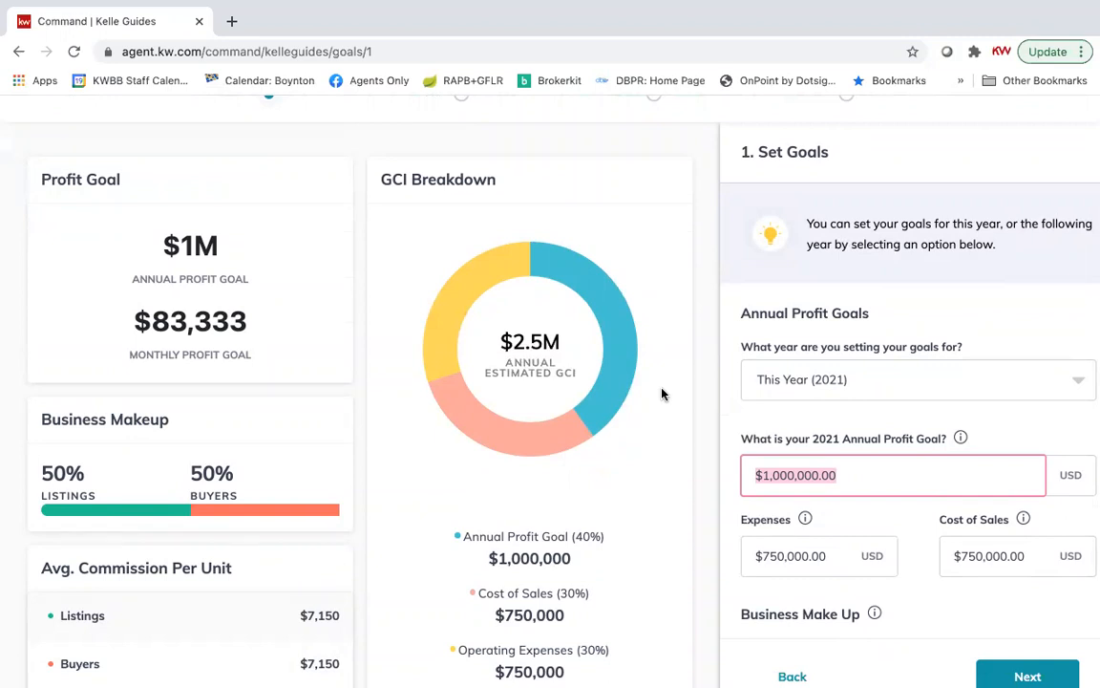
{"action": "type", "text": "1000"}
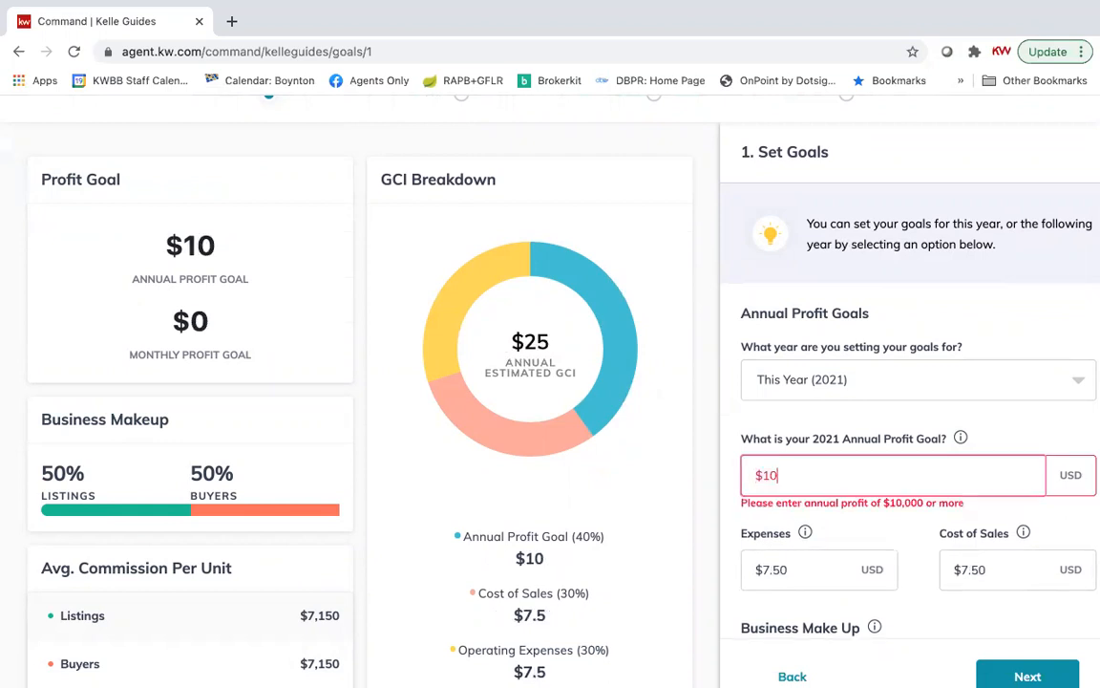
{"action": "key", "text": "BackSpace"}
{"action": "type", "text": "000"}
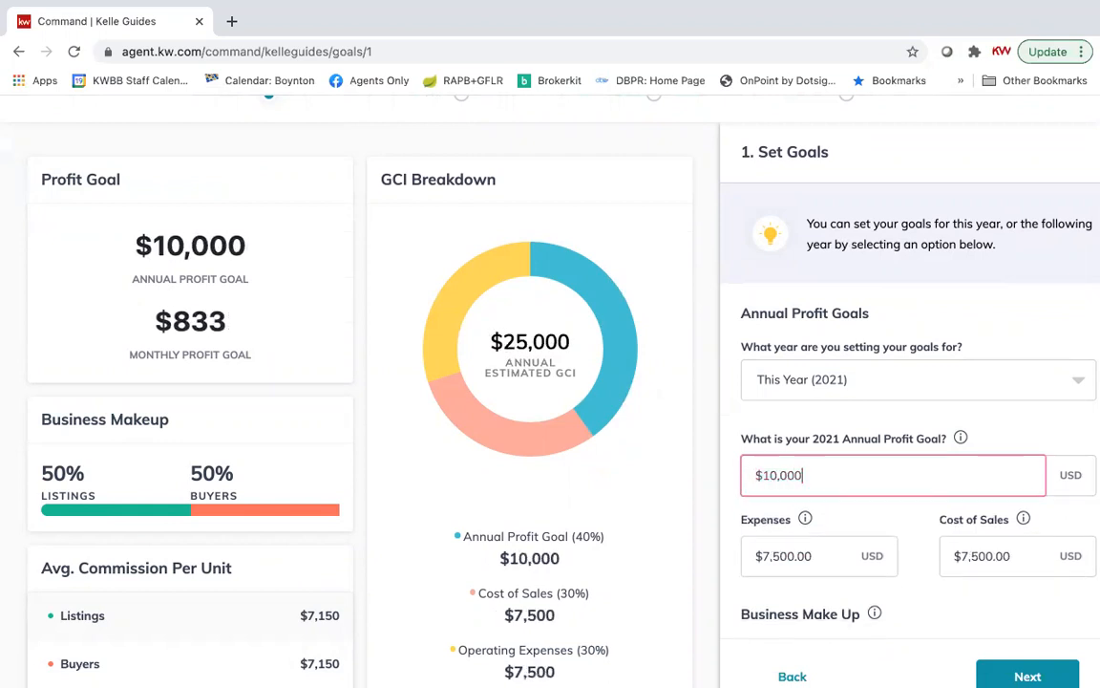
Examine the GCI Breakdown's profit, cost of sales and operating expense shares alongside the Expenses, Cost of Sales and Business Make Up fields
{"action": "mouse_move", "coordinate": [541, 344]}
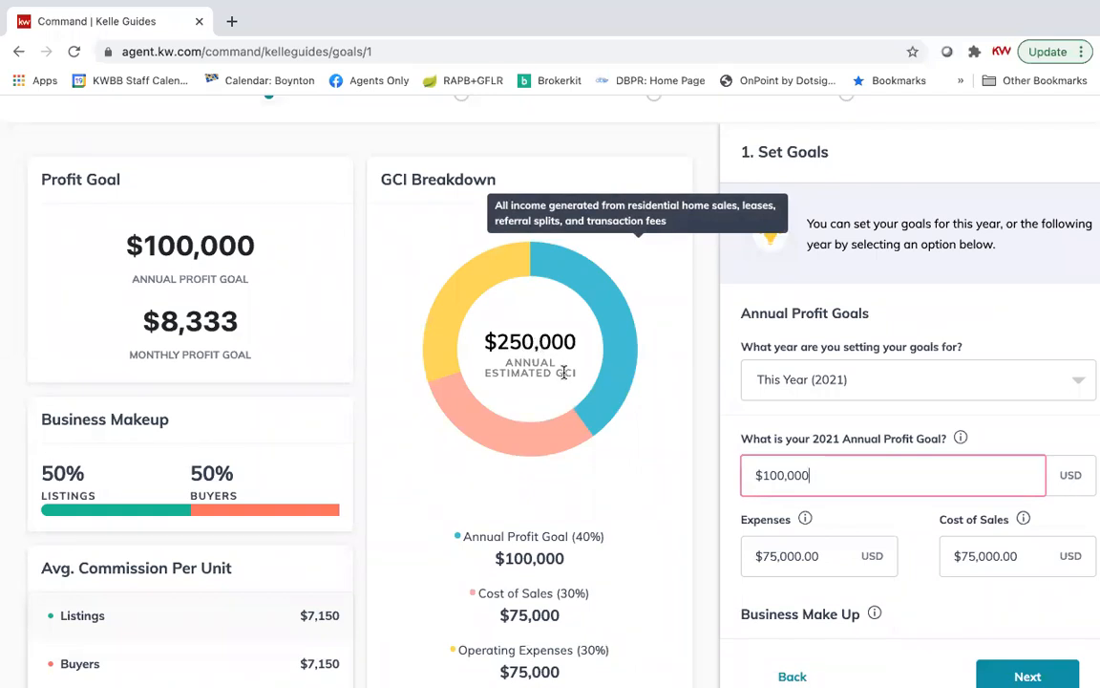
{"action": "scroll", "coordinate": [540, 396], "scroll_direction": "down", "scroll_amount": 1}
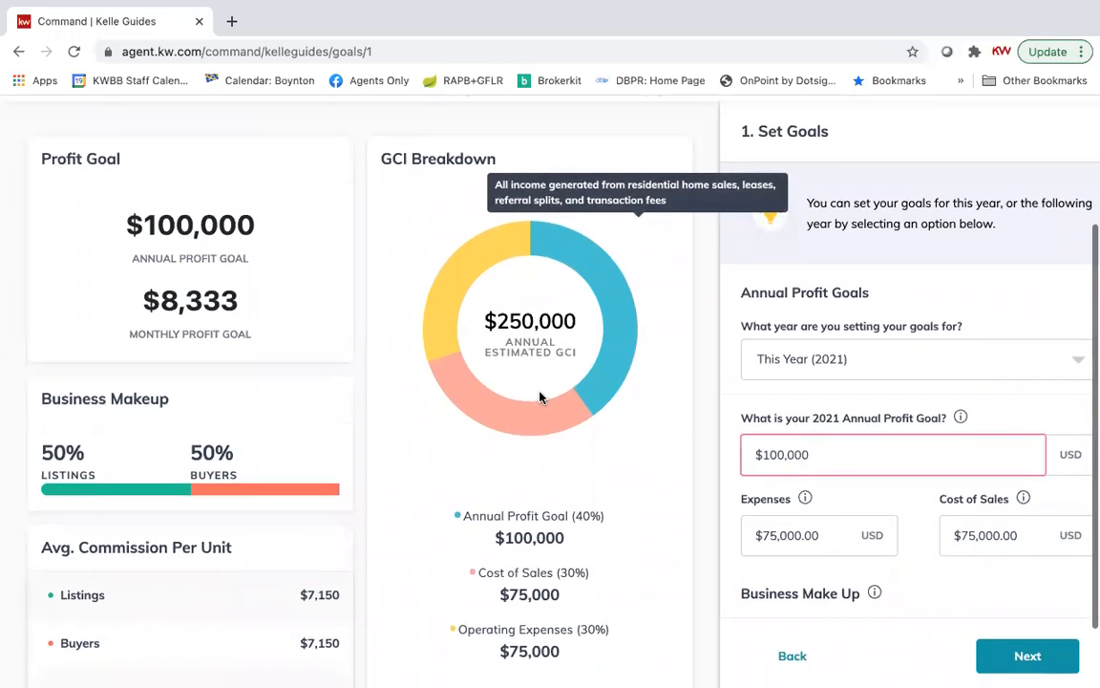
{"action": "scroll", "coordinate": [539, 397], "scroll_direction": "up", "scroll_amount": 1}
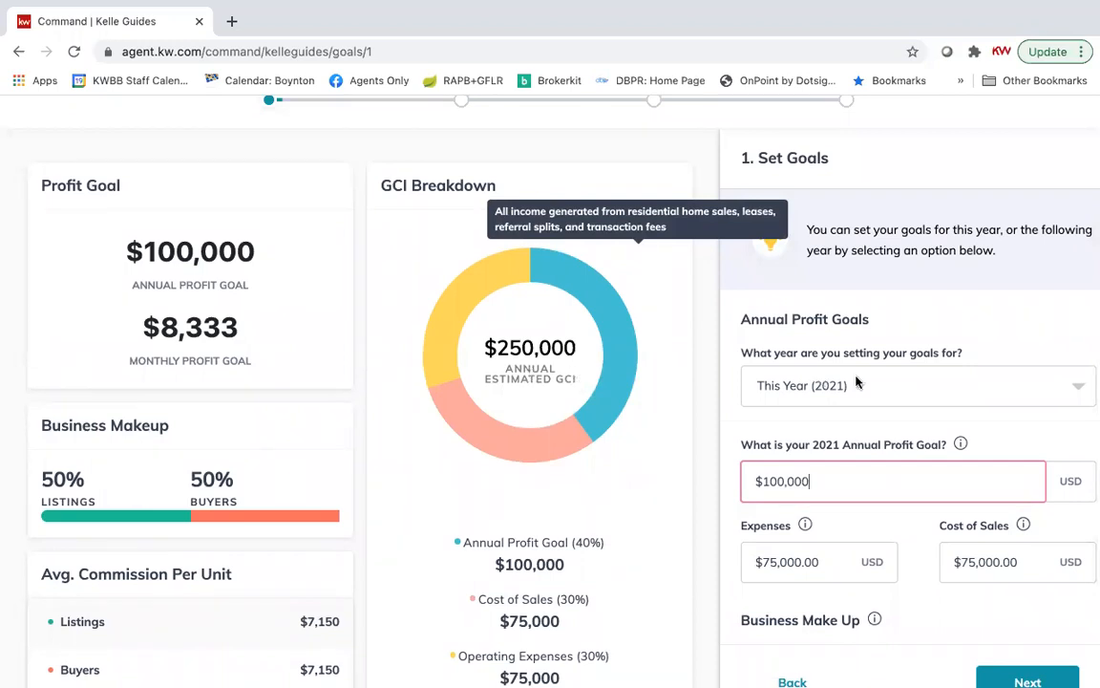
{"action": "scroll", "coordinate": [856, 381], "scroll_direction": "down", "scroll_amount": 1}
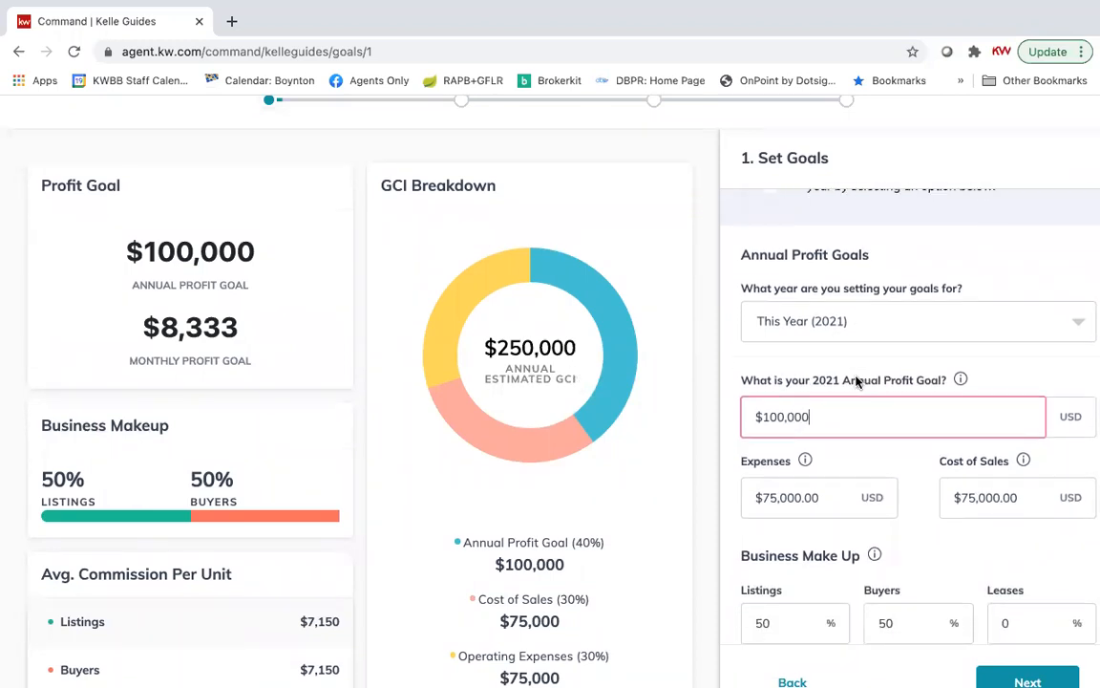
{"action": "scroll", "coordinate": [977, 408], "scroll_direction": "down", "scroll_amount": 2}
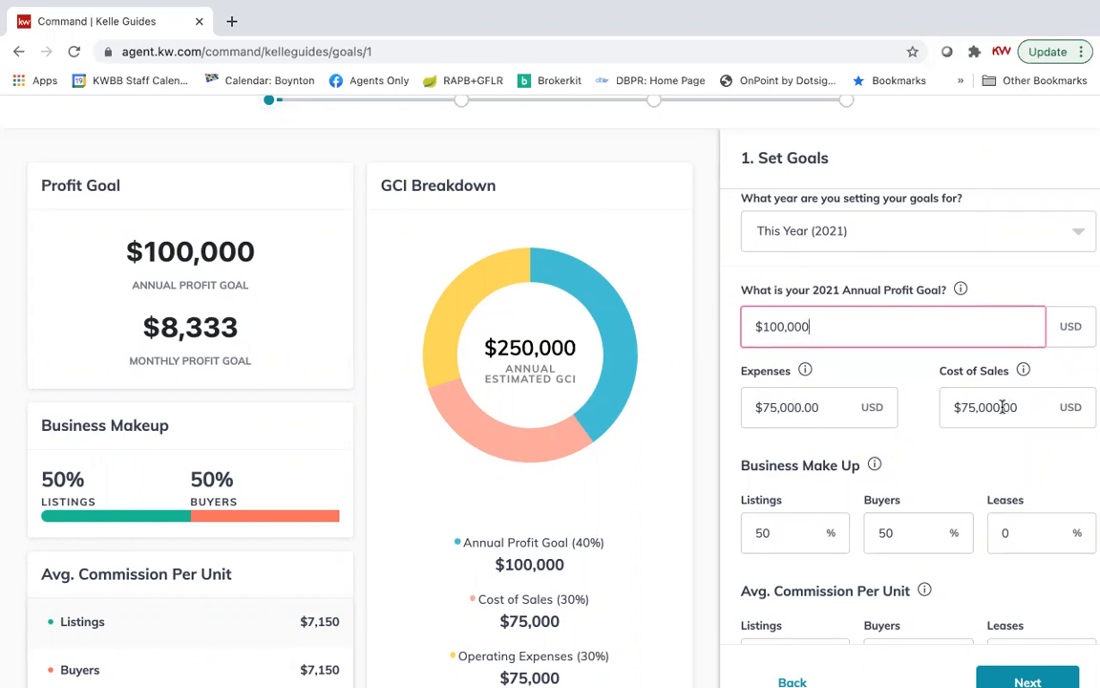
{"action": "mouse_move", "coordinate": [571, 420]}
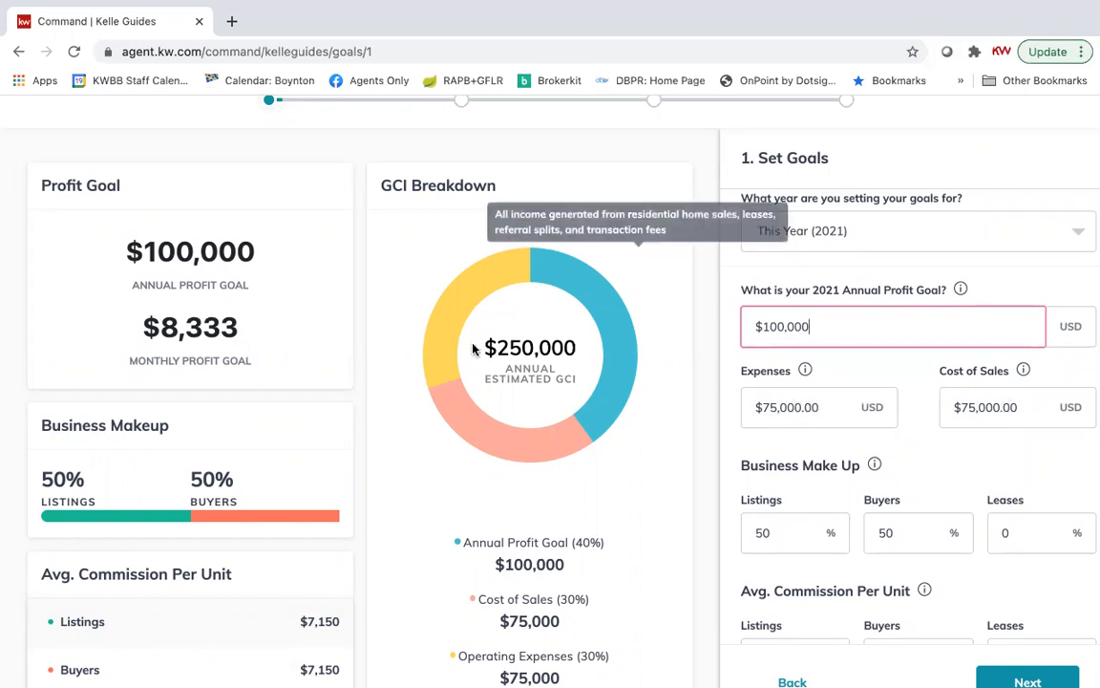
{"action": "scroll", "coordinate": [571, 420], "scroll_direction": "down", "scroll_amount": 1}
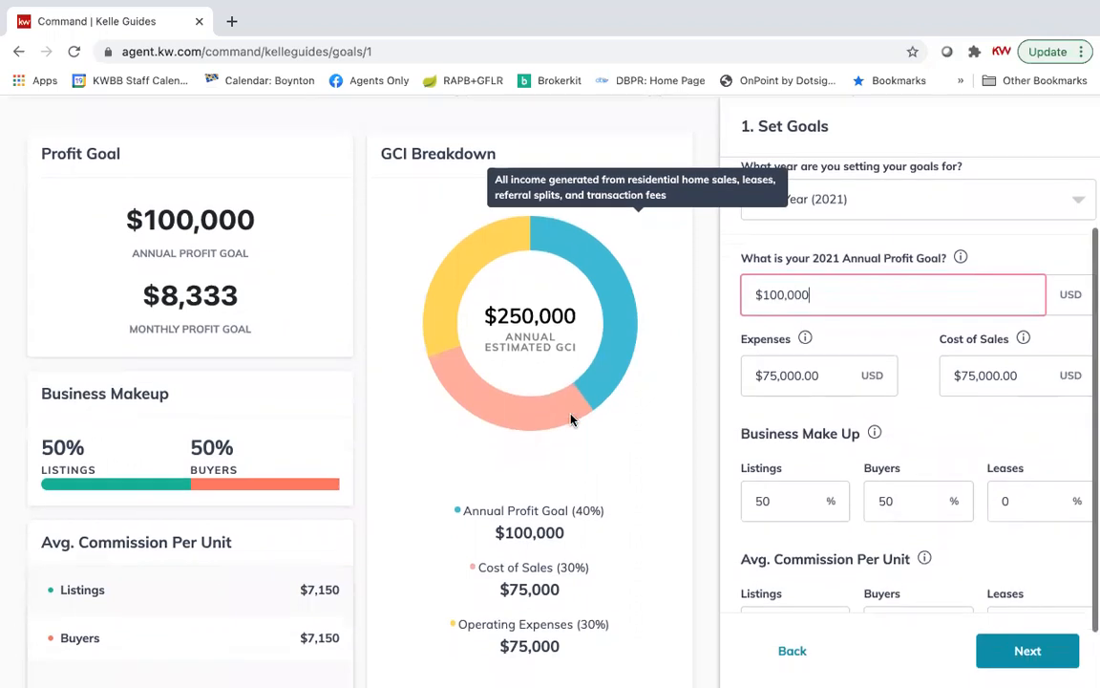
Check the Expenses amount against the Business Make Up and Avg. Commission Per Unit fields and the GCI Breakdown
{"action": "left_click", "coordinate": [812, 376]}
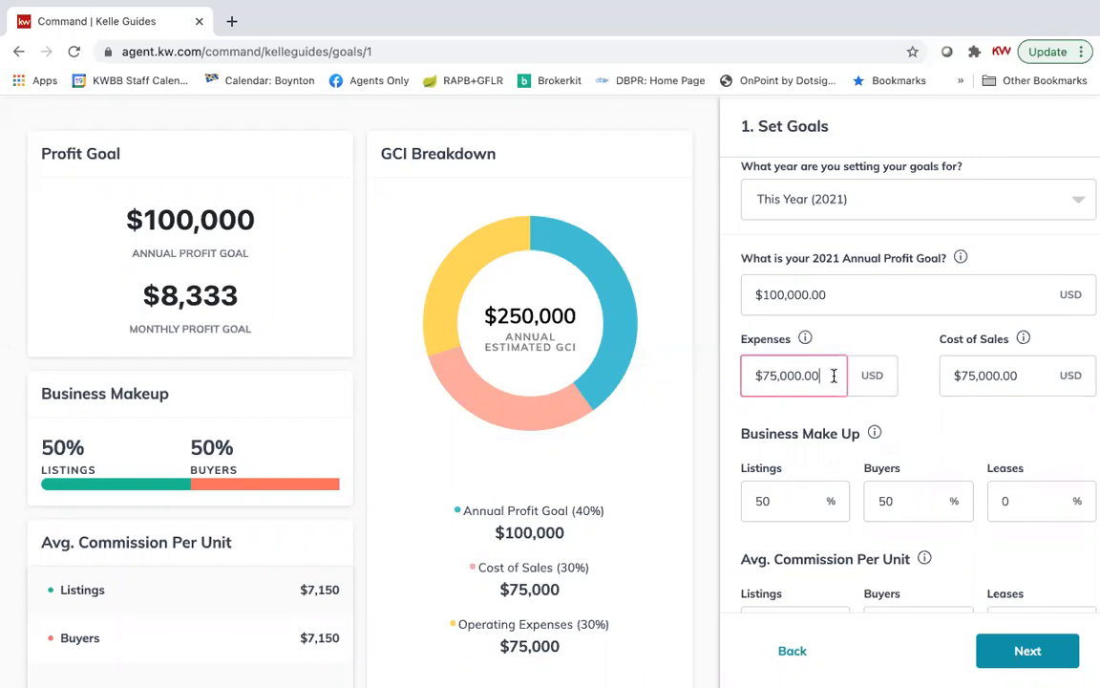
{"action": "scroll", "coordinate": [852, 362], "scroll_direction": "down", "scroll_amount": 1}
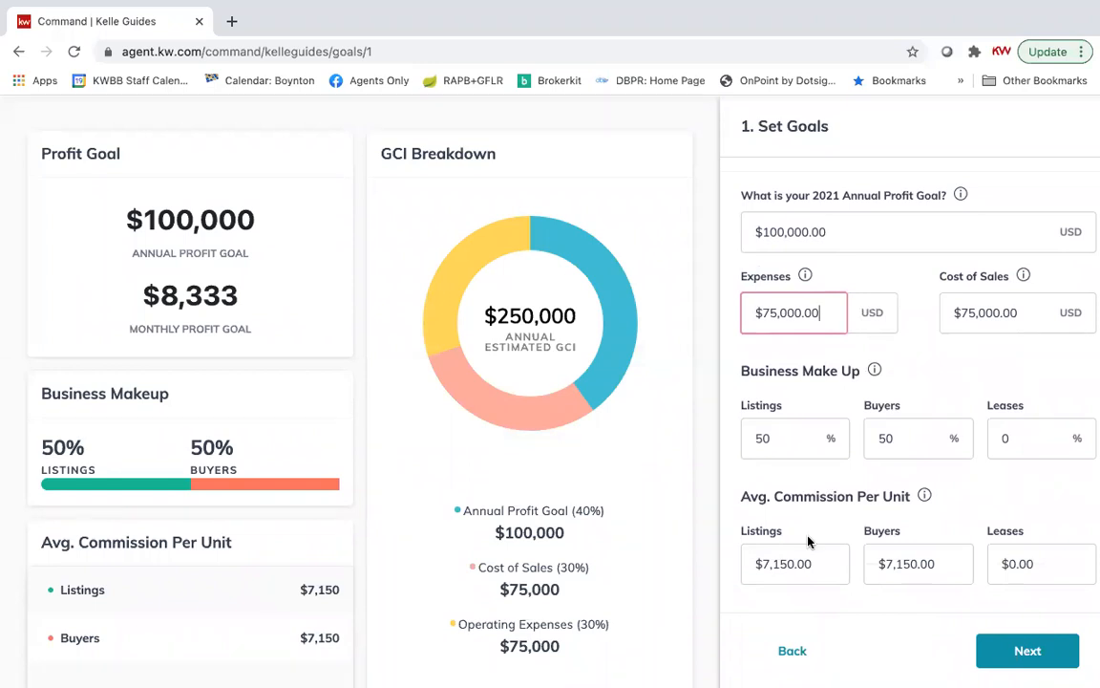
{"action": "scroll", "coordinate": [808, 542], "scroll_direction": "down", "scroll_amount": 2}
{"action": "mouse_move", "coordinate": [627, 292]}
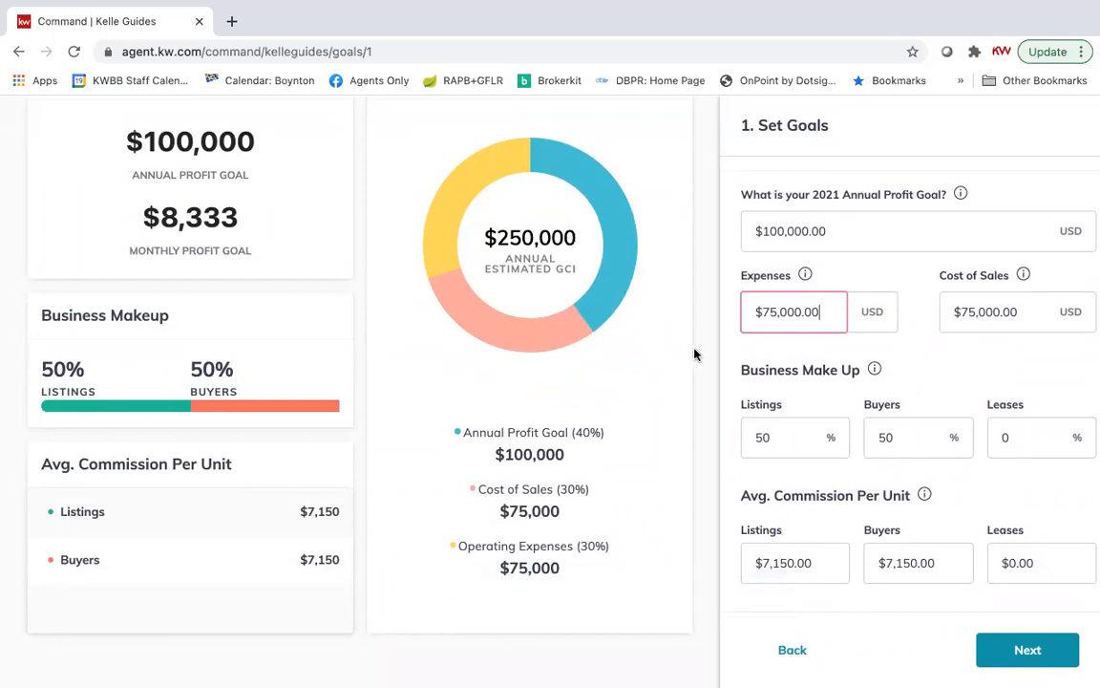
{"action": "left_click_drag", "start_coordinate": [825, 313], "coordinate": [748, 312]}
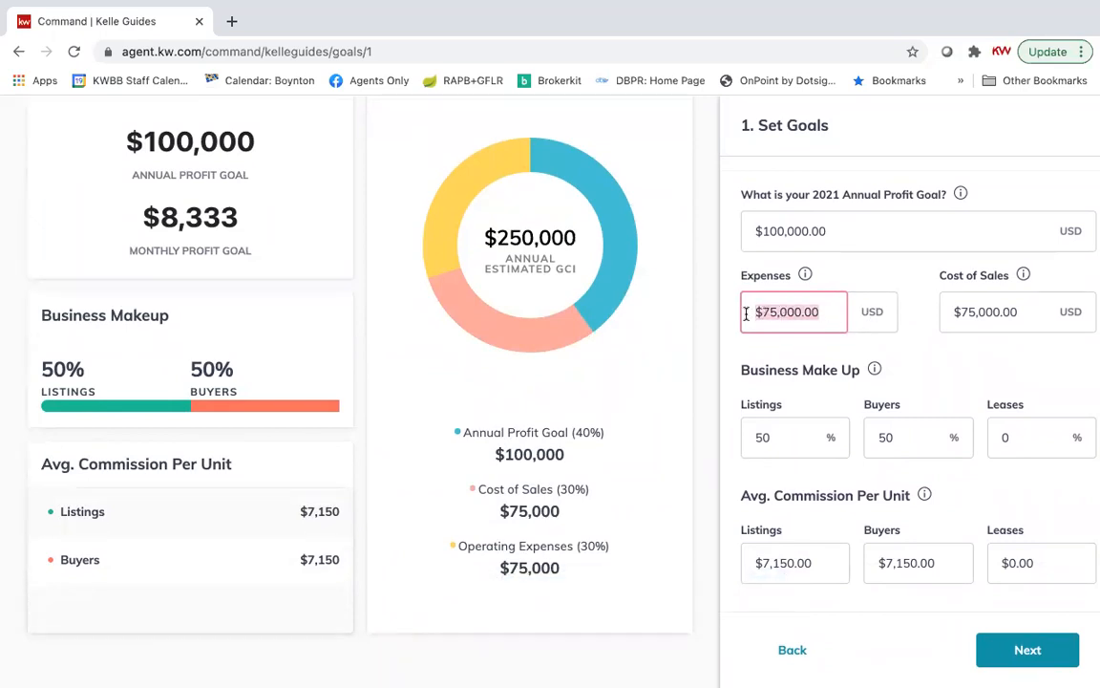
{"action": "left_click", "coordinate": [825, 315]}
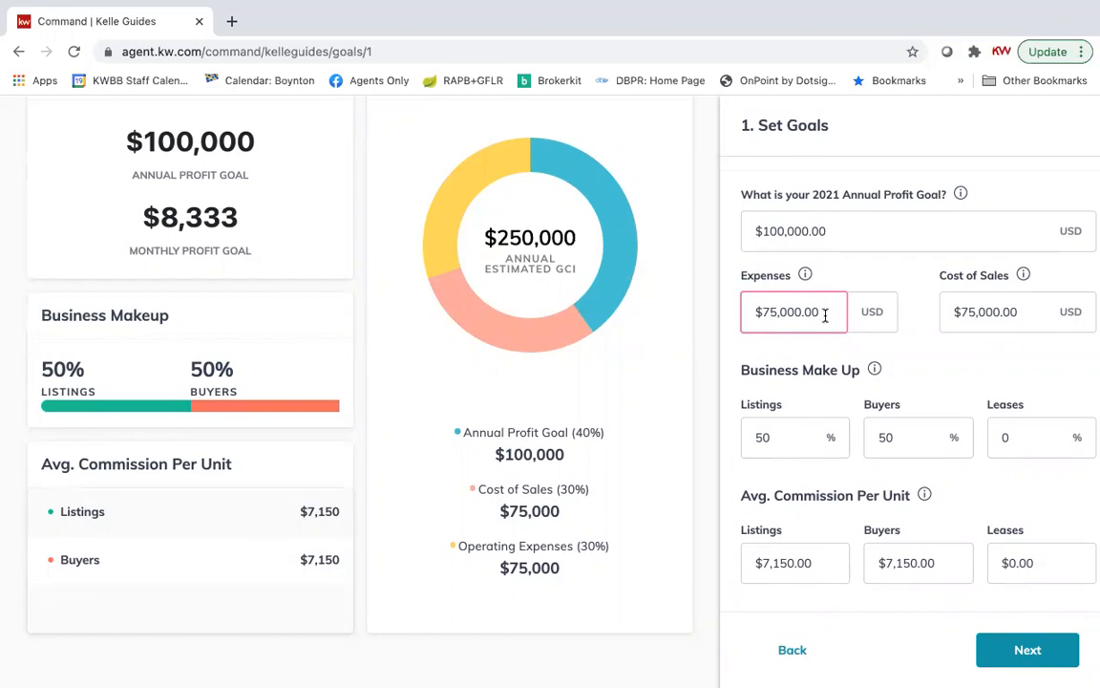
Set the 2021 Annual Profit Goal to $200,000
{"action": "scroll", "coordinate": [1005, 358], "scroll_direction": "up", "scroll_amount": 1}
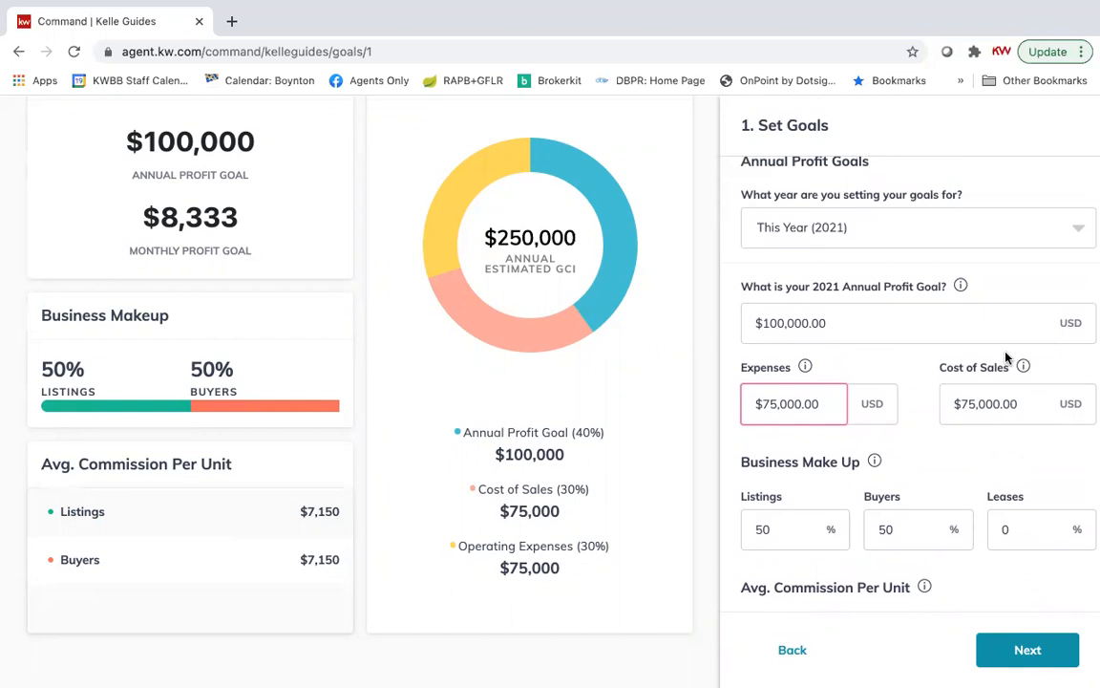
{"action": "left_click", "coordinate": [855, 311]}
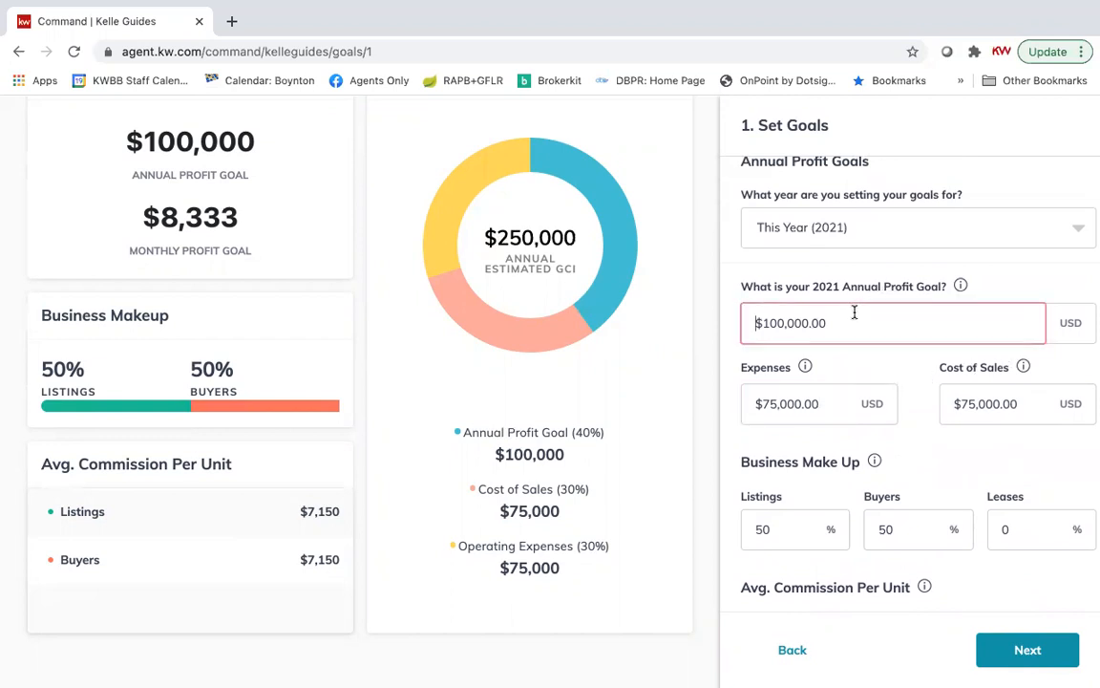
{"action": "type", "text": "200000"}
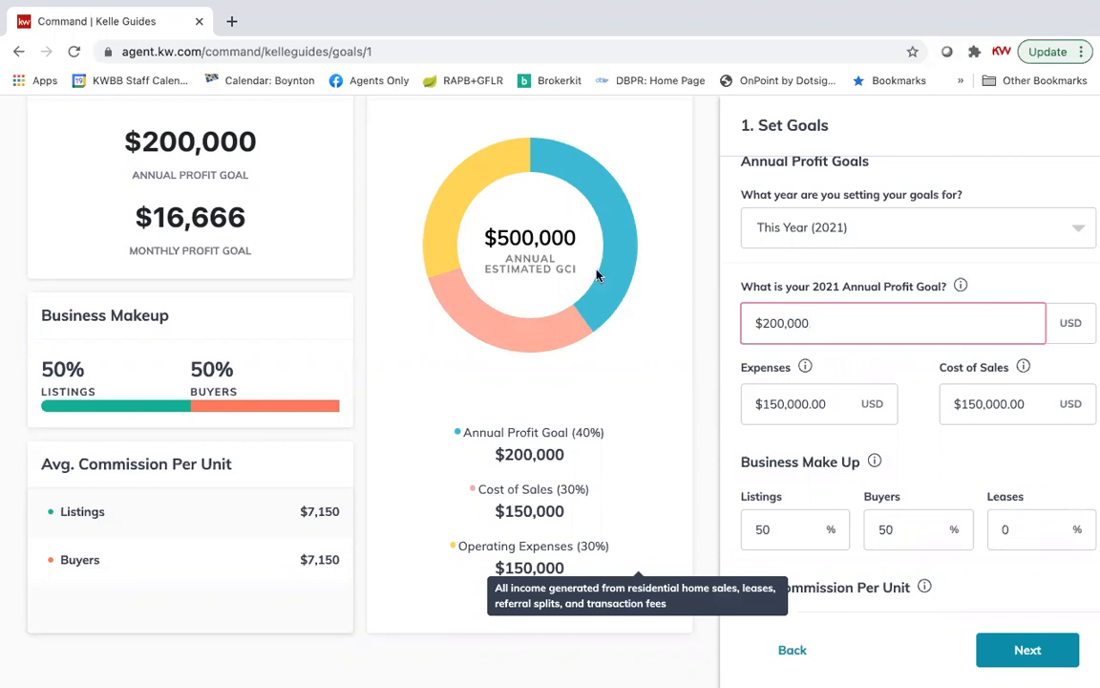
{"action": "left_click_drag", "start_coordinate": [818, 321], "coordinate": [728, 327]}
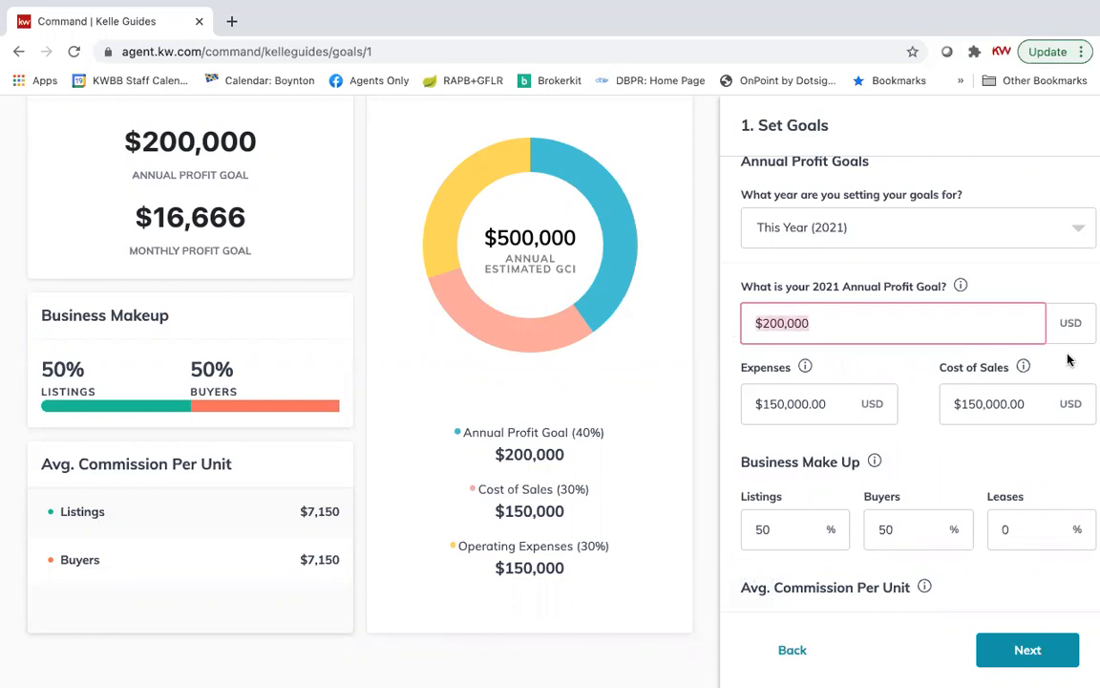
Read the explanations for the profit goal, Expenses and Cost of Sales, and review the remaining Set Goals fields
{"action": "mouse_move", "coordinate": [962, 286]}
{"action": "scroll", "coordinate": [954, 321], "scroll_direction": "up", "scroll_amount": 2}
{"action": "scroll", "coordinate": [954, 321], "scroll_direction": "down", "scroll_amount": 2}
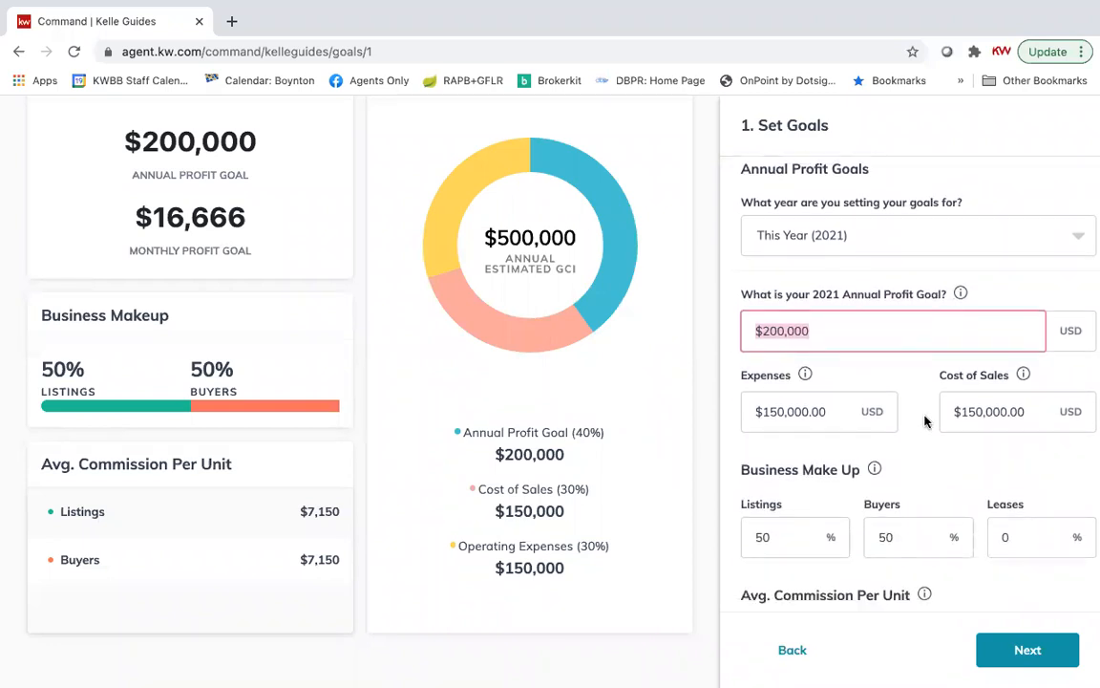
{"action": "scroll", "coordinate": [924, 420], "scroll_direction": "down", "scroll_amount": 2}
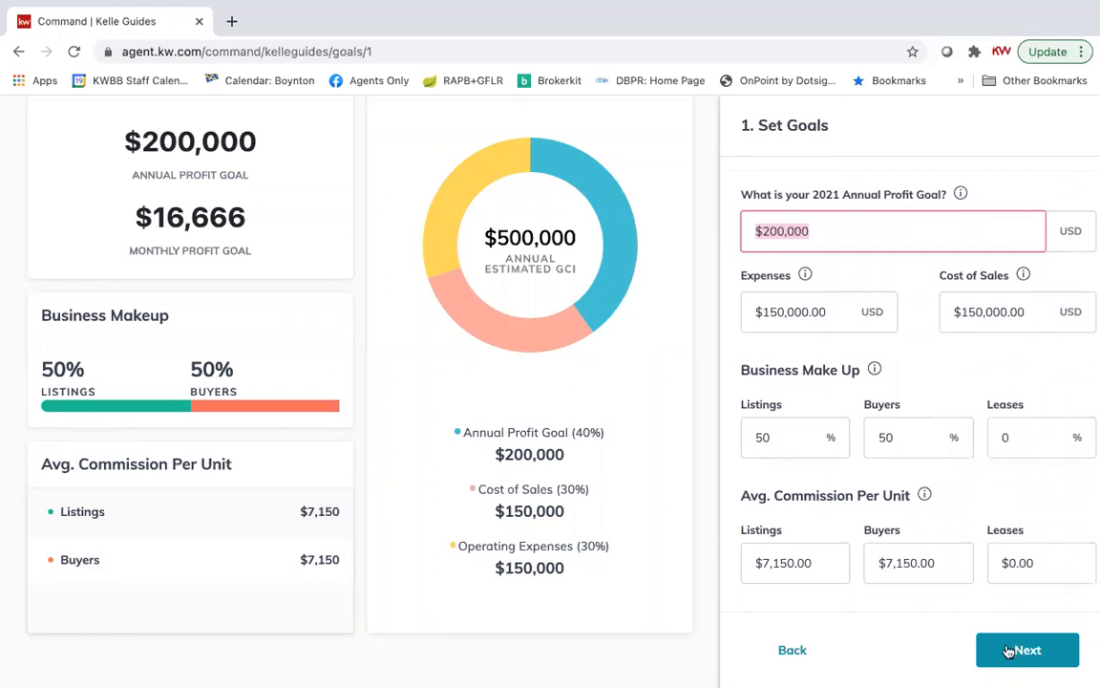
{"action": "scroll", "coordinate": [993, 525], "scroll_direction": "down", "scroll_amount": 1}
{"action": "scroll", "coordinate": [993, 525], "scroll_direction": "up", "scroll_amount": 1}
{"action": "mouse_move", "coordinate": [584, 260]}
{"action": "mouse_move", "coordinate": [807, 276]}
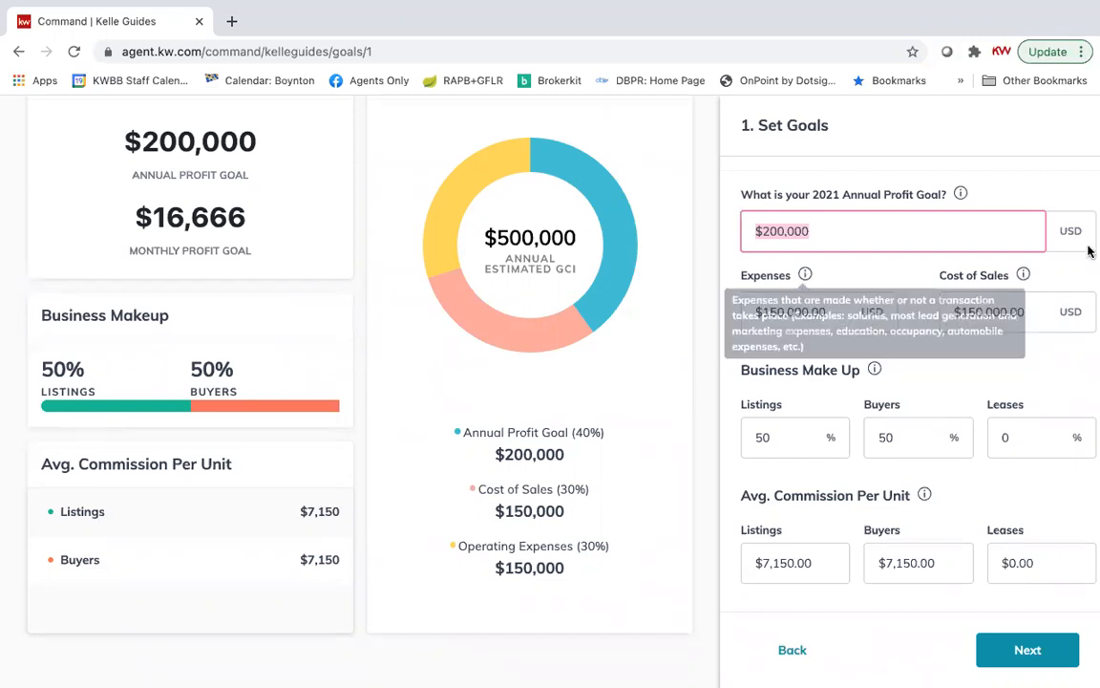
{"action": "mouse_move", "coordinate": [1023, 277]}
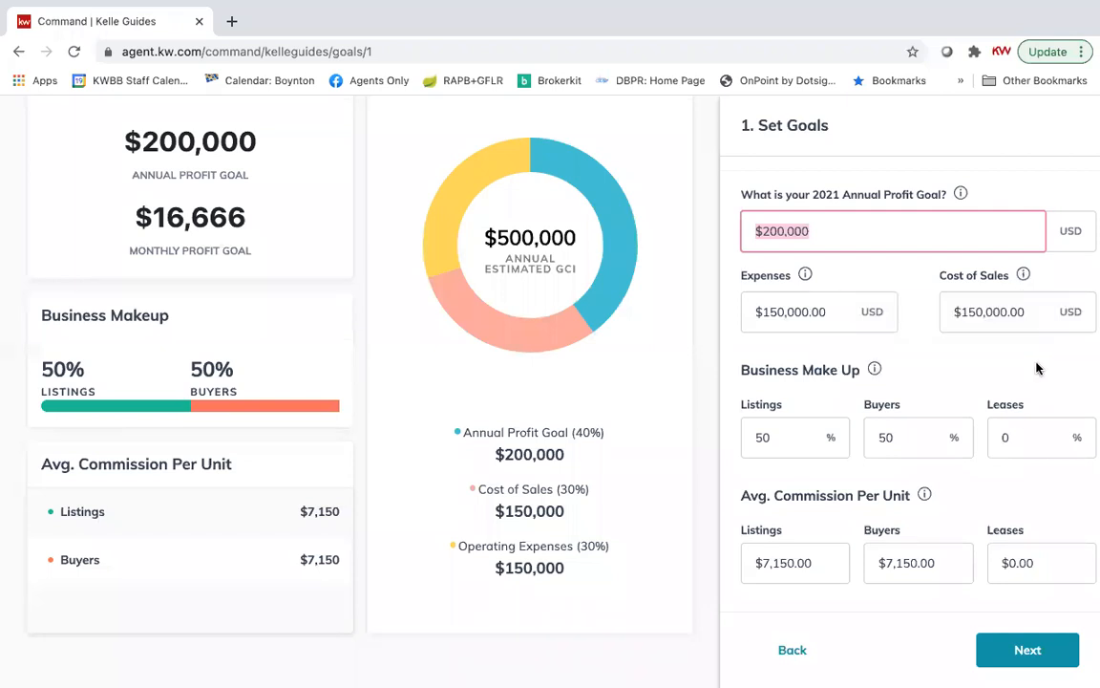
Continue to the Set Conversion Rates stage and examine the default rates from Leads to Contacts through Closed Units
{"action": "left_click", "coordinate": [1039, 654]}
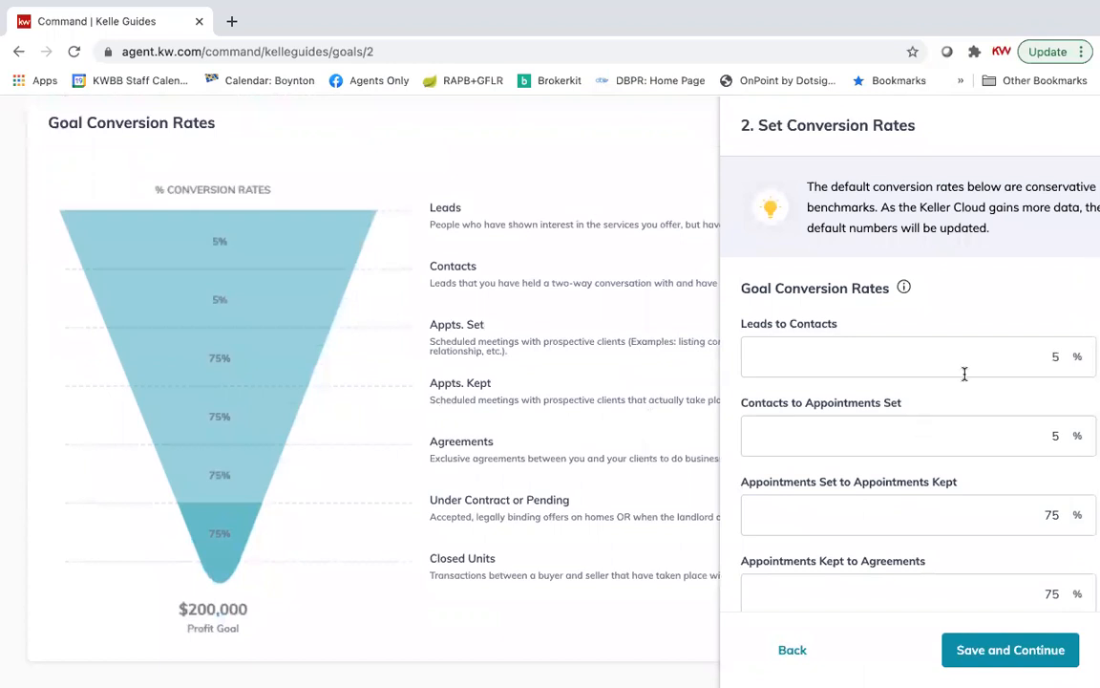
{"action": "scroll", "coordinate": [993, 310], "scroll_direction": "down", "scroll_amount": 1}
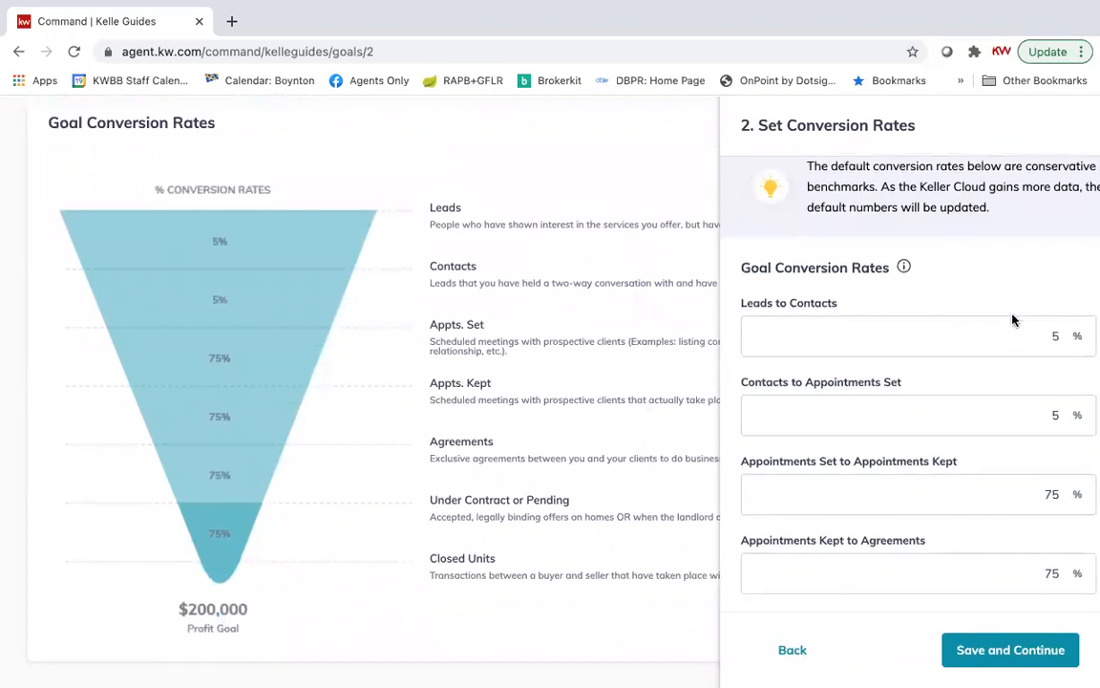
{"action": "scroll", "coordinate": [626, 336], "scroll_direction": "left", "scroll_amount": 1}
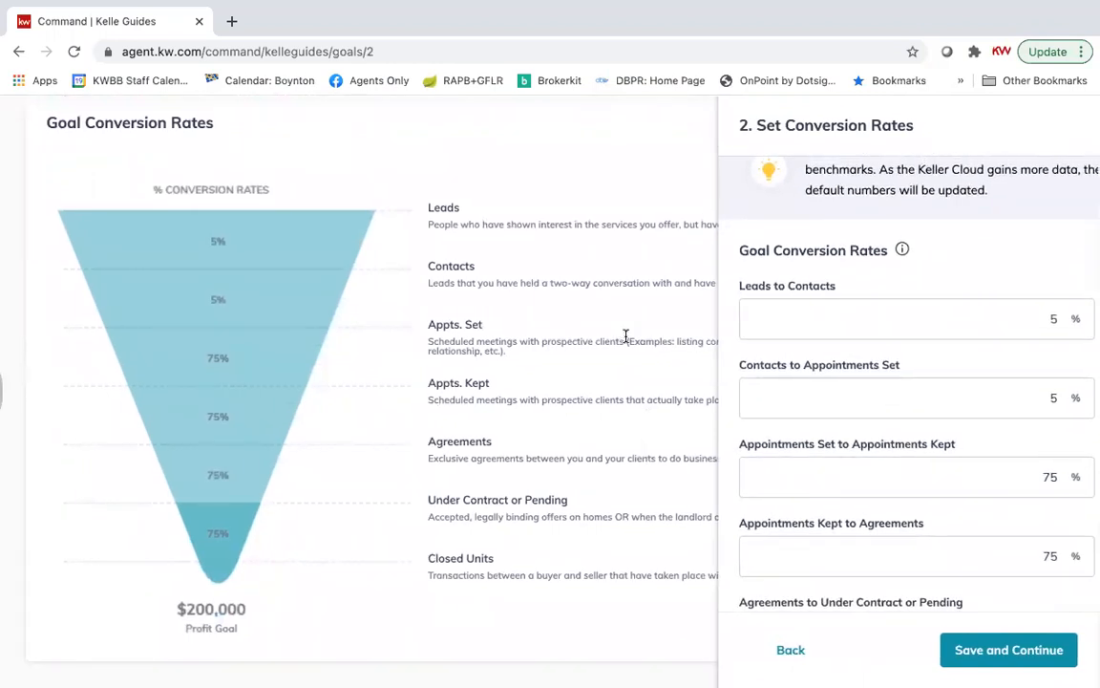
{"action": "scroll", "coordinate": [872, 289], "scroll_direction": "up", "scroll_amount": 1}
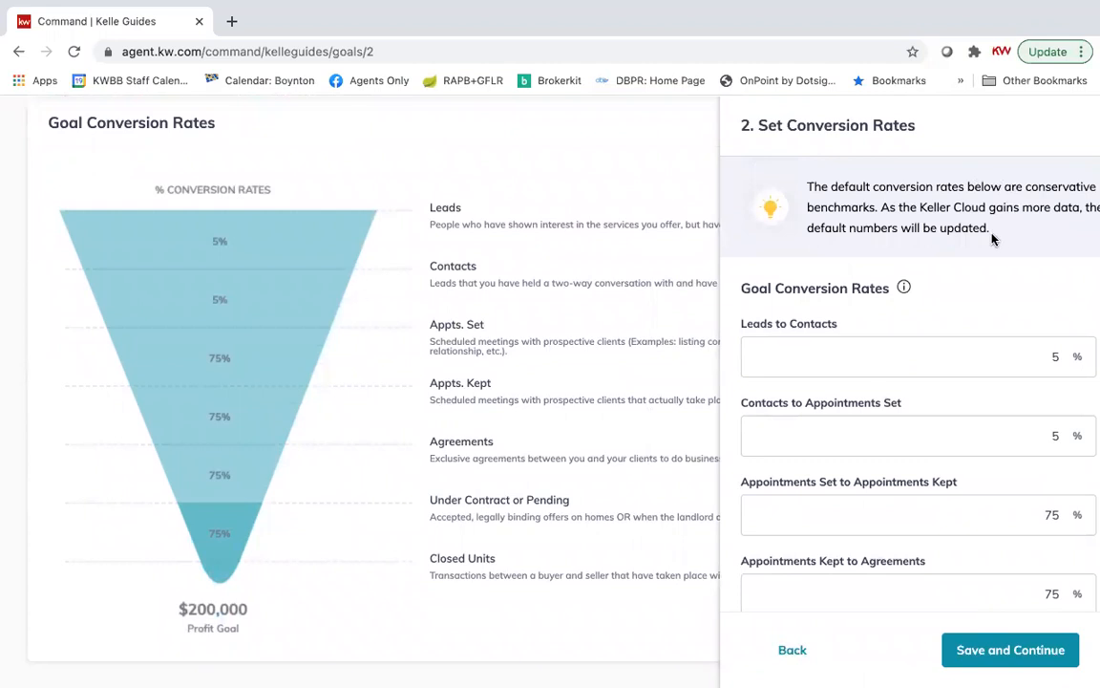
{"action": "scroll", "coordinate": [993, 239], "scroll_direction": "right", "scroll_amount": 1}
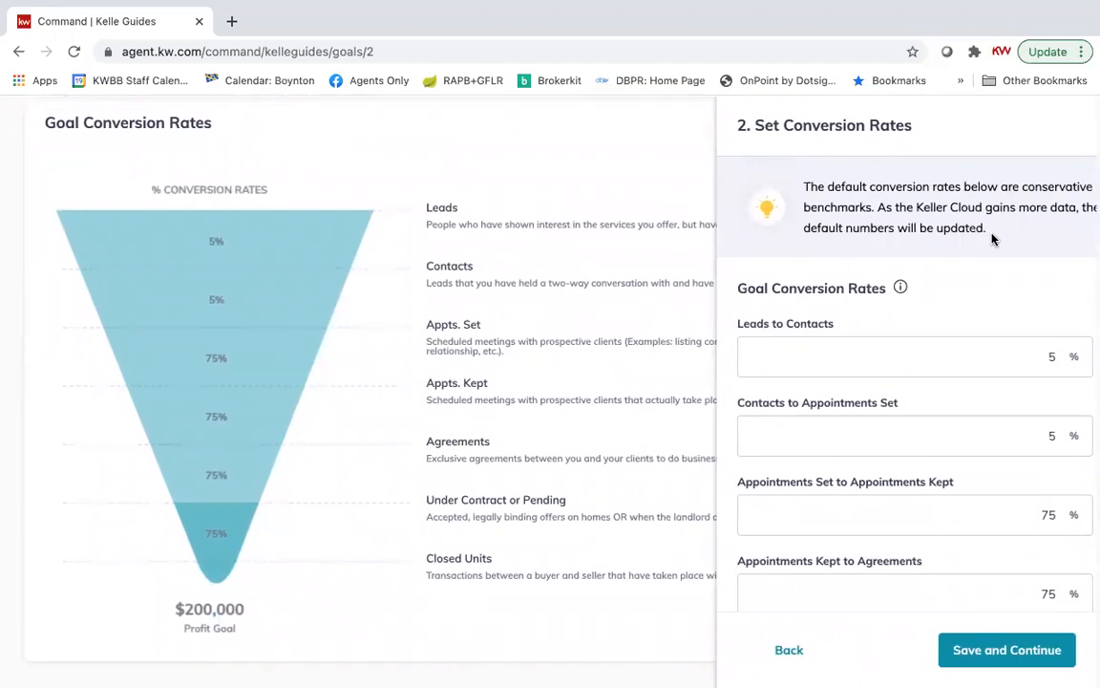
{"action": "scroll", "coordinate": [992, 239], "scroll_direction": "left", "scroll_amount": 1}
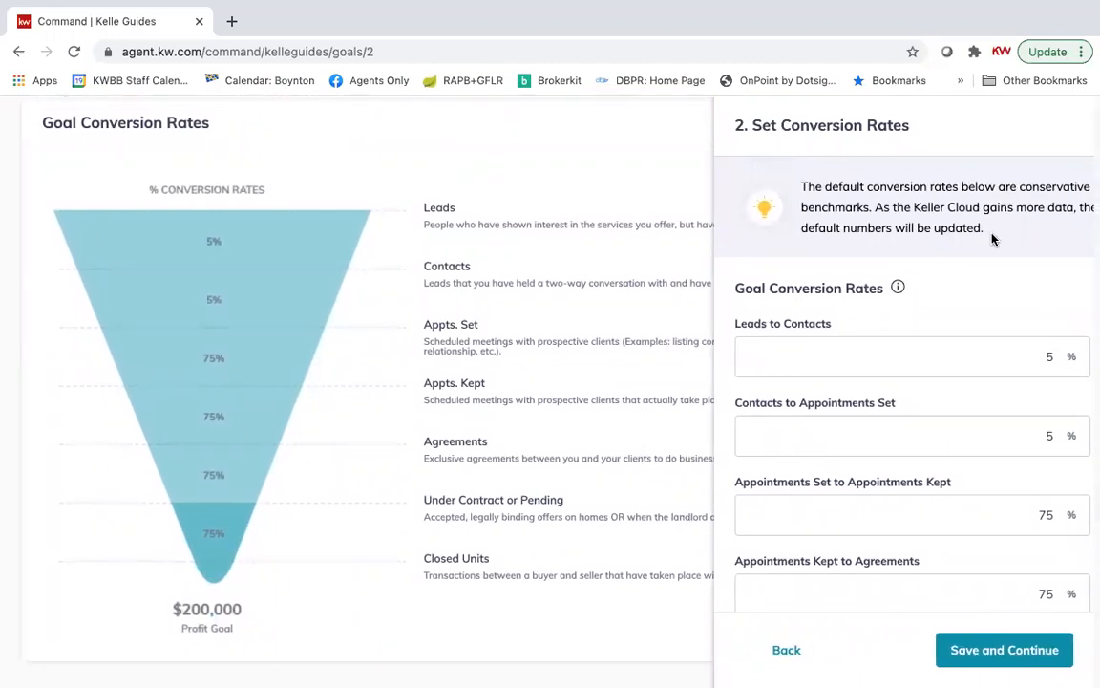
{"action": "scroll", "coordinate": [992, 238], "scroll_direction": "down", "scroll_amount": 3}
{"action": "scroll", "coordinate": [992, 233], "scroll_direction": "down", "scroll_amount": 1}
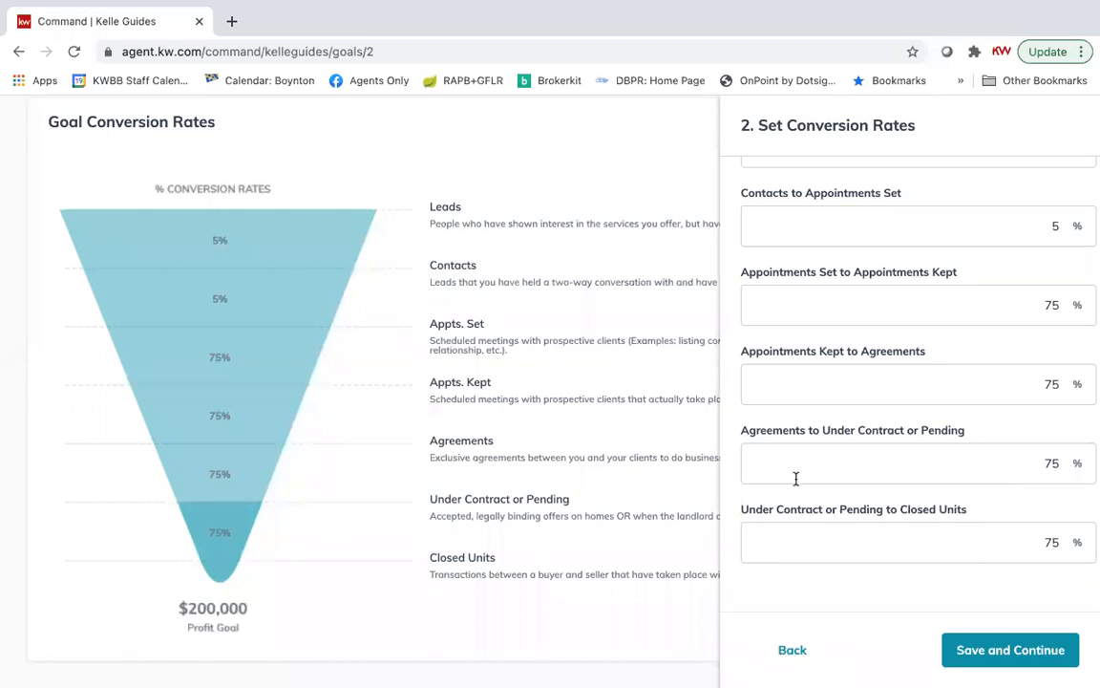
{"action": "scroll", "coordinate": [870, 384], "scroll_direction": "up", "scroll_amount": 3}
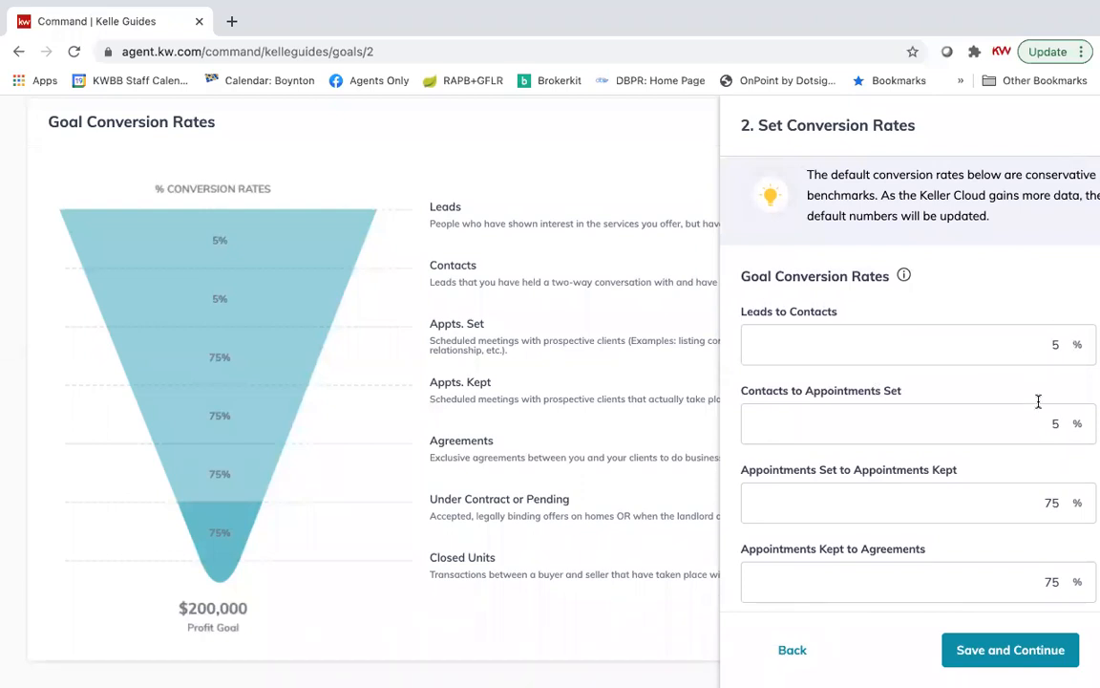
{"action": "scroll", "coordinate": [1077, 438], "scroll_direction": "down", "scroll_amount": 2}
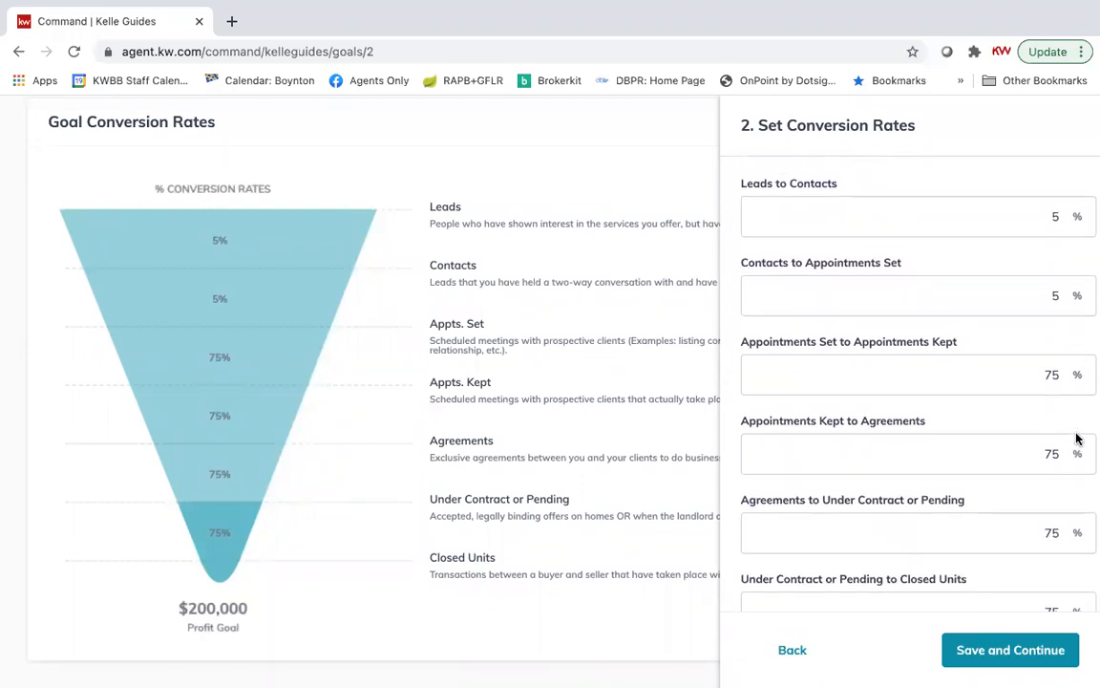
{"action": "scroll", "coordinate": [1041, 372], "scroll_direction": "up", "scroll_amount": 1}
{"action": "scroll", "coordinate": [1041, 373], "scroll_direction": "down", "scroll_amount": 2}
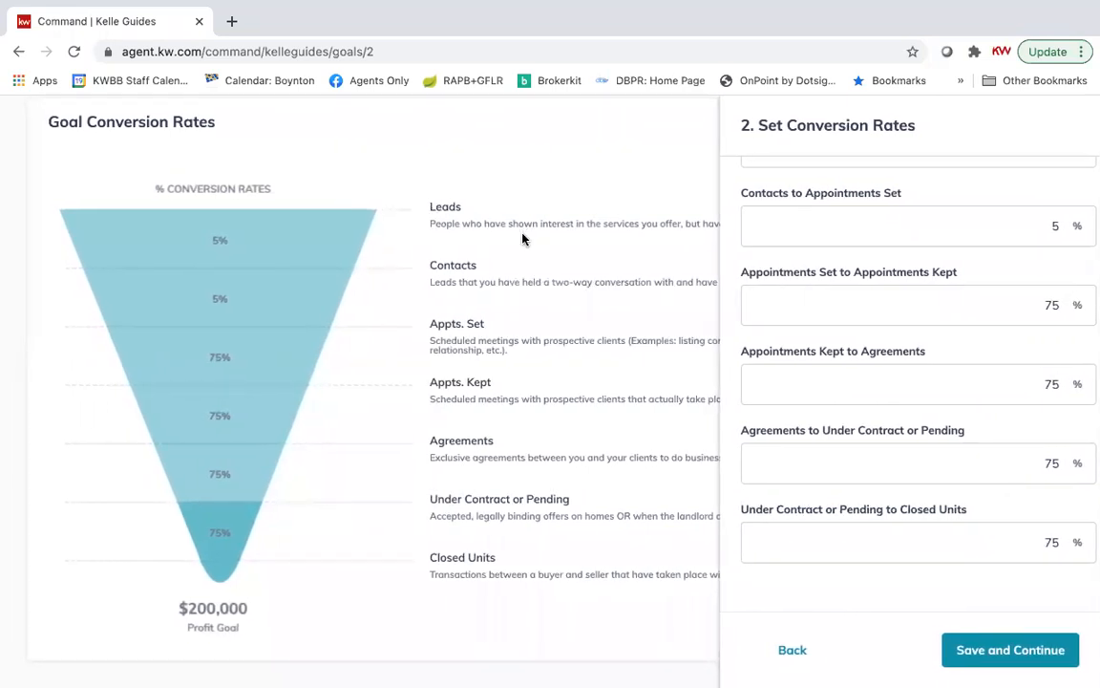
Save the conversion rates and review the goals summary, including the funnel, GCI Breakdown, Business Make Up and Avg. Commission Per Unit
{"action": "left_click", "coordinate": [1027, 657]}
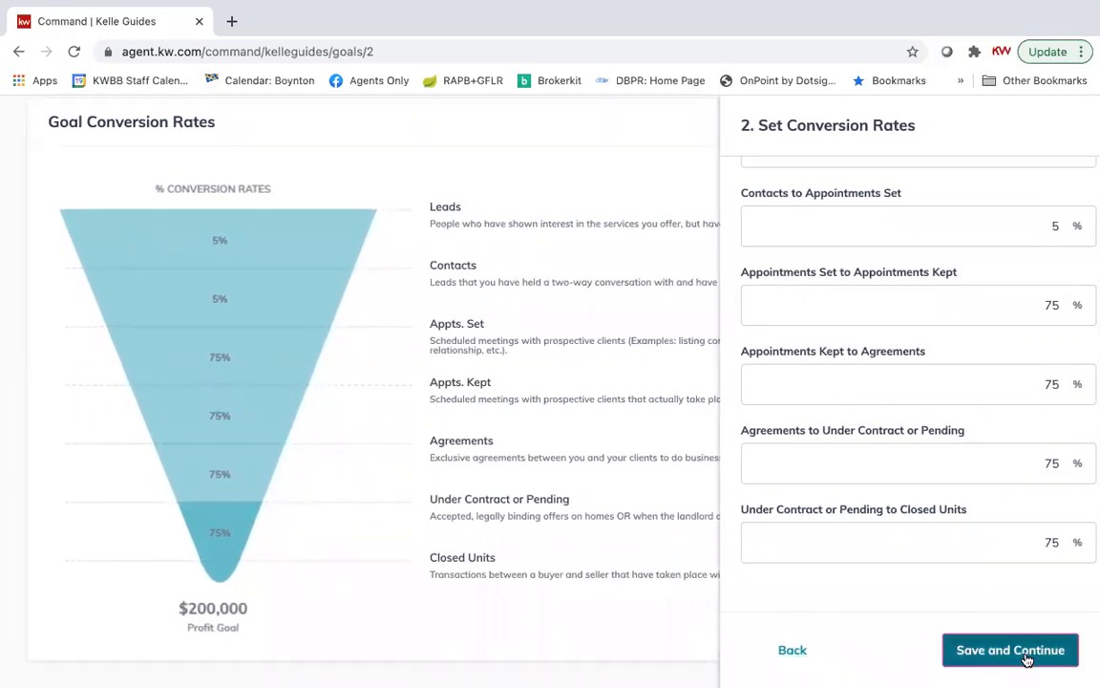
{"action": "scroll", "coordinate": [752, 472], "scroll_direction": "down", "scroll_amount": 2}
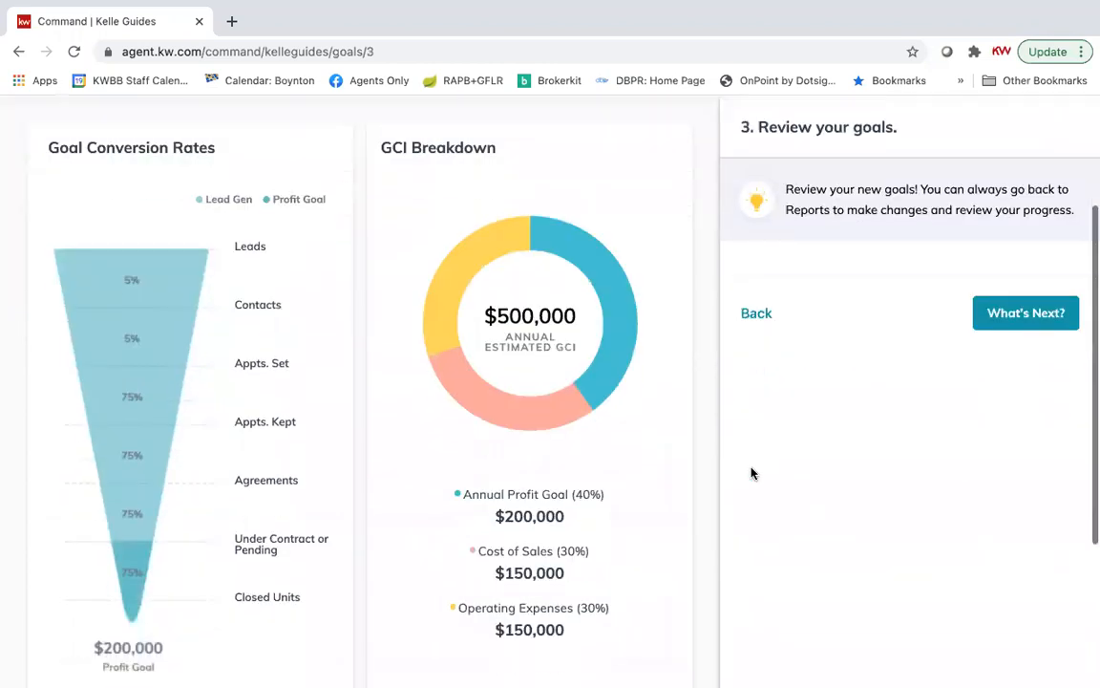
{"action": "scroll", "coordinate": [751, 473], "scroll_direction": "down", "scroll_amount": 1}
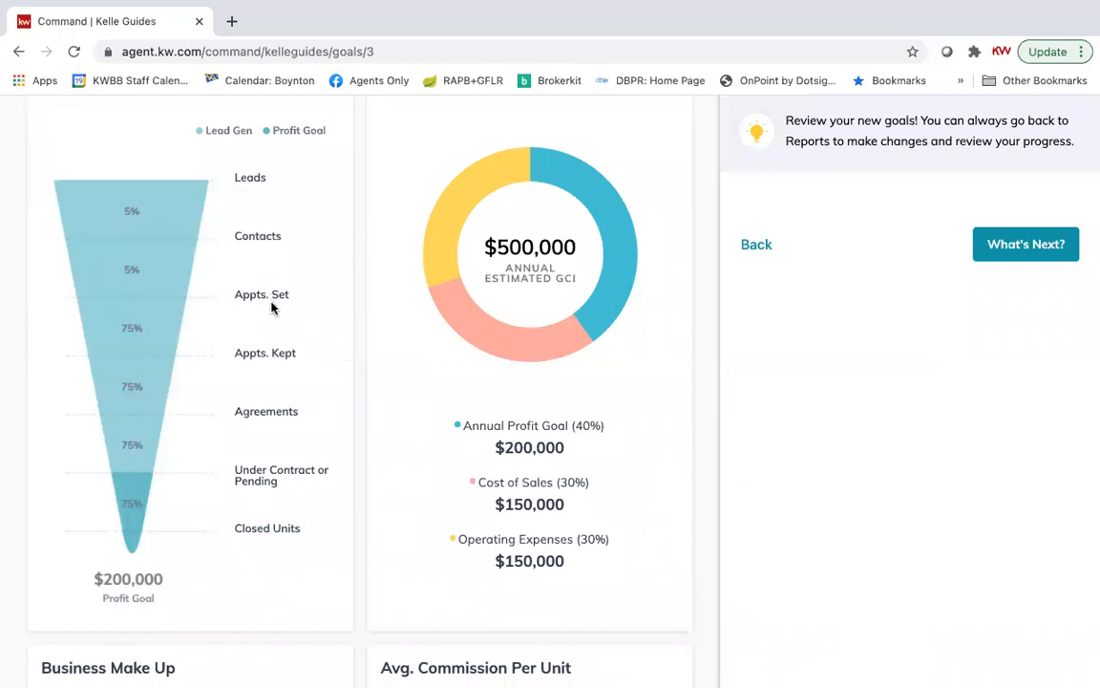
{"action": "scroll", "coordinate": [277, 339], "scroll_direction": "down", "scroll_amount": 1}
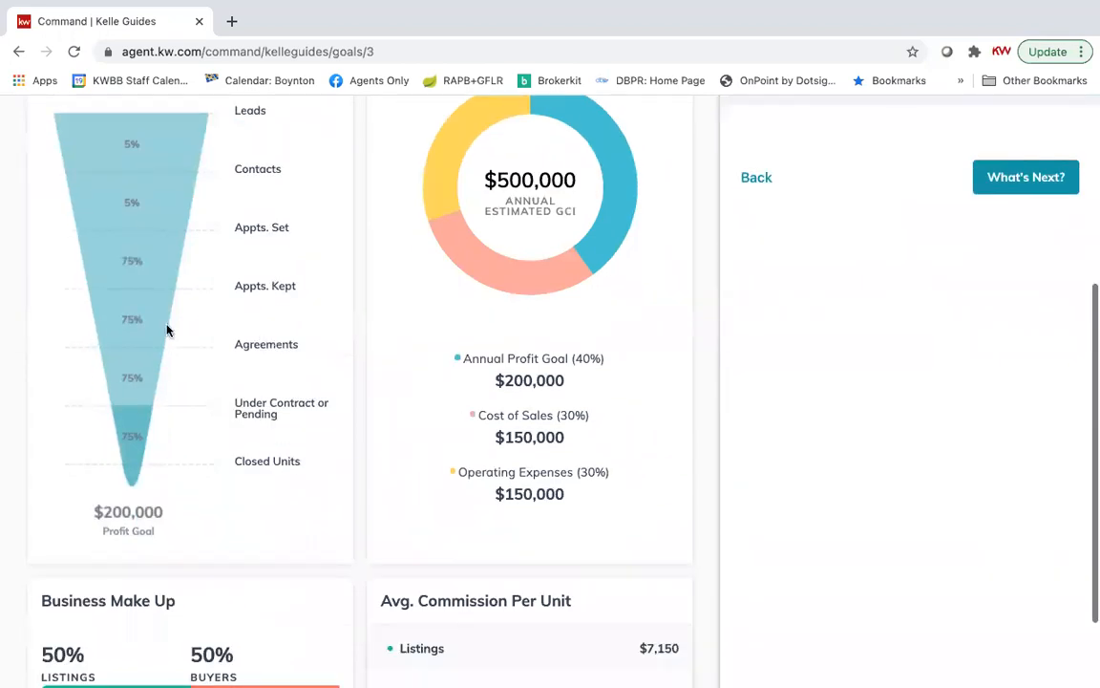
{"action": "scroll", "coordinate": [260, 363], "scroll_direction": "down", "scroll_amount": 2}
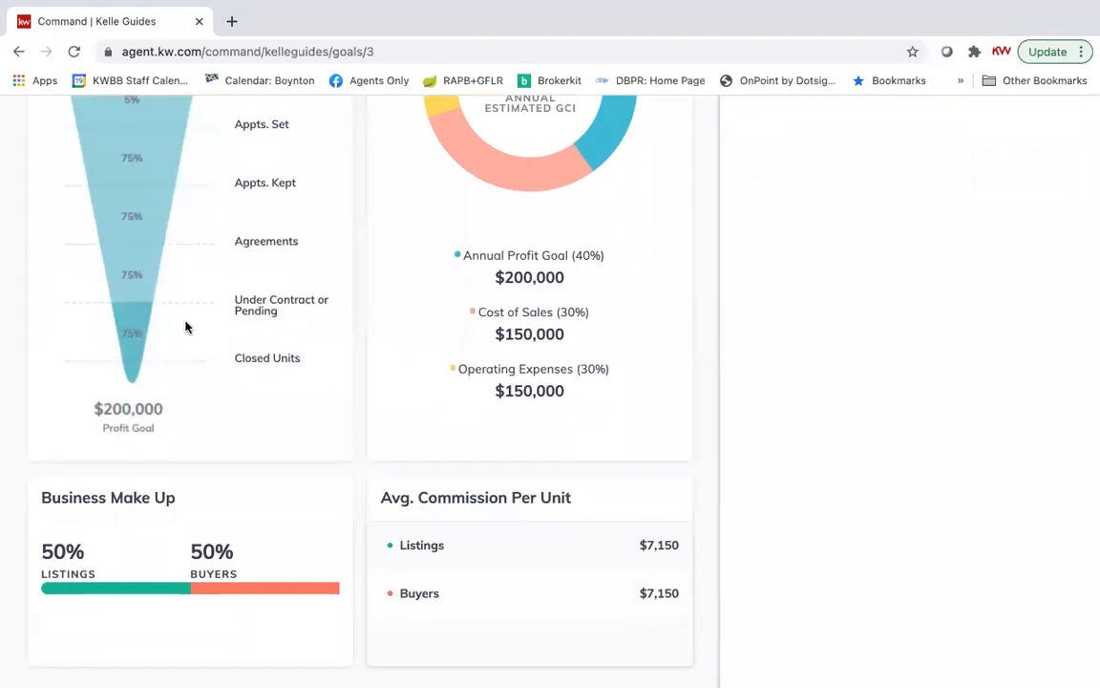
{"action": "scroll", "coordinate": [133, 345], "scroll_direction": "down", "scroll_amount": 1}
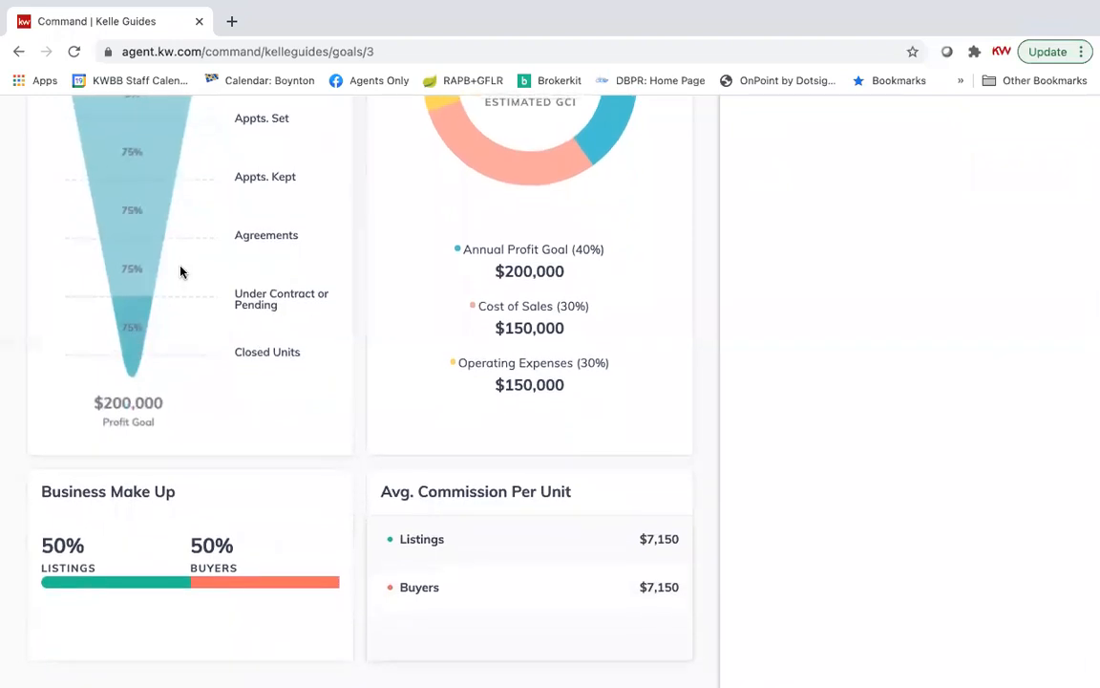
{"action": "scroll", "coordinate": [320, 379], "scroll_direction": "up", "scroll_amount": 1}
{"action": "scroll", "coordinate": [411, 374], "scroll_direction": "up", "scroll_amount": 4}
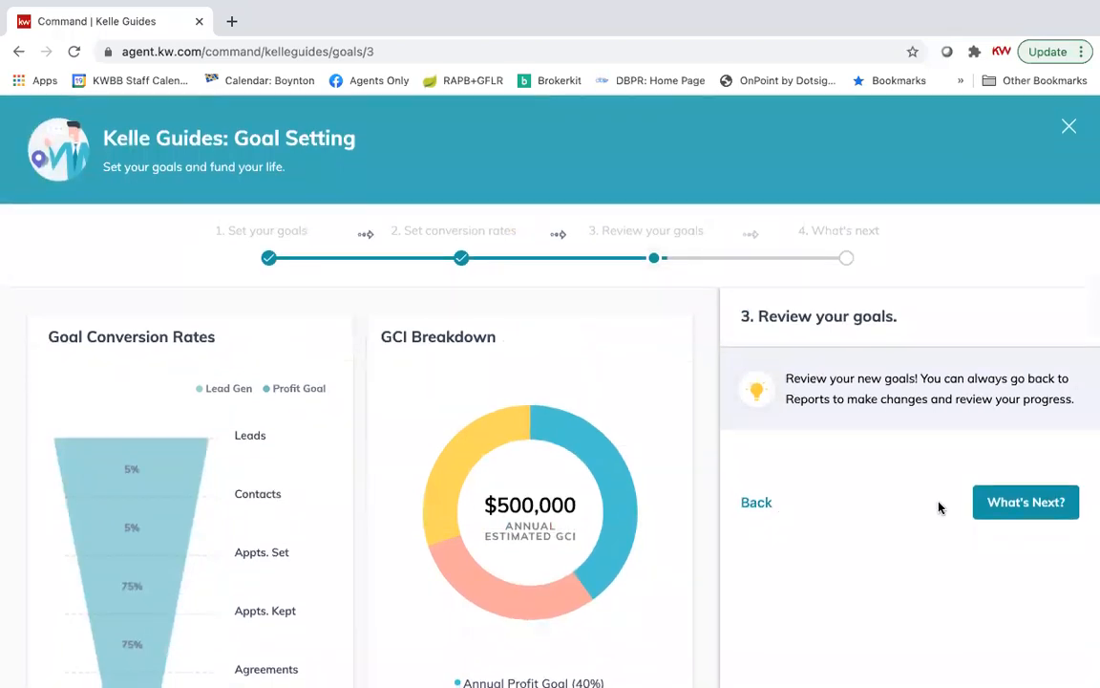
Advance the guide to its What's Next stage and go to Reports from there
{"action": "left_click", "coordinate": [1026, 502]}
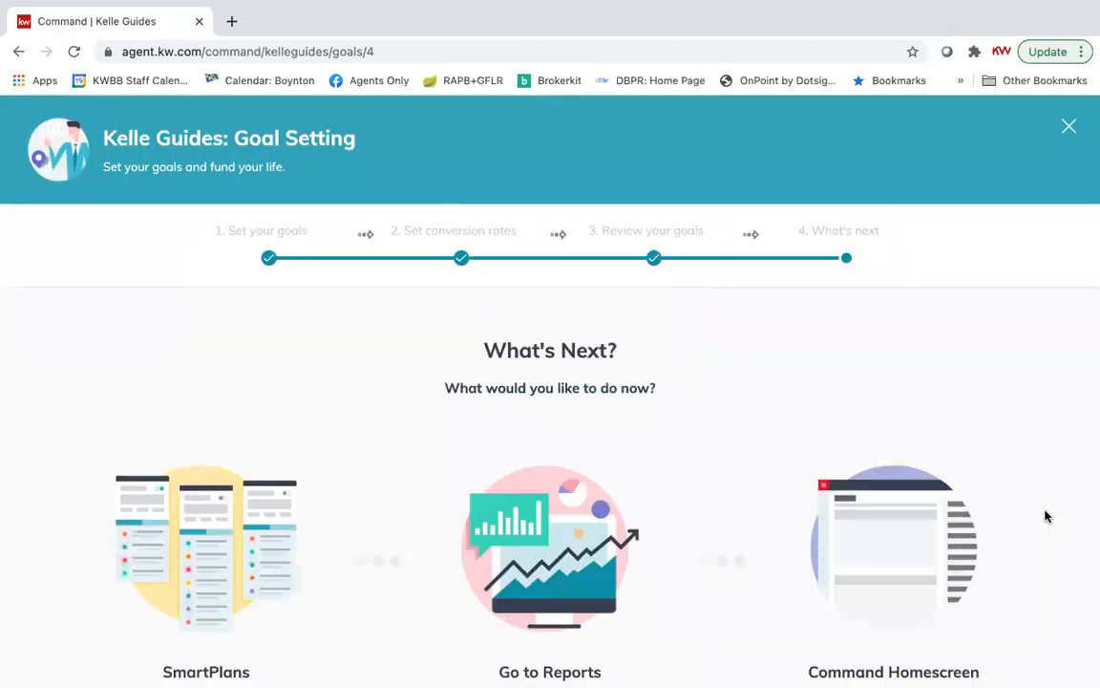
{"action": "scroll", "coordinate": [1044, 516], "scroll_direction": "down", "scroll_amount": 2}
{"action": "left_click", "coordinate": [559, 579]}
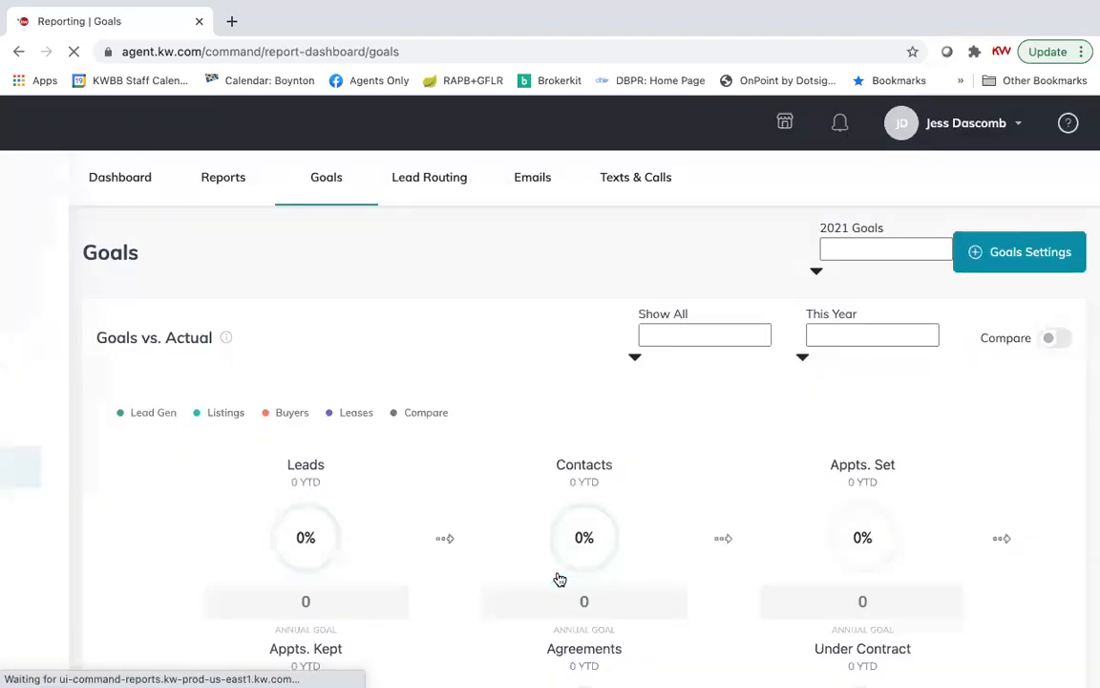
Examine the annual goals for leads, contacts, appointments, agreements and units in Goals vs. Actual
{"action": "scroll", "coordinate": [748, 523], "scroll_direction": "down", "scroll_amount": 2}
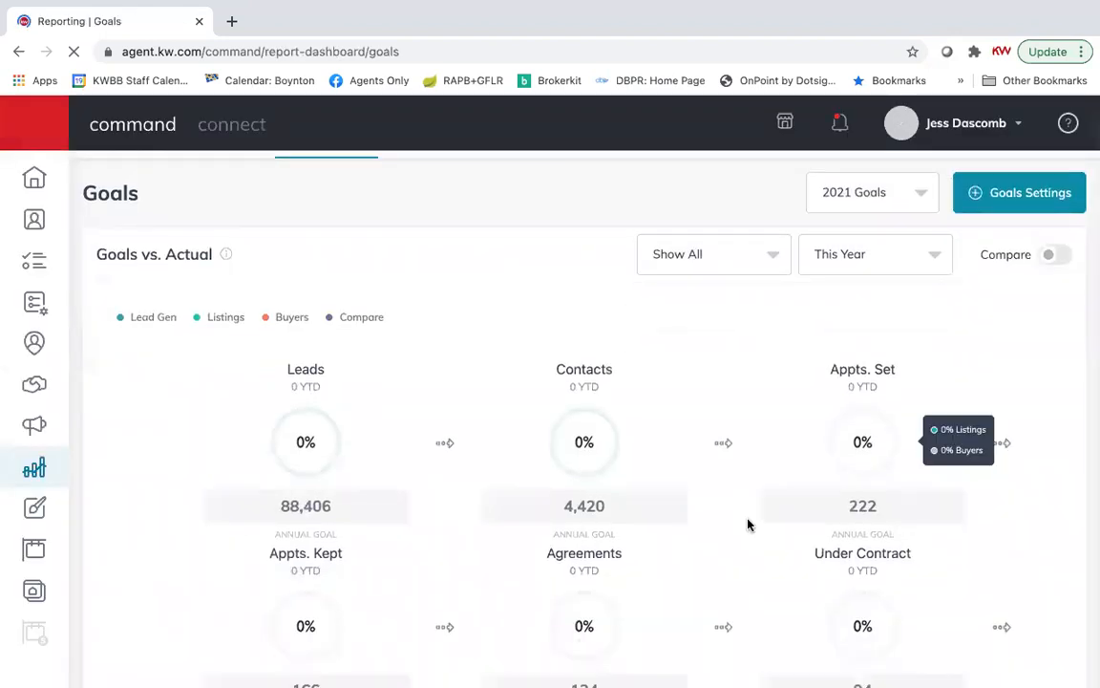
{"action": "scroll", "coordinate": [748, 523], "scroll_direction": "down", "scroll_amount": 1}
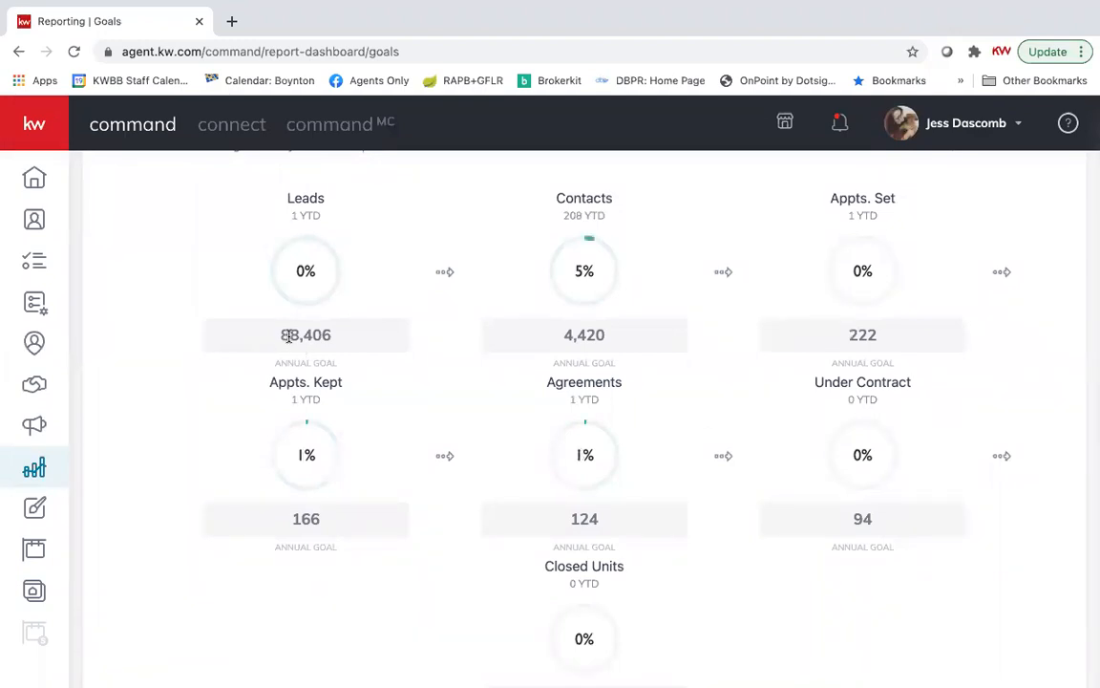
{"action": "scroll", "coordinate": [316, 345], "scroll_direction": "up", "scroll_amount": 1}
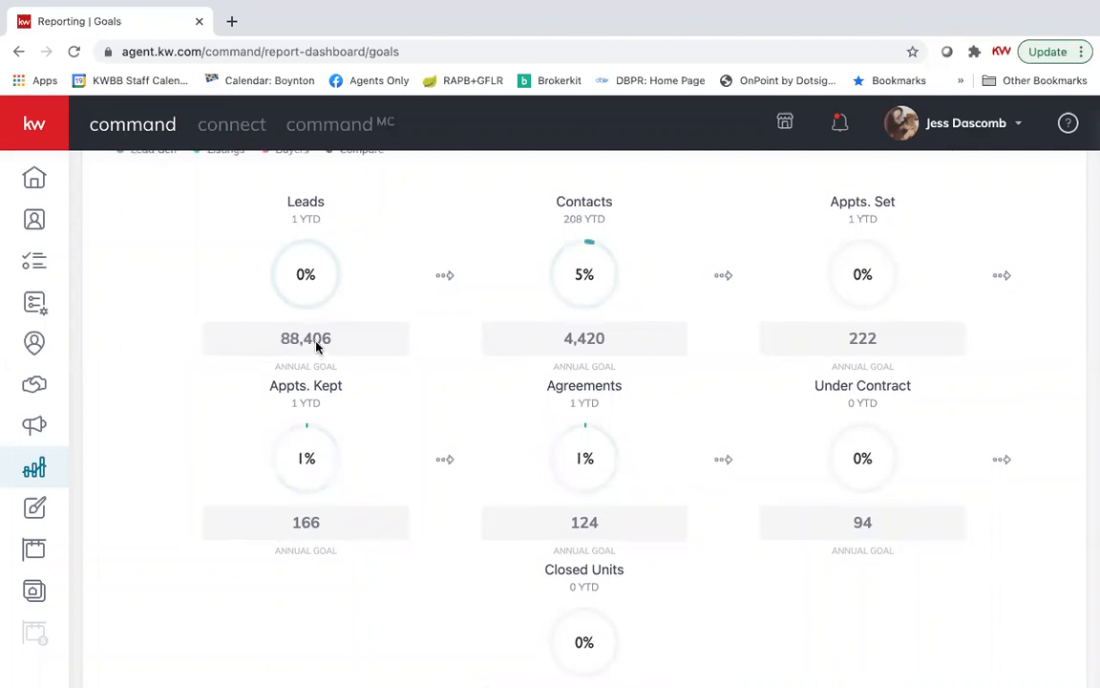
Examine the annual goals for appointments set and kept, agreements and under contract in Goals vs. Actual
{"action": "scroll", "coordinate": [316, 346], "scroll_direction": "up", "scroll_amount": 2}
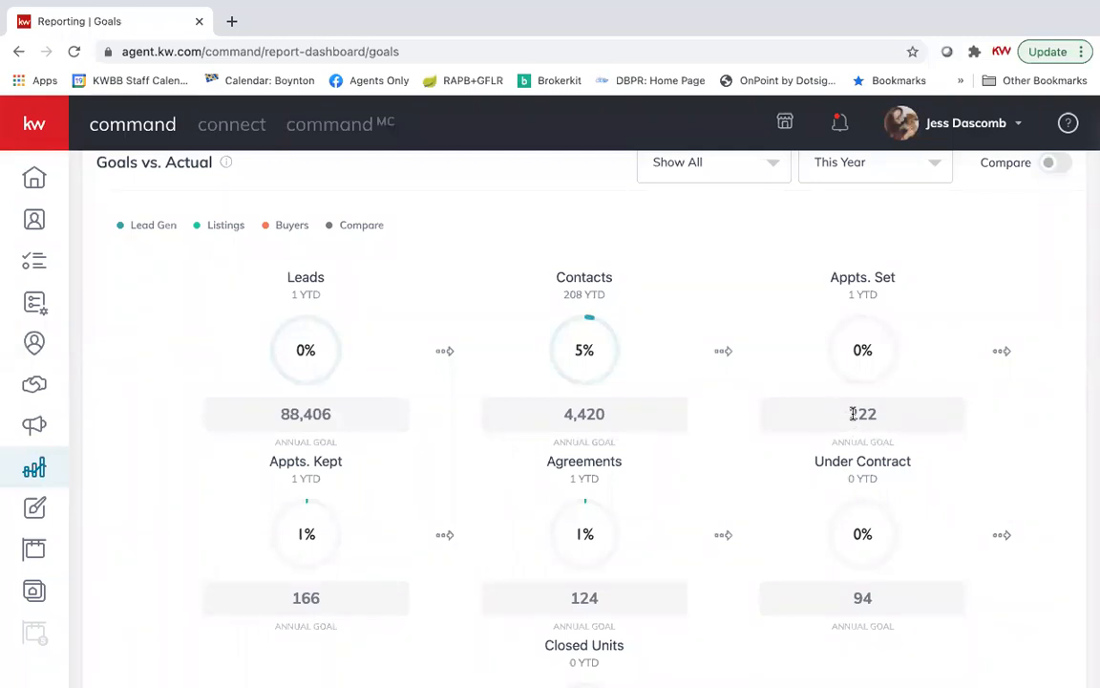
{"action": "left_click_drag", "start_coordinate": [849, 414], "coordinate": [880, 417]}
{"action": "scroll", "coordinate": [695, 435], "scroll_direction": "down", "scroll_amount": 2}
{"action": "left_click_drag", "start_coordinate": [289, 491], "coordinate": [327, 493]}
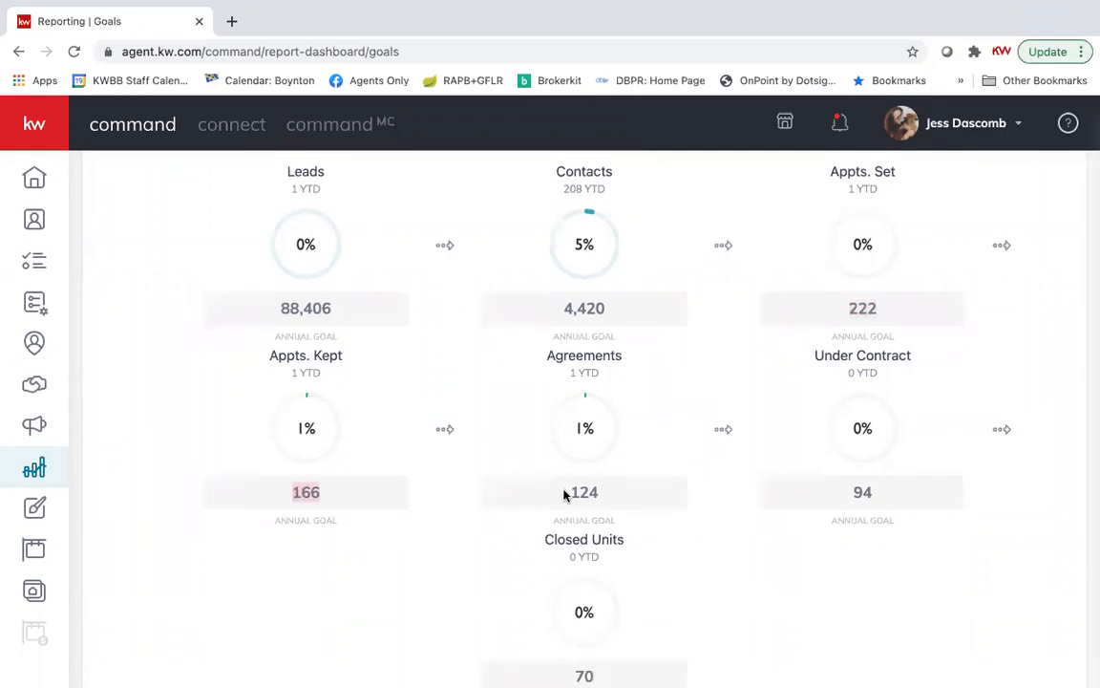
{"action": "left_click_drag", "start_coordinate": [564, 492], "coordinate": [600, 493]}
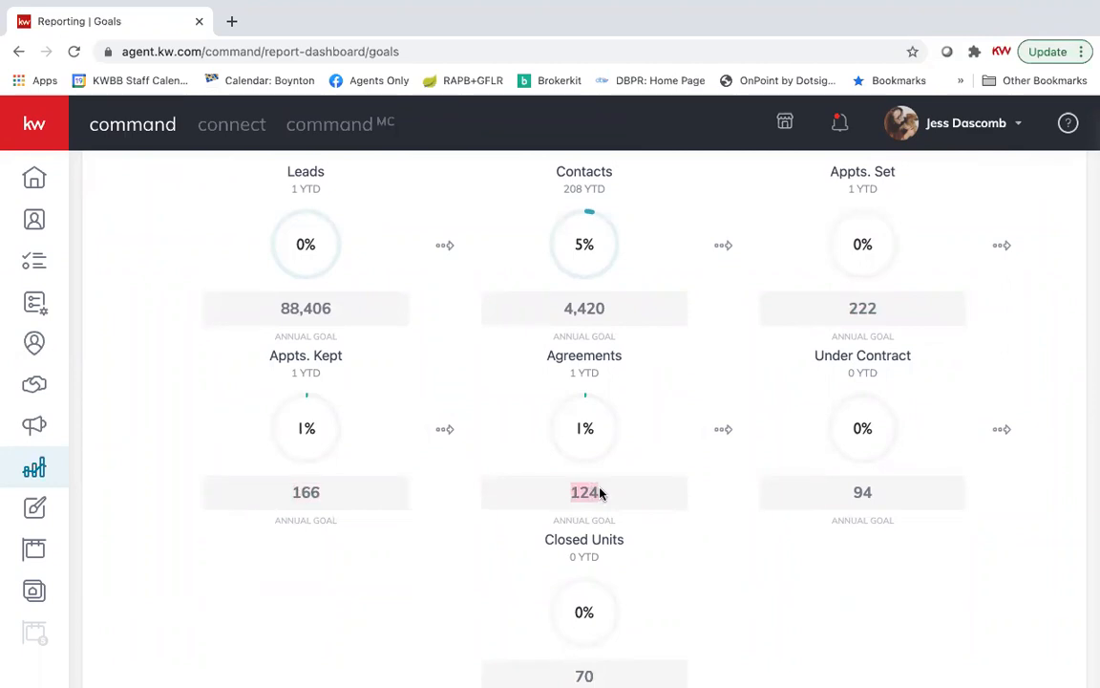
{"action": "left_click_drag", "start_coordinate": [851, 494], "coordinate": [869, 491]}
{"action": "scroll", "coordinate": [781, 525], "scroll_direction": "down", "scroll_amount": 3}
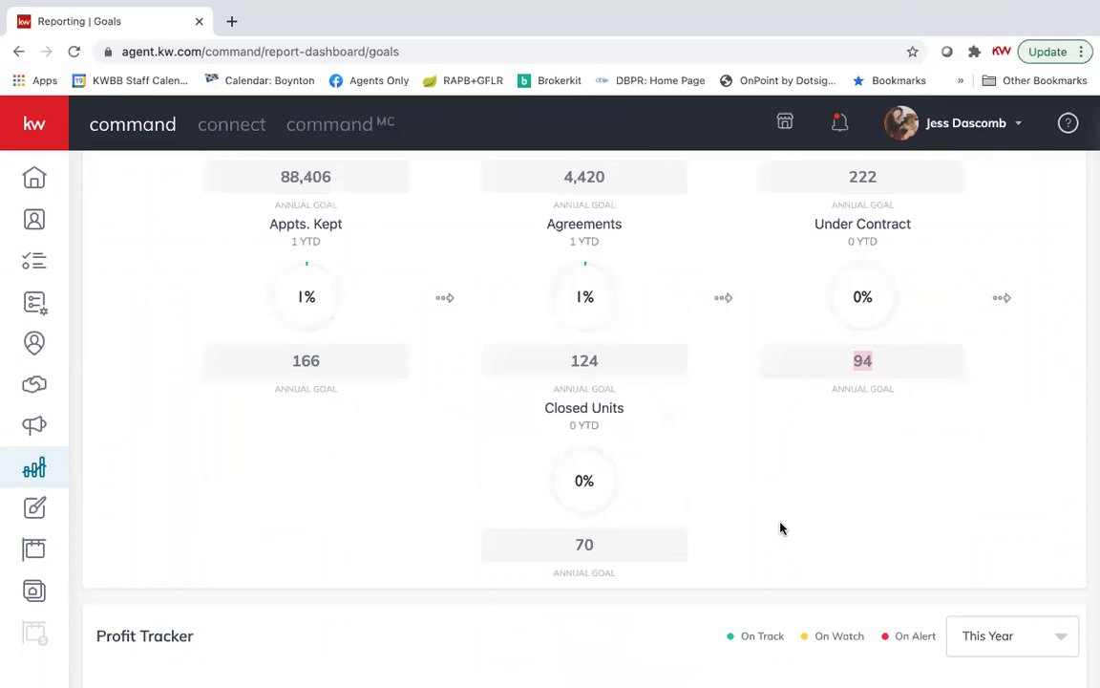
{"action": "scroll", "coordinate": [781, 528], "scroll_direction": "up", "scroll_amount": 4}
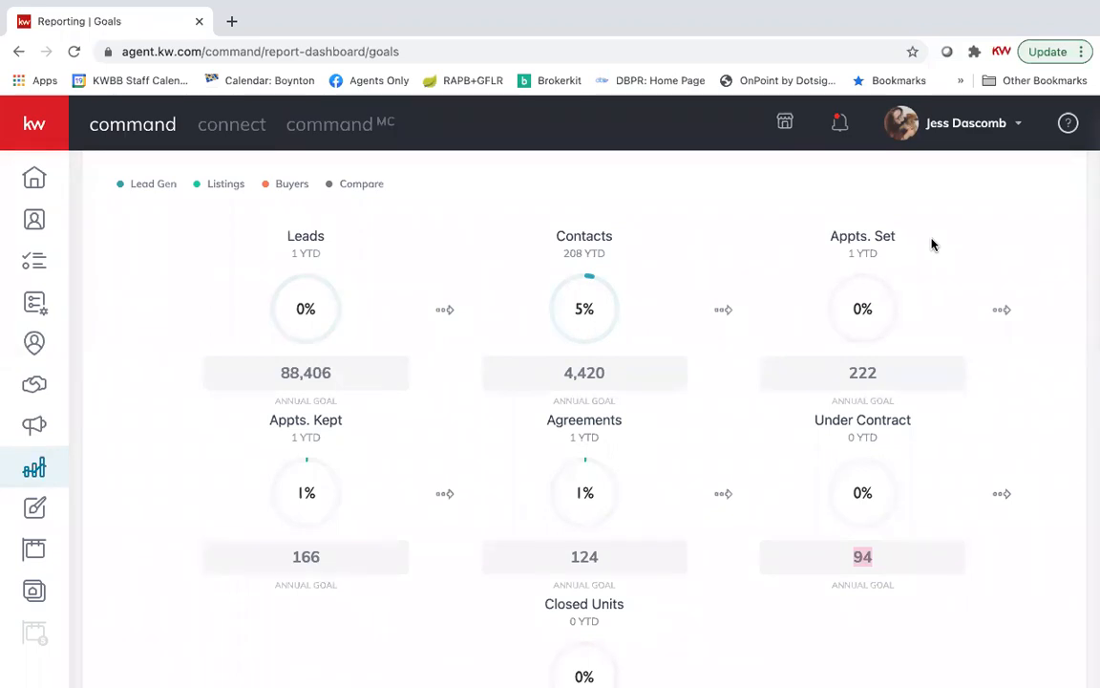
Inspect the listings and buyers shares of the Appts. Kept, Appts. Set and Under Contract goals
{"action": "mouse_move", "coordinate": [270, 509]}
{"action": "scroll", "coordinate": [266, 511], "scroll_direction": "down", "scroll_amount": 1}
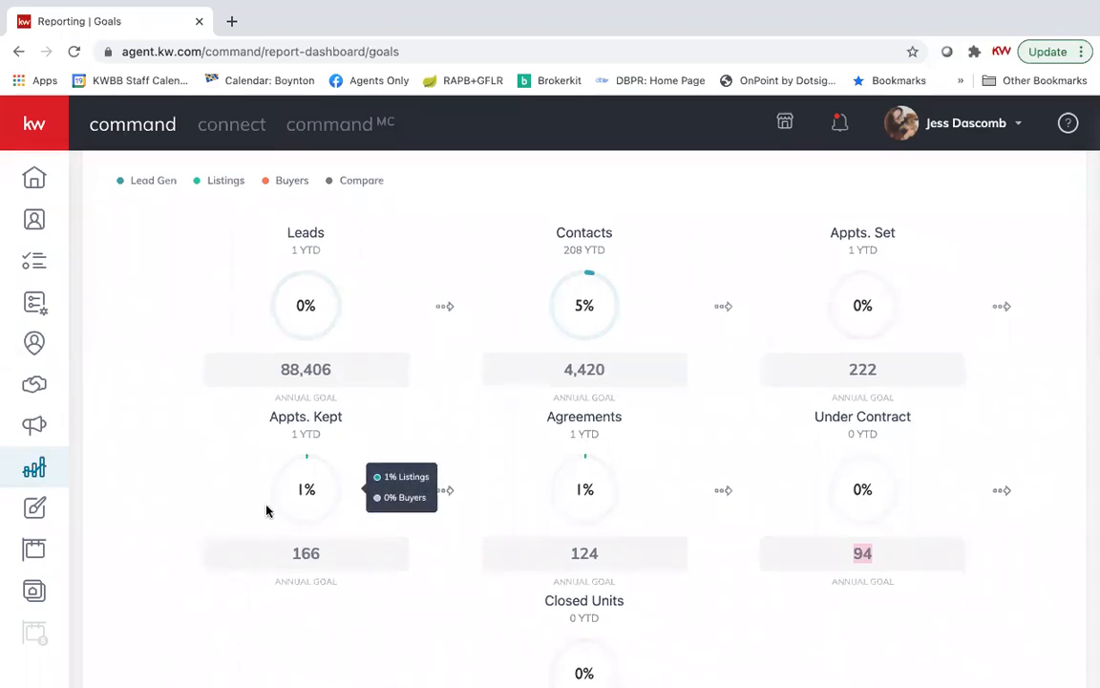
{"action": "scroll", "coordinate": [266, 511], "scroll_direction": "down", "scroll_amount": 3}
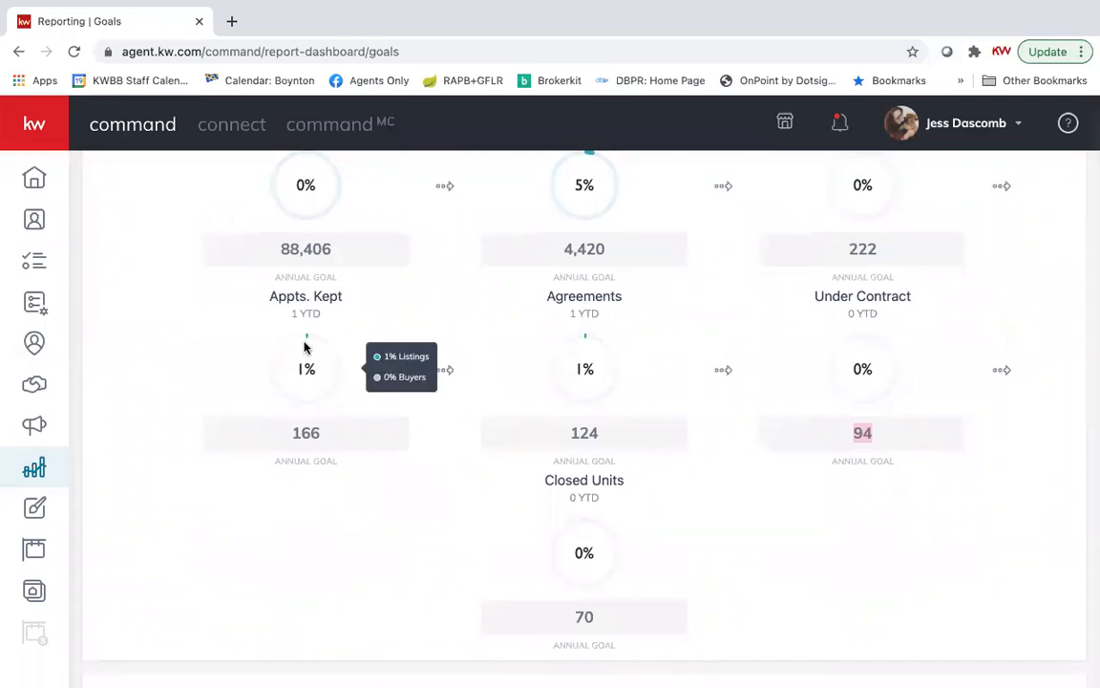
{"action": "scroll", "coordinate": [840, 257], "scroll_direction": "up", "scroll_amount": 3}
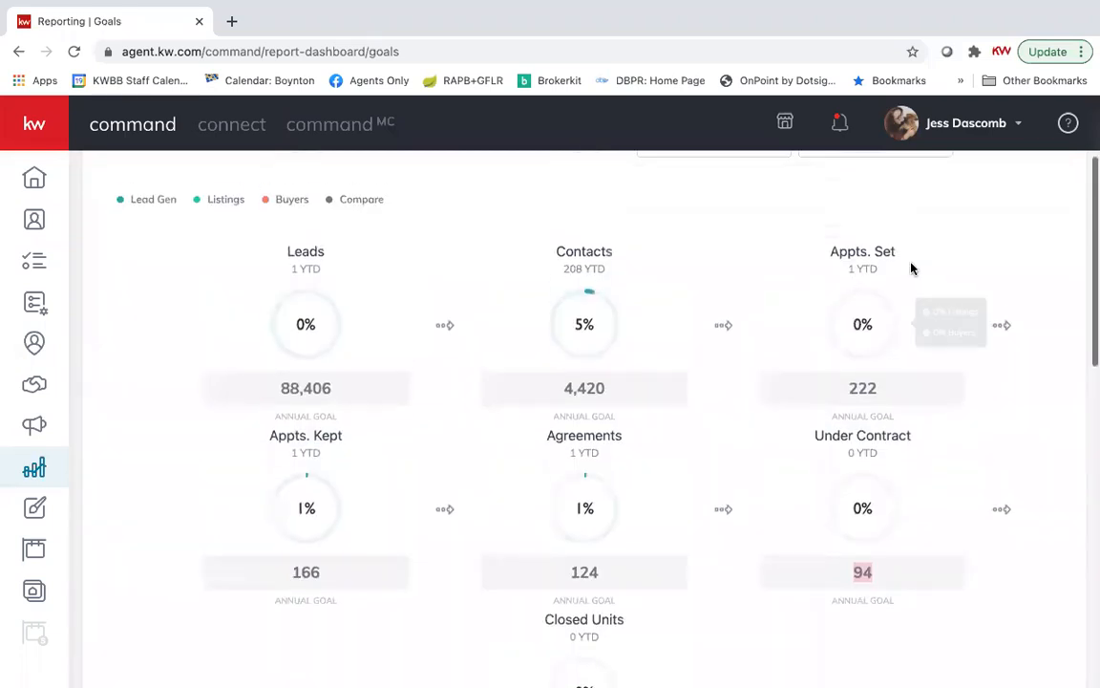
{"action": "scroll", "coordinate": [503, 427], "scroll_direction": "down", "scroll_amount": 3}
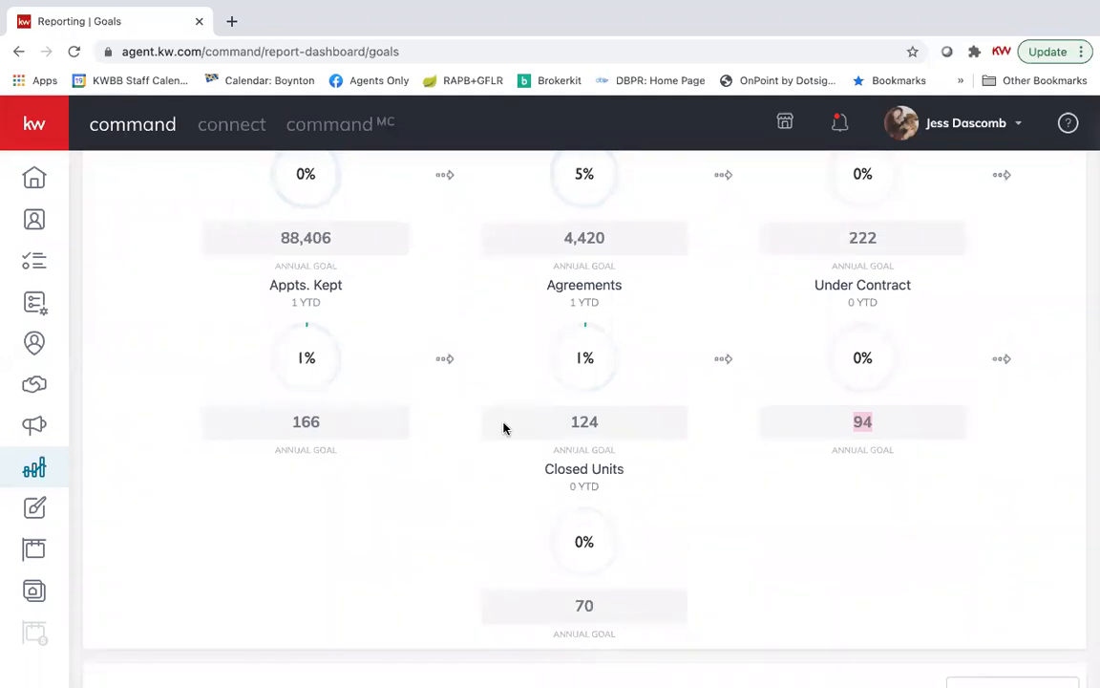
{"action": "scroll", "coordinate": [449, 364], "scroll_direction": "down", "scroll_amount": 1}
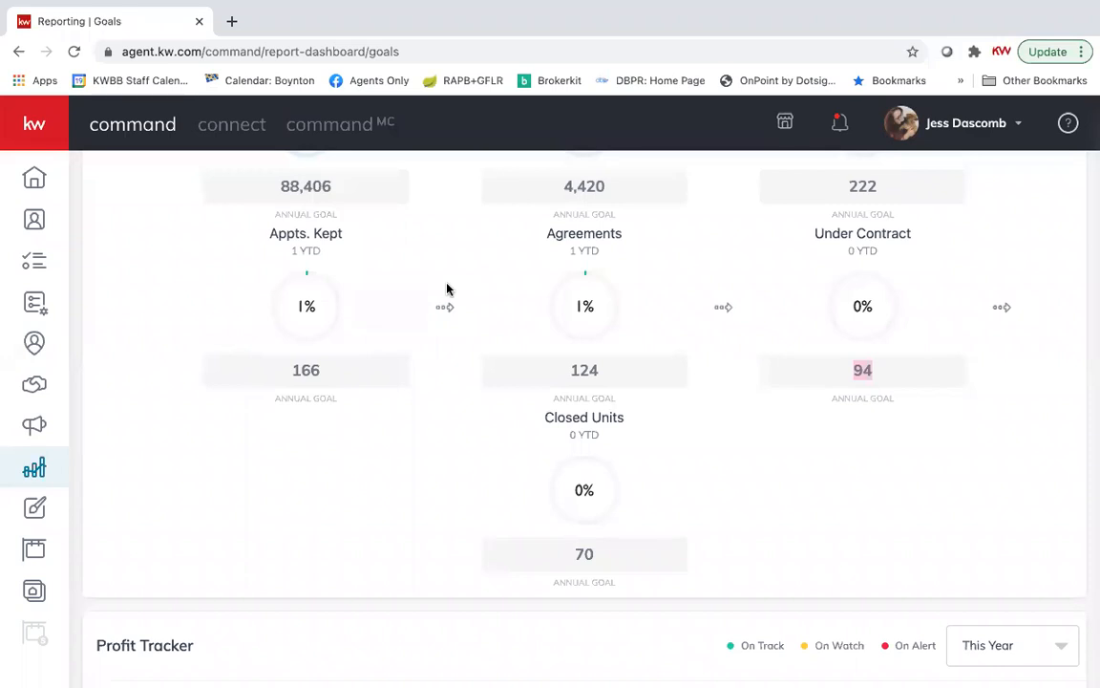
{"action": "scroll", "coordinate": [446, 289], "scroll_direction": "up", "scroll_amount": 1}
{"action": "scroll", "coordinate": [446, 288], "scroll_direction": "down", "scroll_amount": 1}
{"action": "scroll", "coordinate": [446, 289], "scroll_direction": "up", "scroll_amount": 1}
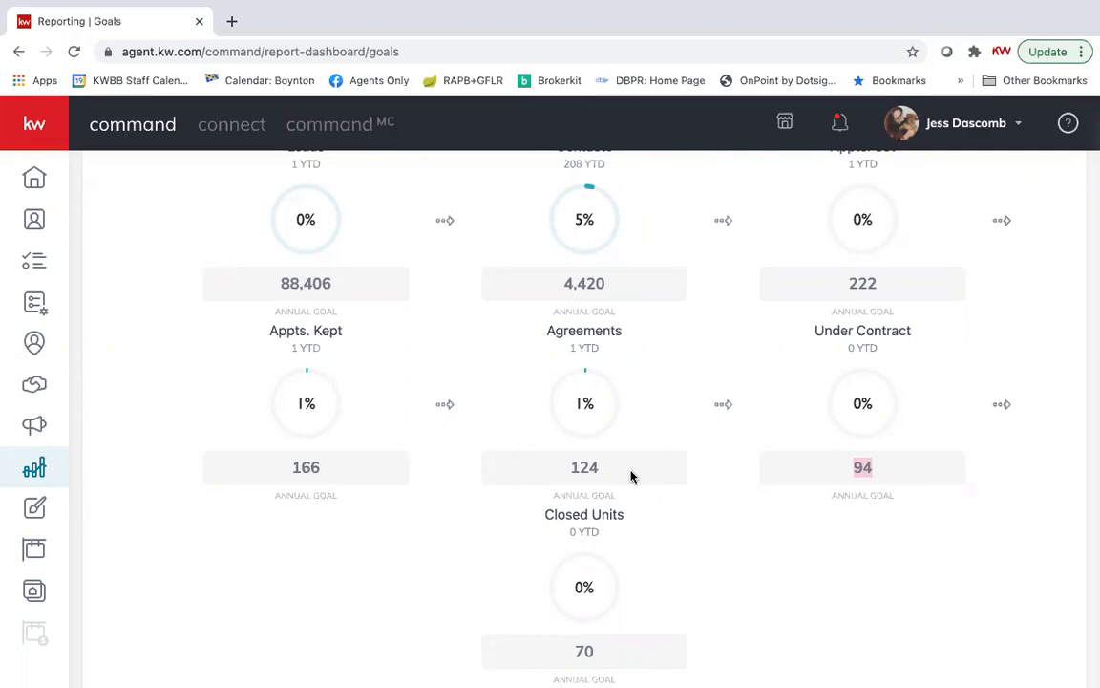
{"action": "left_click", "coordinate": [923, 481]}
{"action": "mouse_move", "coordinate": [910, 393]}
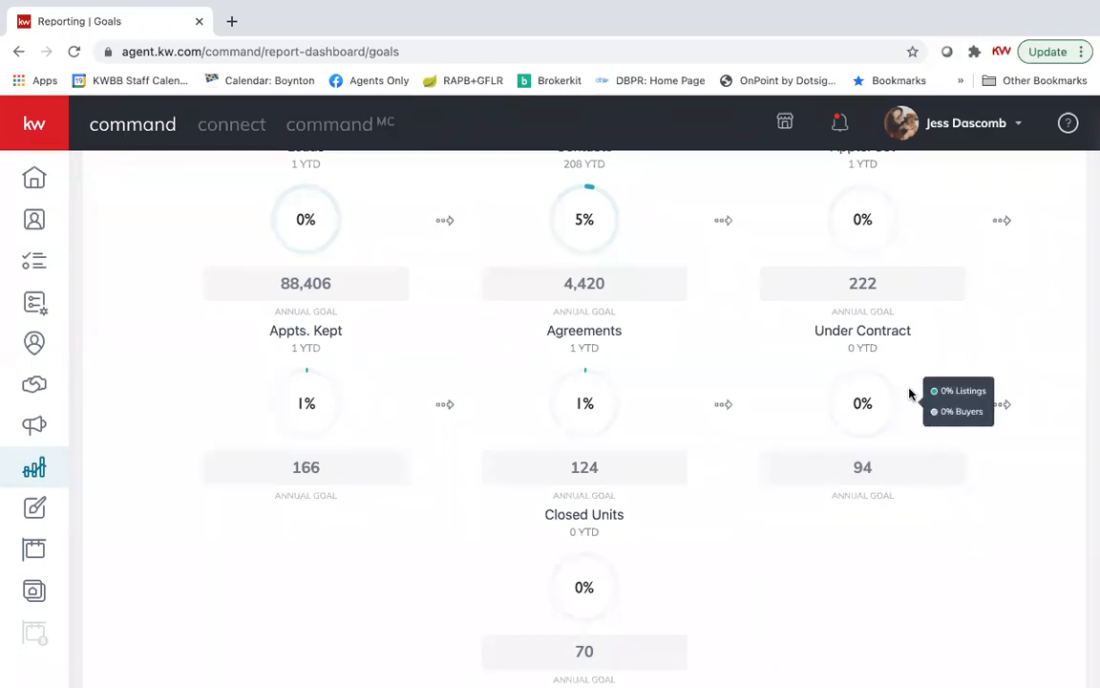
Review the Profit Tracker against the annual profit goal and compare it with the Goals vs. Actual rings above
{"action": "scroll", "coordinate": [884, 402], "scroll_direction": "down", "scroll_amount": 3}
{"action": "scroll", "coordinate": [884, 402], "scroll_direction": "down", "scroll_amount": 1}
{"action": "scroll", "coordinate": [884, 402], "scroll_direction": "up", "scroll_amount": 1}
{"action": "scroll", "coordinate": [636, 520], "scroll_direction": "down", "scroll_amount": 2}
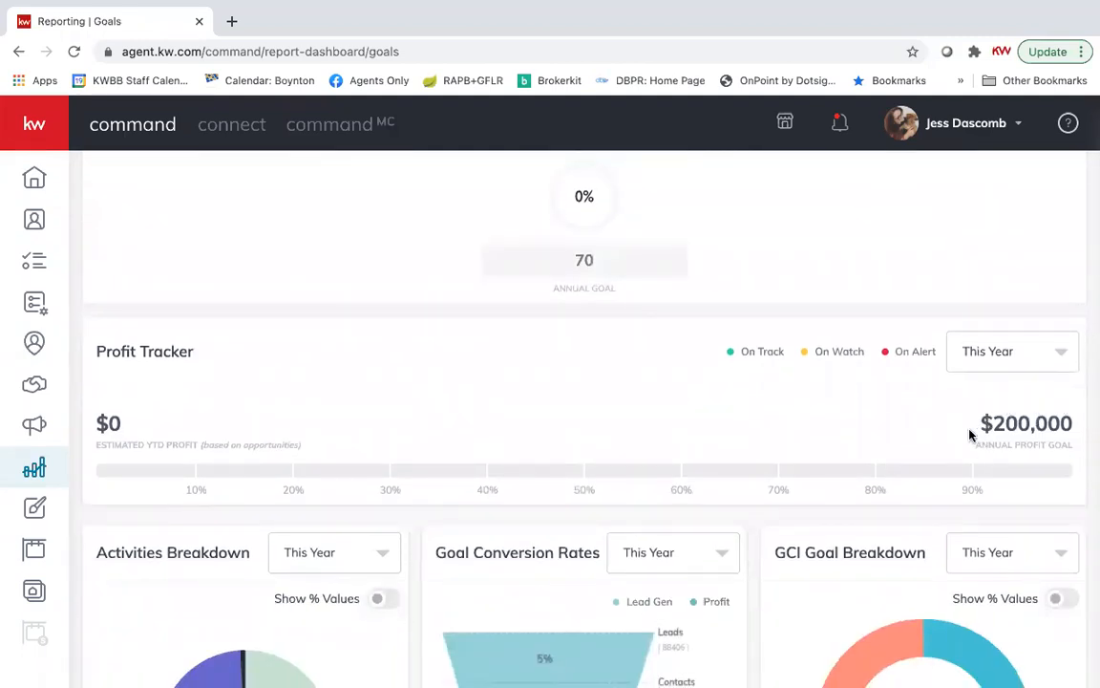
{"action": "scroll", "coordinate": [894, 357], "scroll_direction": "up", "scroll_amount": 5}
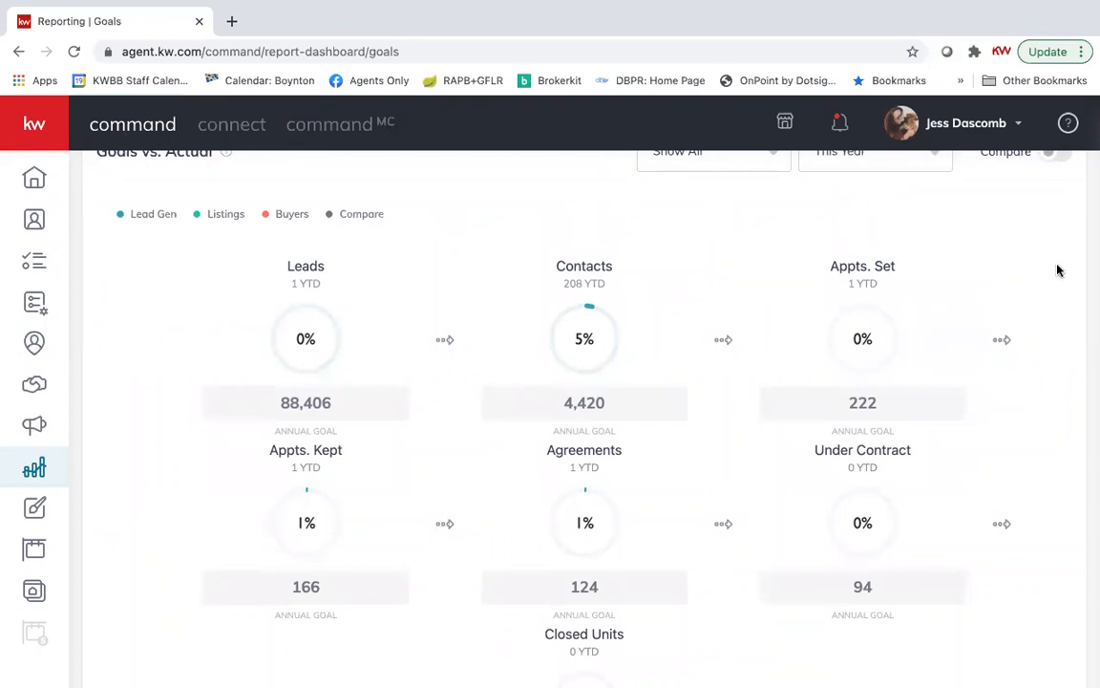
{"action": "scroll", "coordinate": [1057, 270], "scroll_direction": "down", "scroll_amount": 2}
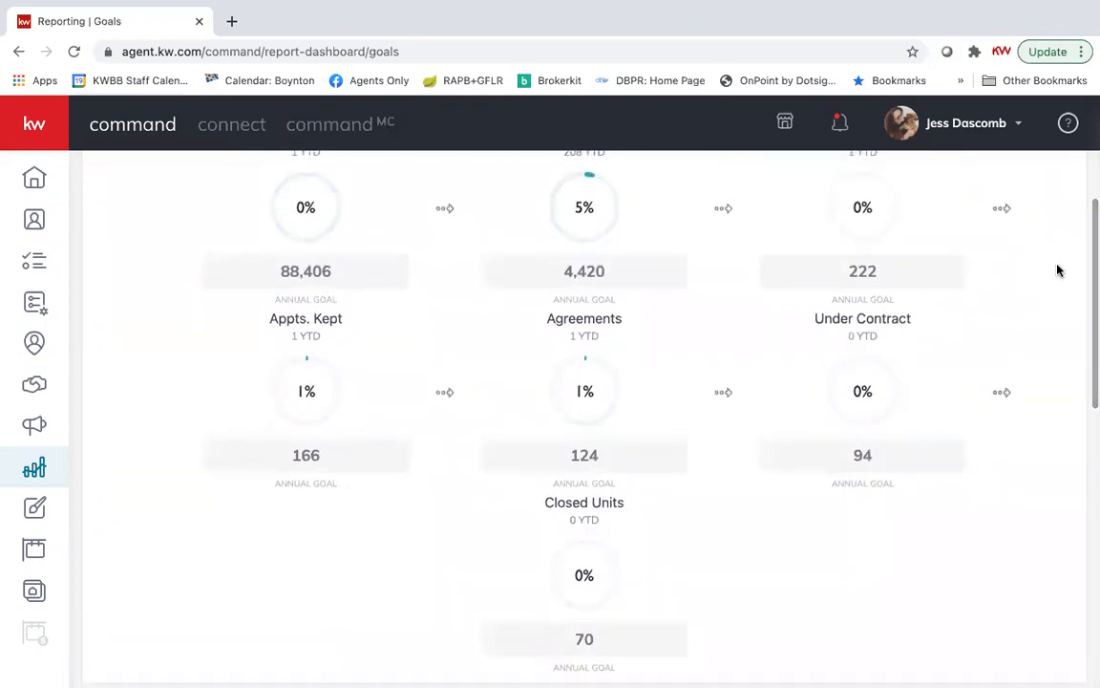
{"action": "scroll", "coordinate": [1057, 270], "scroll_direction": "up", "scroll_amount": 4}
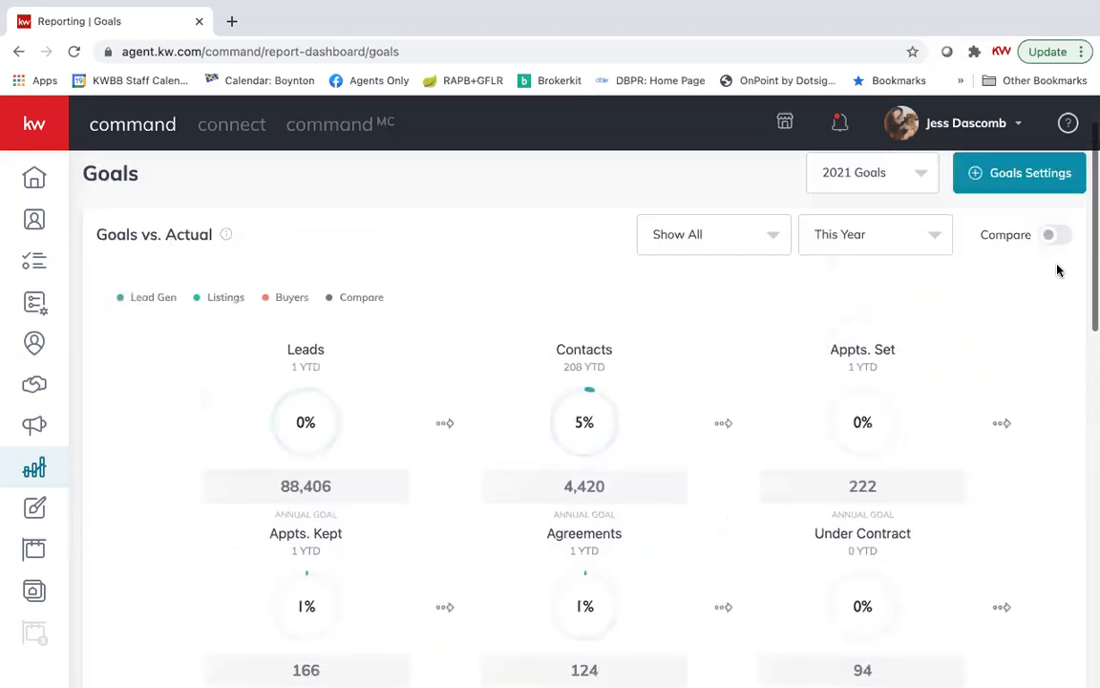
{"action": "scroll", "coordinate": [612, 219], "scroll_direction": "up", "scroll_amount": 1}
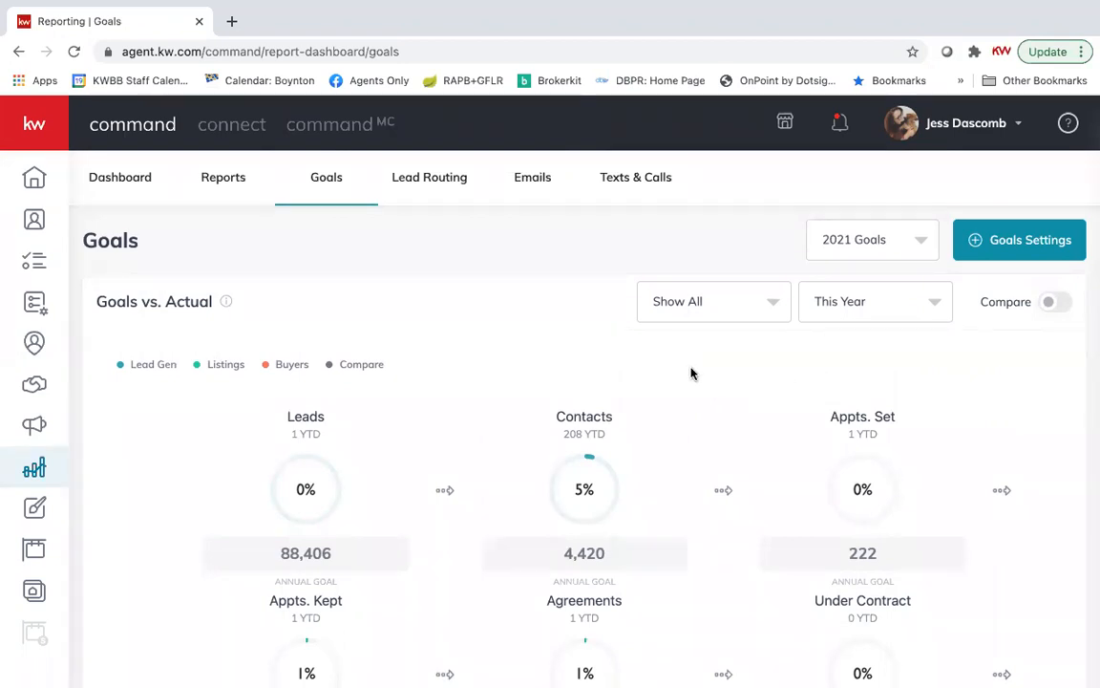
{"action": "scroll", "coordinate": [680, 370], "scroll_direction": "down", "scroll_amount": 3}
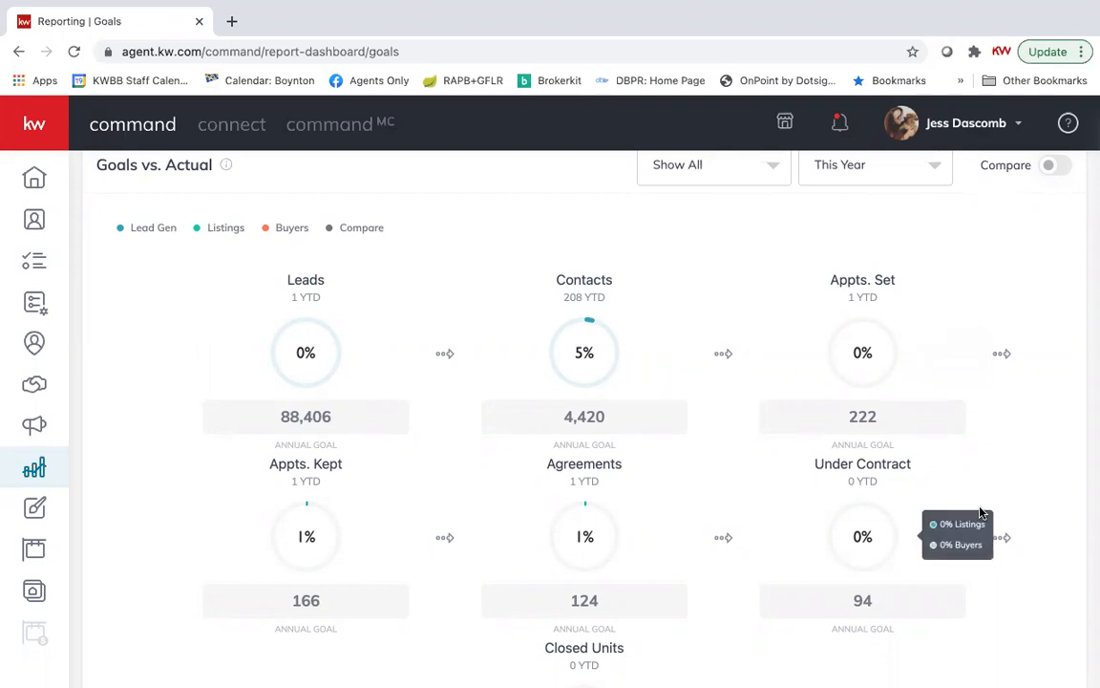
{"action": "scroll", "coordinate": [931, 507], "scroll_direction": "down", "scroll_amount": 5}
{"action": "scroll", "coordinate": [979, 513], "scroll_direction": "up", "scroll_amount": 6}
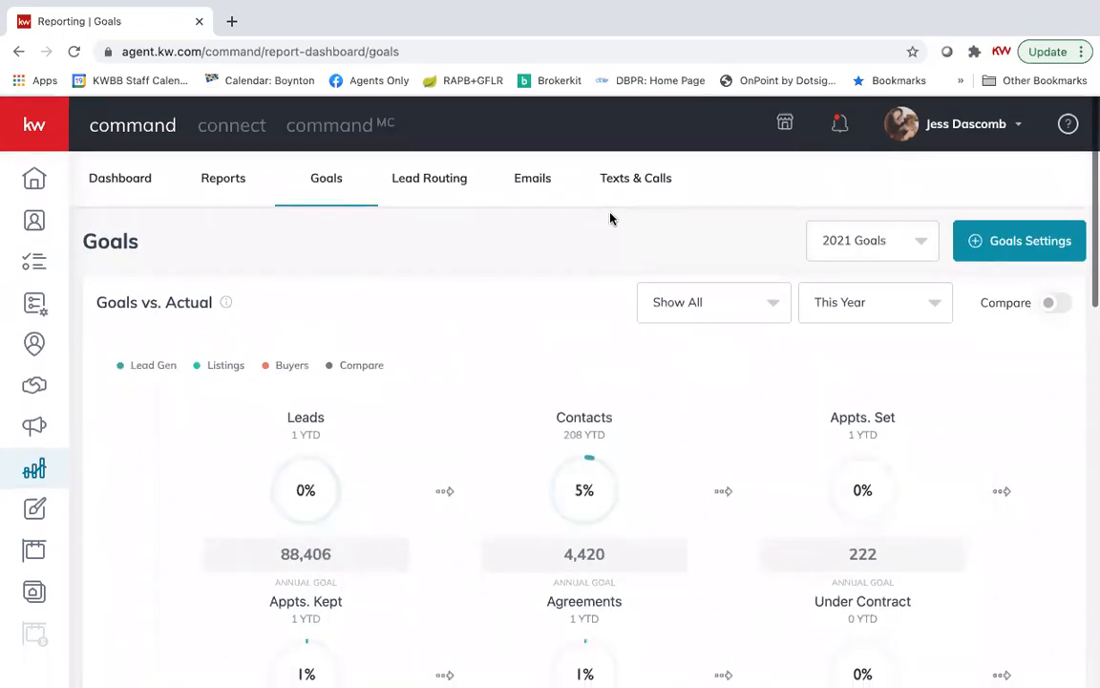
View the Lead Routing report and the Email Report's monthly usage and engagement metrics
{"action": "left_click", "coordinate": [423, 182]}
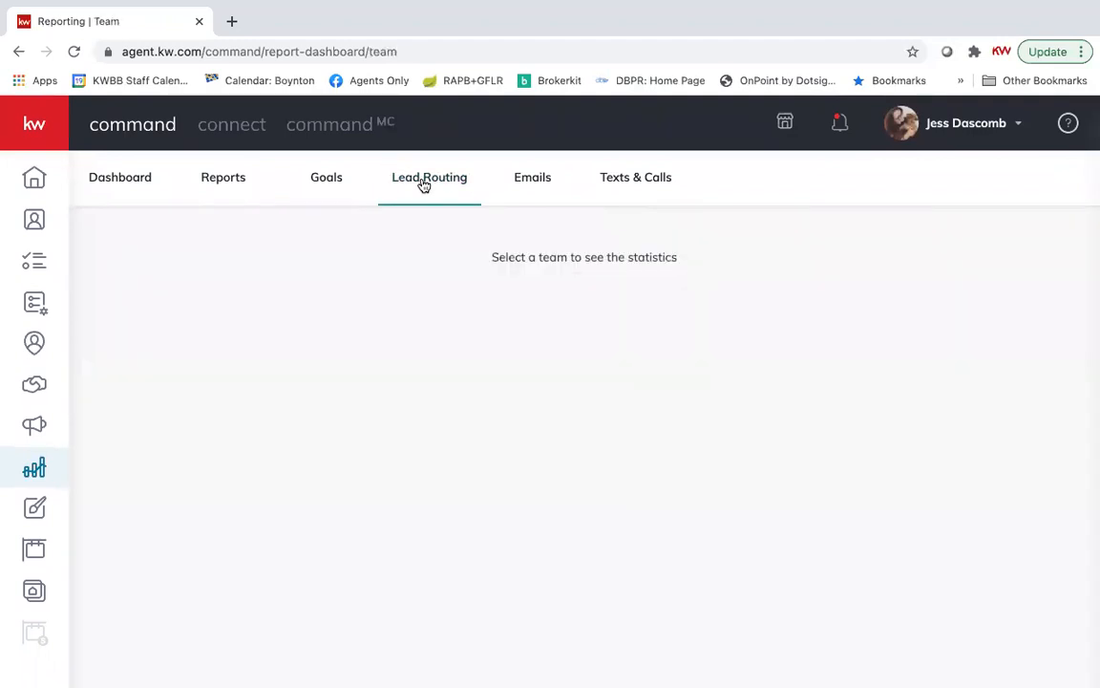
{"action": "left_click", "coordinate": [524, 179]}
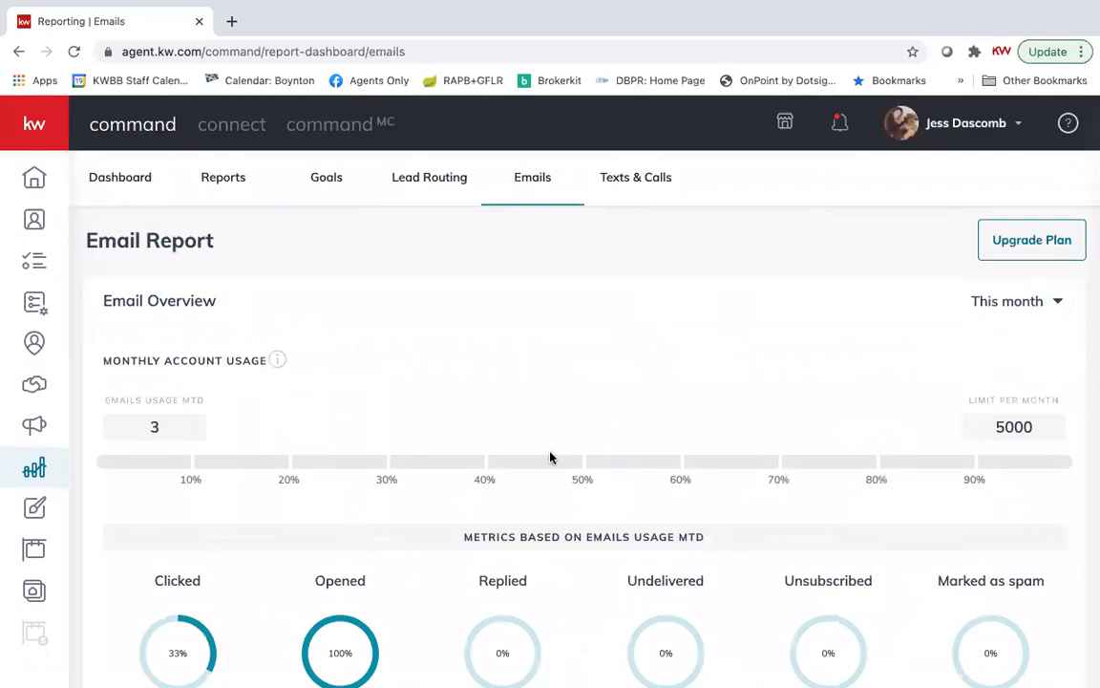
{"action": "scroll", "coordinate": [550, 456], "scroll_direction": "down", "scroll_amount": 2}
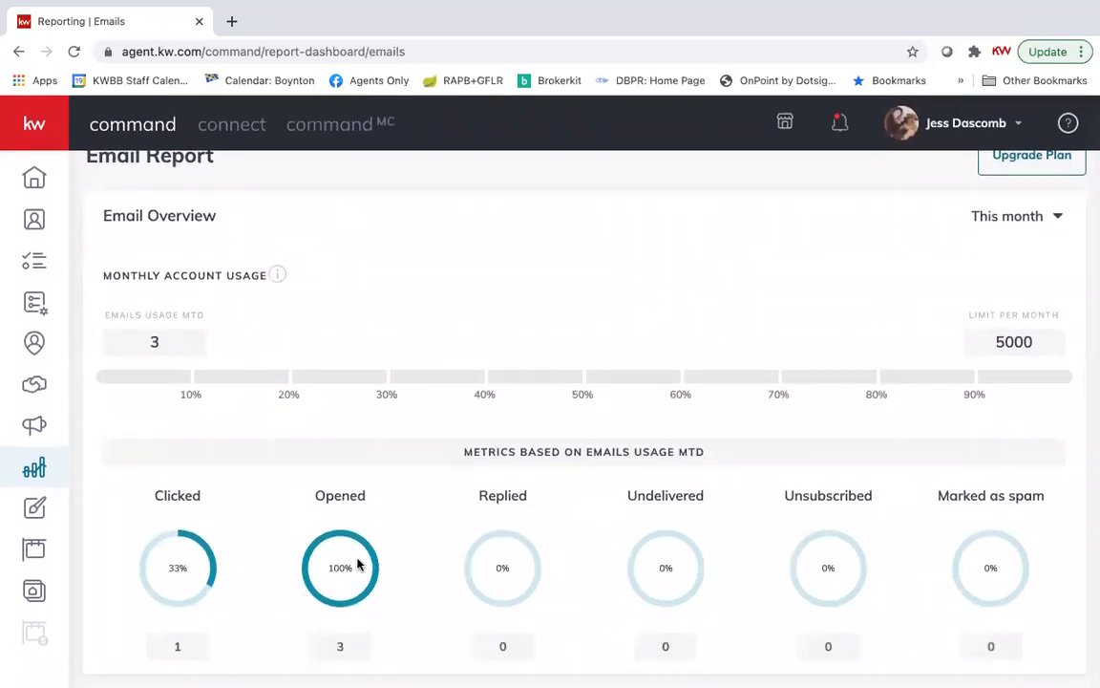
{"action": "scroll", "coordinate": [363, 534], "scroll_direction": "up", "scroll_amount": 2}
Review the Texts & Calls report's Twilio credit usage and its SMS and MMS message usage
{"action": "left_click", "coordinate": [625, 189]}
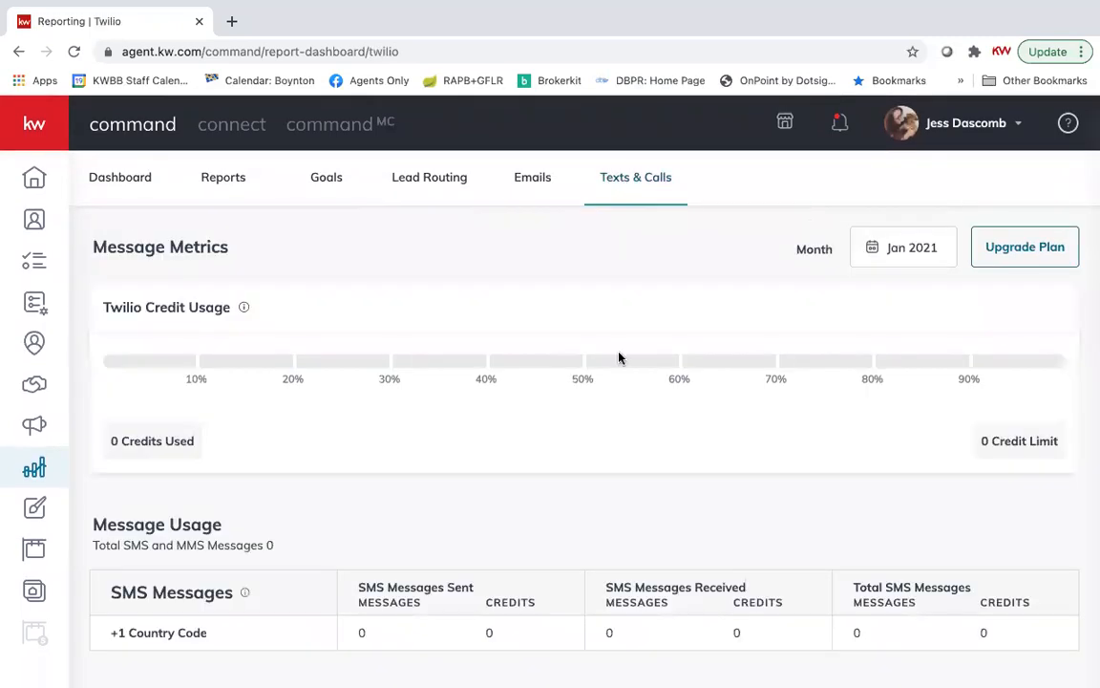
{"action": "scroll", "coordinate": [619, 357], "scroll_direction": "down", "scroll_amount": 2}
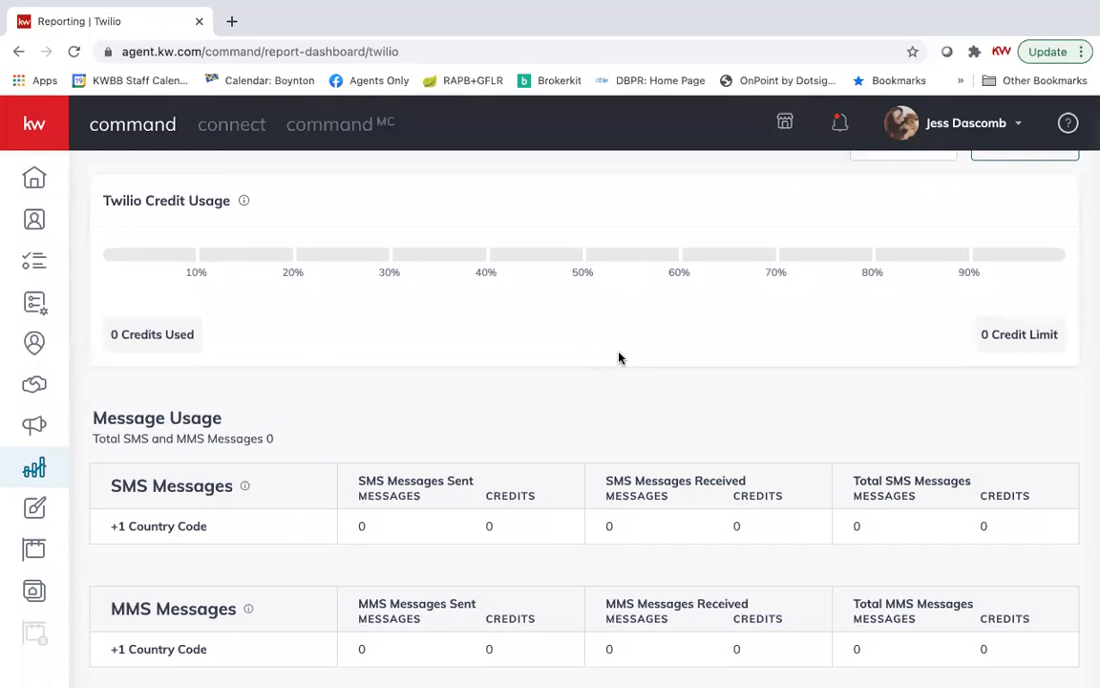
{"action": "scroll", "coordinate": [619, 358], "scroll_direction": "up", "scroll_amount": 2}
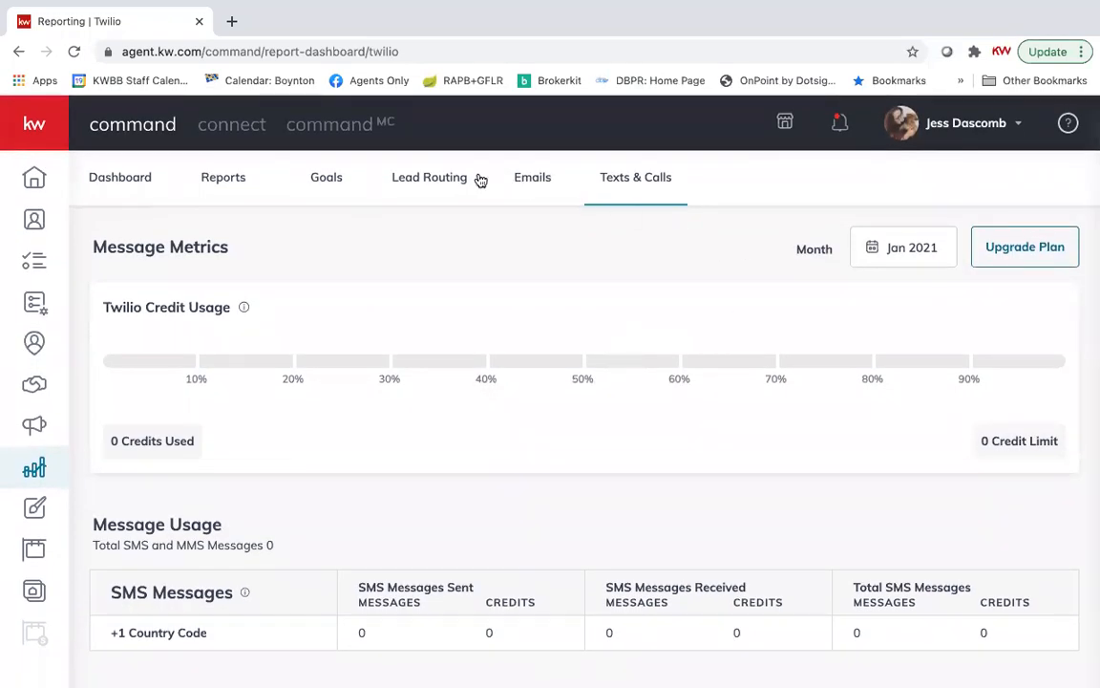
View the Opportunities Report with its Listing Opportunity Overview, and leave the side navigation collapsed
{"action": "left_click", "coordinate": [38, 127]}
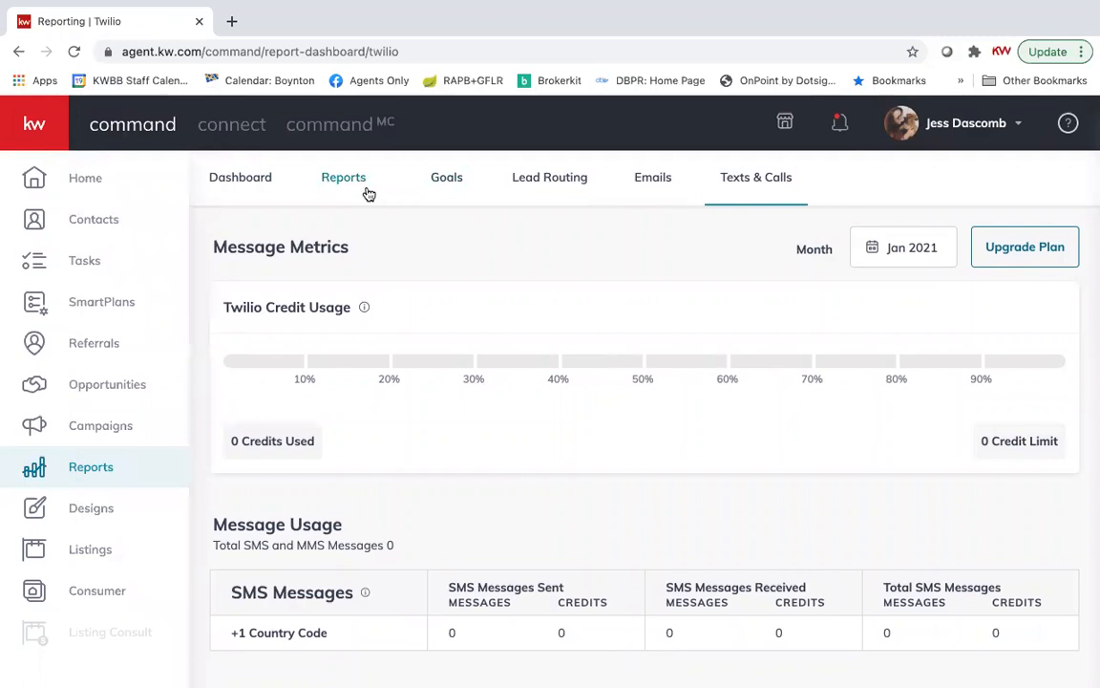
{"action": "left_click", "coordinate": [346, 183]}
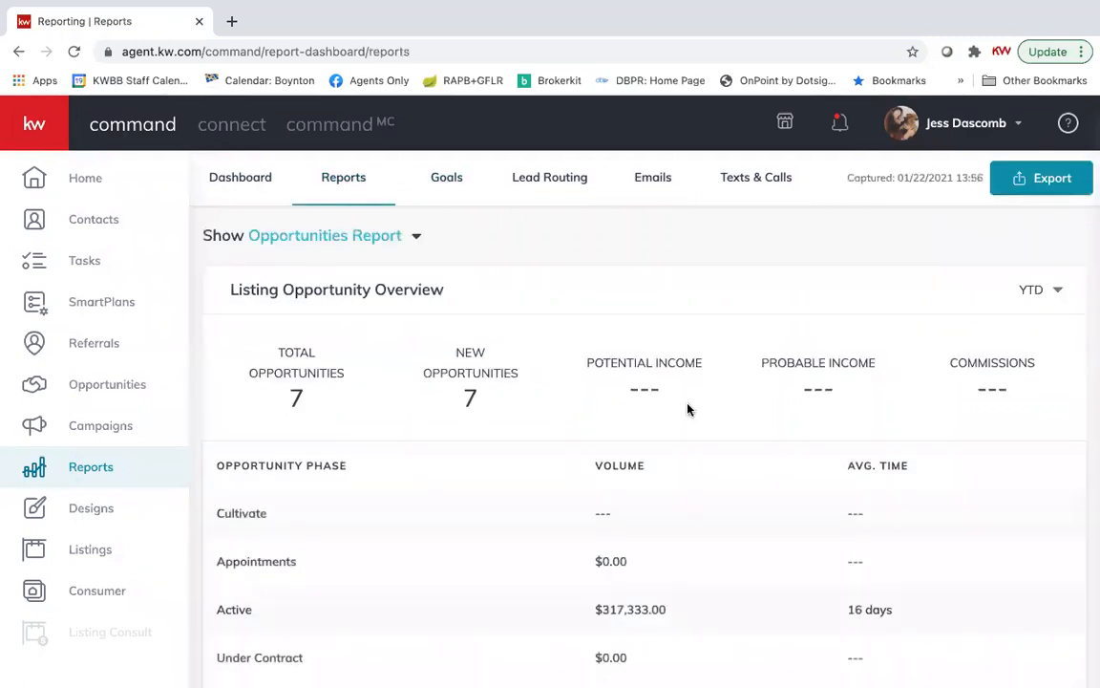
{"action": "scroll", "coordinate": [687, 409], "scroll_direction": "down", "scroll_amount": 1}
{"action": "scroll", "coordinate": [688, 409], "scroll_direction": "up", "scroll_amount": 1}
{"action": "left_click", "coordinate": [54, 122]}
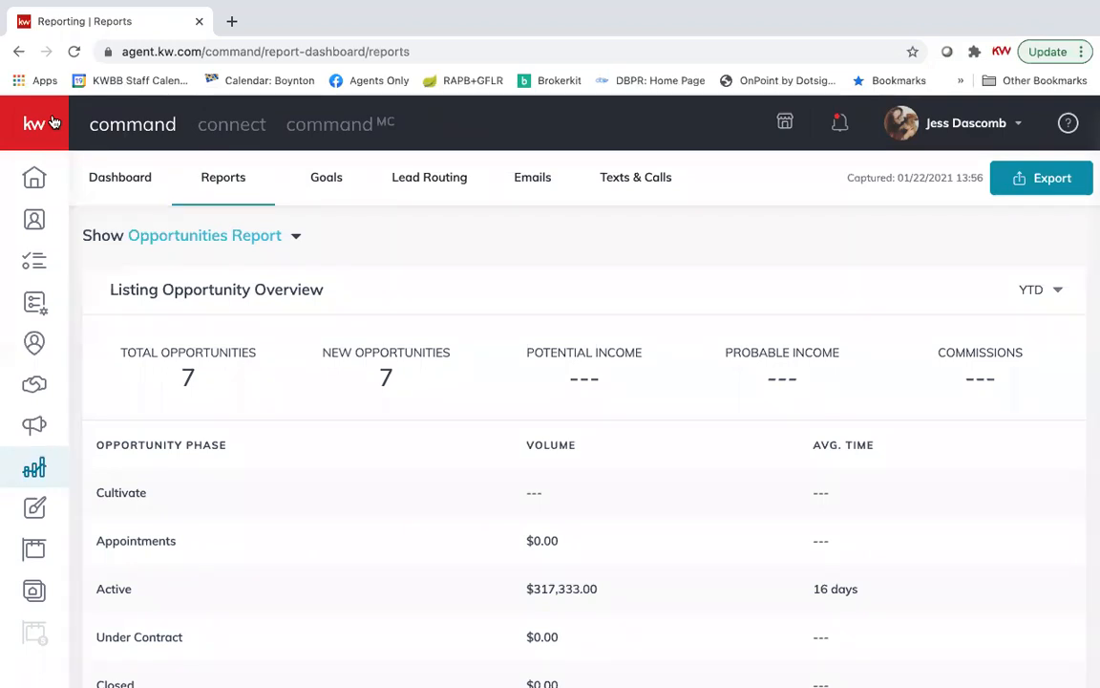
Return to the Goals report and look over the Goals vs. Actual section
{"action": "left_click", "coordinate": [310, 180]}
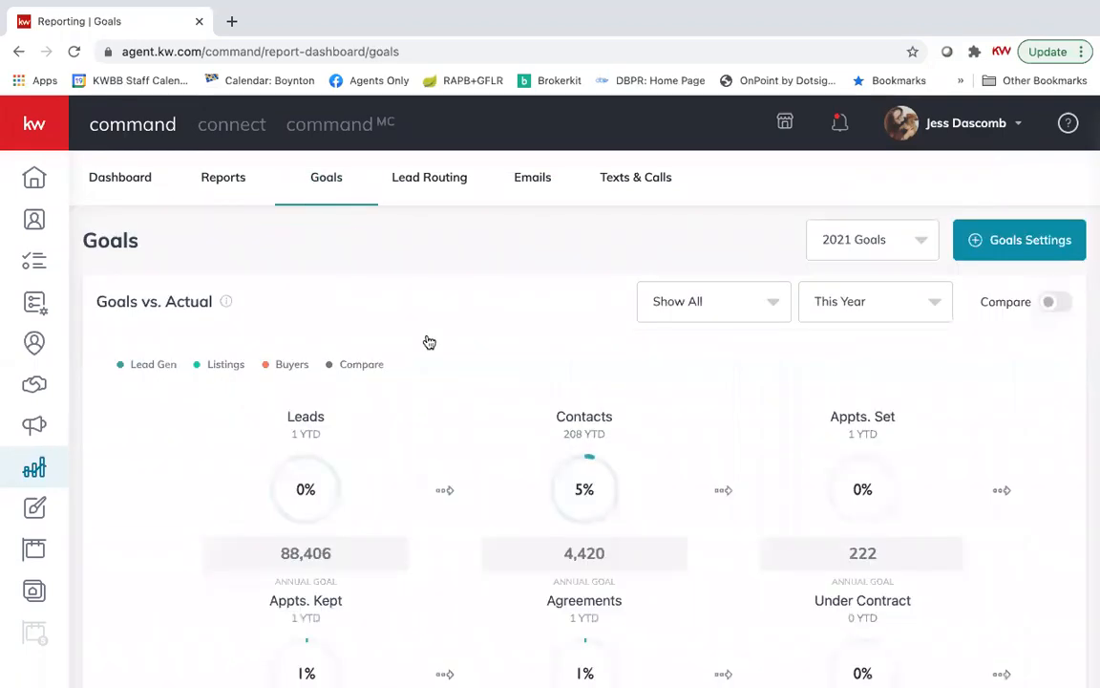
{"action": "scroll", "coordinate": [498, 550], "scroll_direction": "down", "scroll_amount": 2}
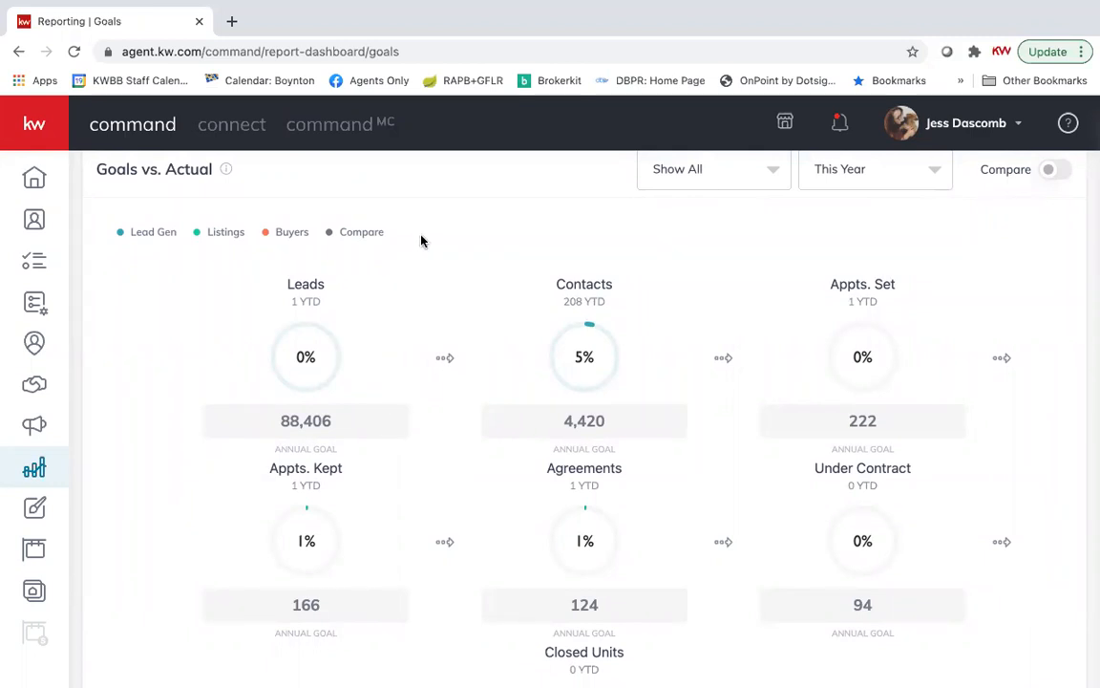
{"action": "scroll", "coordinate": [359, 305], "scroll_direction": "up", "scroll_amount": 2}
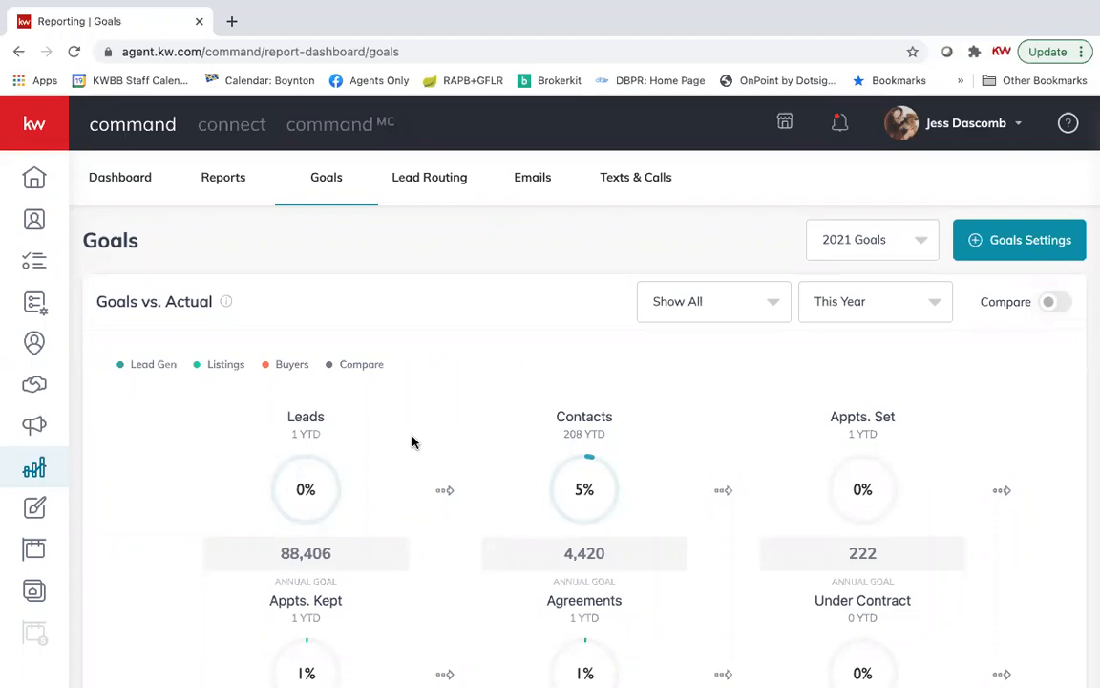
Open a new browser tab beside the Goals report
{"action": "mouse_move", "coordinate": [528, 8]}
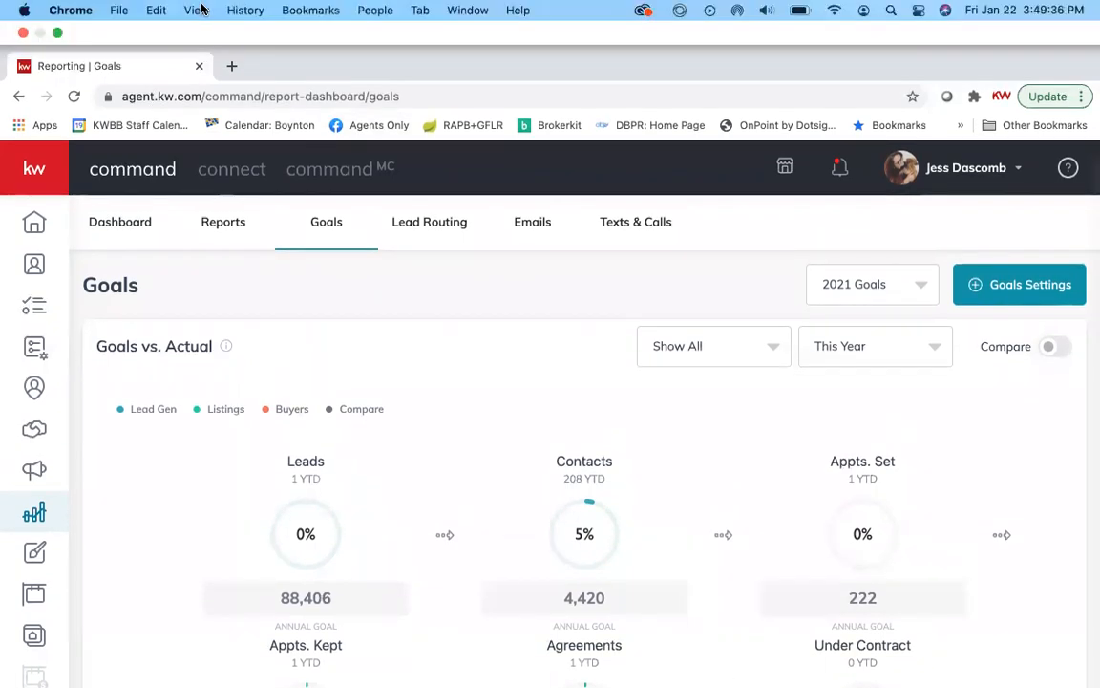
{"action": "left_click", "coordinate": [231, 66]}
{"action": "type", "text": "calend"}
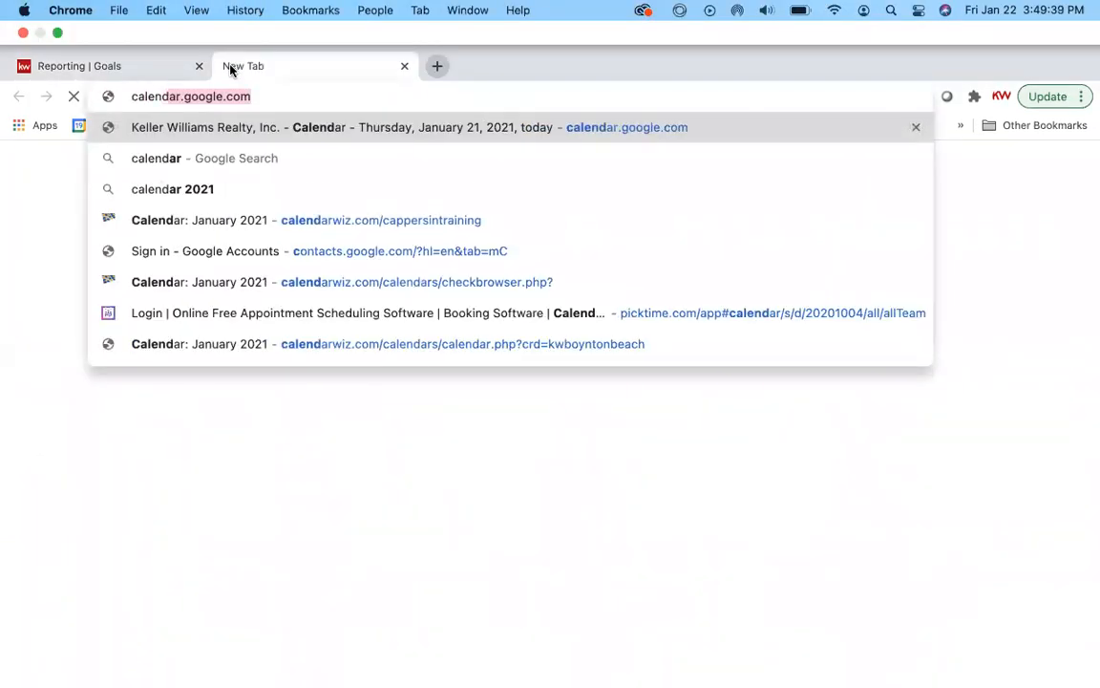
{"action": "key", "text": "BackSpace"}
{"action": "key", "text": "BackSpace"}
{"action": "key", "text": "BackSpace"}
{"action": "key", "text": "BackSpace"}
{"action": "key", "text": "BackSpace"}
{"action": "key", "text": "BackSpace"}
{"action": "key", "text": "BackSpace"}
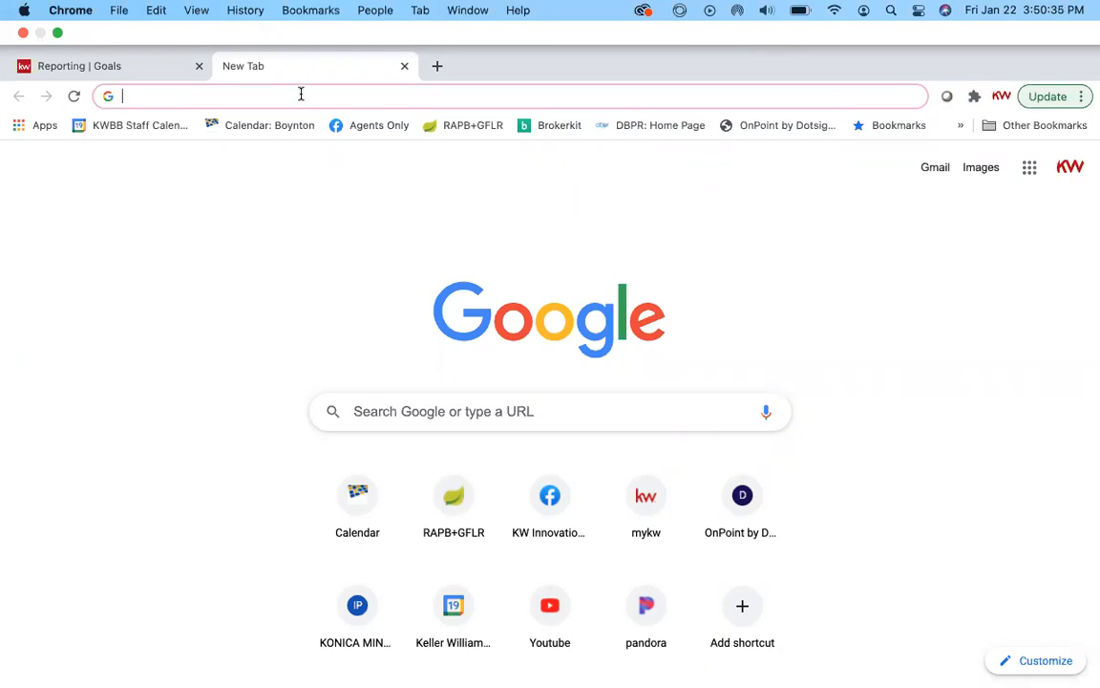
Open the KW Boynton training calendar at kwboyntoncalendar.com in the new tab
{"action": "type", "text": "kwboy"}
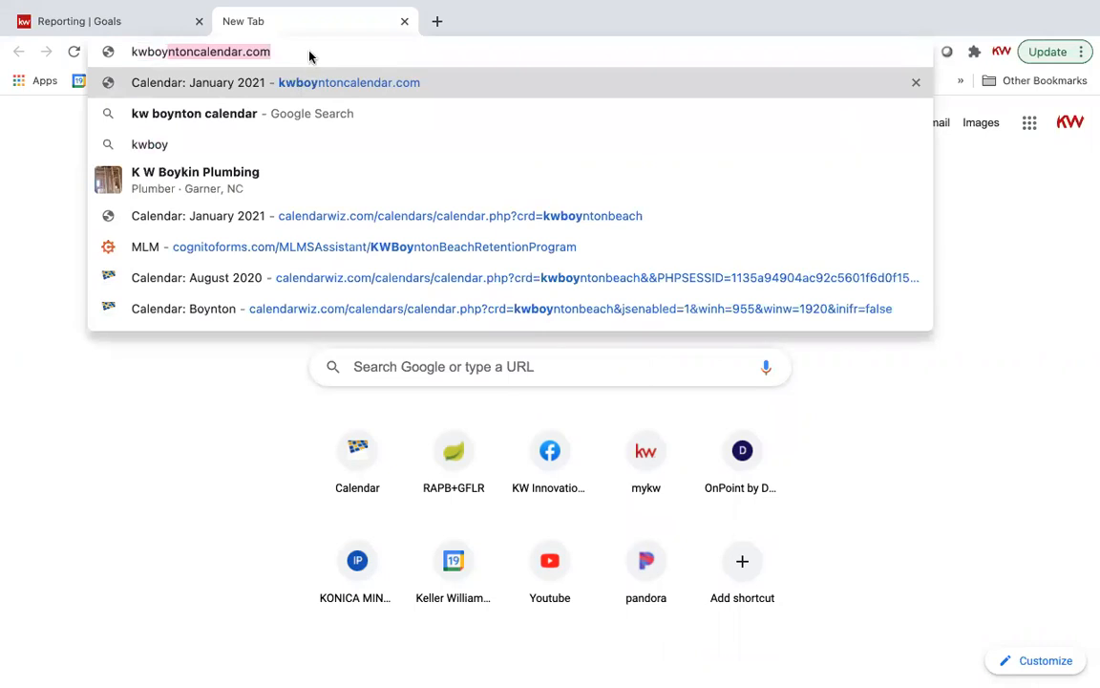
{"action": "left_click", "coordinate": [309, 53]}
{"action": "key", "text": "Return"}
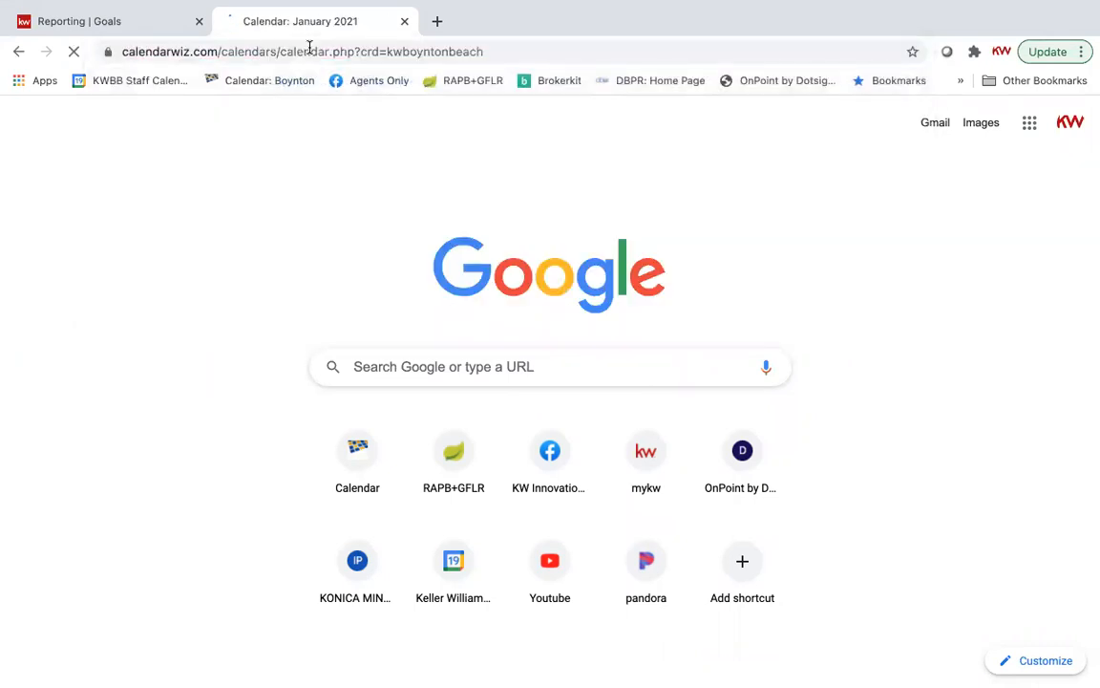
Look over the classes scheduled in the January 2021 Career Development Calendar
{"action": "scroll", "coordinate": [676, 245], "scroll_direction": "down", "scroll_amount": 5}
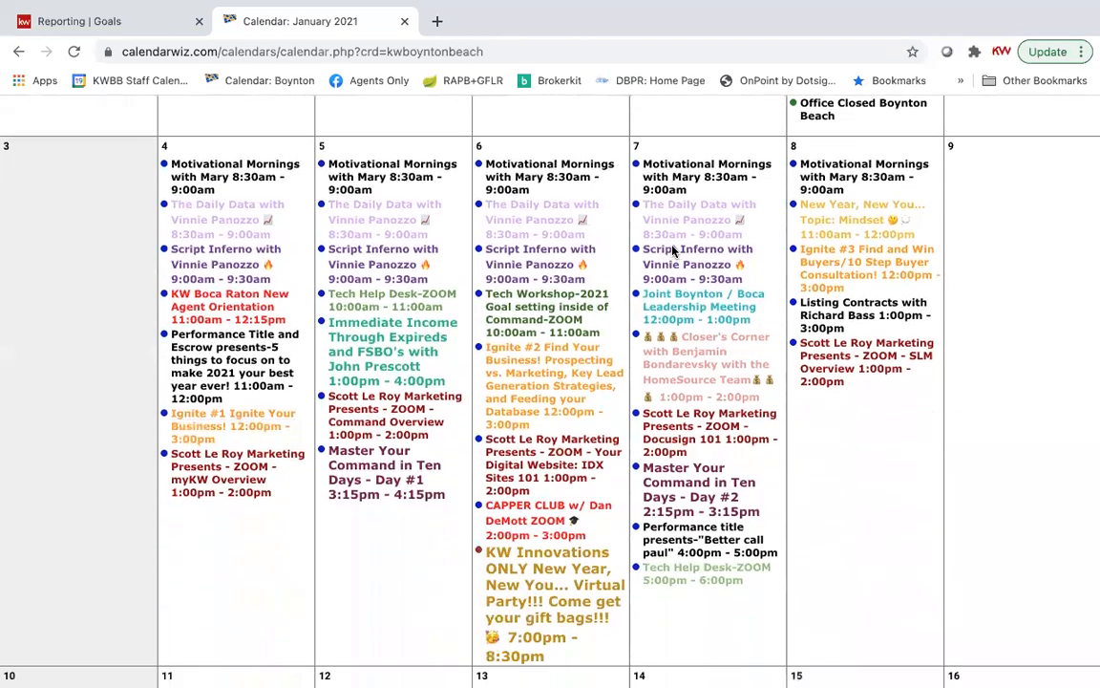
{"action": "scroll", "coordinate": [675, 251], "scroll_direction": "up", "scroll_amount": 5}
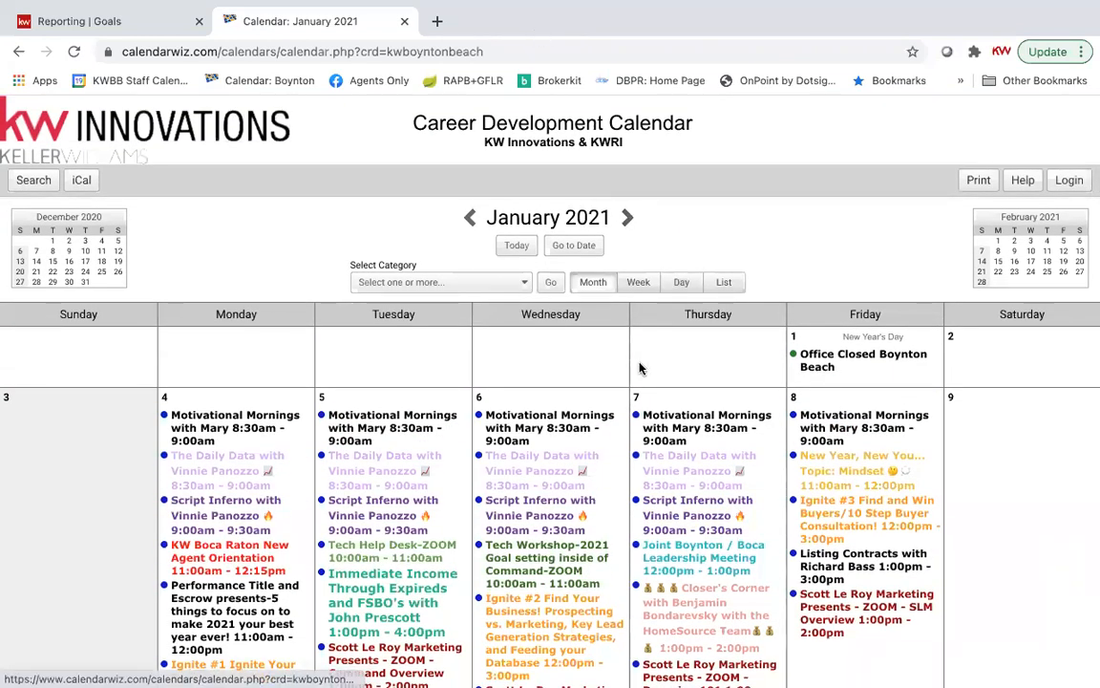
{"action": "scroll", "coordinate": [639, 368], "scroll_direction": "down", "scroll_amount": 1}
{"action": "scroll", "coordinate": [640, 368], "scroll_direction": "down", "scroll_amount": 4}
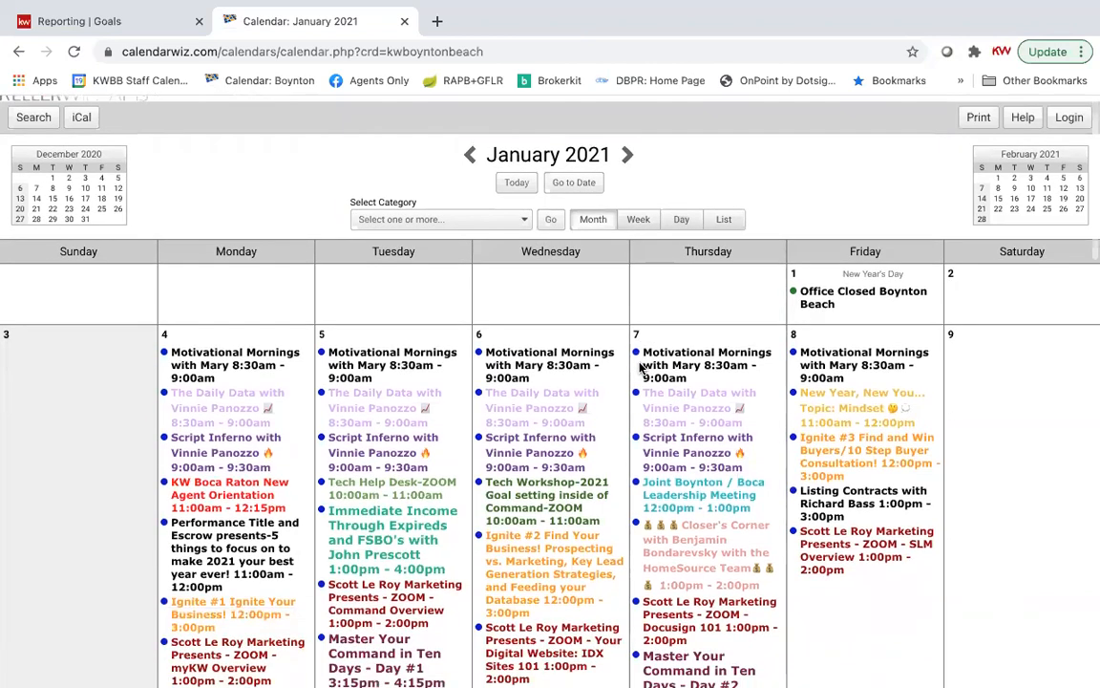
{"action": "scroll", "coordinate": [640, 367], "scroll_direction": "up", "scroll_amount": 5}
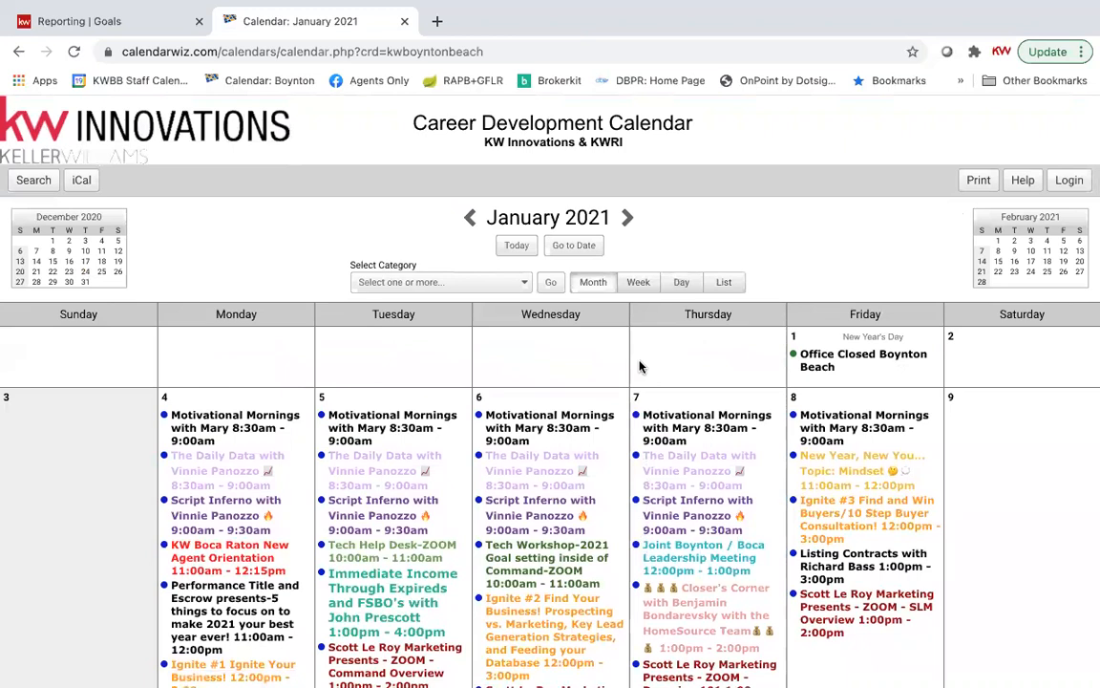
{"action": "scroll", "coordinate": [661, 254], "scroll_direction": "down", "scroll_amount": 4}
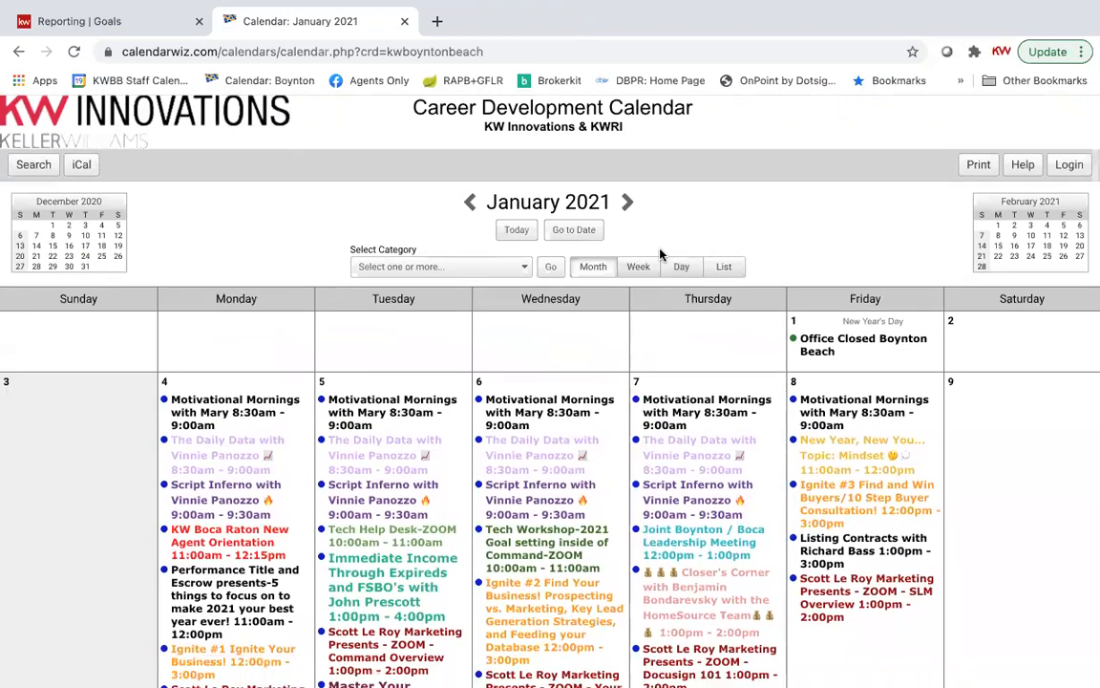
{"action": "scroll", "coordinate": [660, 254], "scroll_direction": "down", "scroll_amount": 3}
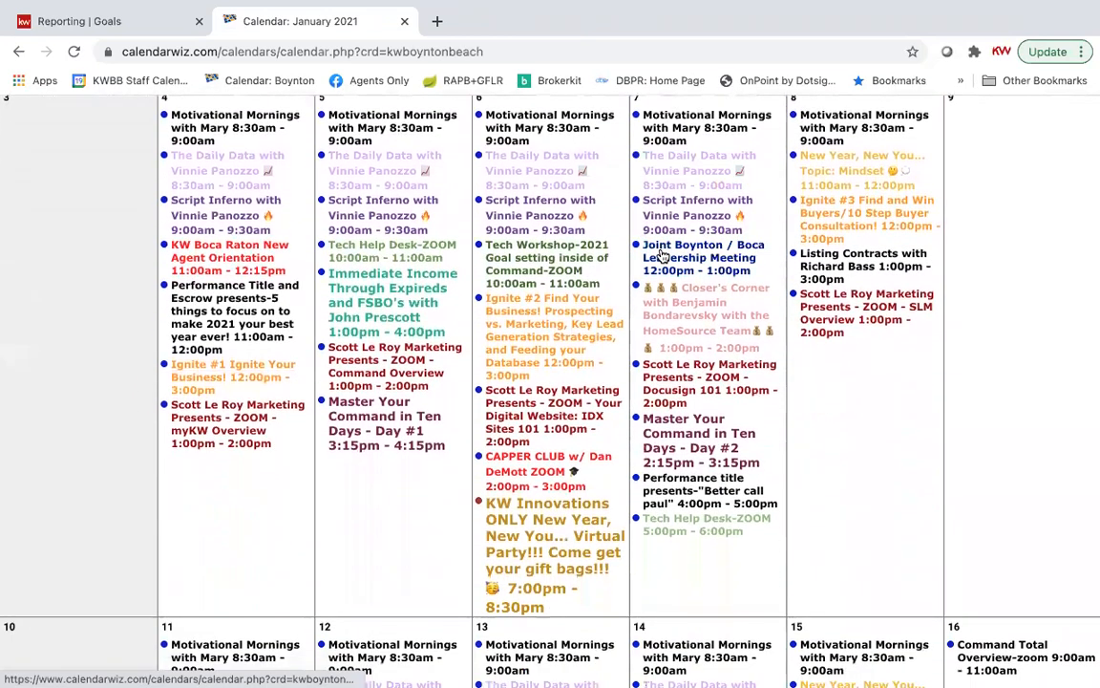
{"action": "scroll", "coordinate": [661, 256], "scroll_direction": "up", "scroll_amount": 7}
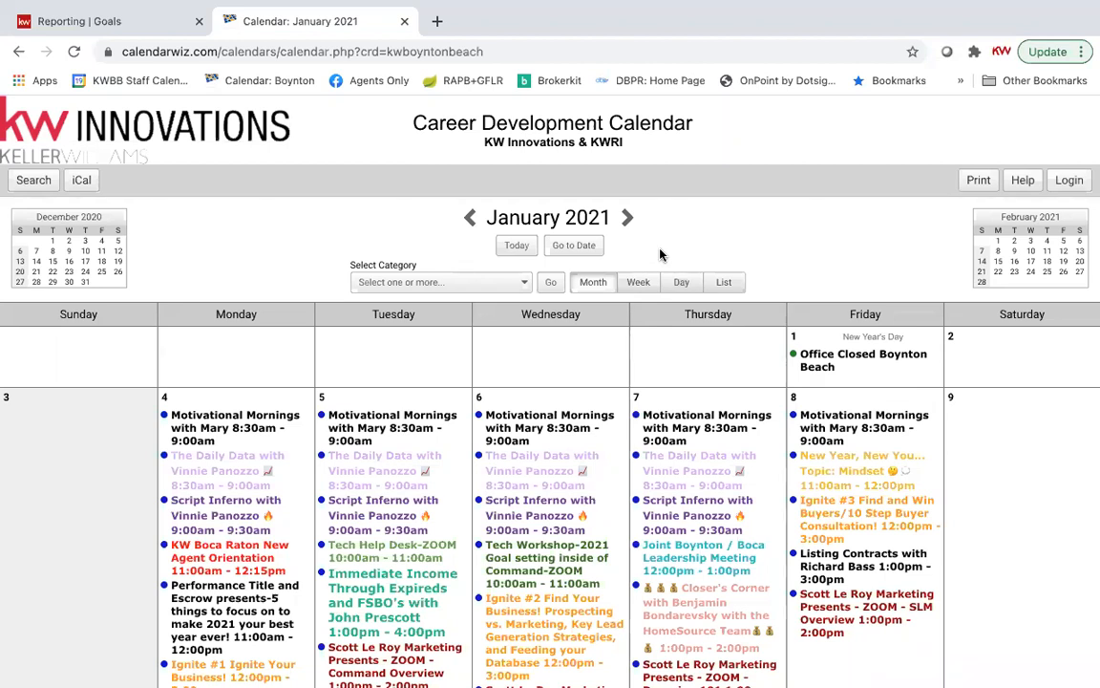
View the January 26 "Master Your Command in Ten Days - Day #9" event details, and close the event tab
{"action": "scroll", "coordinate": [659, 254], "scroll_direction": "down", "scroll_amount": 10}
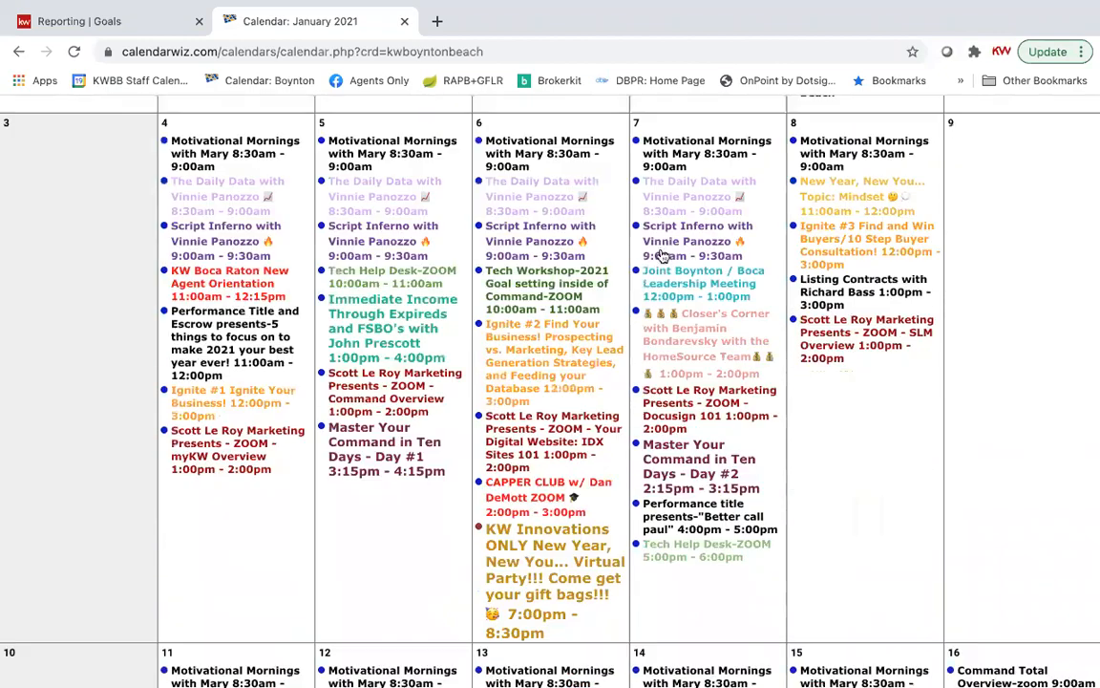
{"action": "scroll", "coordinate": [659, 252], "scroll_direction": "down", "scroll_amount": 5}
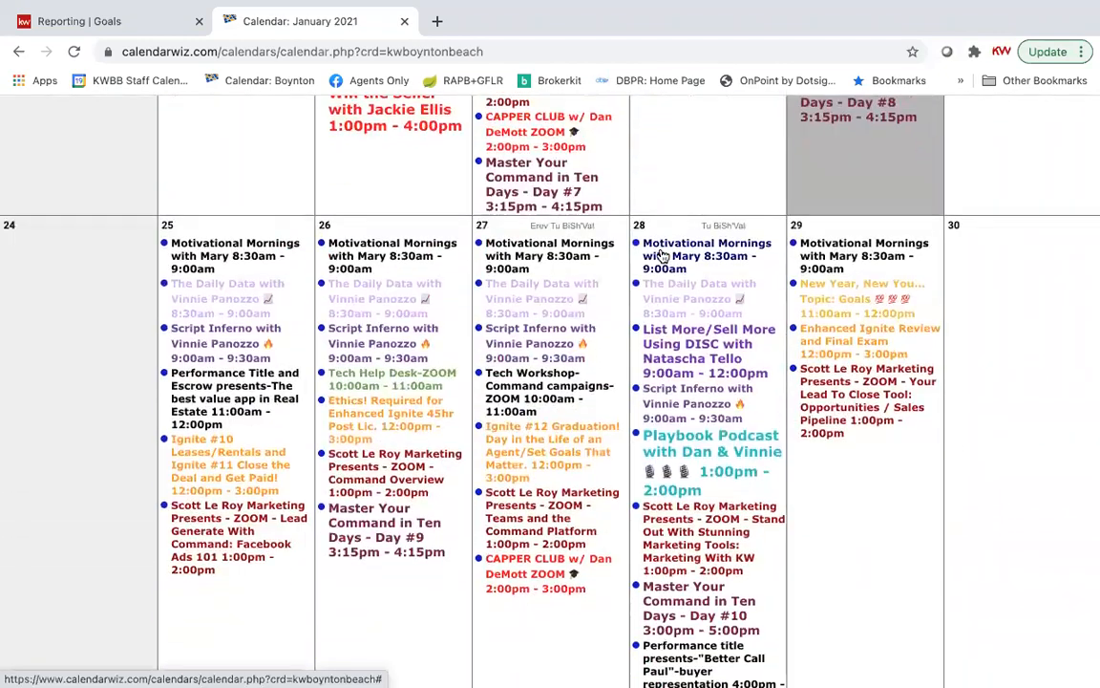
{"action": "left_click", "coordinate": [378, 530]}
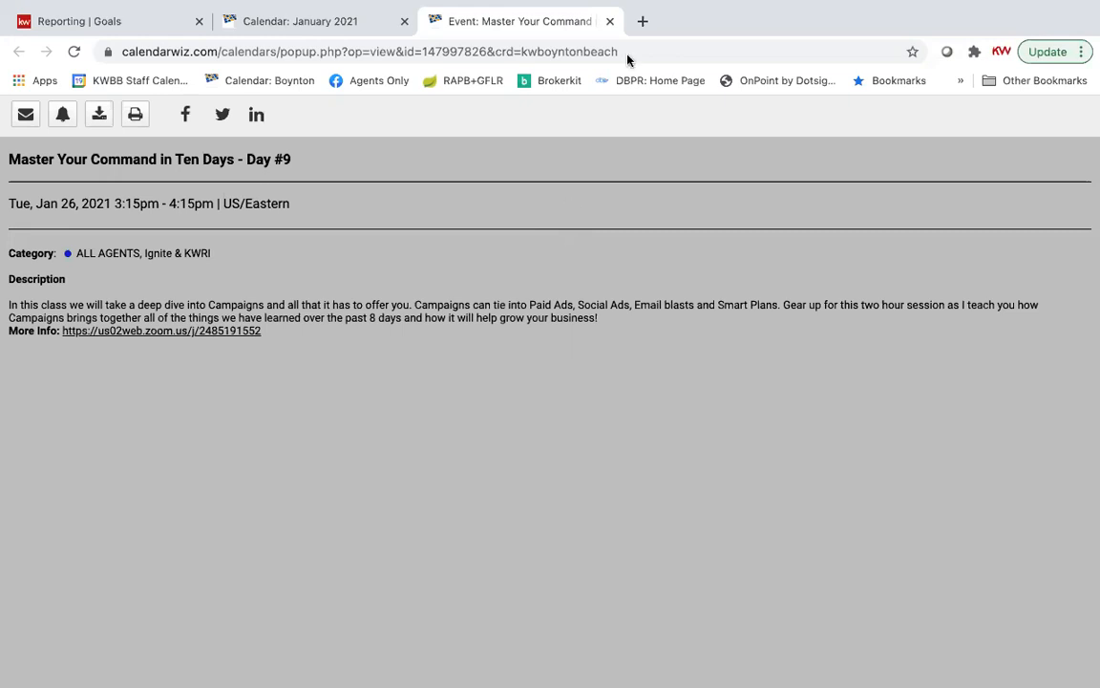
{"action": "mouse_move", "coordinate": [545, 12]}
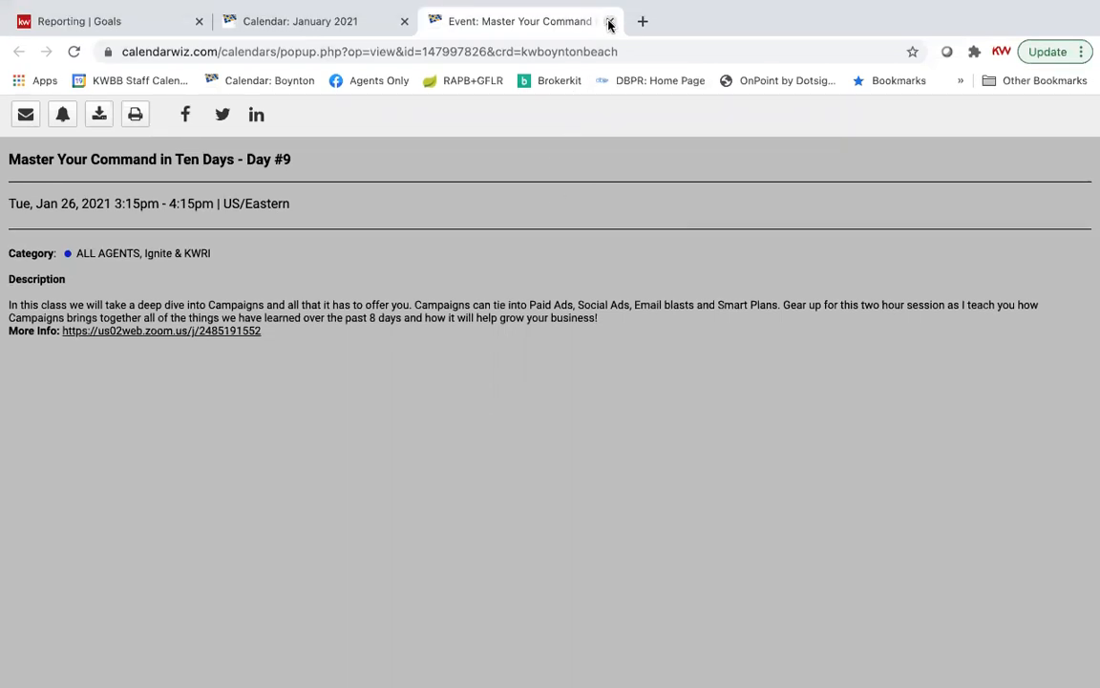
{"action": "left_click", "coordinate": [609, 22]}
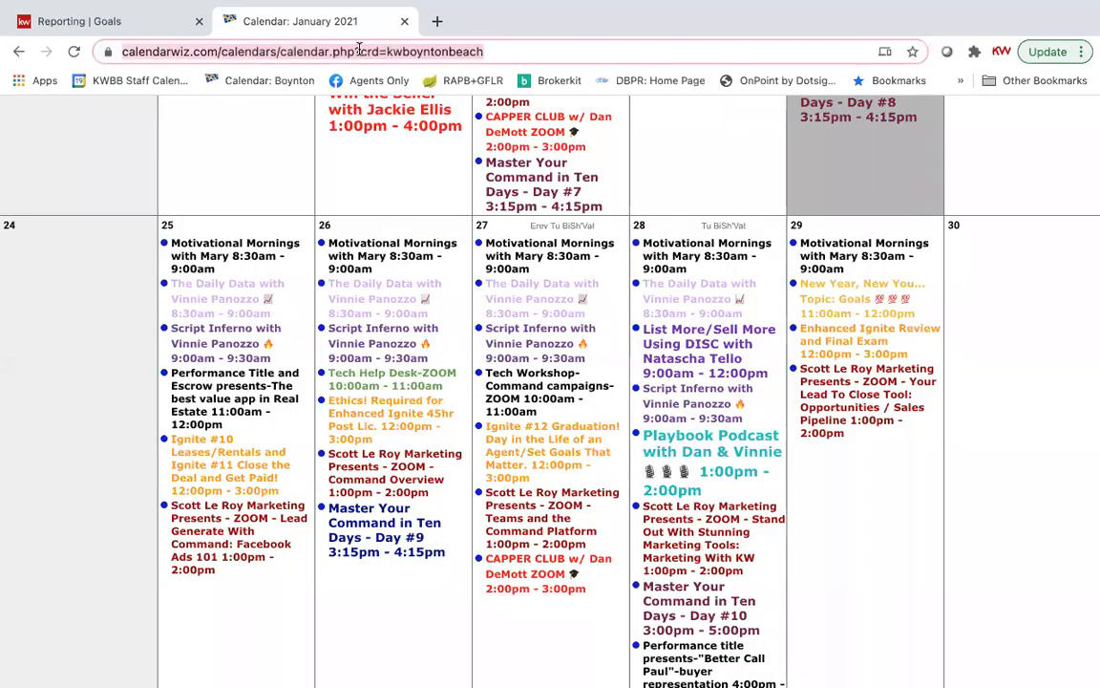
Advance the training calendar to February 2021
{"action": "scroll", "coordinate": [600, 153], "scroll_direction": "up", "scroll_amount": 10}
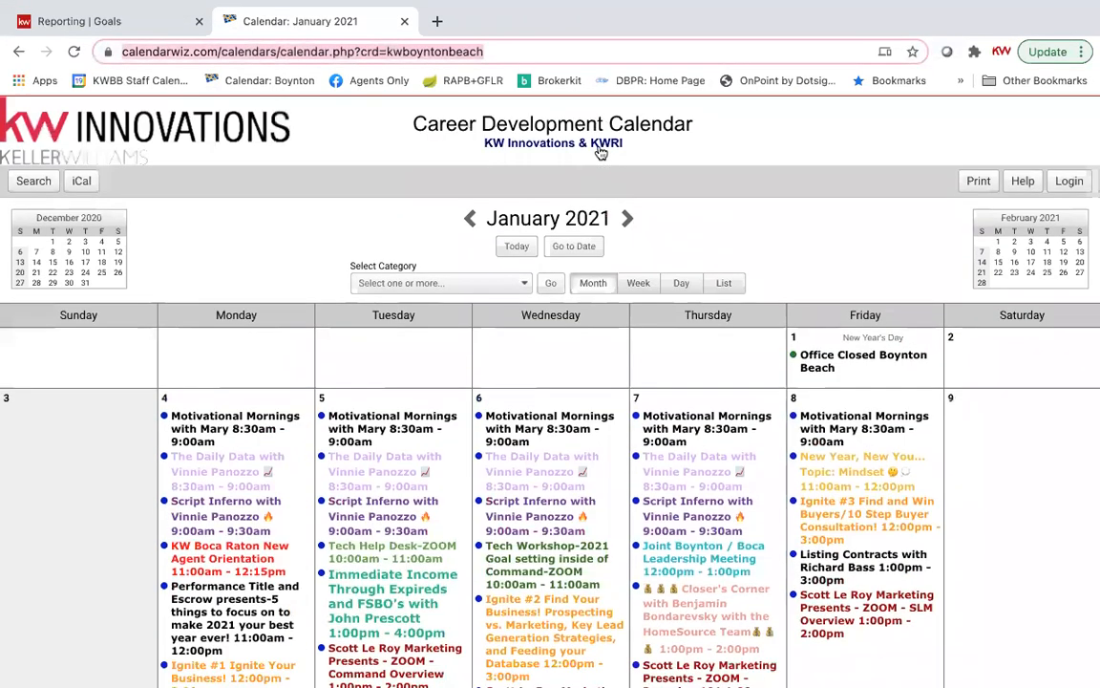
{"action": "scroll", "coordinate": [600, 153], "scroll_direction": "down", "scroll_amount": 2}
{"action": "left_click", "coordinate": [628, 139]}
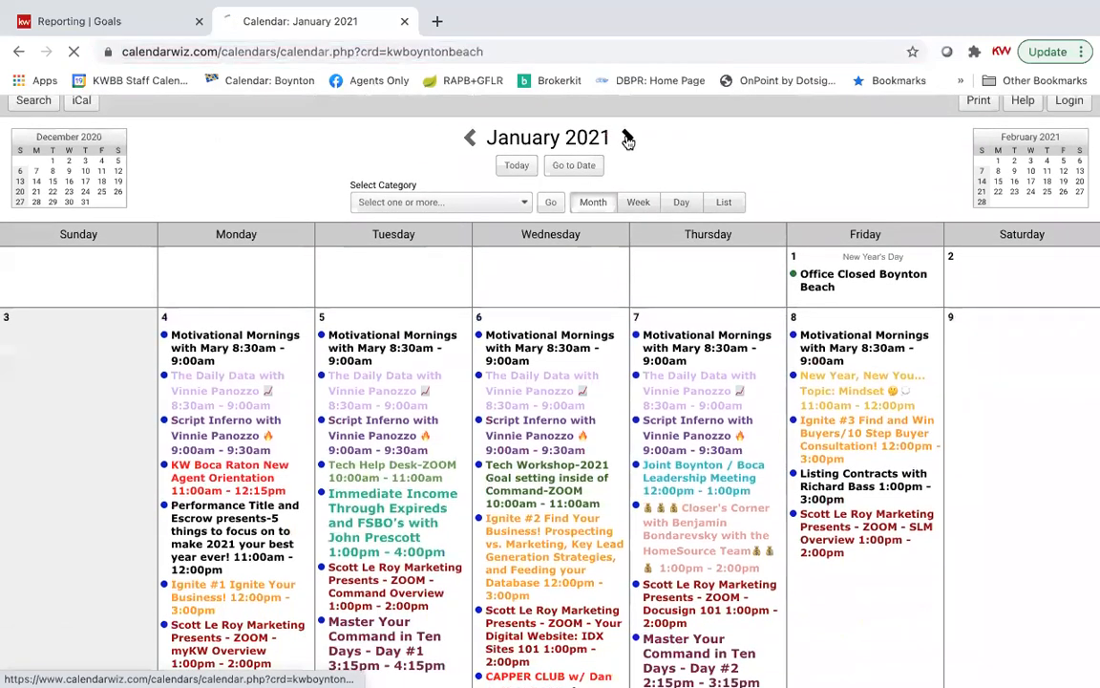
Review the February 2021 class schedule week by week, including the Master Your Command sessions
{"action": "scroll", "coordinate": [586, 647], "scroll_direction": "down", "scroll_amount": 3}
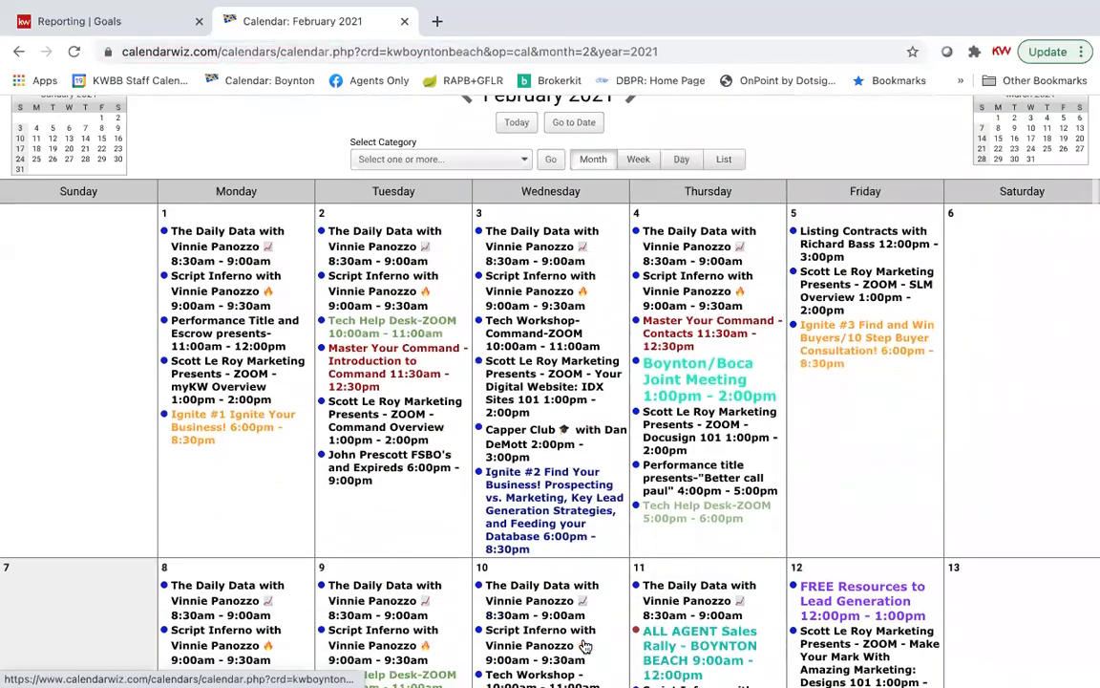
{"action": "scroll", "coordinate": [587, 646], "scroll_direction": "down", "scroll_amount": 1}
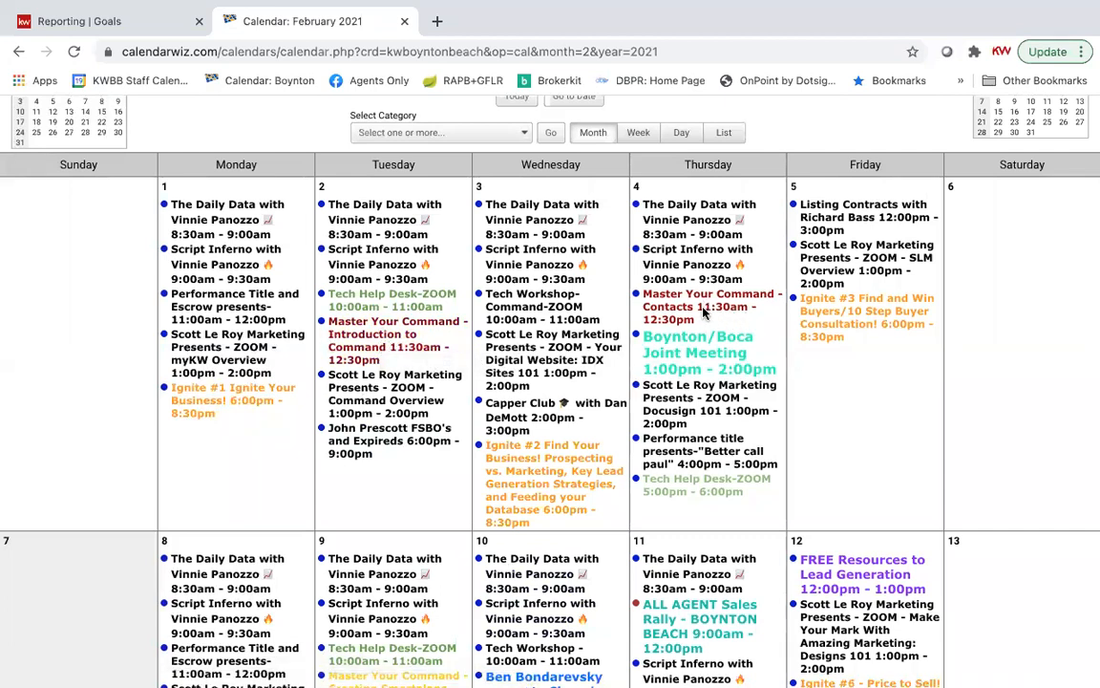
{"action": "scroll", "coordinate": [704, 311], "scroll_direction": "down", "scroll_amount": 3}
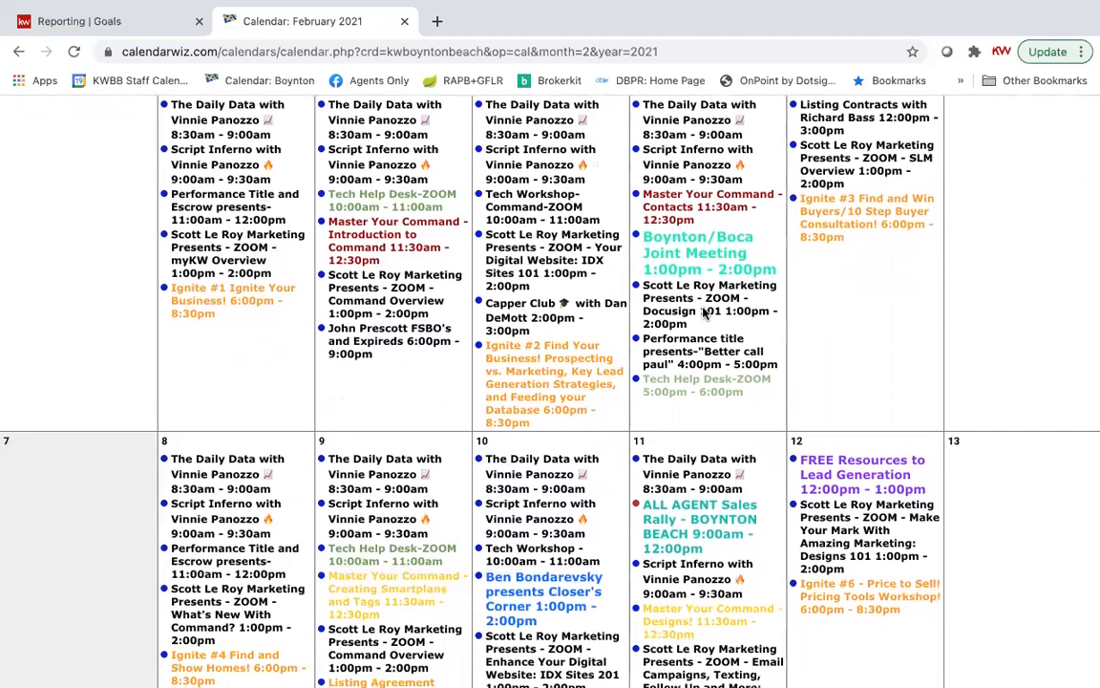
{"action": "scroll", "coordinate": [704, 311], "scroll_direction": "down", "scroll_amount": 8}
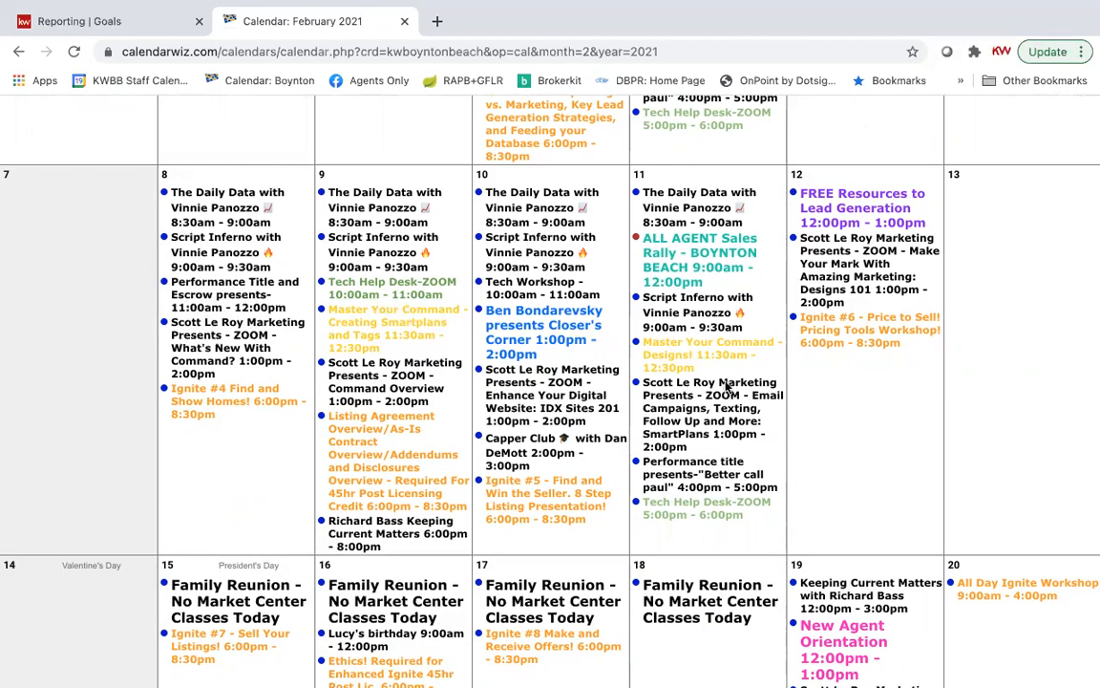
{"action": "scroll", "coordinate": [710, 403], "scroll_direction": "down", "scroll_amount": 3}
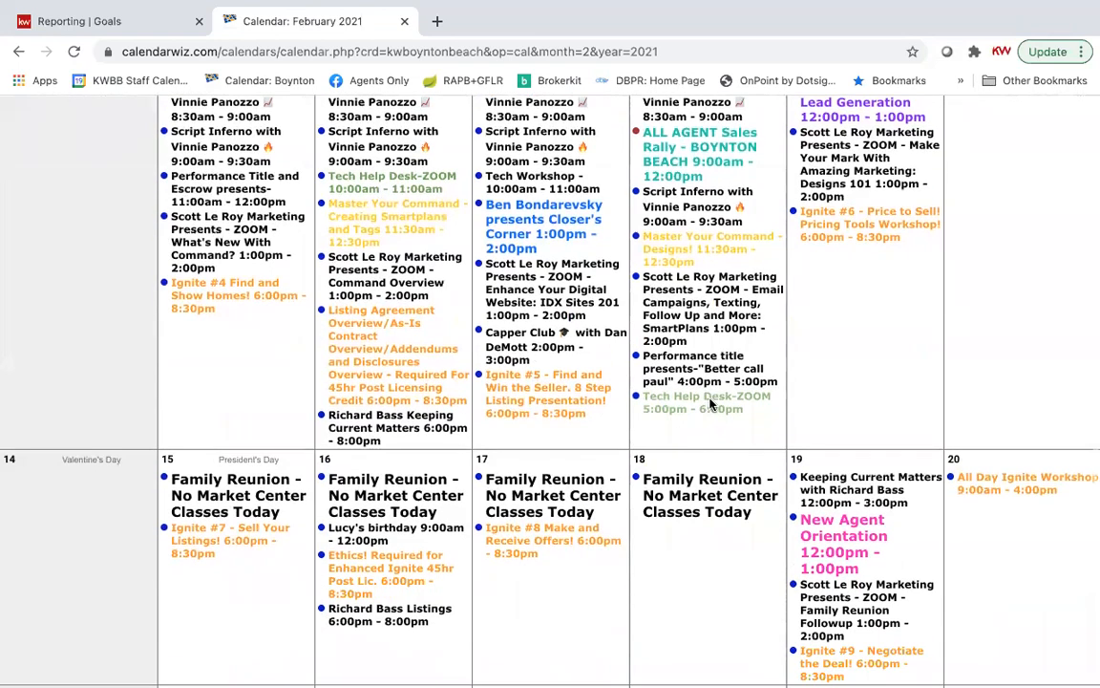
{"action": "scroll", "coordinate": [709, 403], "scroll_direction": "down", "scroll_amount": 5}
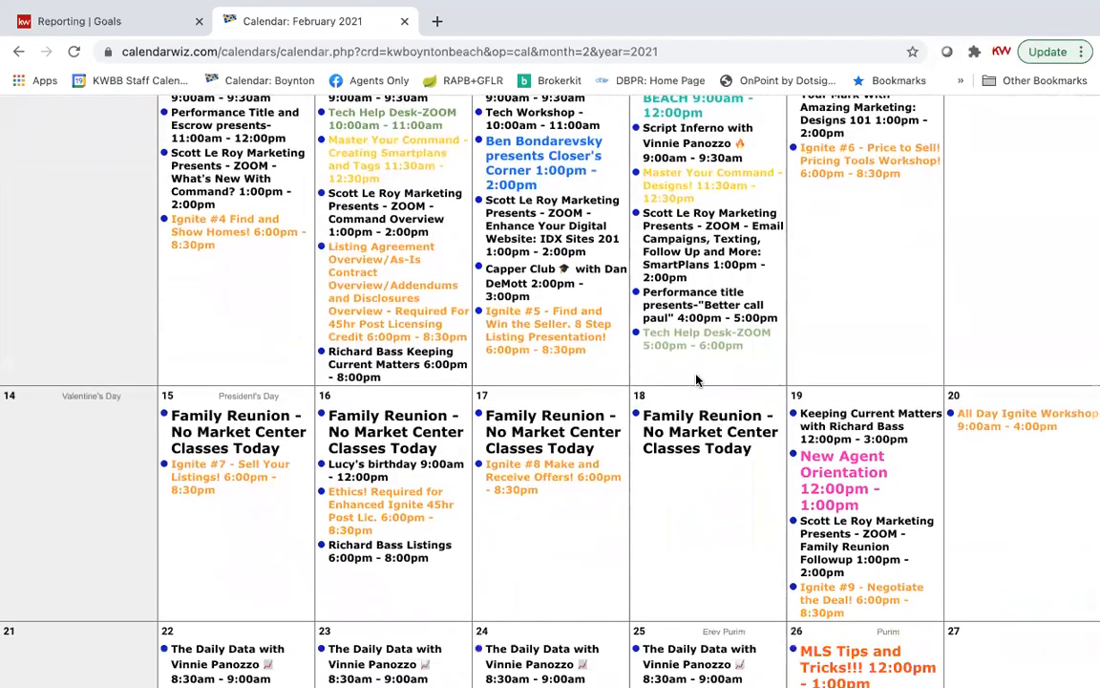
{"action": "scroll", "coordinate": [888, 404], "scroll_direction": "down", "scroll_amount": 5}
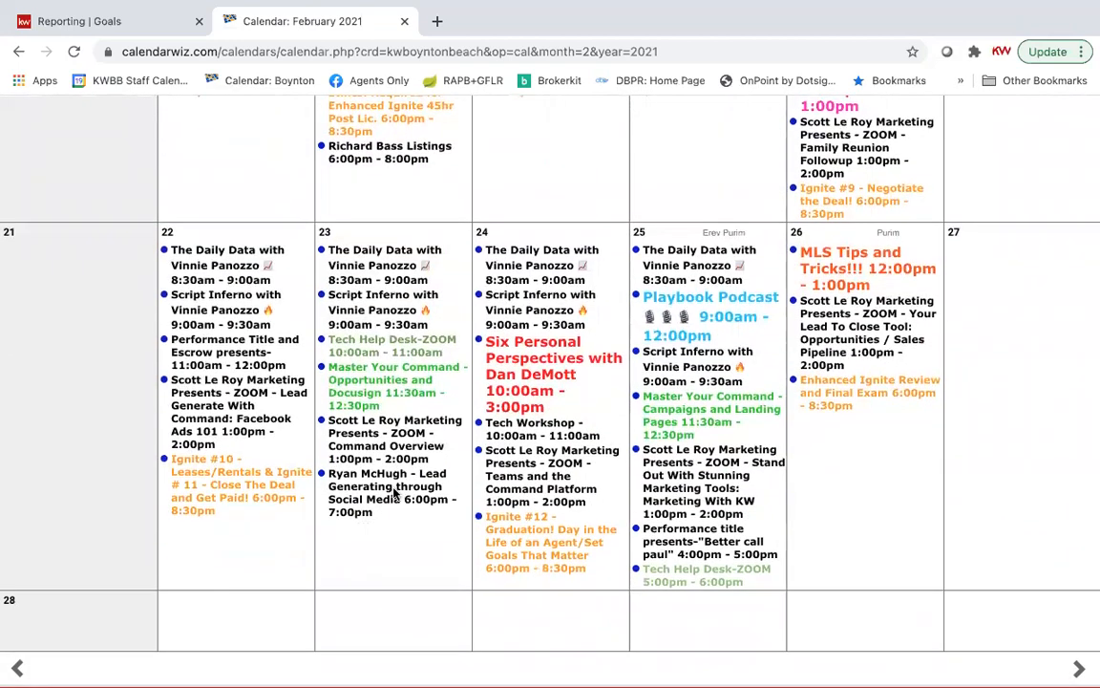
{"action": "scroll", "coordinate": [395, 492], "scroll_direction": "up", "scroll_amount": 2}
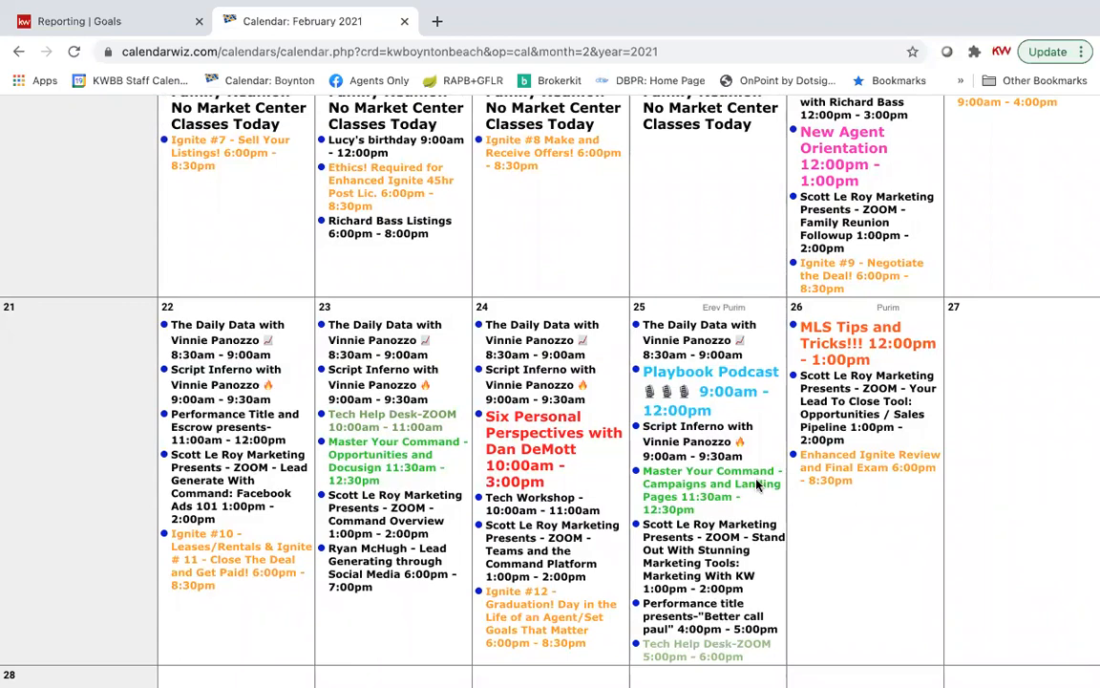
{"action": "scroll", "coordinate": [308, 486], "scroll_direction": "up", "scroll_amount": 10}
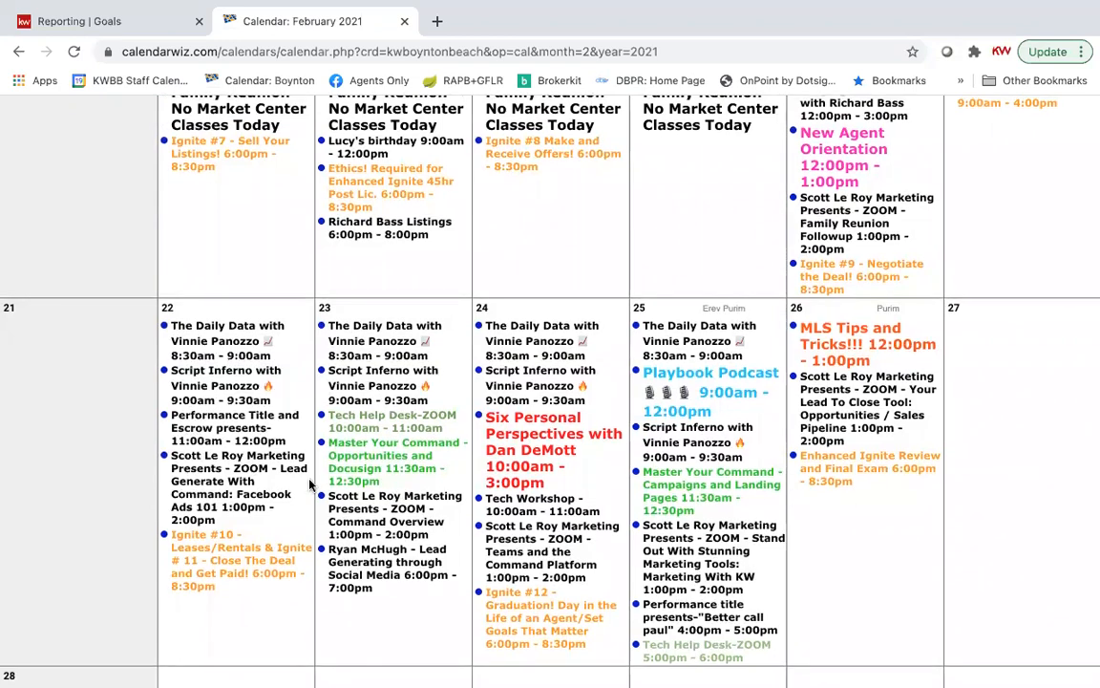
{"action": "scroll", "coordinate": [308, 485], "scroll_direction": "down", "scroll_amount": 1}
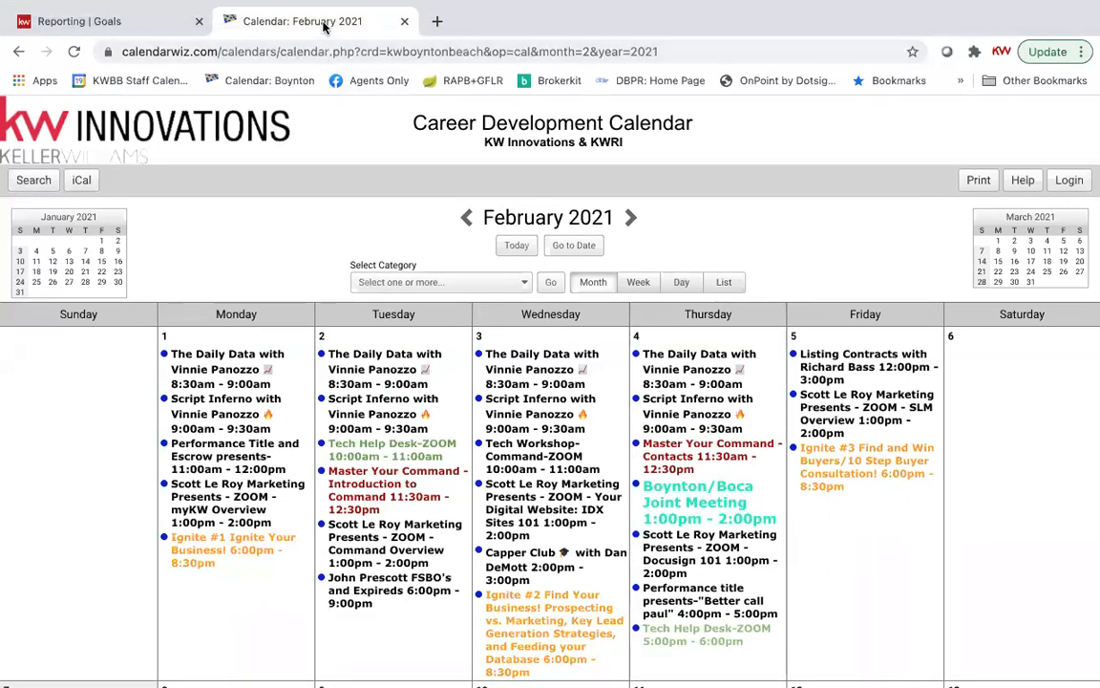
Split the calendar tab into its own window, and bring the calendar and Goals windows together on Desktop 1
{"action": "left_click_drag", "start_coordinate": [323, 26], "coordinate": [847, 292]}
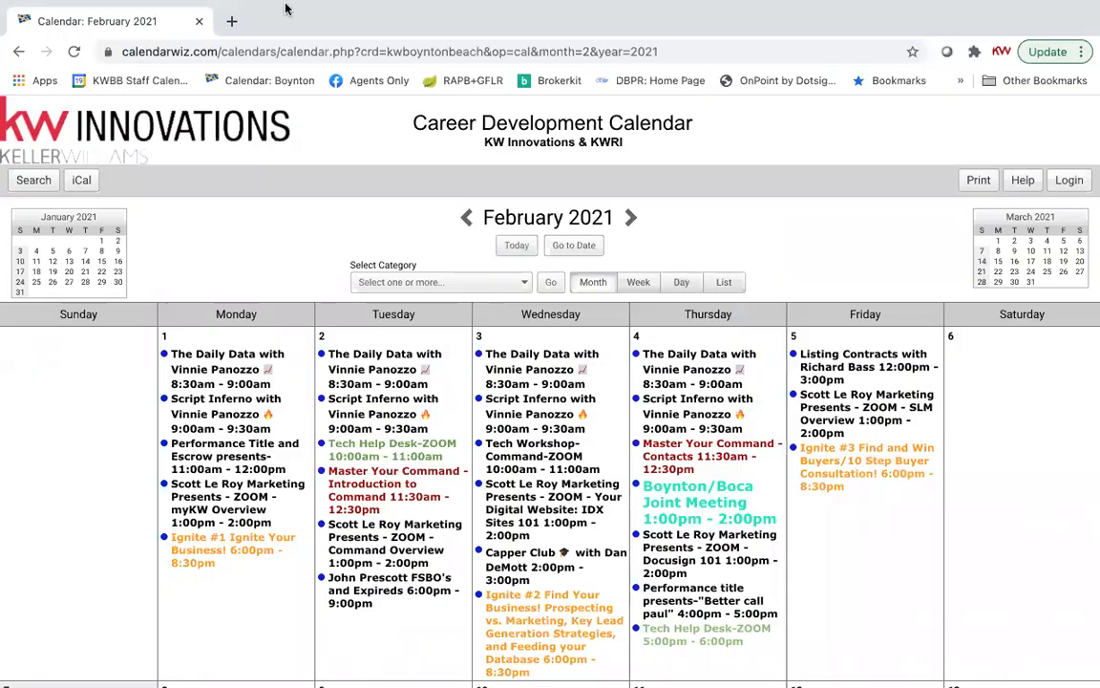
{"action": "key", "text": "ctrl+Up"}
{"action": "left_click_drag", "start_coordinate": [401, 62], "coordinate": [392, 391]}
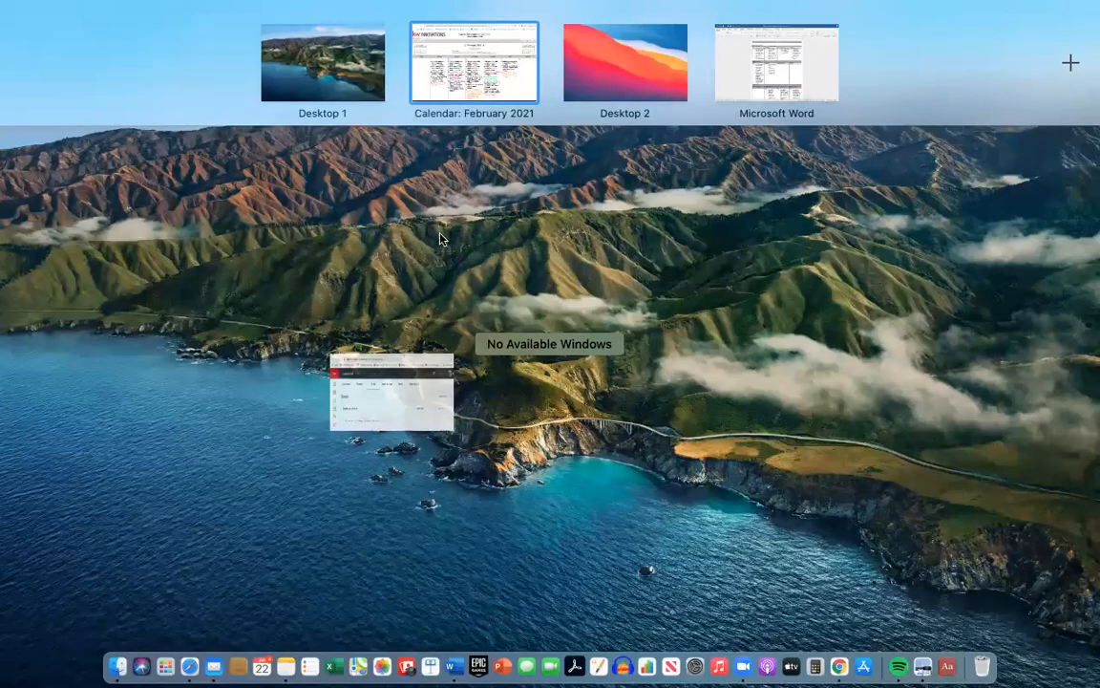
{"action": "left_click_drag", "start_coordinate": [449, 62], "coordinate": [708, 480]}
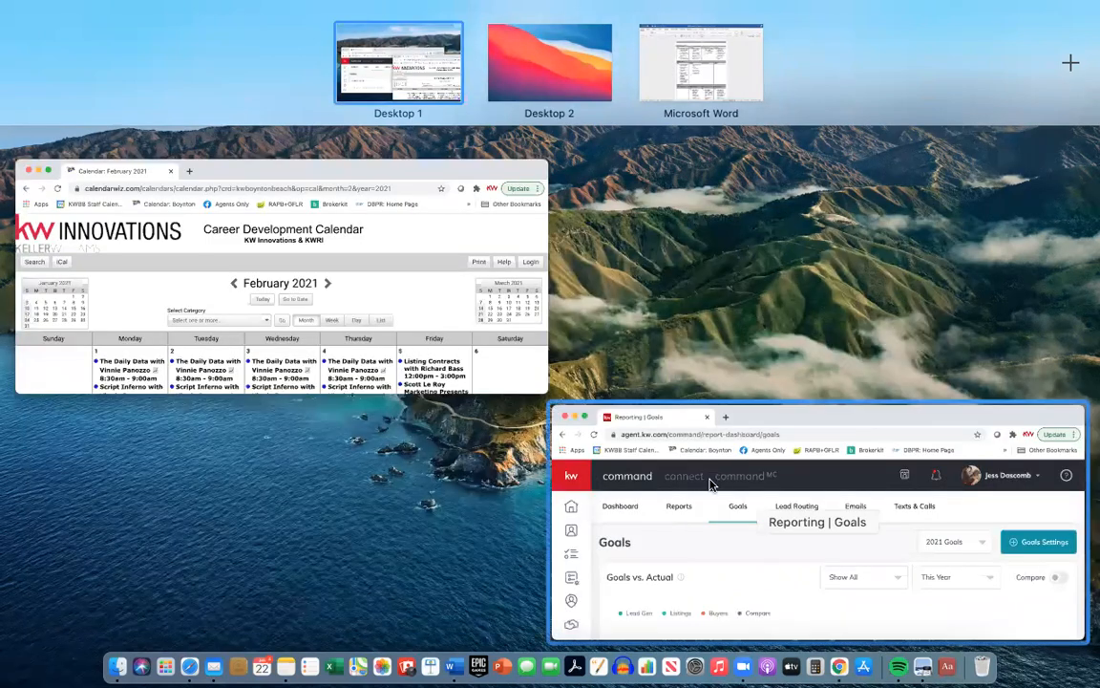
Shrink and arrange the Goals and calendar windows on the desktop so that both are accessible
{"action": "left_click", "coordinate": [773, 236]}
{"action": "left_click_drag", "start_coordinate": [749, 228], "coordinate": [706, 41]}
{"action": "left_click_drag", "start_coordinate": [1022, 295], "coordinate": [546, 413]}
{"action": "left_click_drag", "start_coordinate": [820, 251], "coordinate": [968, 99]}
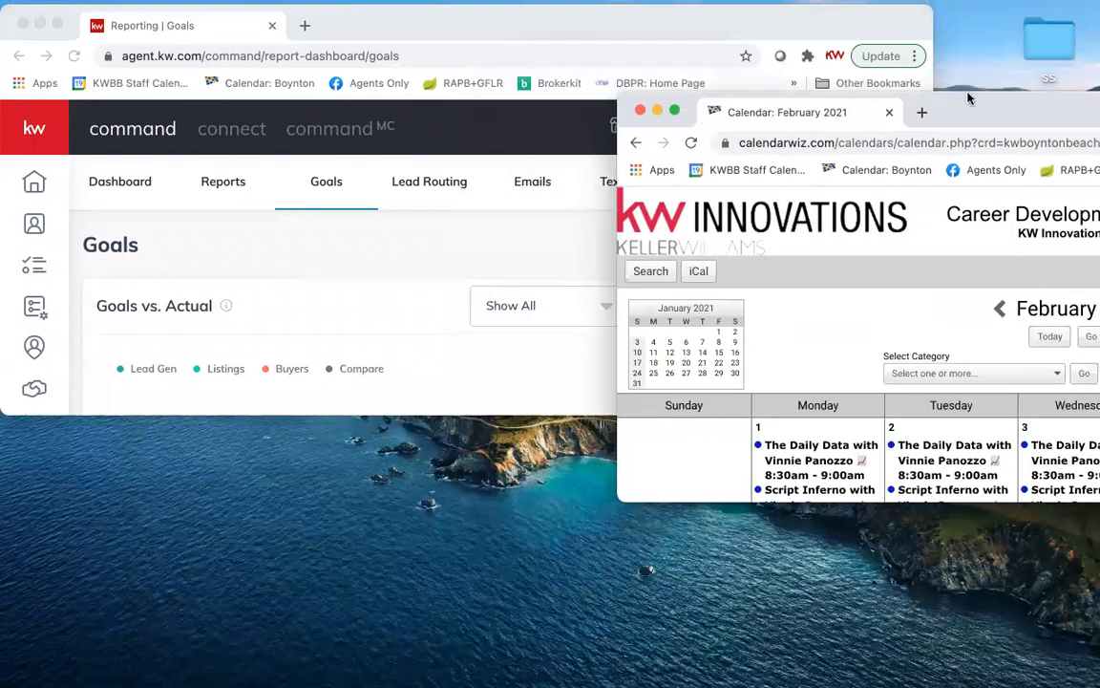
Make the calendar window full screen and pair the Goals window with it in a side-by-side split view
{"action": "left_click", "coordinate": [674, 112]}
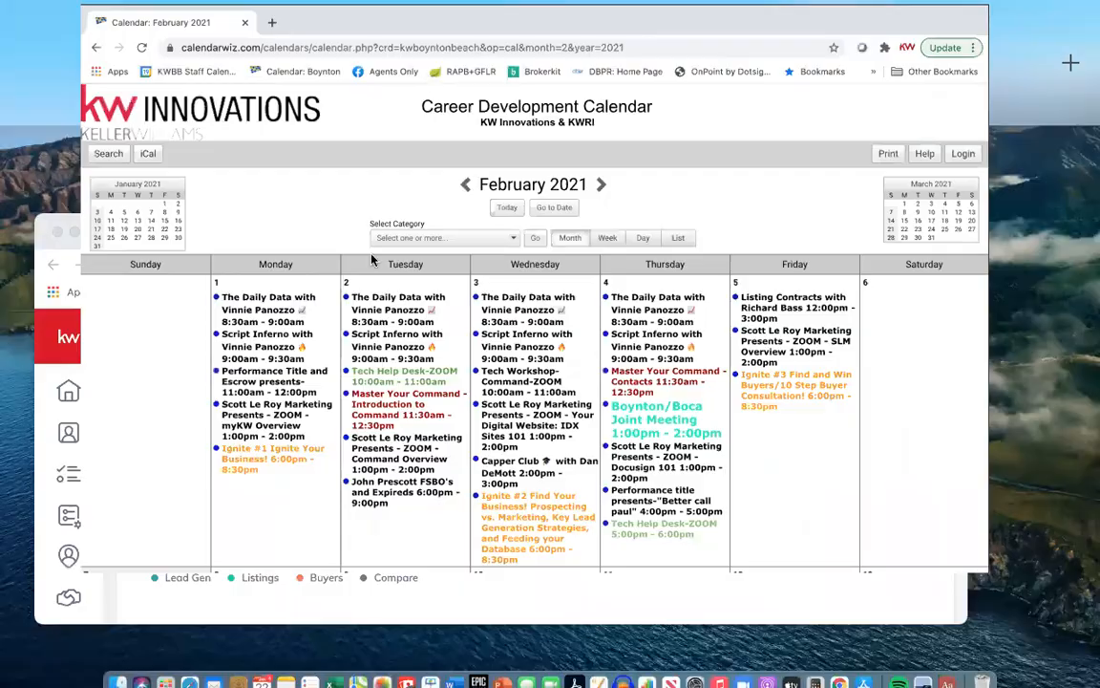
{"action": "key", "text": "ctrl+Up"}
{"action": "left_click_drag", "start_coordinate": [368, 255], "coordinate": [472, 52]}
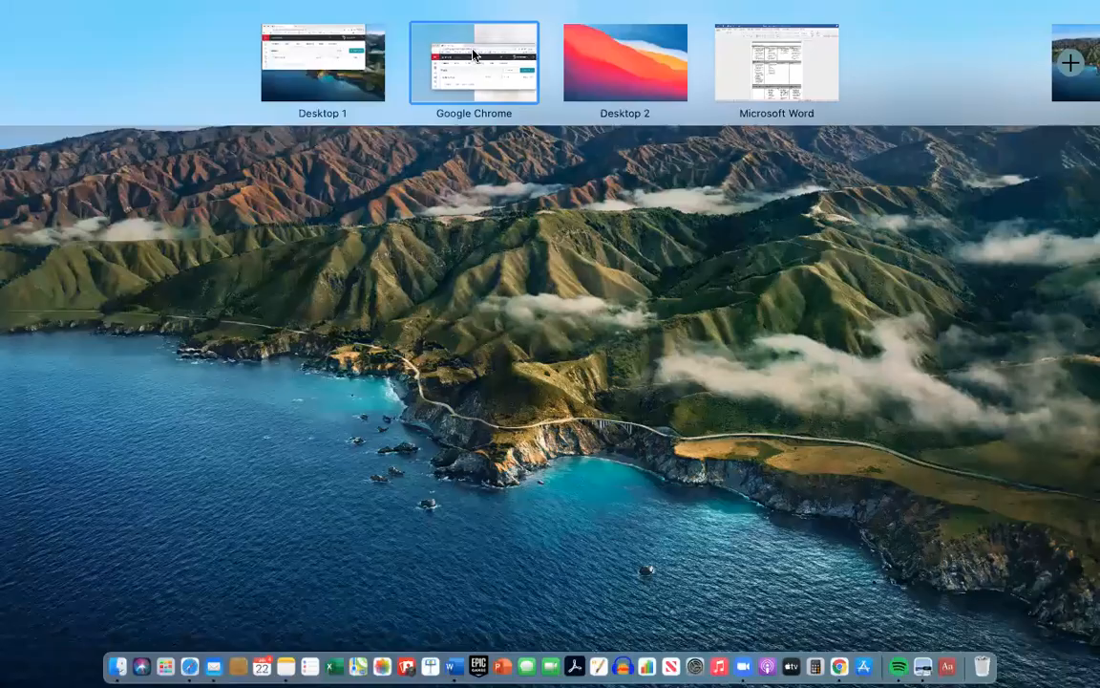
{"action": "left_click", "coordinate": [492, 72]}
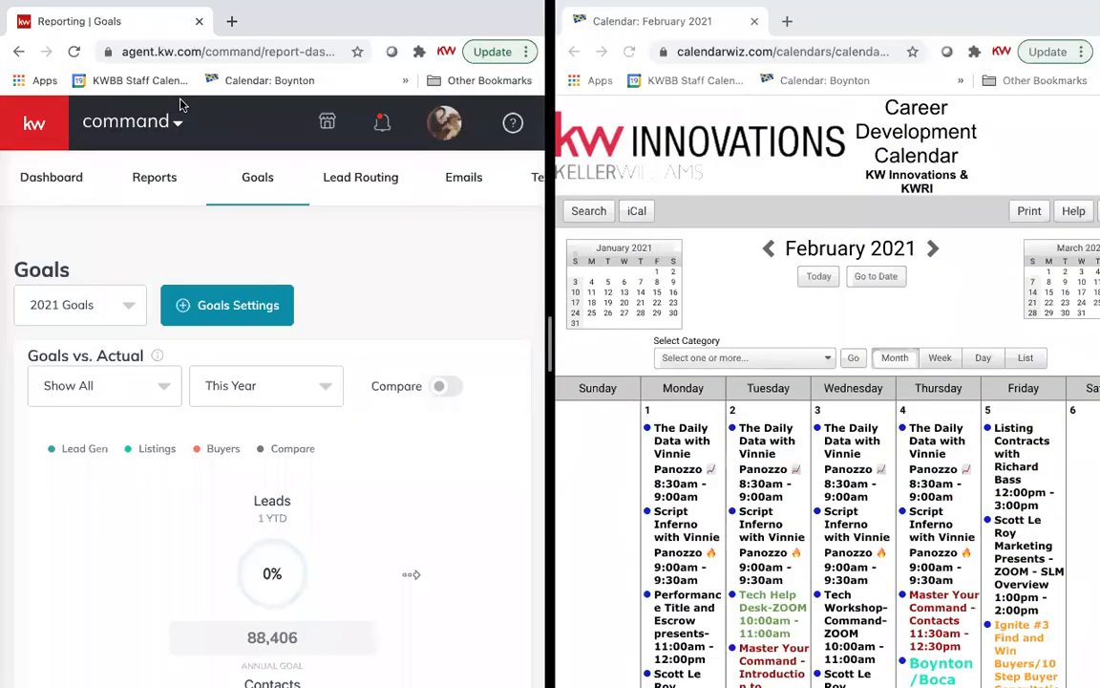
Load agent.kw.com in the Goals window beside the calendar
{"action": "left_click", "coordinate": [209, 53]}
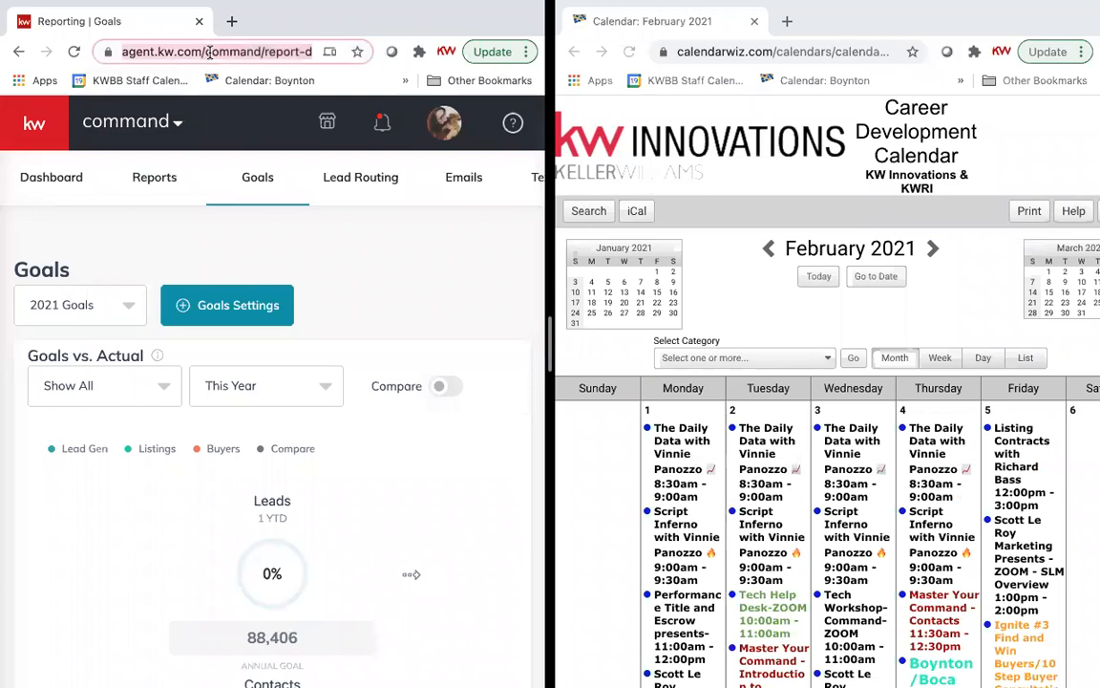
{"action": "type", "text": "agent.kw.com"}
{"action": "key", "text": "Return"}
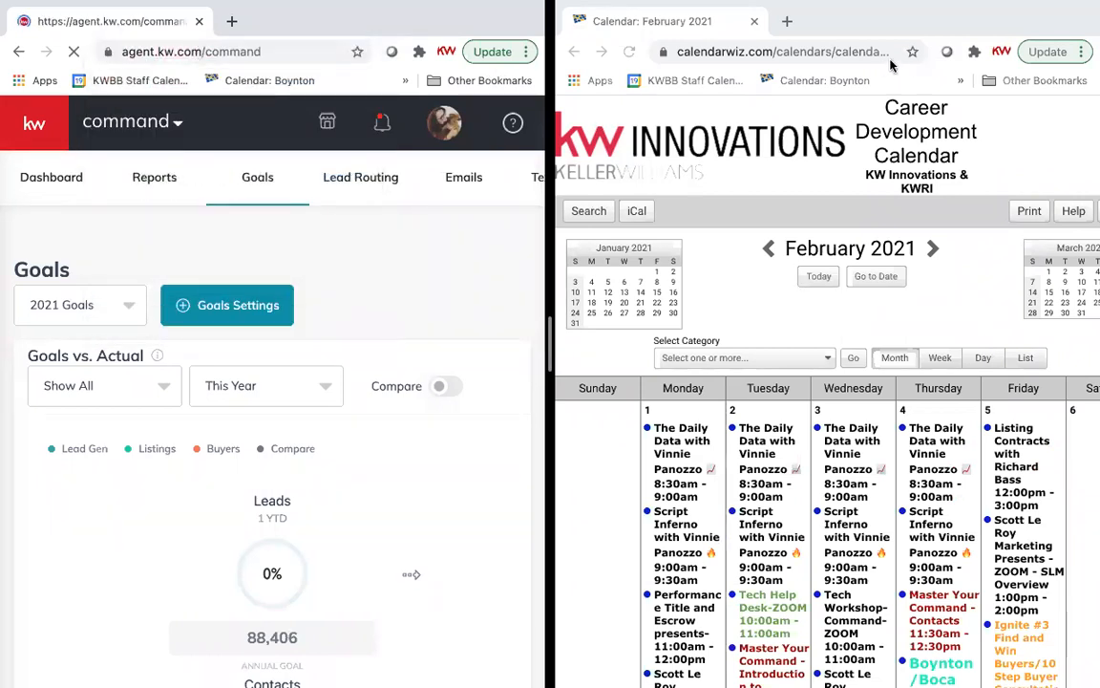
Load youtube.com in the calendar window beside Command
{"action": "left_click", "coordinate": [850, 52]}
{"action": "type", "text": "toy"}
{"action": "key", "text": "BackSpace"}
{"action": "key", "text": "BackSpace"}
{"action": "key", "text": "BackSpace"}
{"action": "type", "text": "you"}
{"action": "key", "text": "Return"}
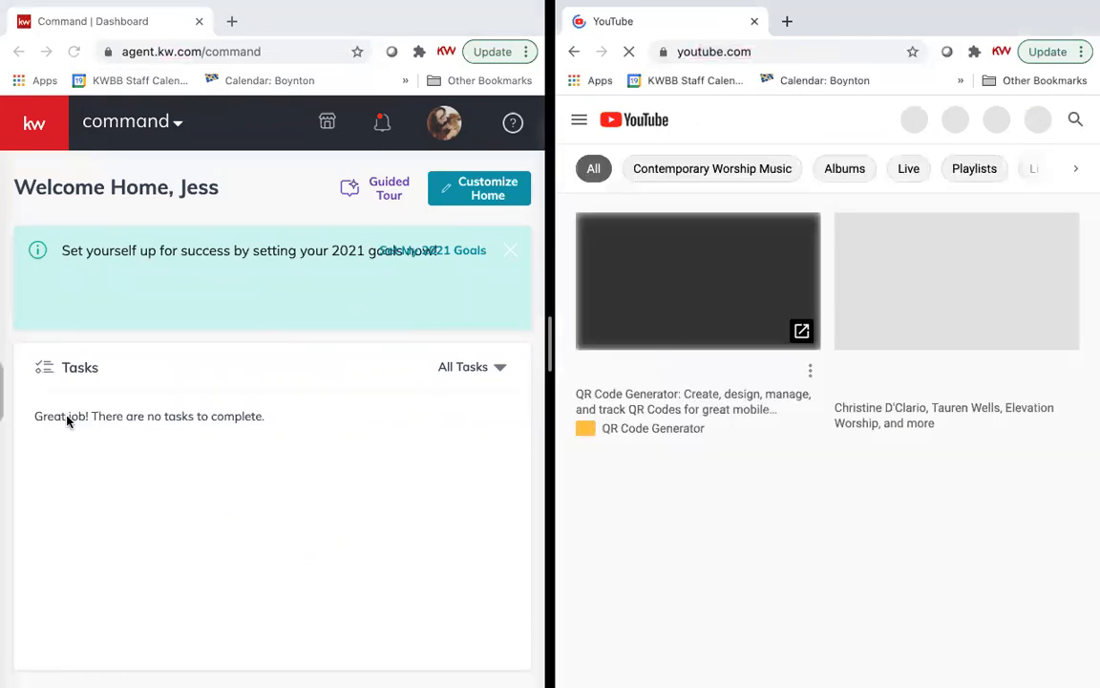
Widen the Command side of the split view and expand Command's navigation with its labelled sections
{"action": "scroll", "coordinate": [67, 420], "scroll_direction": "down", "scroll_amount": 3}
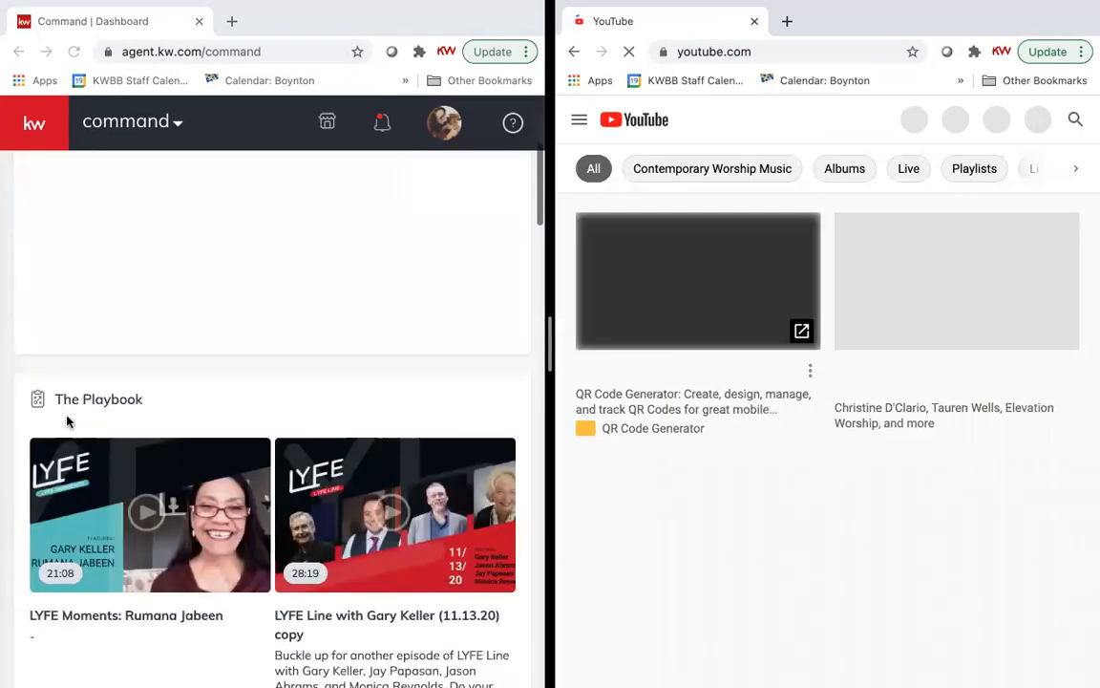
{"action": "scroll", "coordinate": [67, 420], "scroll_direction": "down", "scroll_amount": 10}
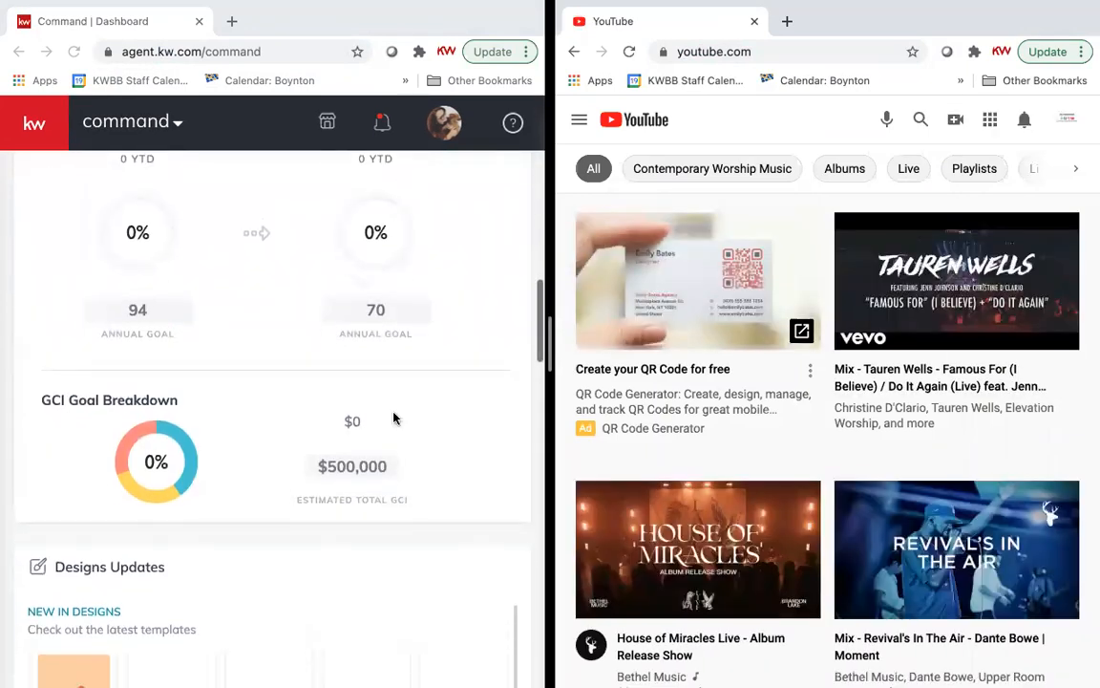
{"action": "left_click_drag", "start_coordinate": [679, 371], "coordinate": [702, 374]}
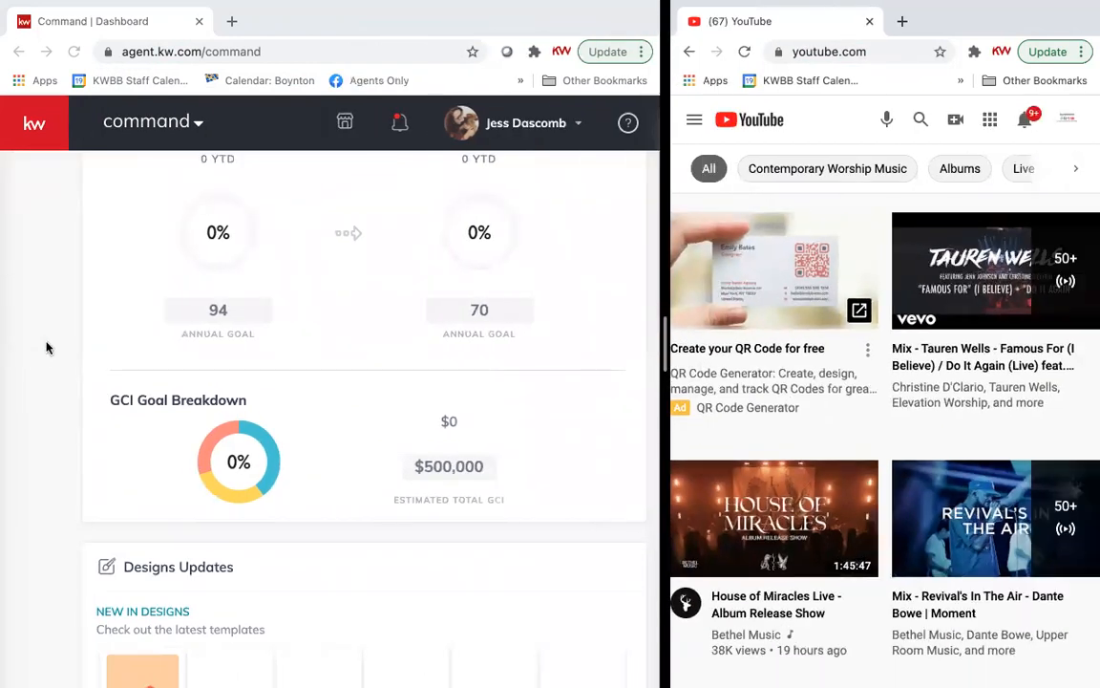
{"action": "scroll", "coordinate": [42, 329], "scroll_direction": "up", "scroll_amount": 1}
{"action": "left_click", "coordinate": [17, 140]}
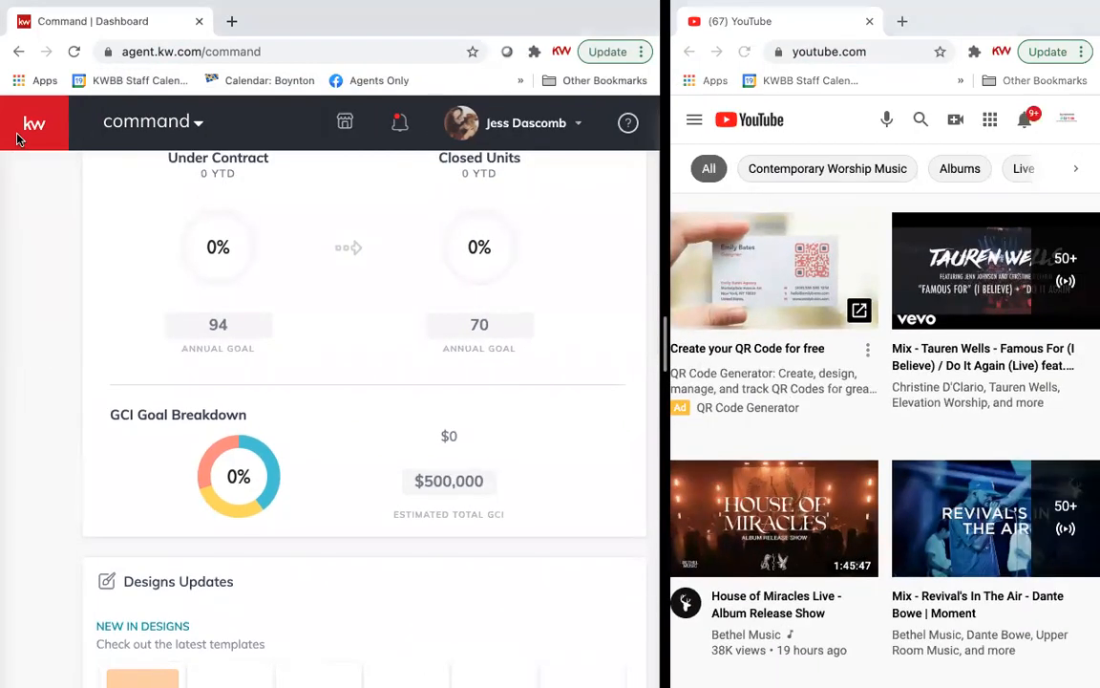
{"action": "left_click", "coordinate": [34, 125]}
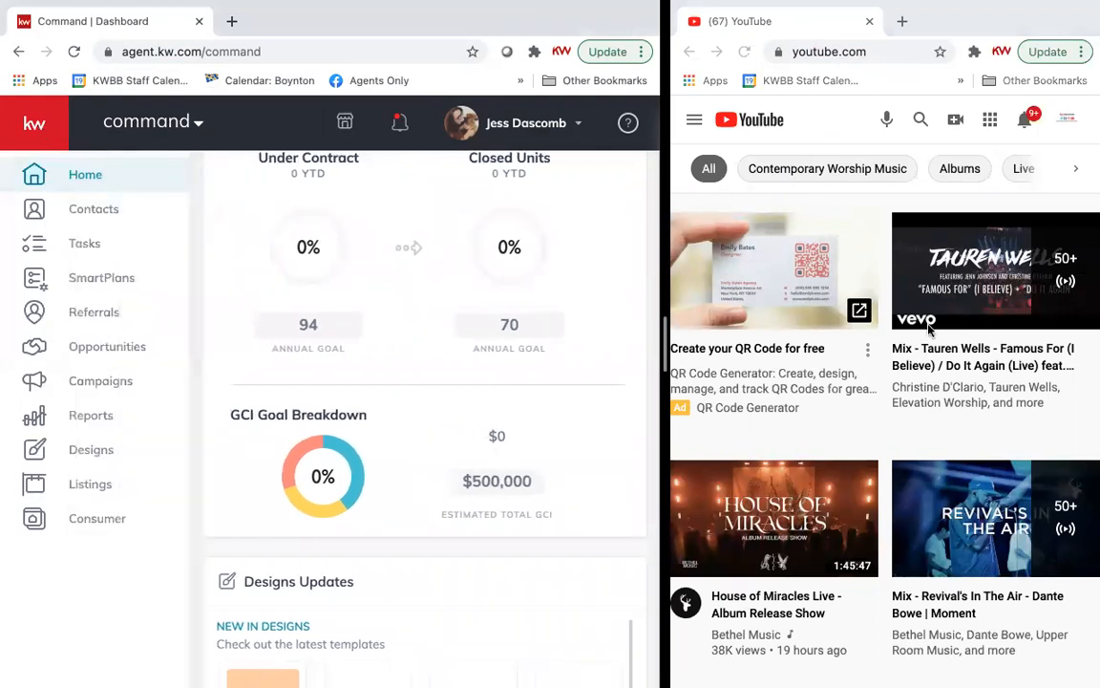
{"action": "left_click", "coordinate": [1072, 124]}
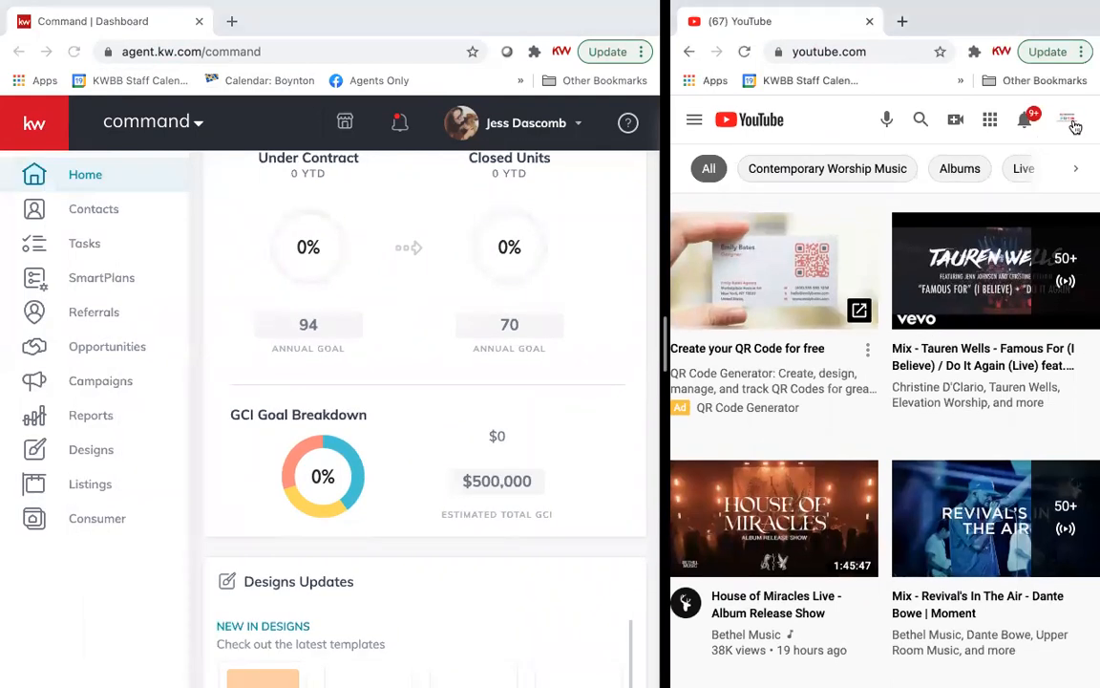
{"action": "left_click", "coordinate": [1071, 124]}
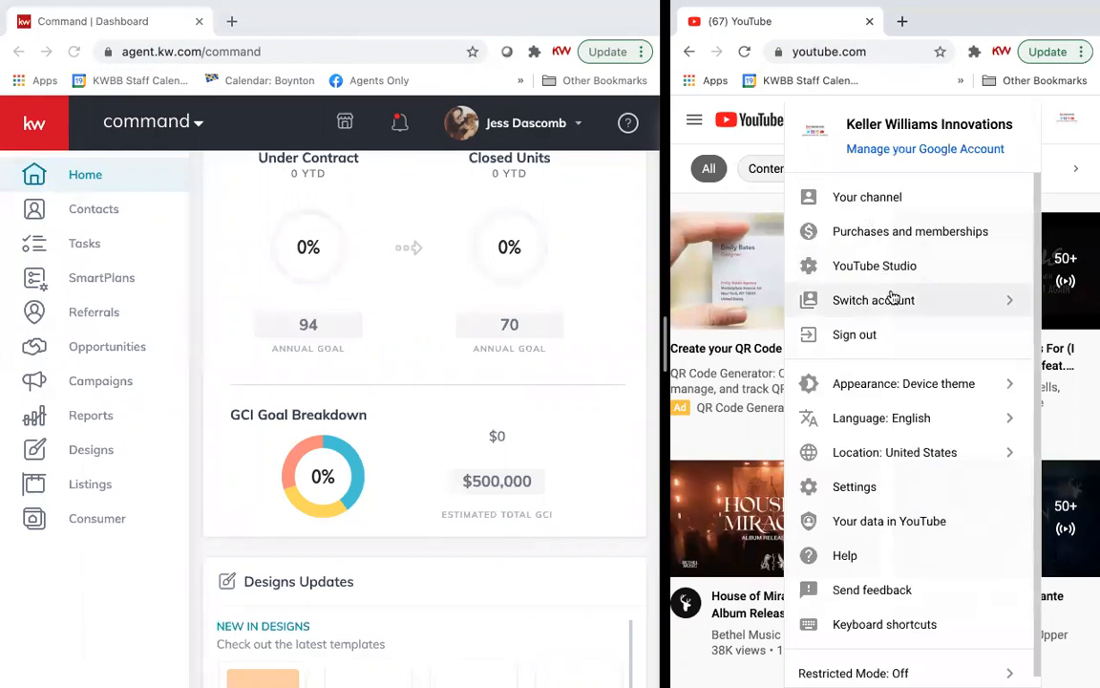
{"action": "left_click", "coordinate": [1073, 128]}
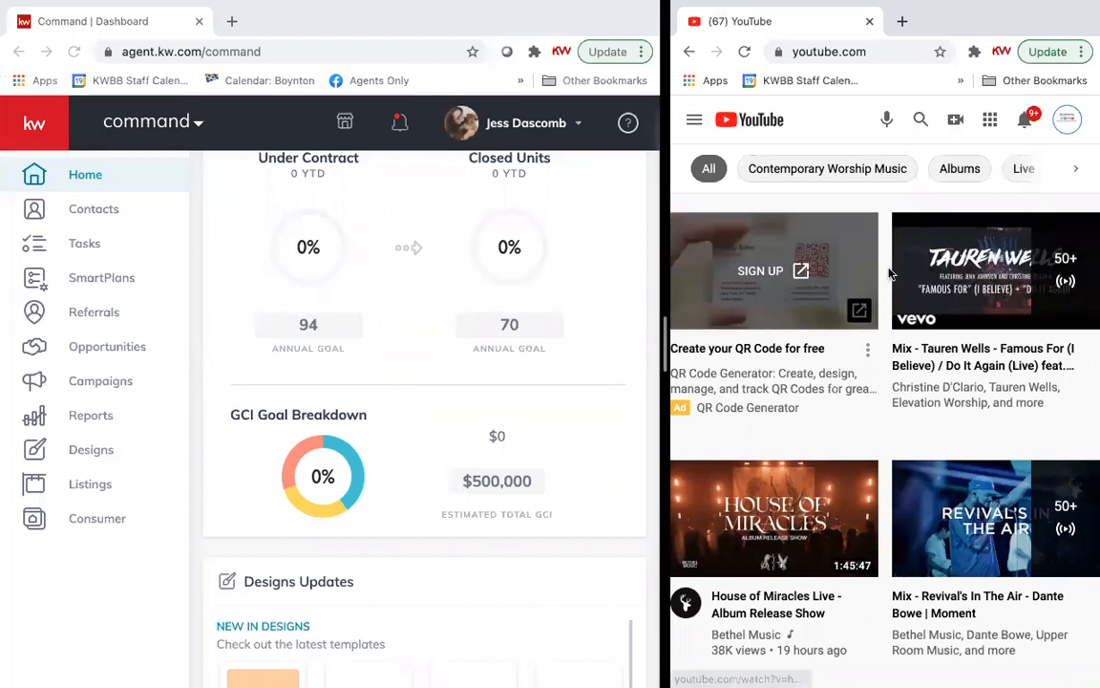
Bring the Command dashboard back to its Tasks section and open the signed-in Keller Williams Innovations account's own YouTube channel
{"action": "scroll", "coordinate": [369, 296], "scroll_direction": "up", "scroll_amount": 5}
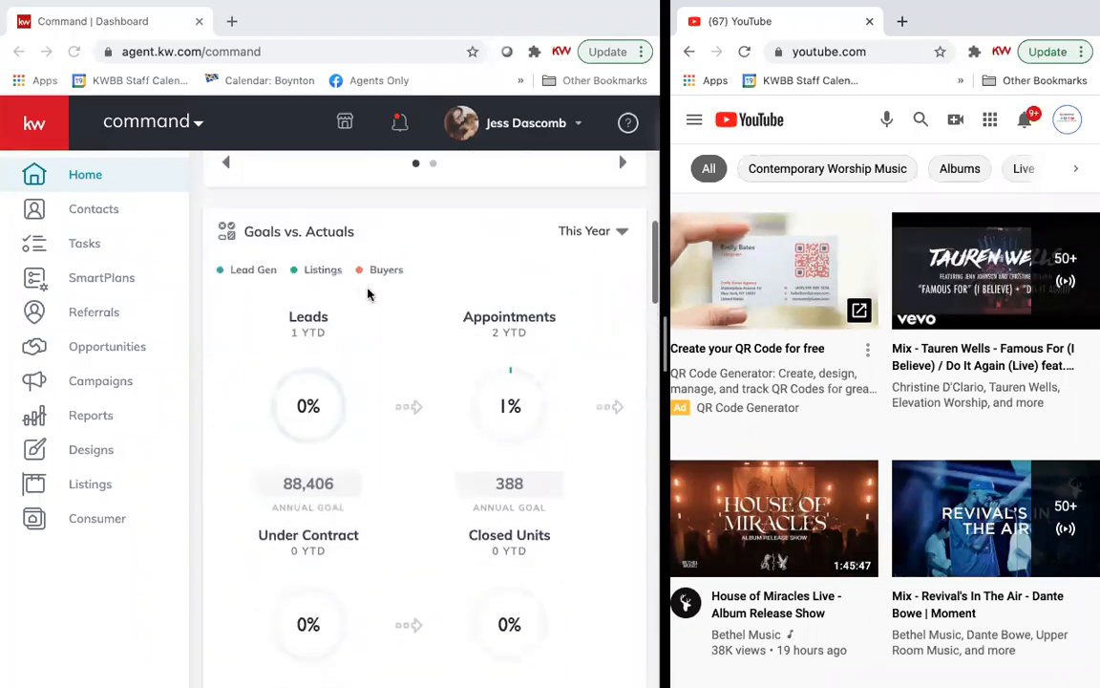
{"action": "scroll", "coordinate": [409, 501], "scroll_direction": "up", "scroll_amount": 10}
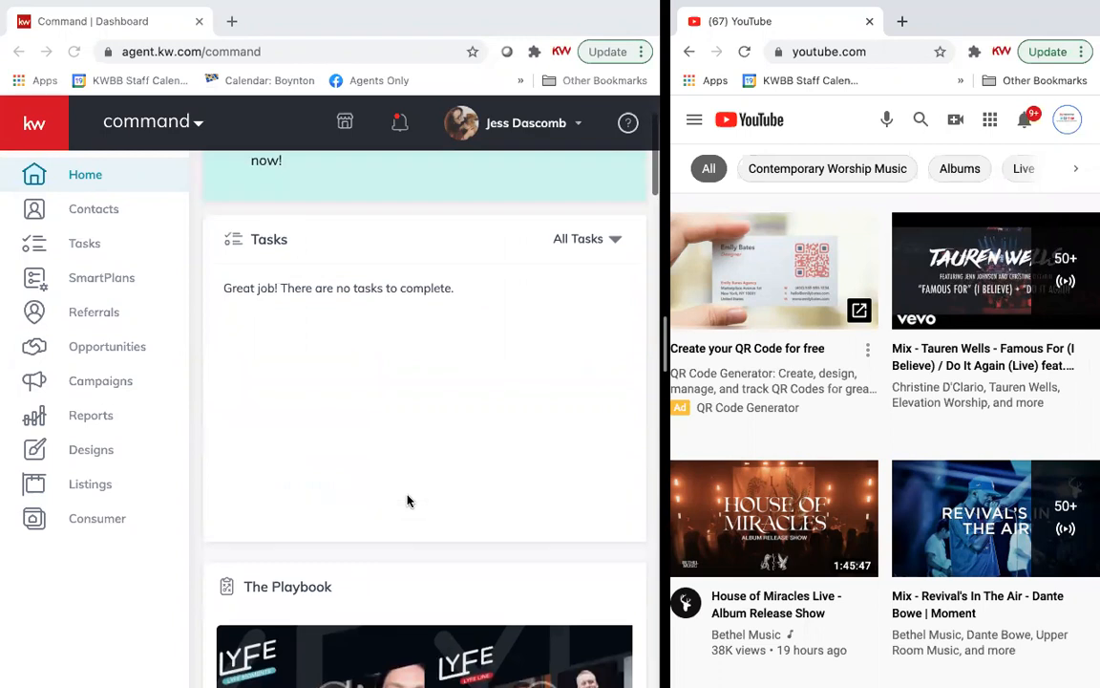
{"action": "scroll", "coordinate": [407, 501], "scroll_direction": "up", "scroll_amount": 2}
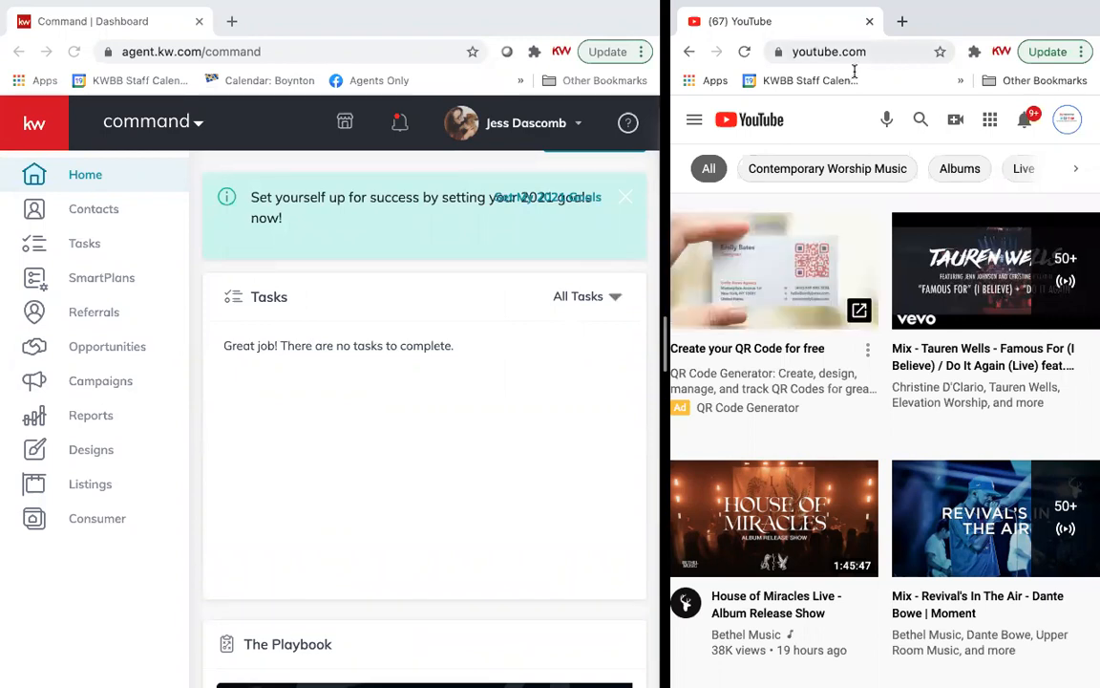
{"action": "left_click", "coordinate": [1069, 123]}
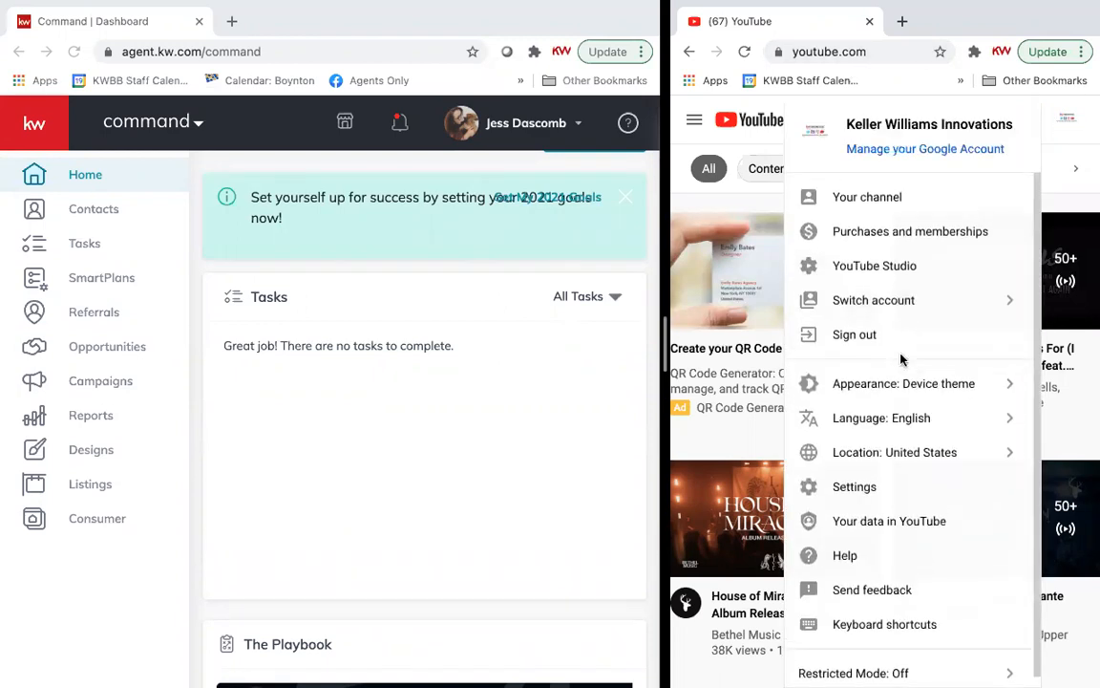
{"action": "left_click", "coordinate": [903, 197]}
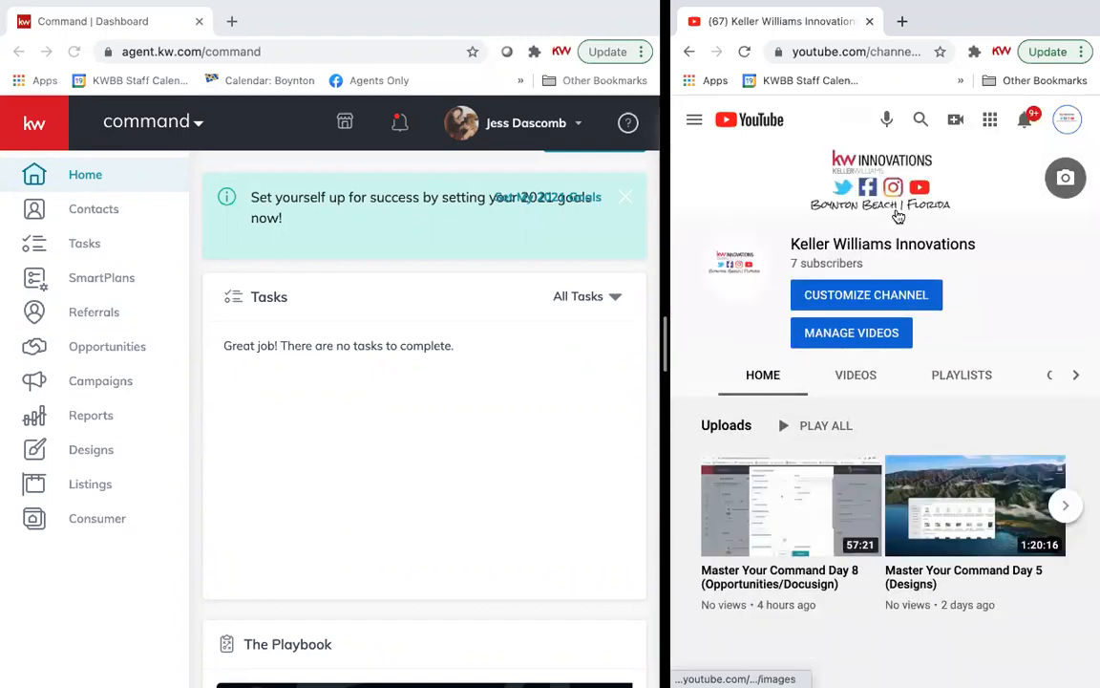